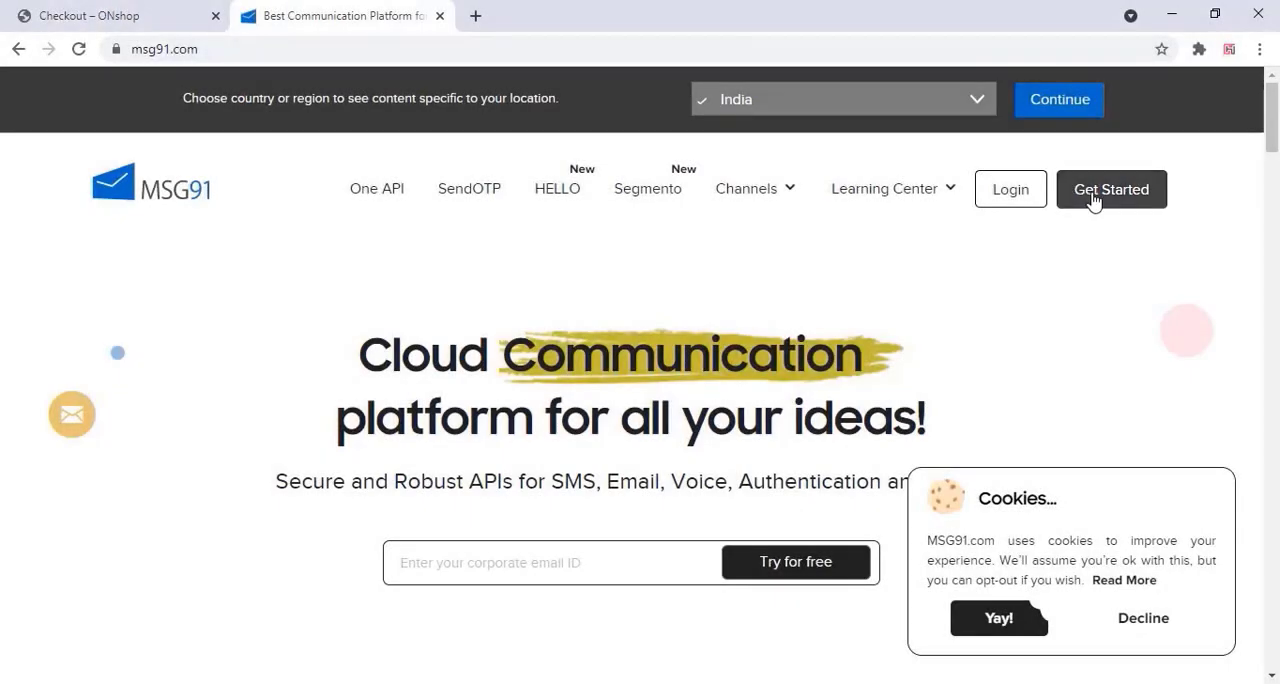
# Open the MSG91 signup page and select India as the billing country
pyautogui.click(1094, 201)
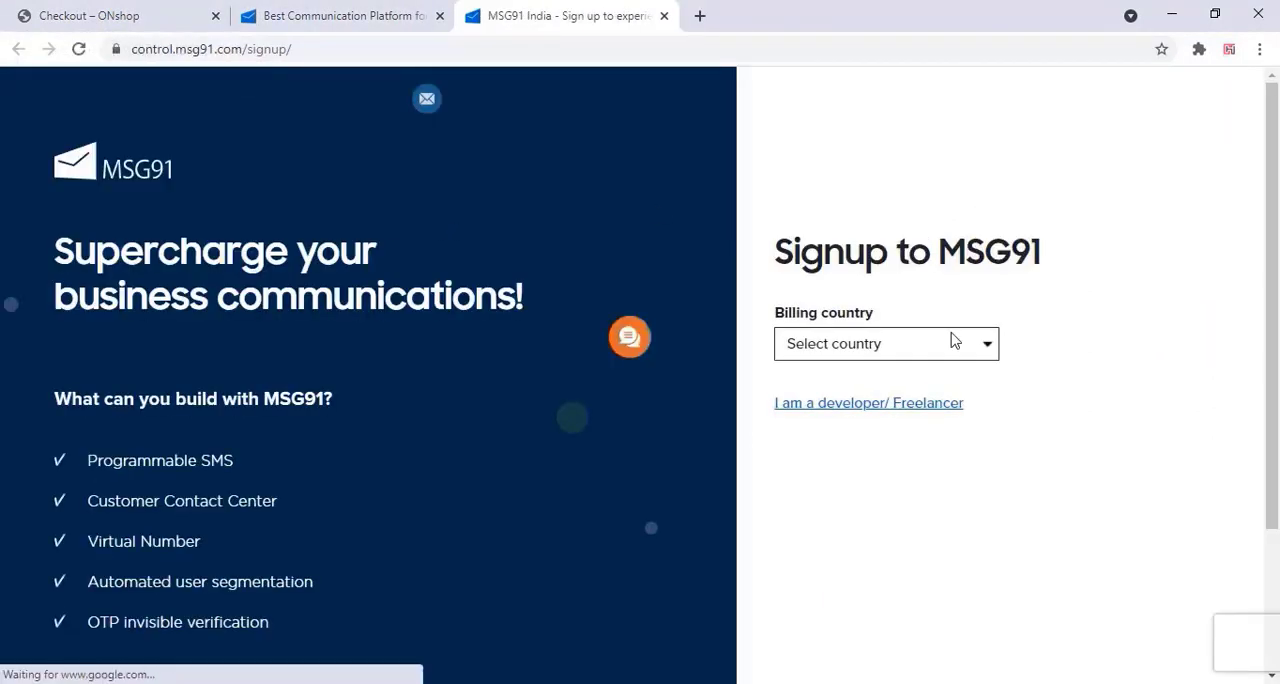
pyautogui.click(923, 356)
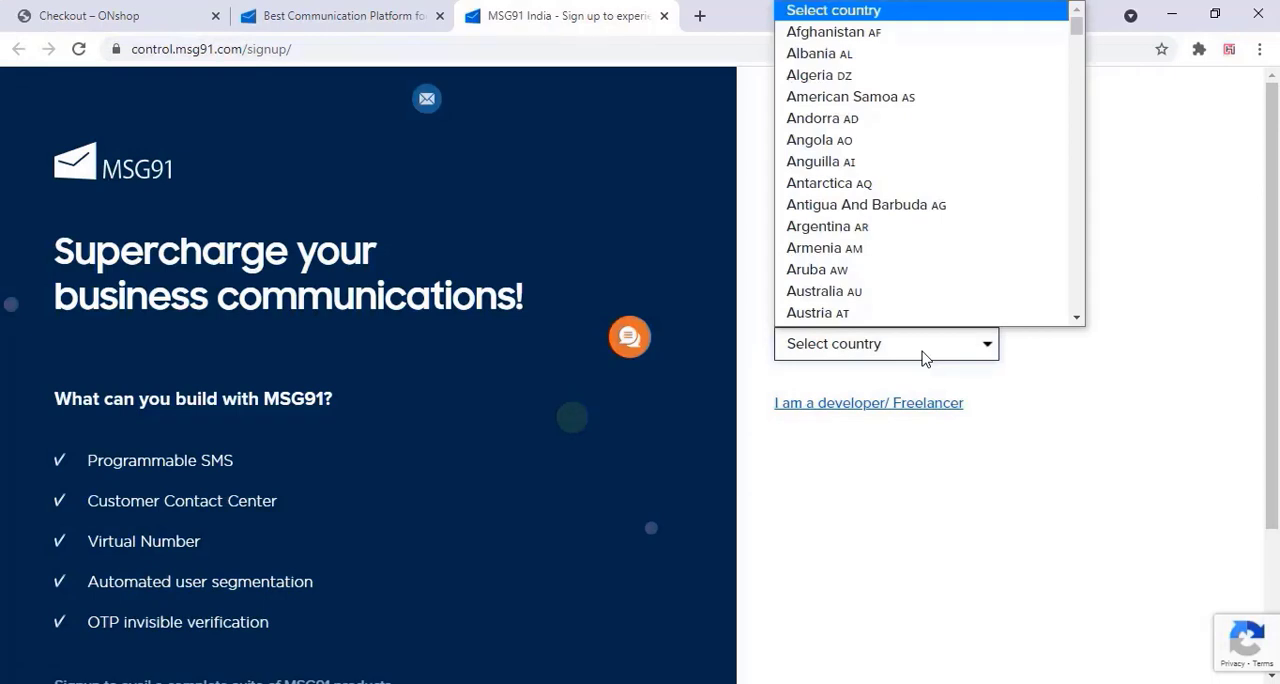
pyautogui.write('in')
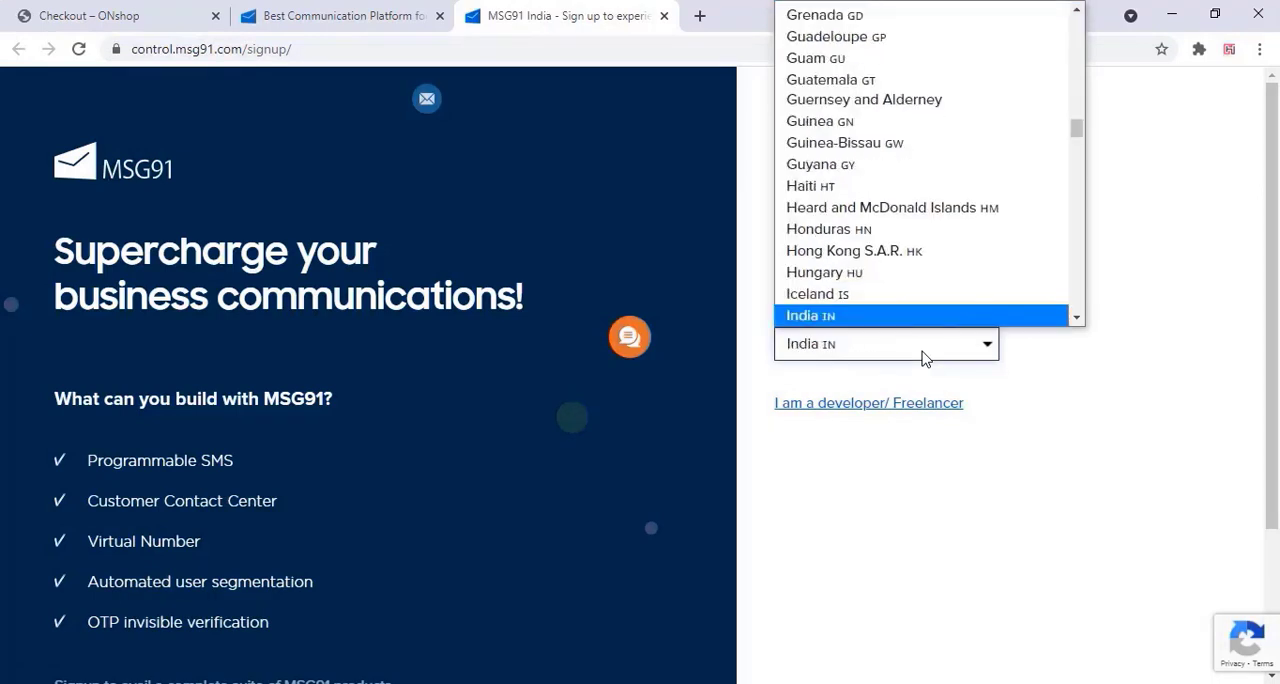
pyautogui.press('Return')
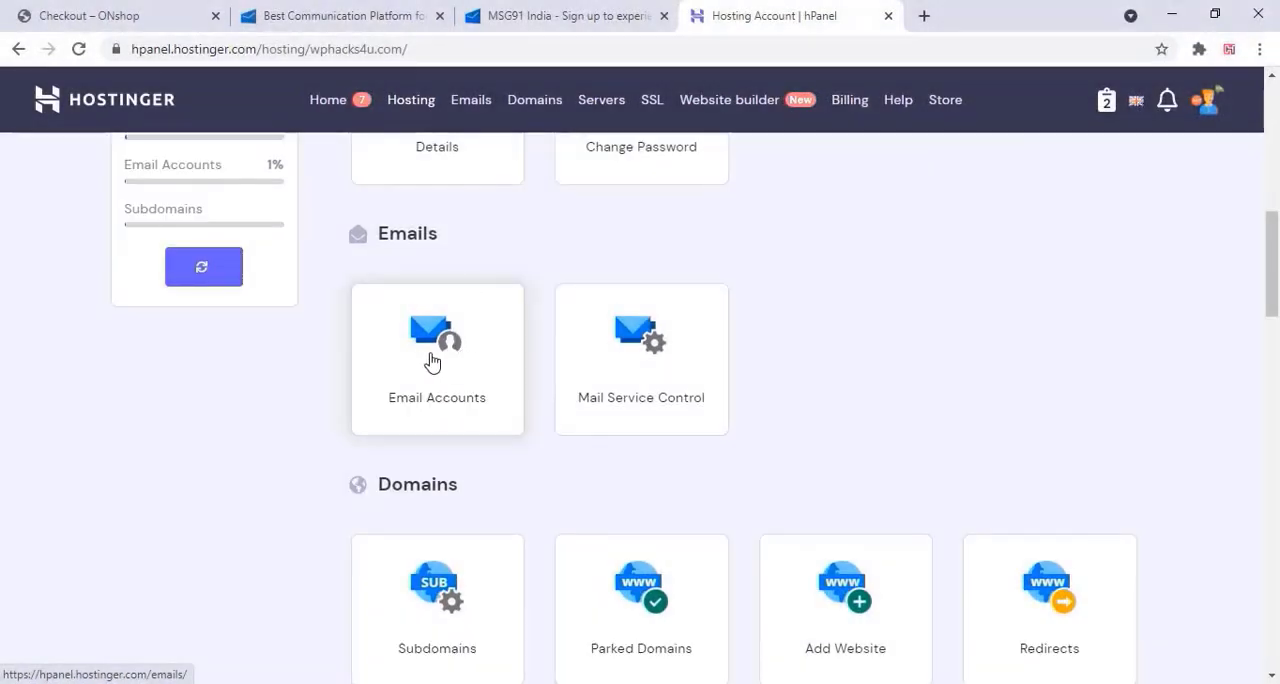
# Switch to the Hostinger hPanel and create a domain email account with the email name sales
pyautogui.click(432, 355)
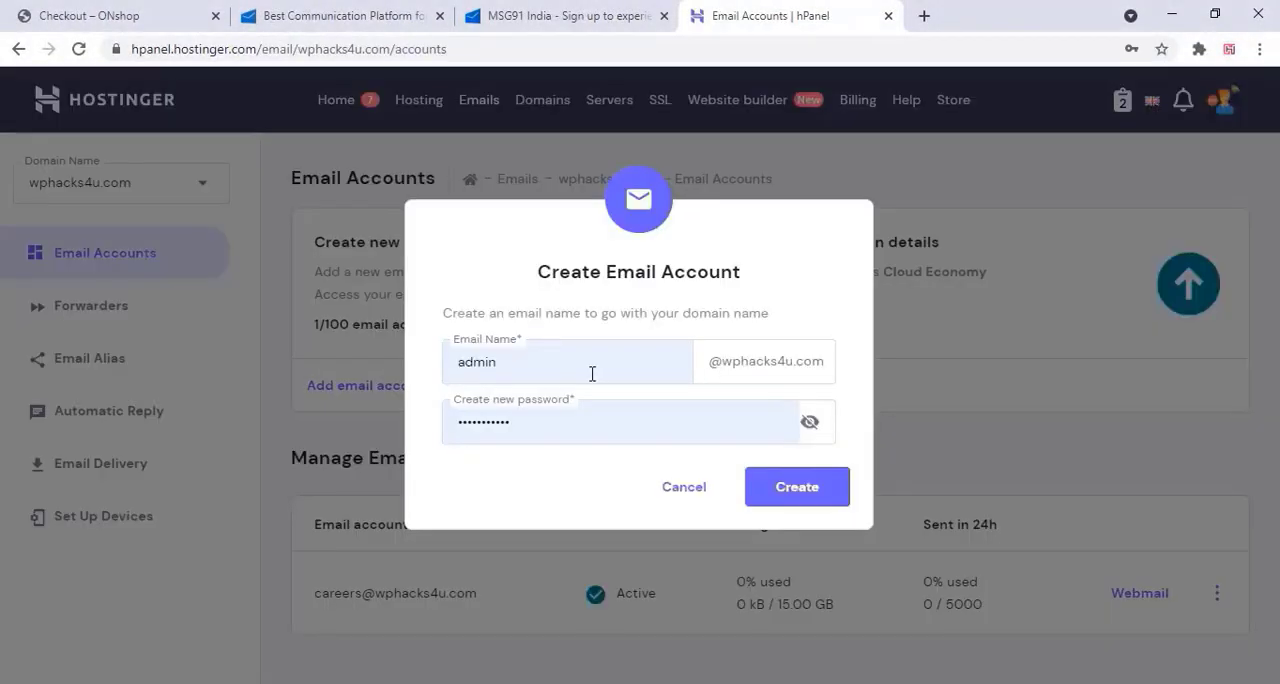
pyautogui.doubleClick(592, 373)
pyautogui.write('sa')
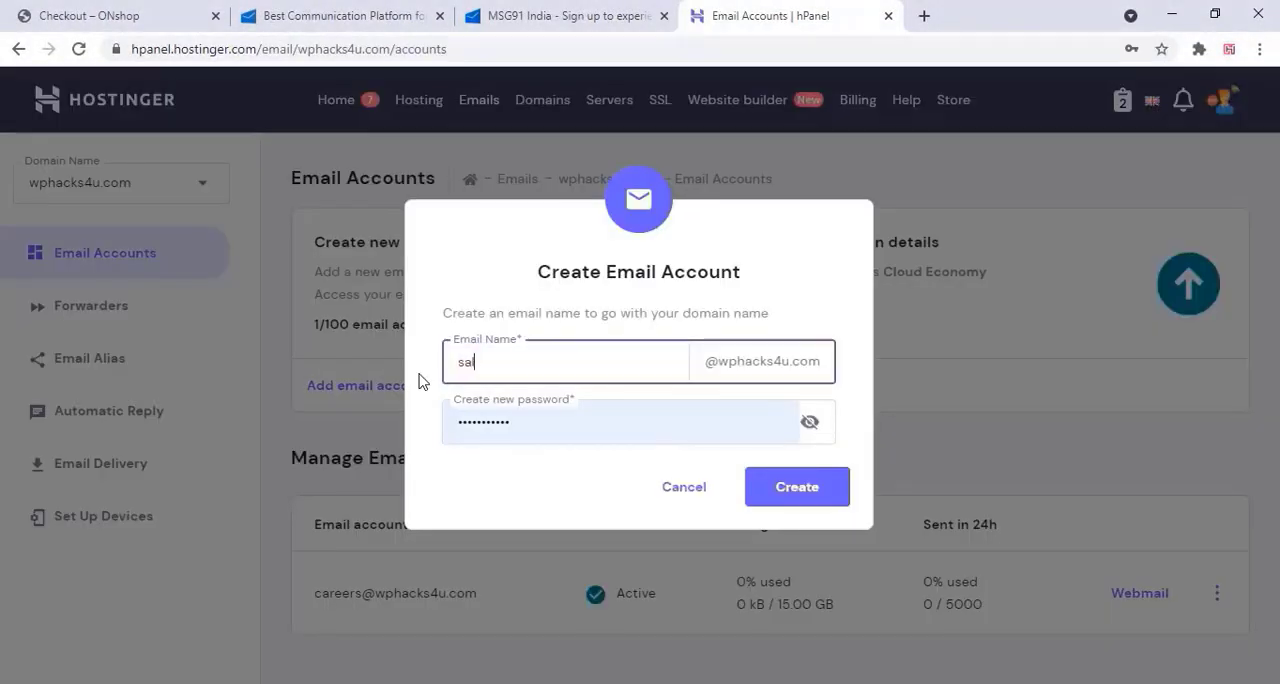
pyautogui.write('les')
pyautogui.click(813, 489)
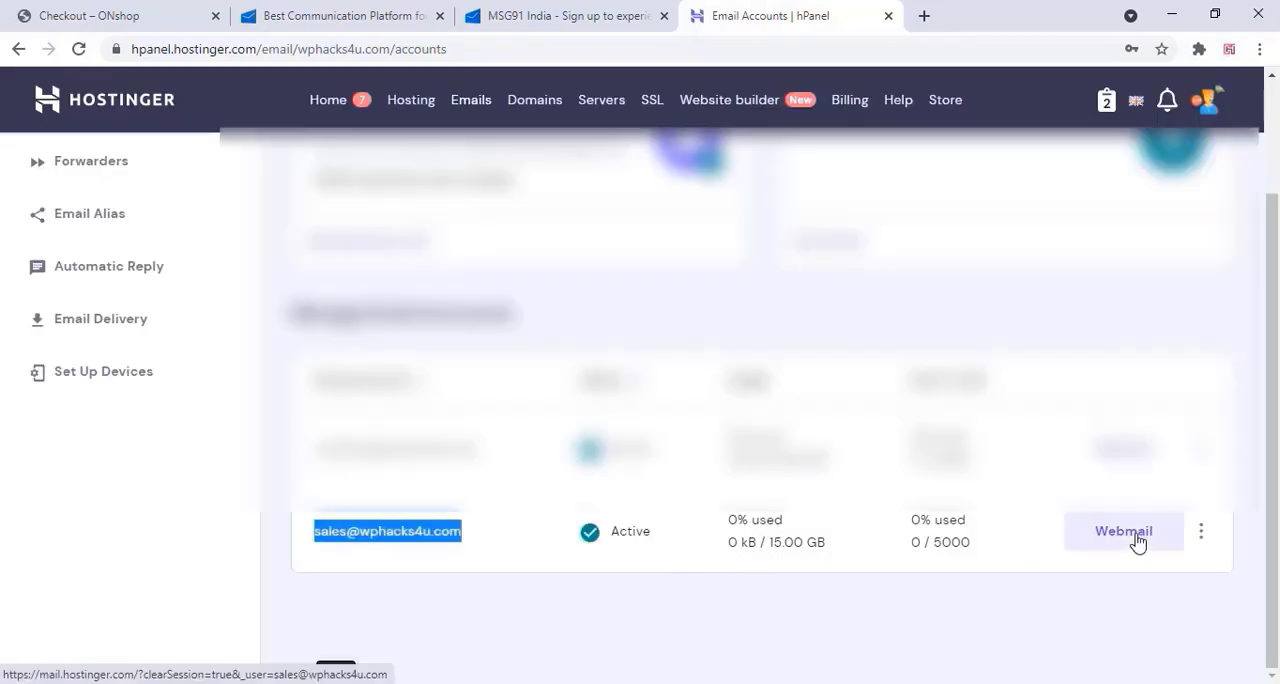
# Log in to the new account's webmail with the account password and view its drafts and inbox
pyautogui.click(1137, 541)
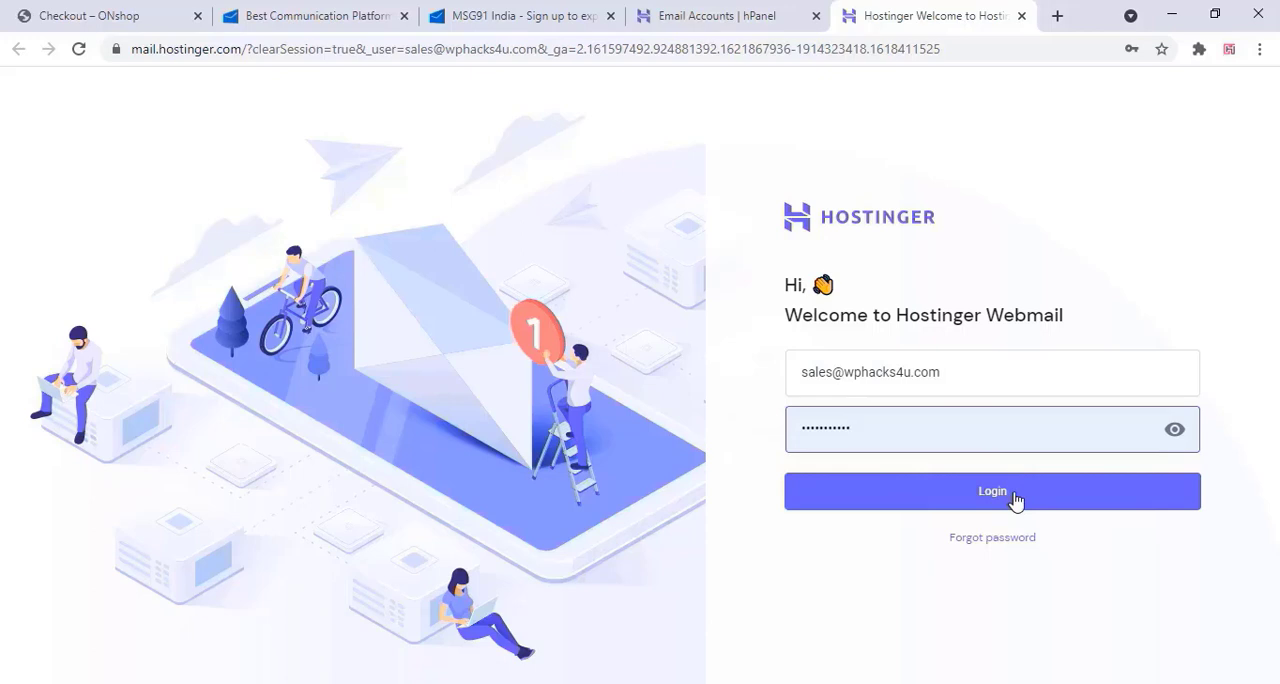
pyautogui.click(1013, 497)
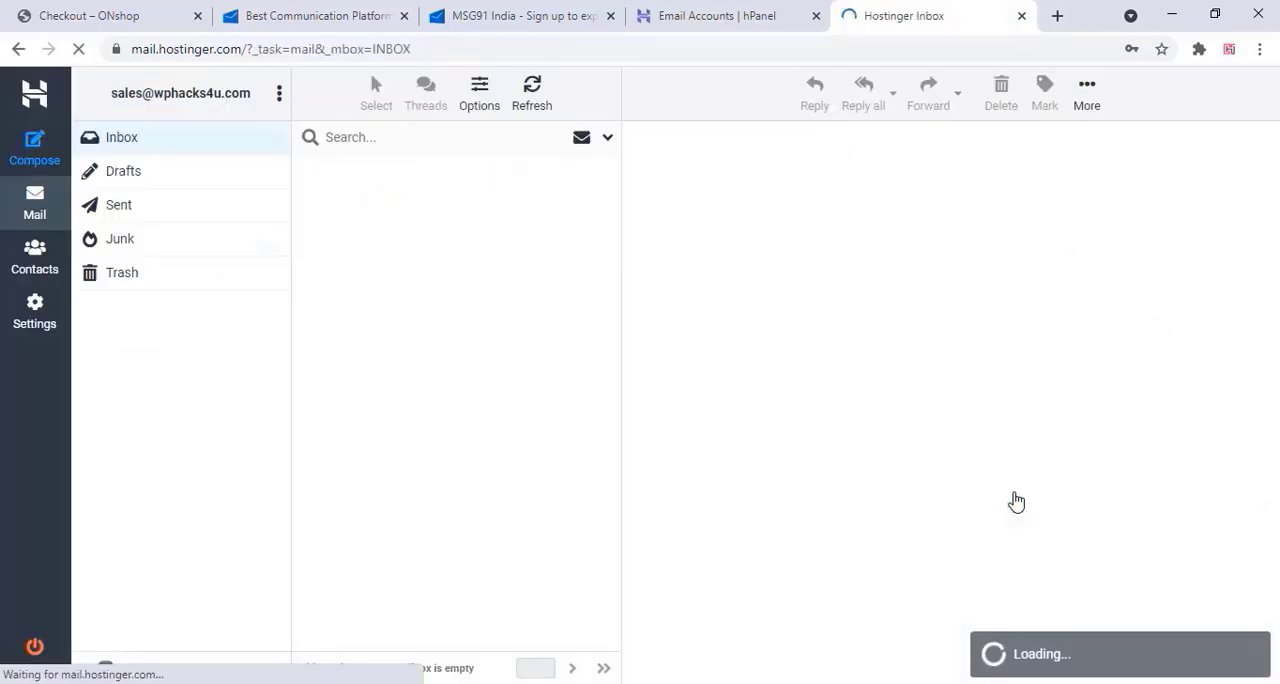
pyautogui.click(126, 175)
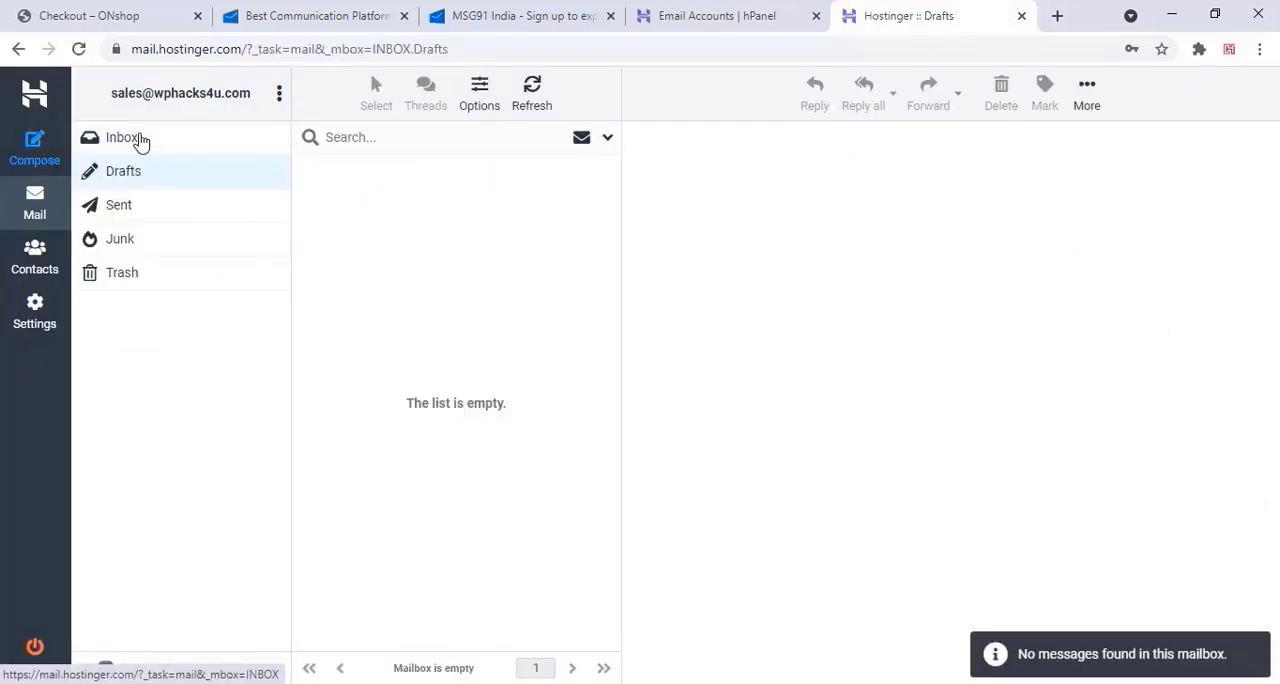
pyautogui.click(141, 141)
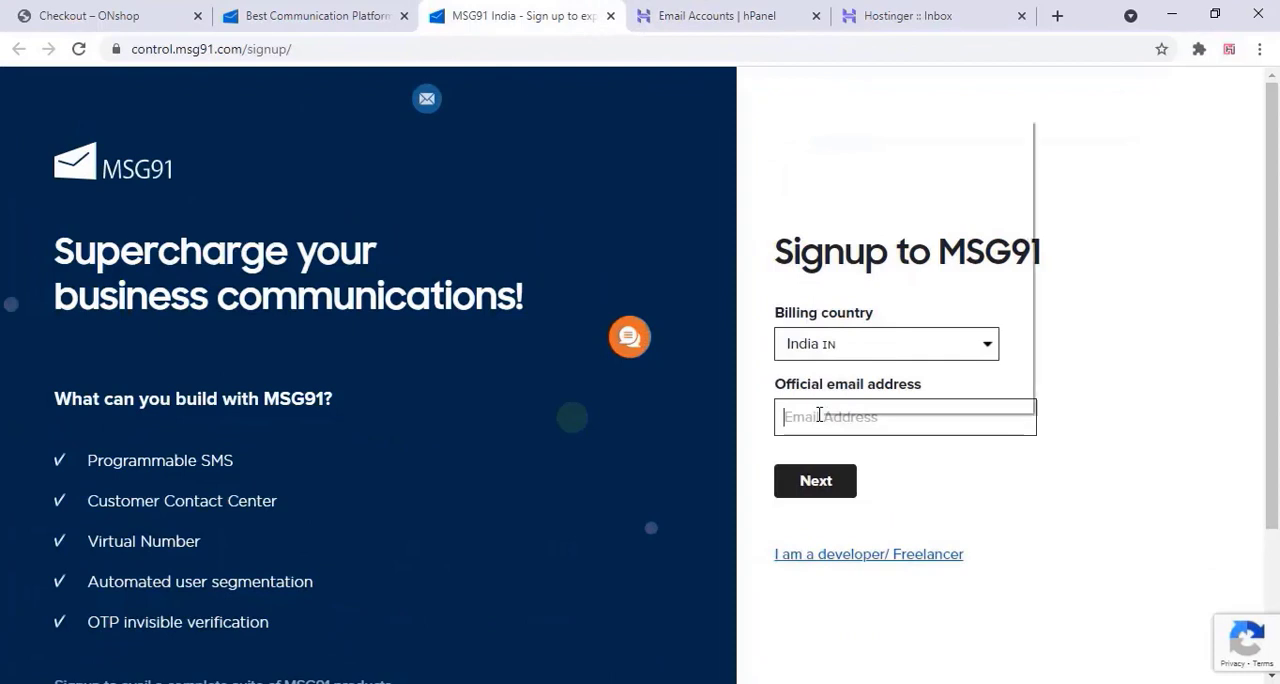
# Return to the MSG91 signup form, paste the new account's address as the official email and continue
pyautogui.rightClick(820, 417)
pyautogui.click(865, 266)
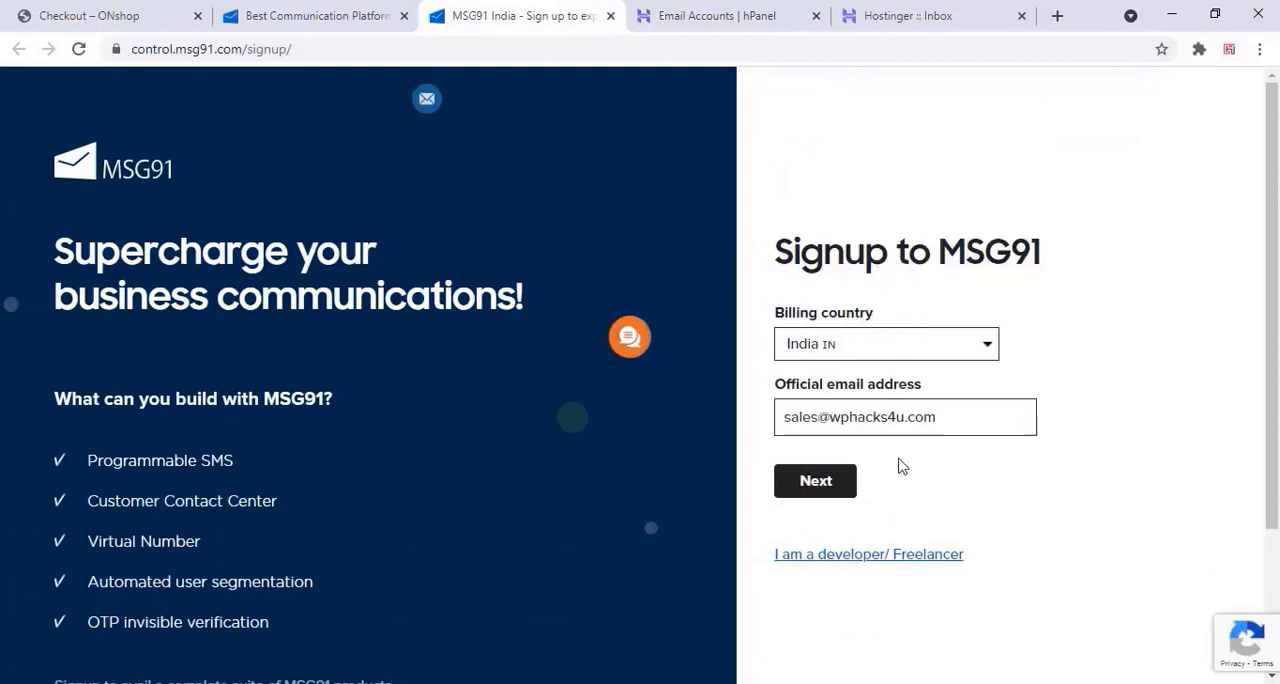
pyautogui.click(836, 485)
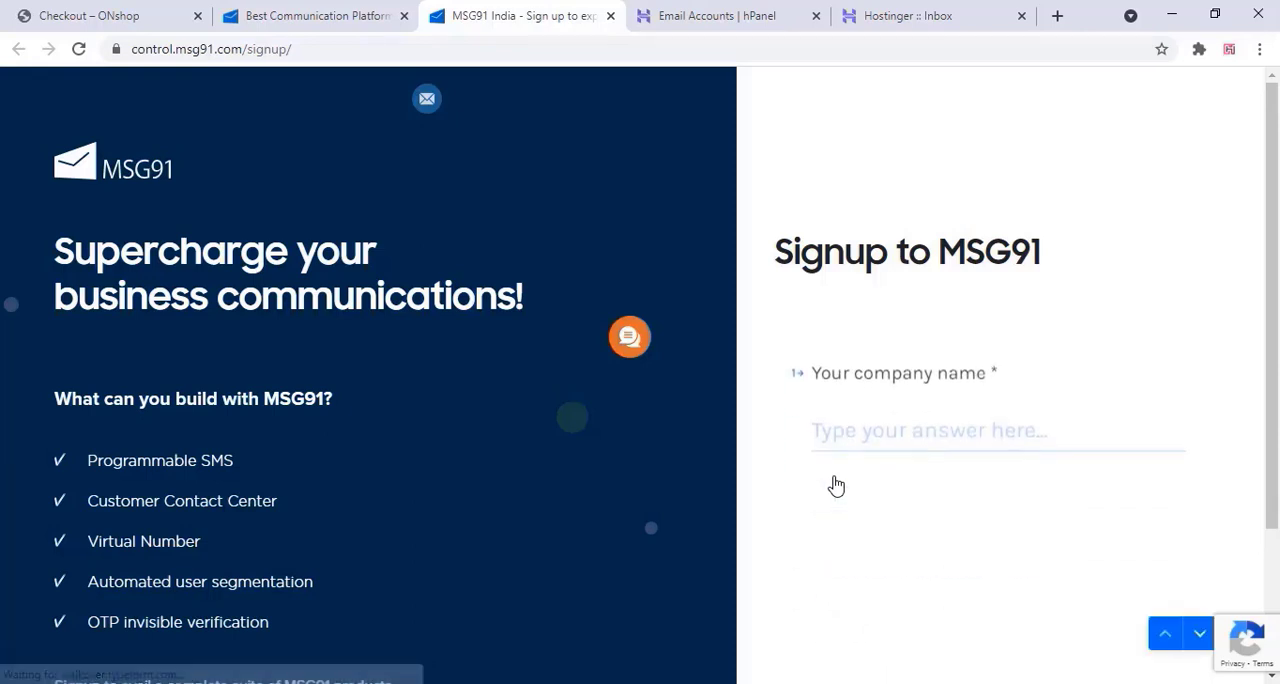
# Enter wphacks4u as both the company name and the company display name
pyautogui.write('wpha')
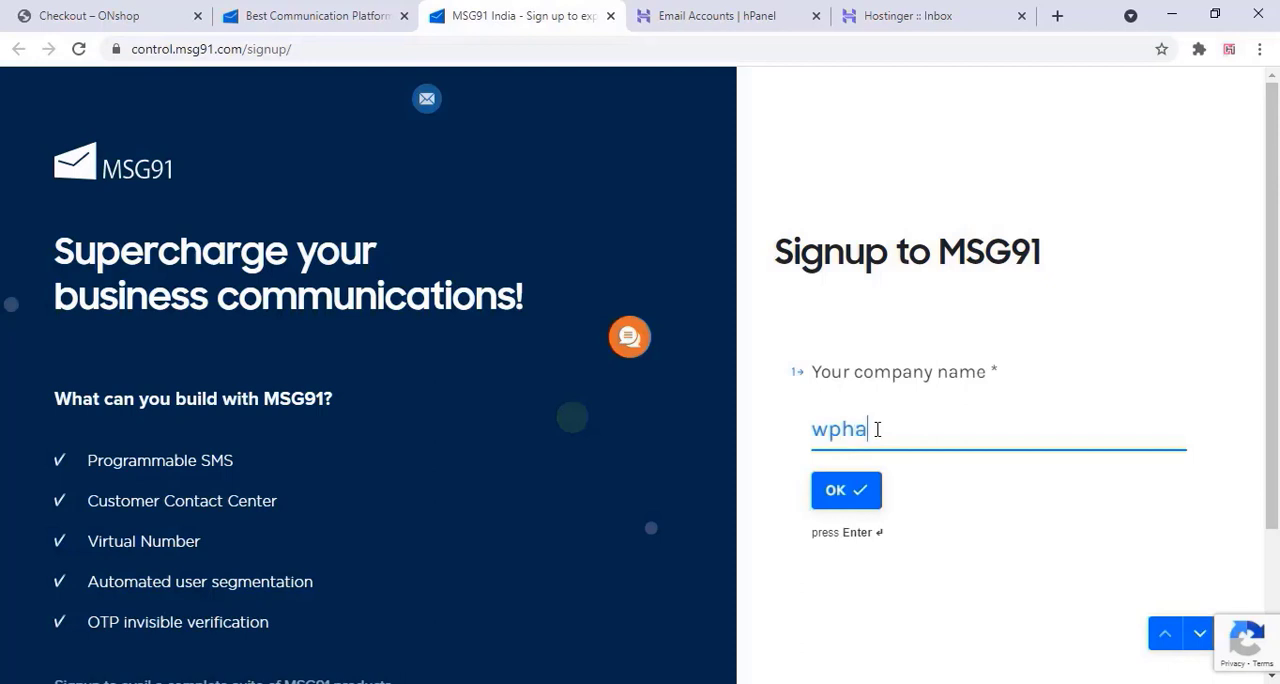
pyautogui.write('cks4u')
pyautogui.click(849, 497)
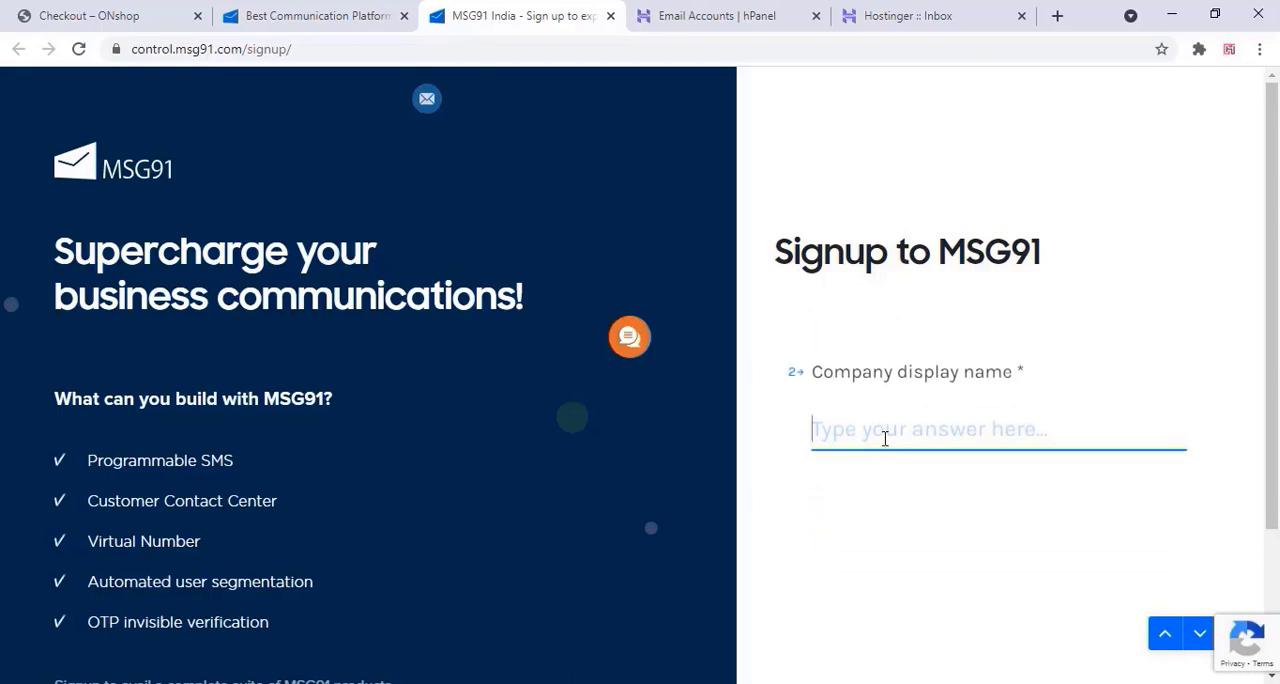
pyautogui.write('wp')
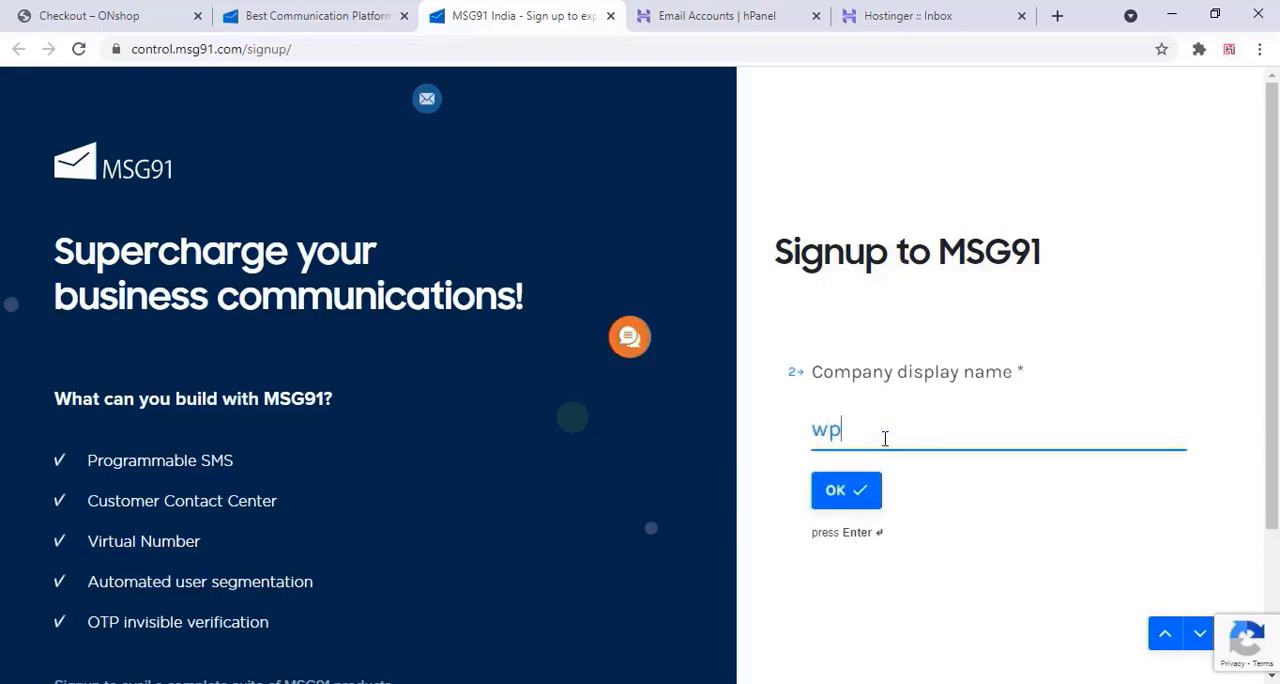
pyautogui.write('hacks4u')
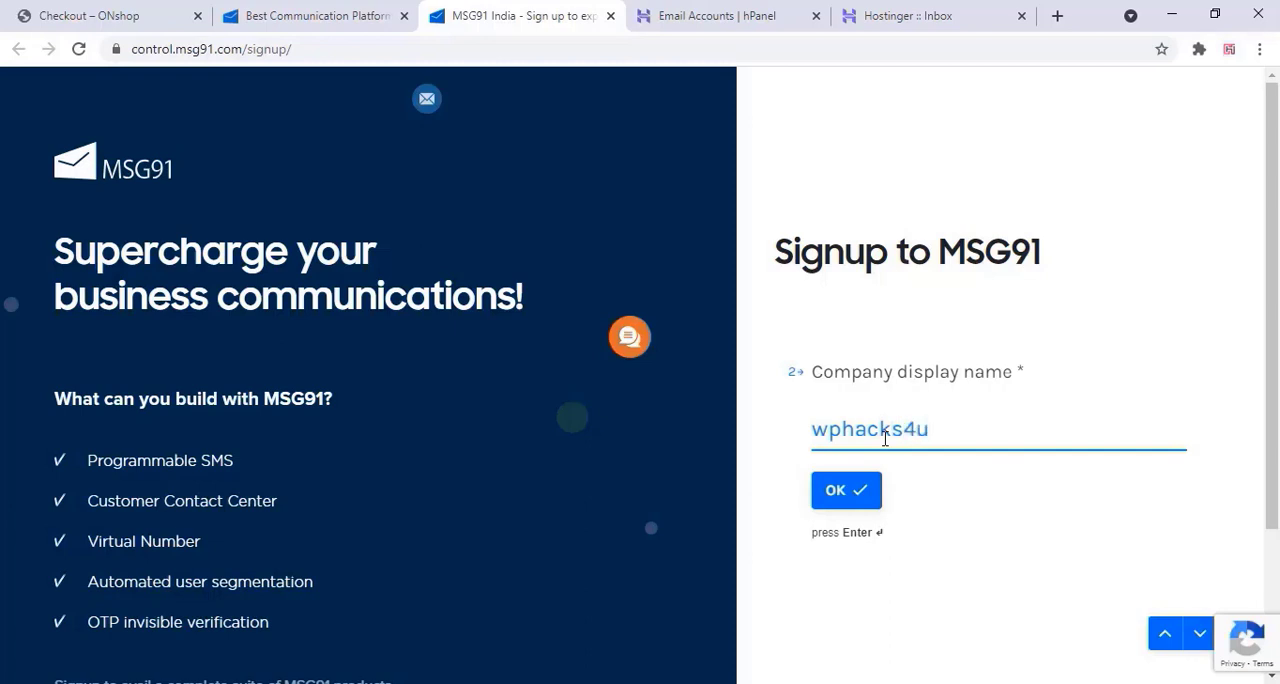
pyautogui.click(853, 492)
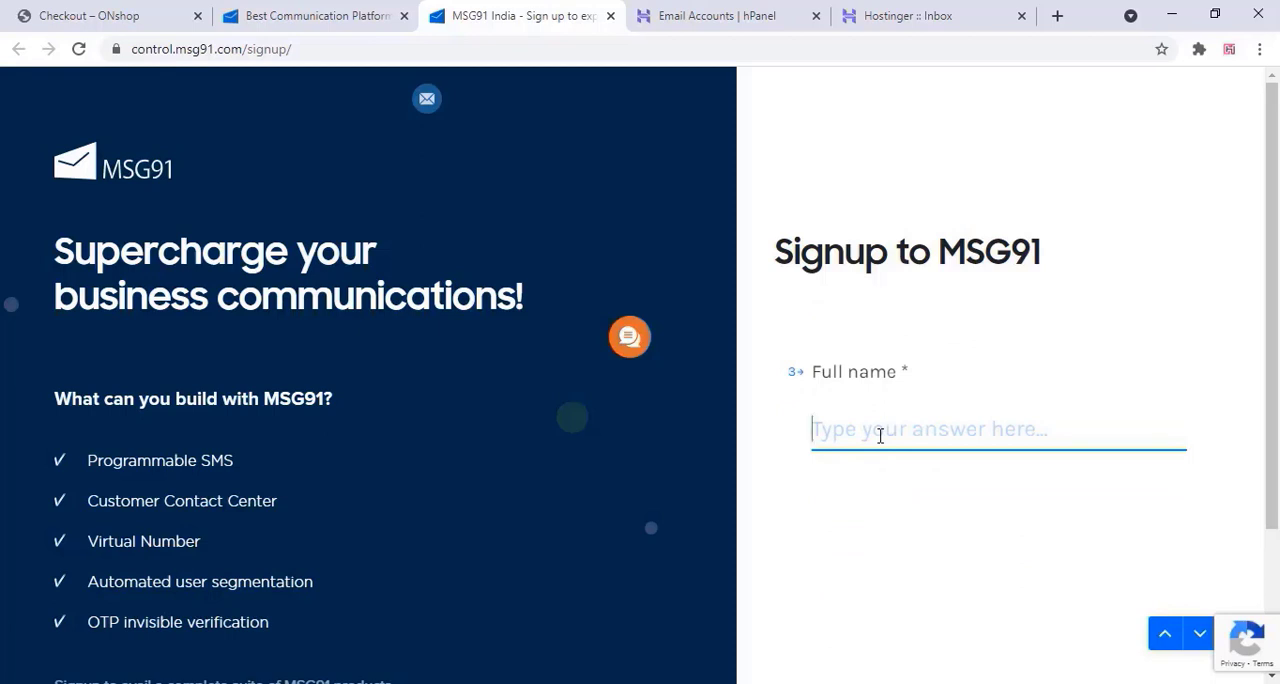
# Enter the registrant's full name and choose Developer as the role
pyautogui.write('rahul')
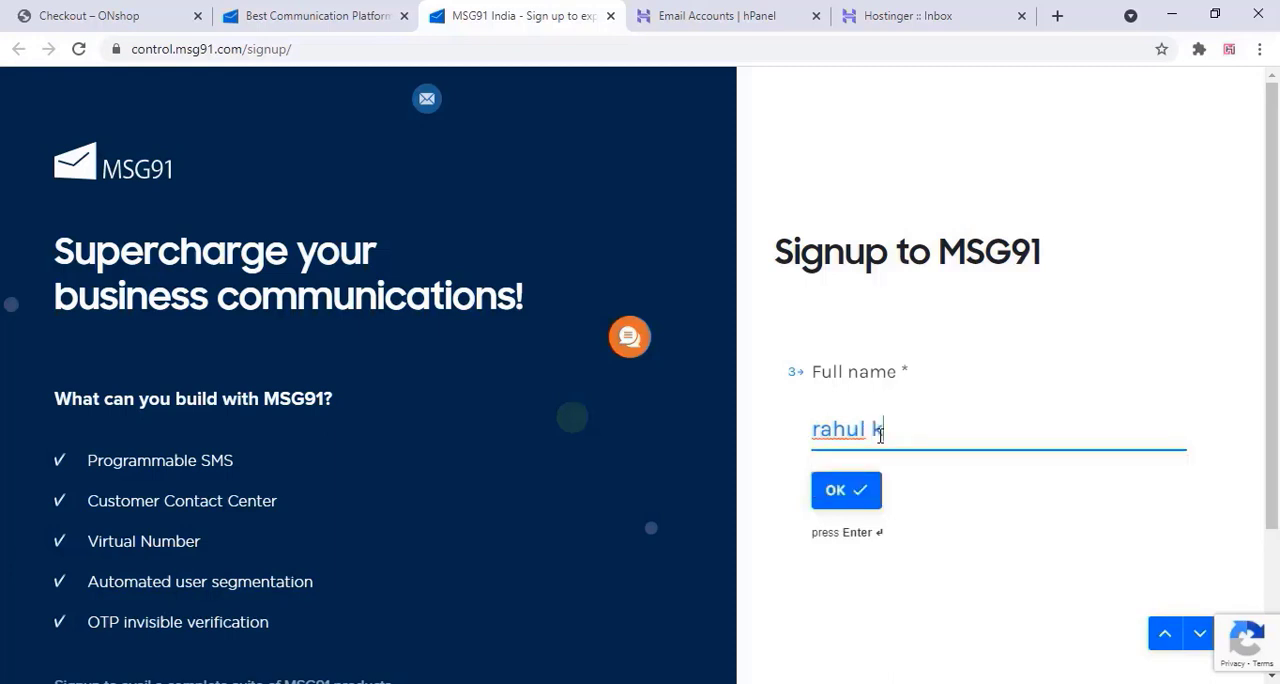
pyautogui.write(' k')
pyautogui.click(854, 497)
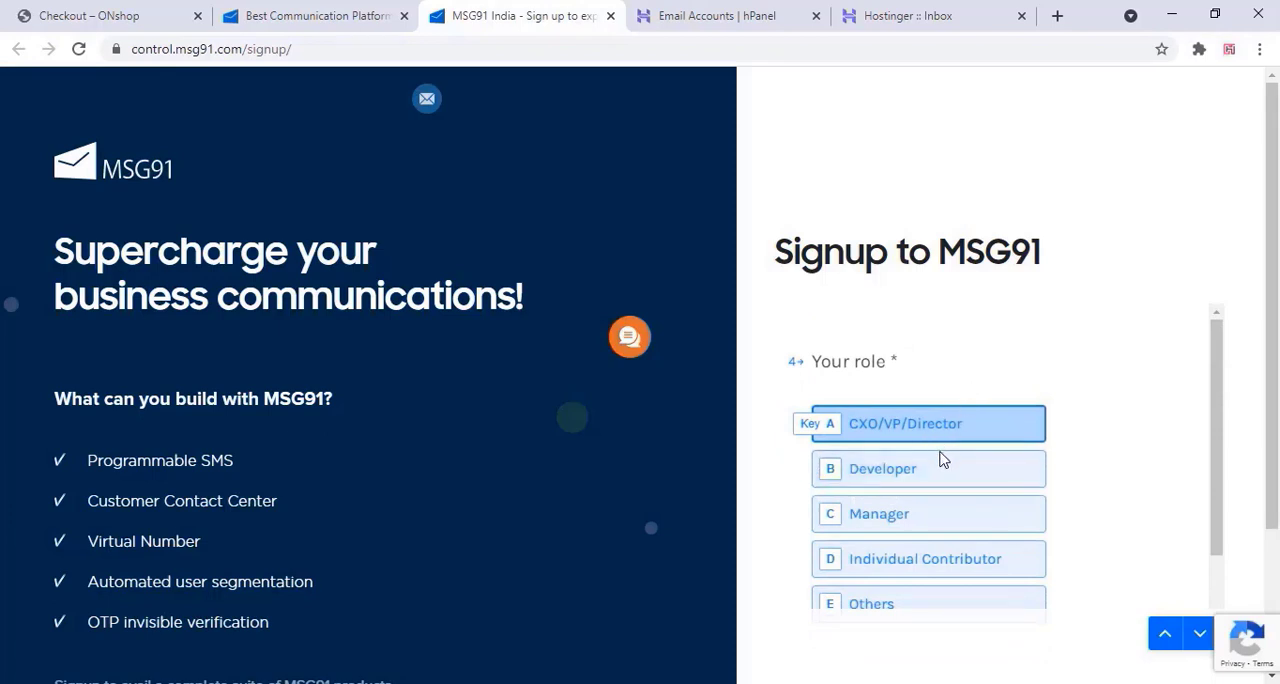
pyautogui.click(923, 485)
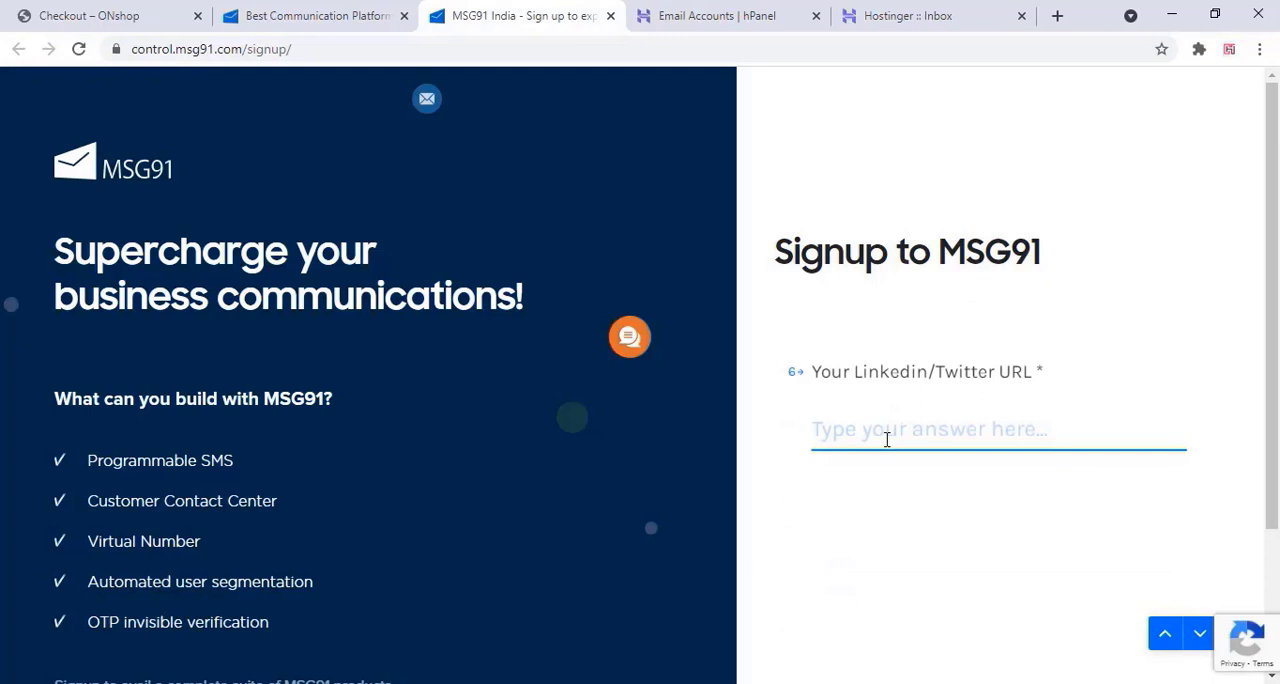
# Paste the registrant's Twitter profile URL and fill in the mobile number
pyautogui.moveTo(910, 372); pyautogui.dragTo(1036, 373)
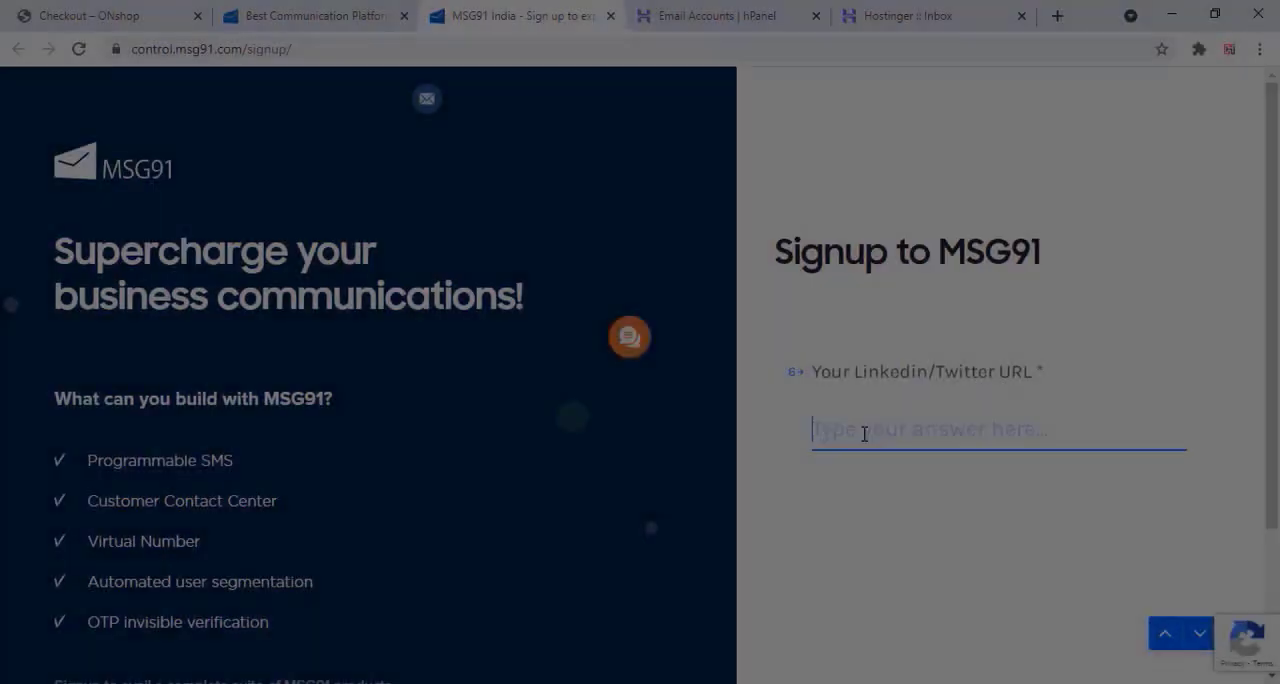
pyautogui.rightClick(864, 430)
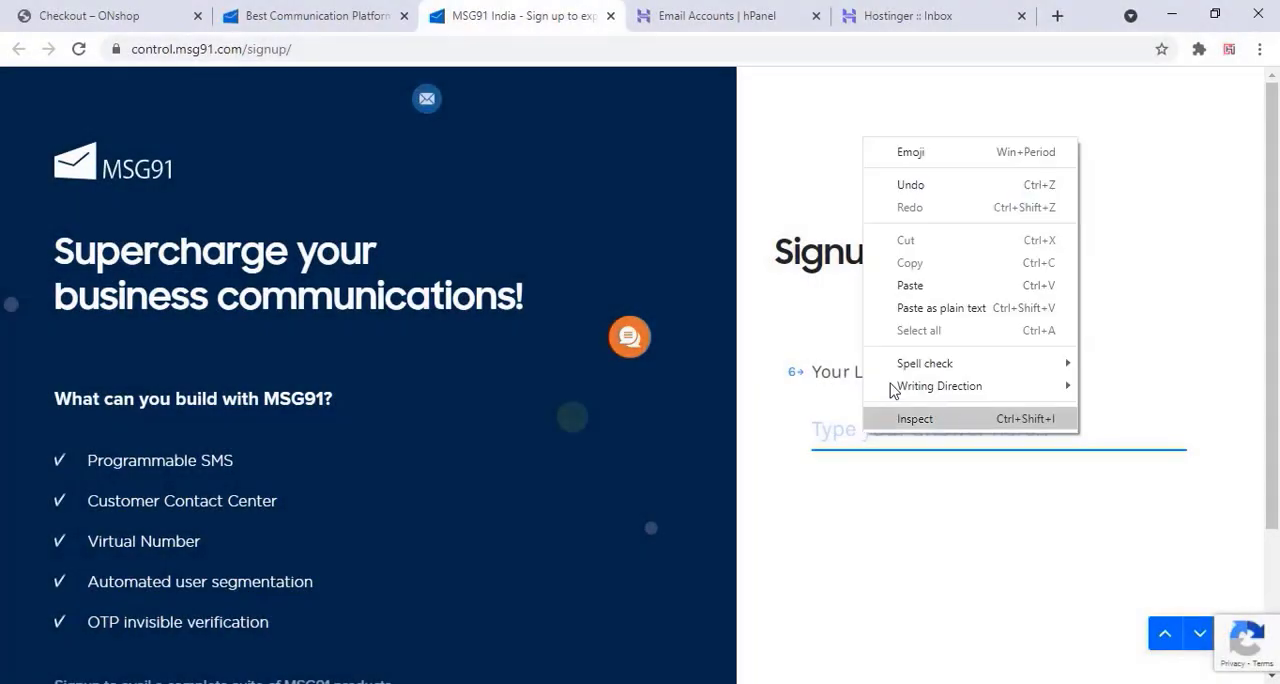
pyautogui.click(908, 283)
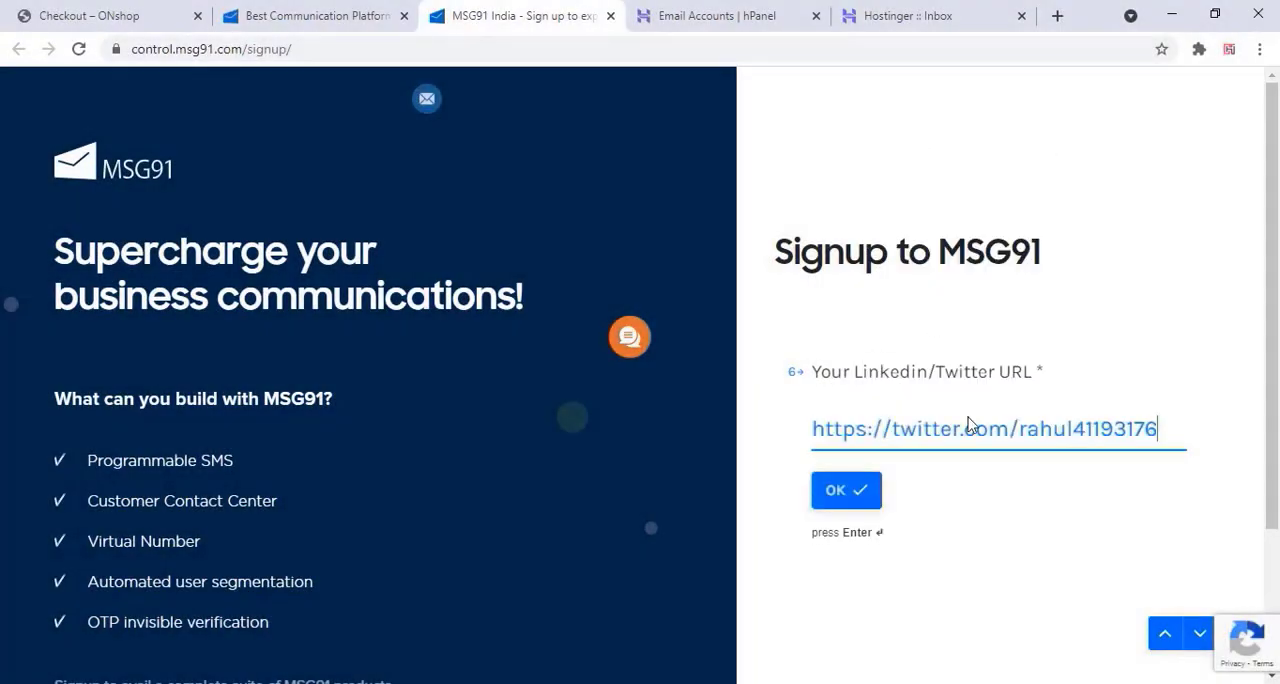
pyautogui.click(834, 489)
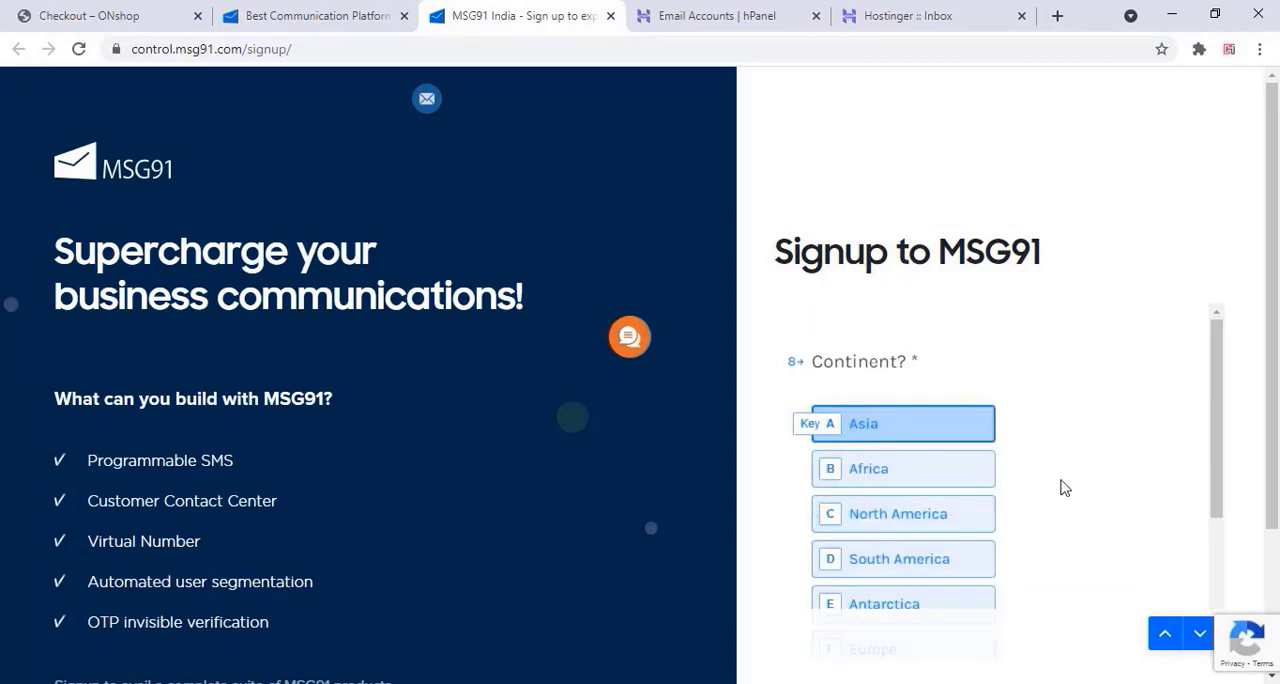
pyautogui.click(906, 437)
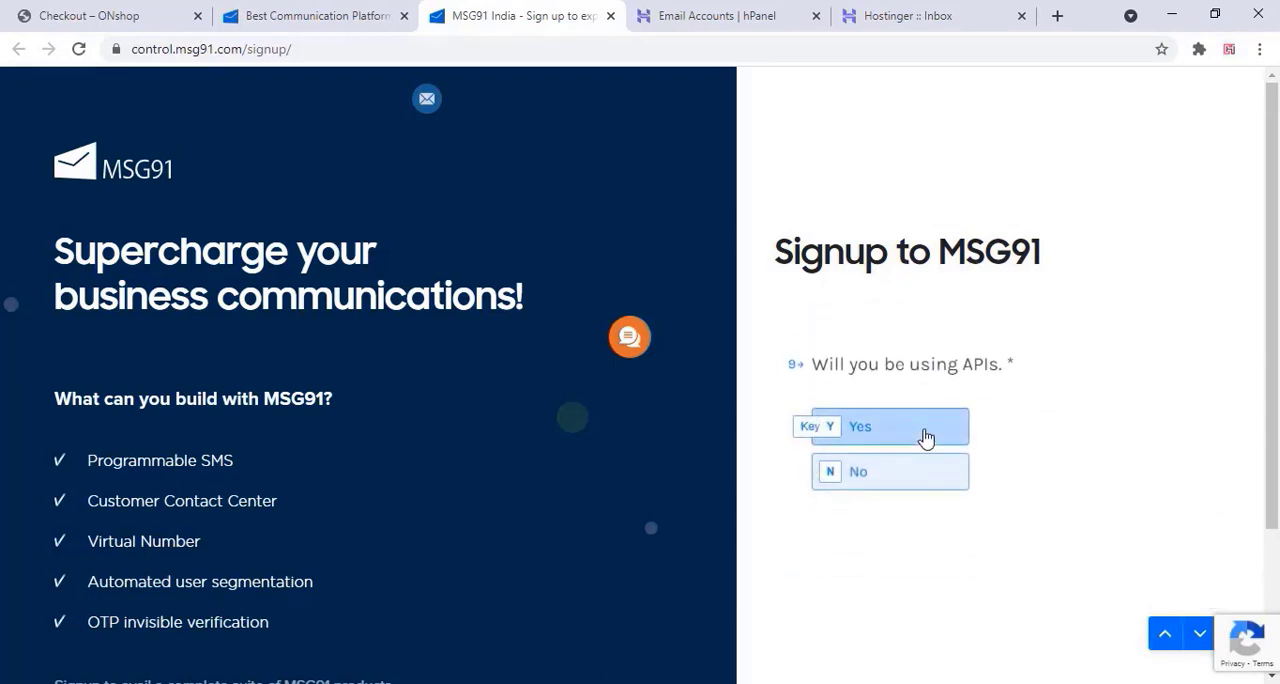
# Answer Yes to using APIs and describe the project as "i am building a woocommerce website for my shop"
pyautogui.click(920, 425)
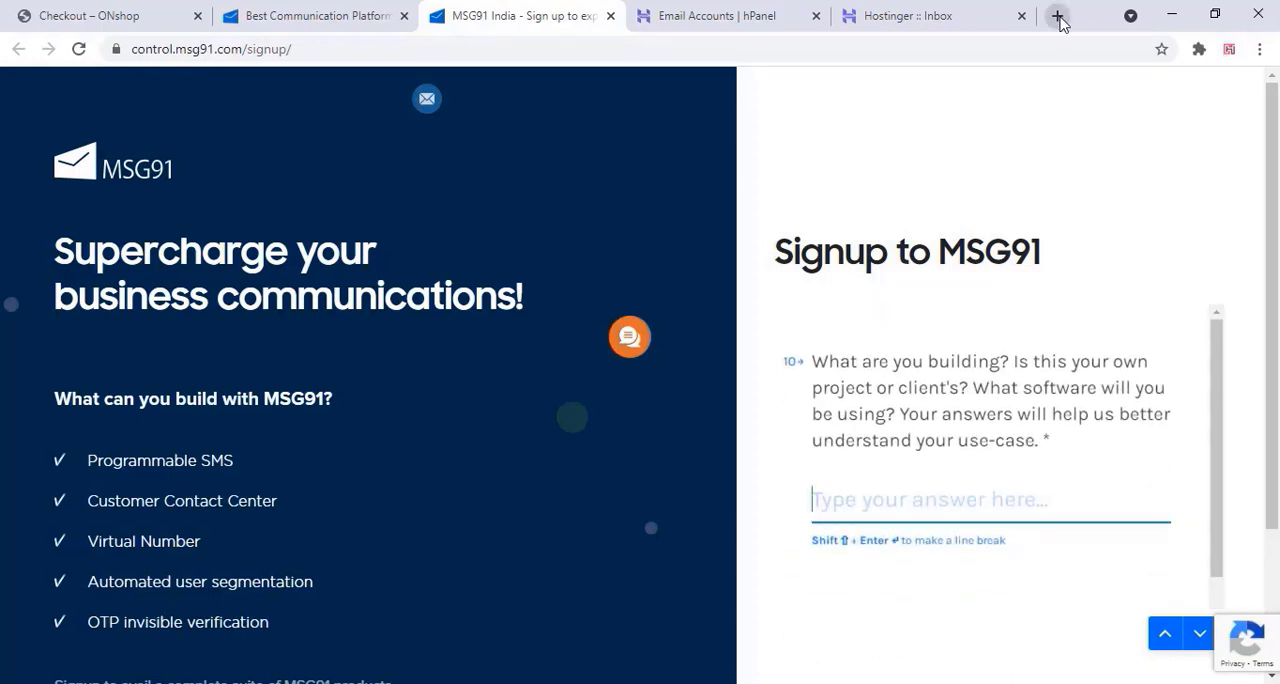
pyautogui.write('i am building a woocommerce web')
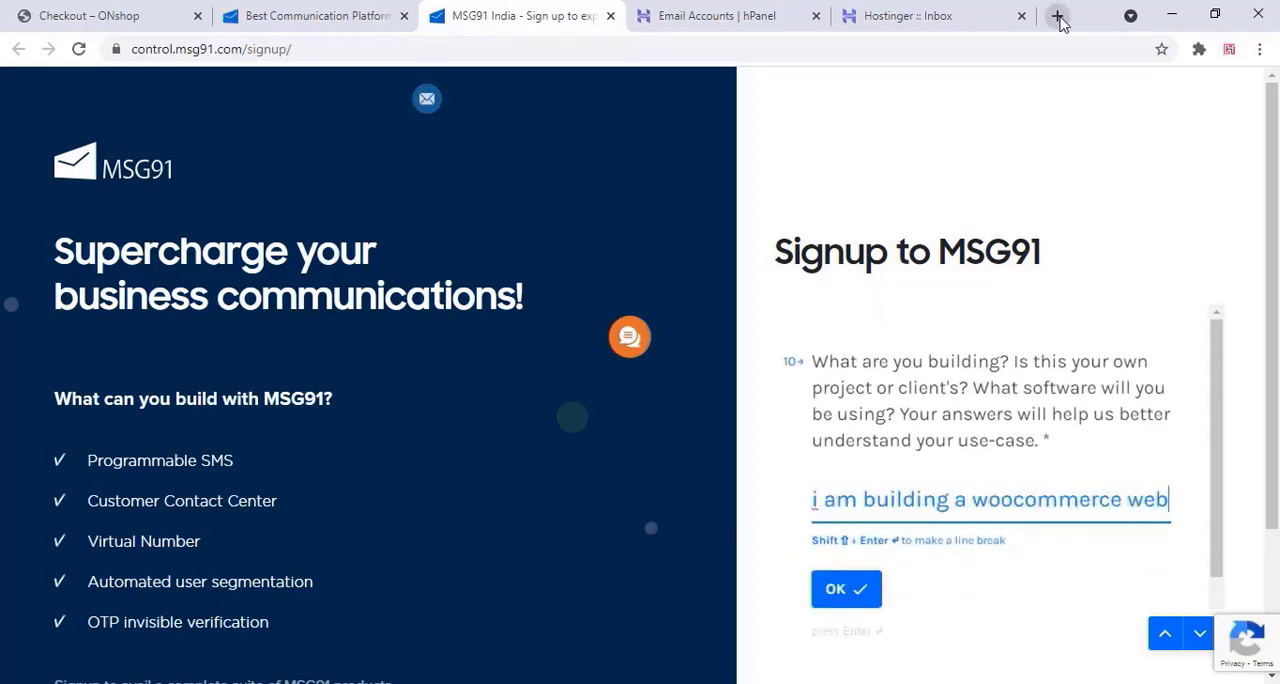
pyautogui.write('ste for my shop')
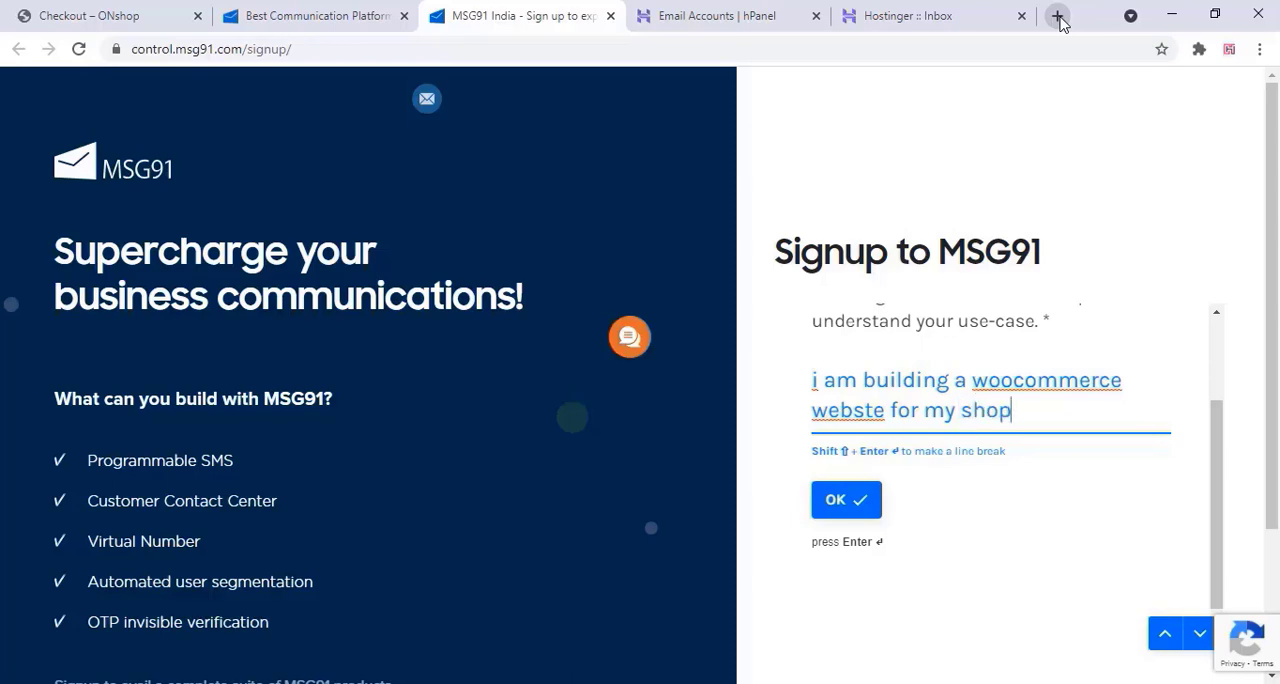
pyautogui.click(862, 410)
pyautogui.write('i')
pyautogui.click(874, 512)
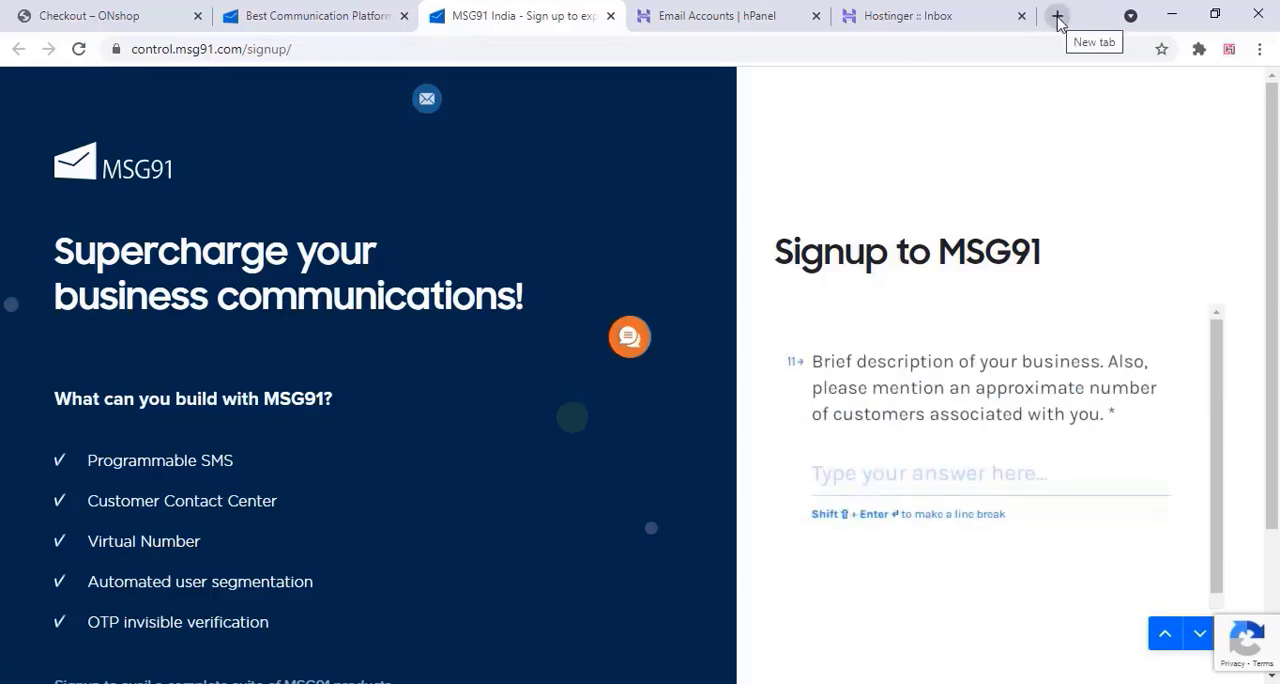
# Paste the brief business description and choose Ecommerce as the industry type
pyautogui.rightClick(850, 468)
pyautogui.click(880, 318)
pyautogui.click(838, 505)
pyautogui.click(925, 440)
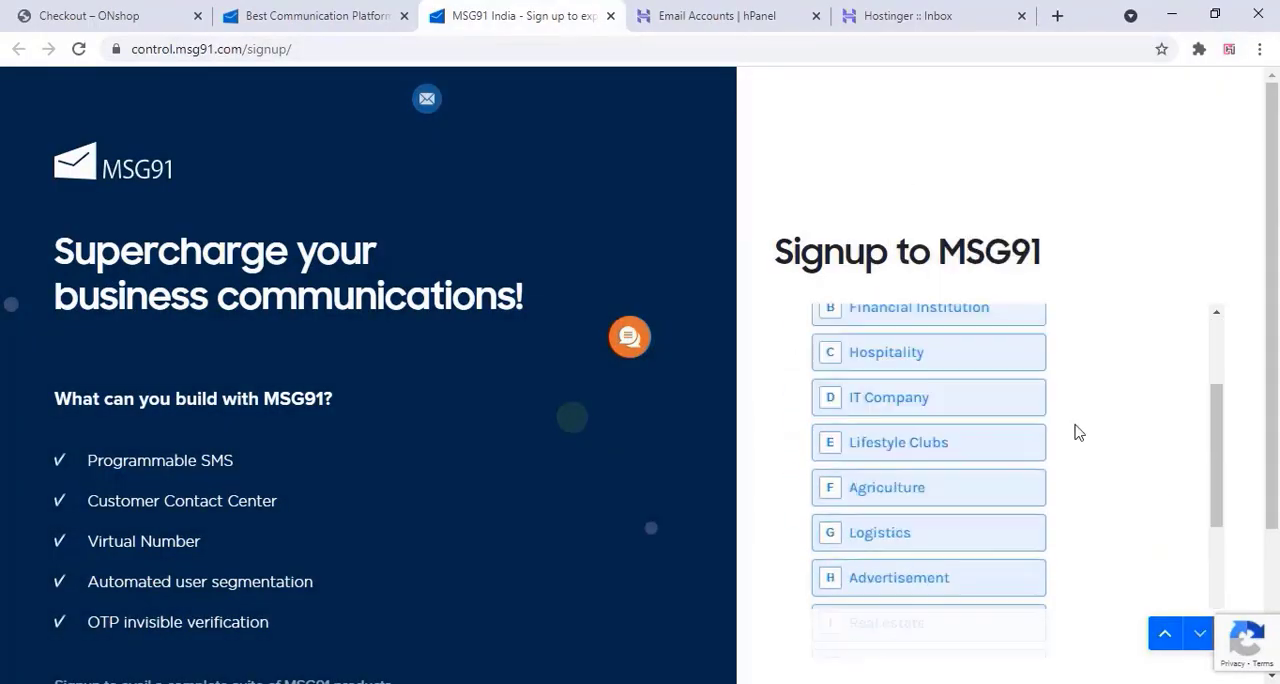
# Answer the question about who gave the referral with Friends
pyautogui.click(903, 455)
pyautogui.write('Frie')
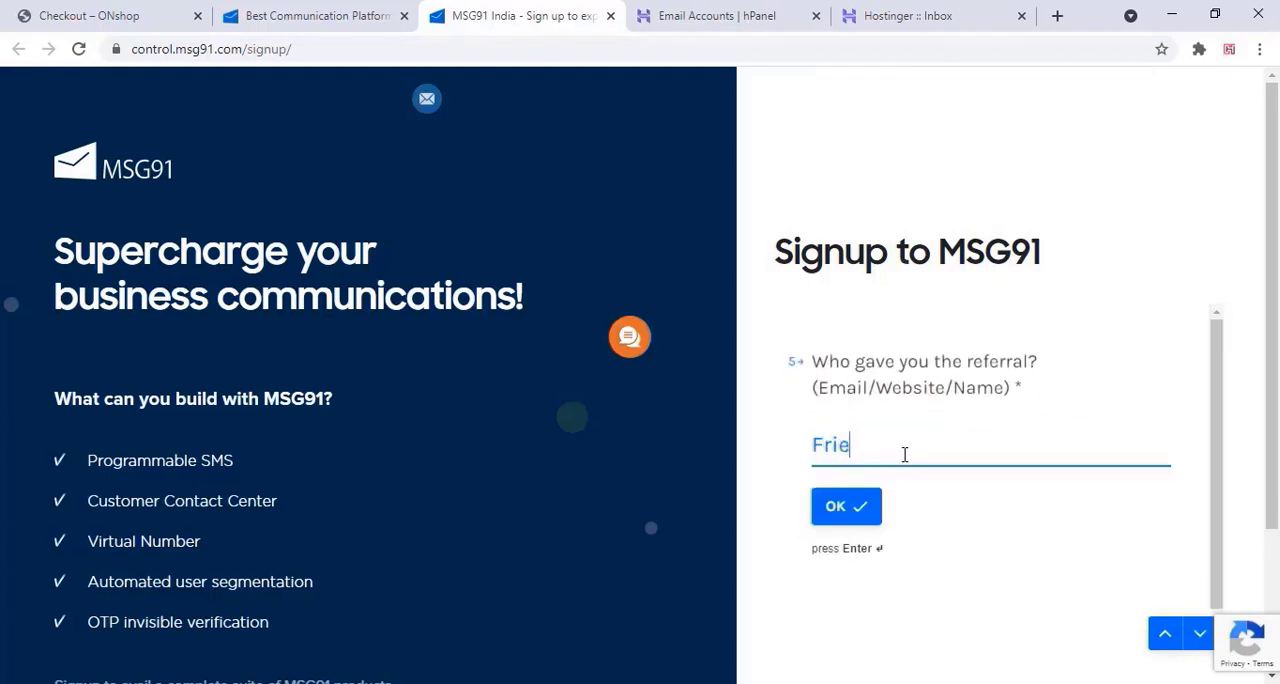
pyautogui.write('nds')
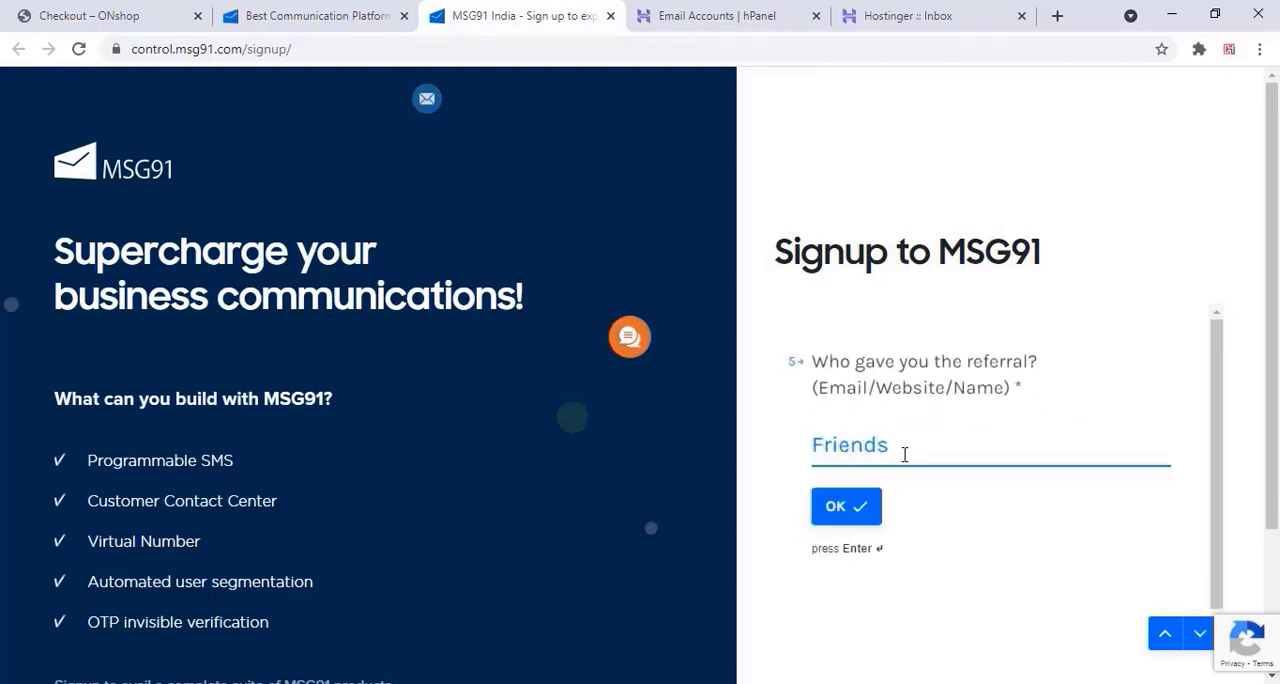
pyautogui.click(846, 505)
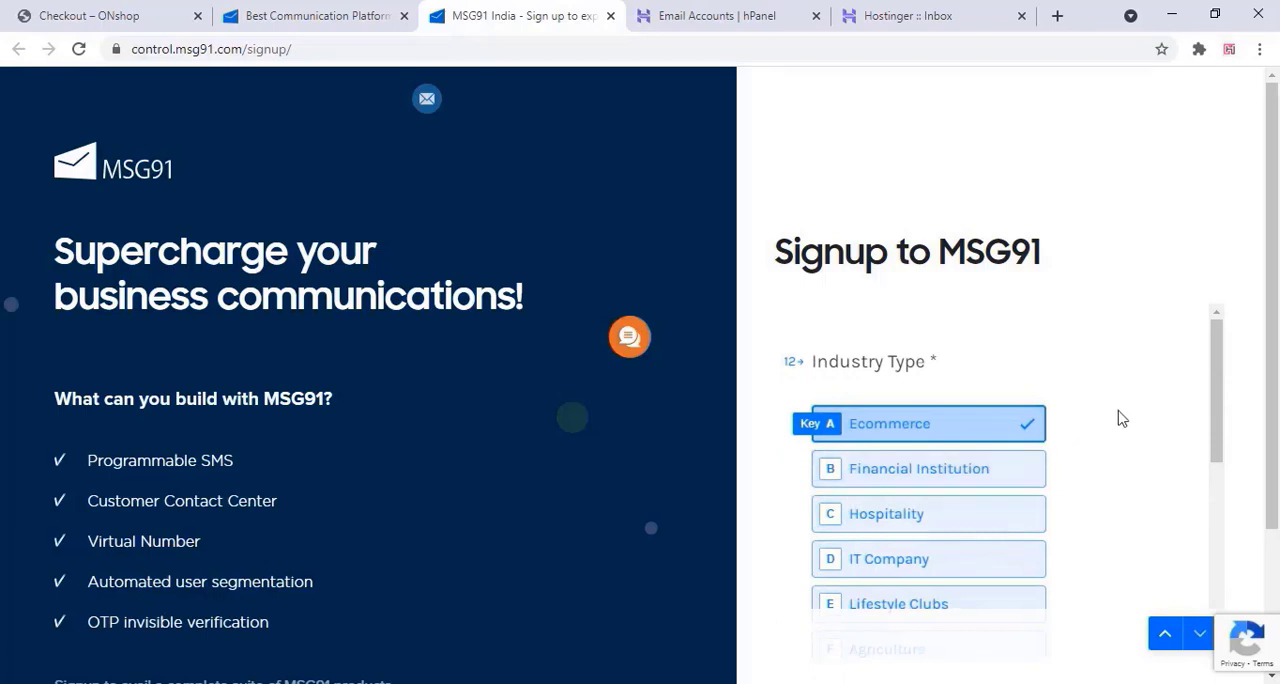
# Submit the MSG91 signup form, read the confirmation message and check the Hostinger webmail inbox for a reply
pyautogui.scroll(-5, 1109, 423)
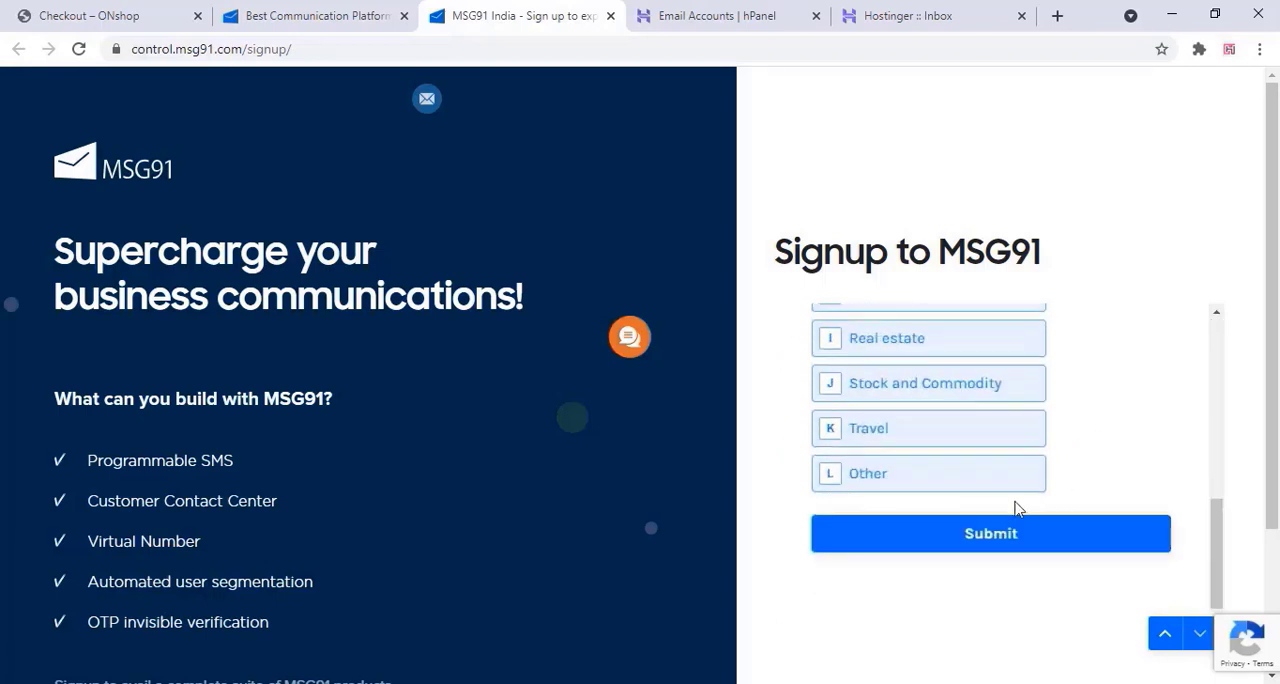
pyautogui.click(996, 551)
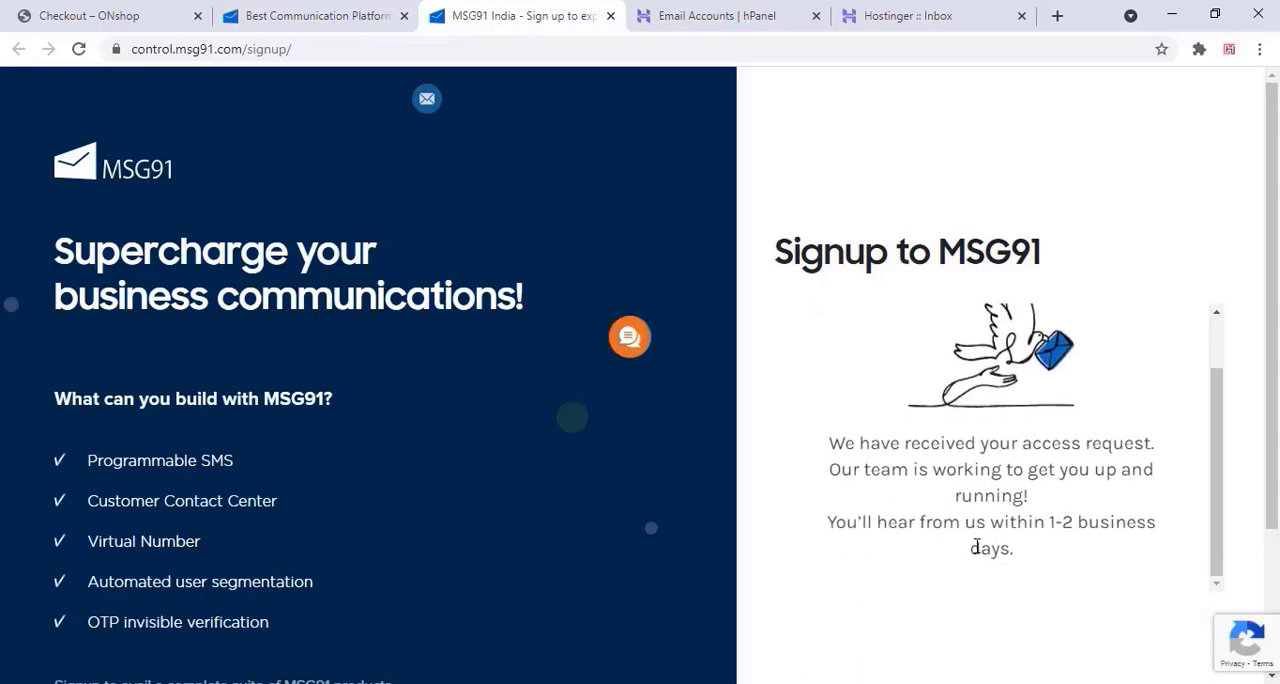
pyautogui.moveTo(1010, 548); pyautogui.dragTo(831, 443)
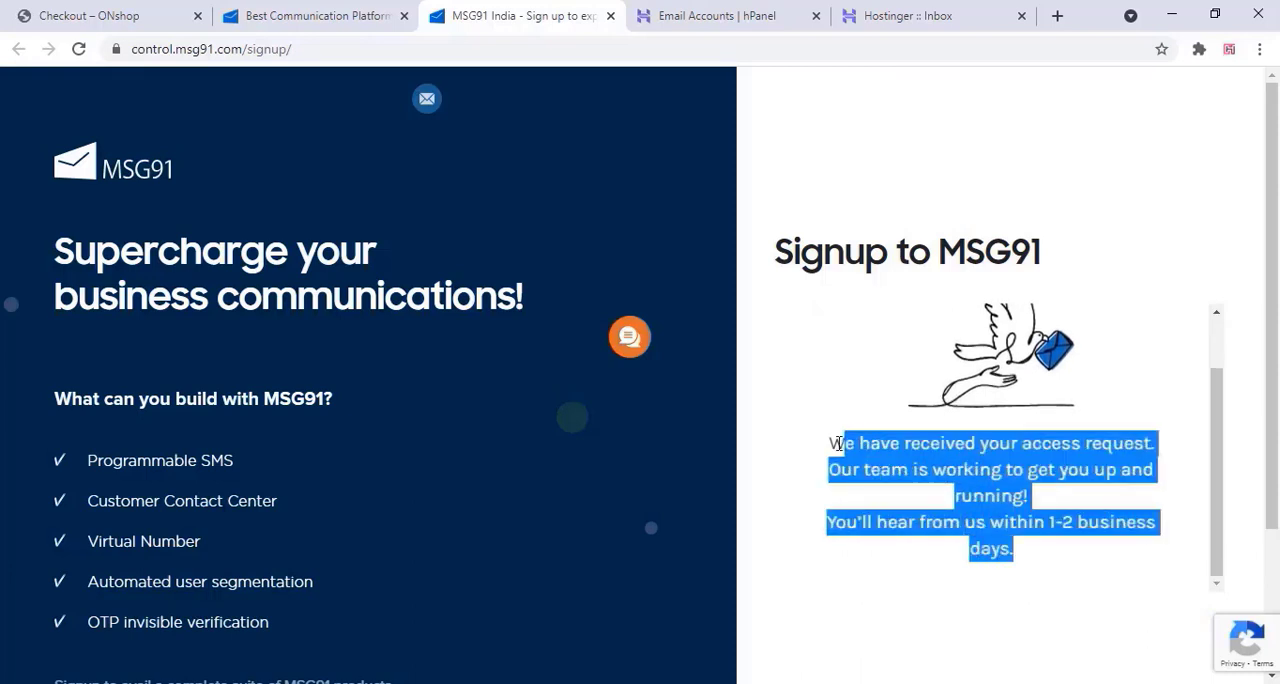
pyautogui.click(910, 469)
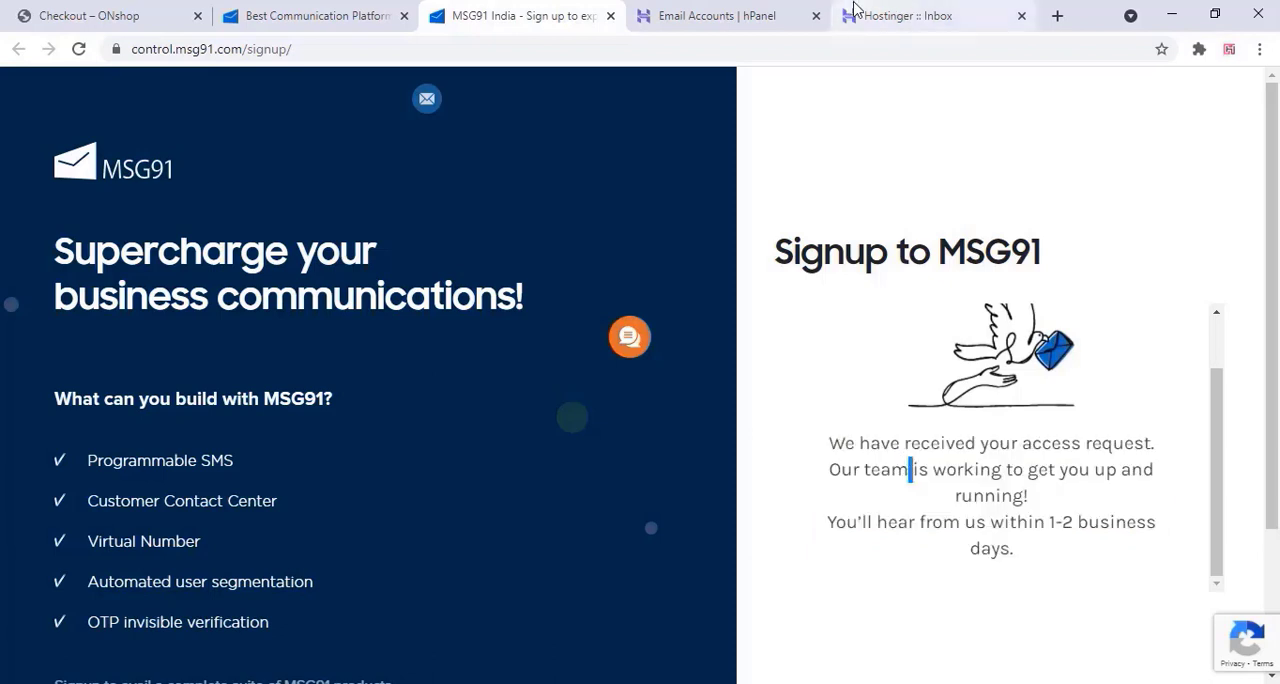
pyautogui.click(894, 15)
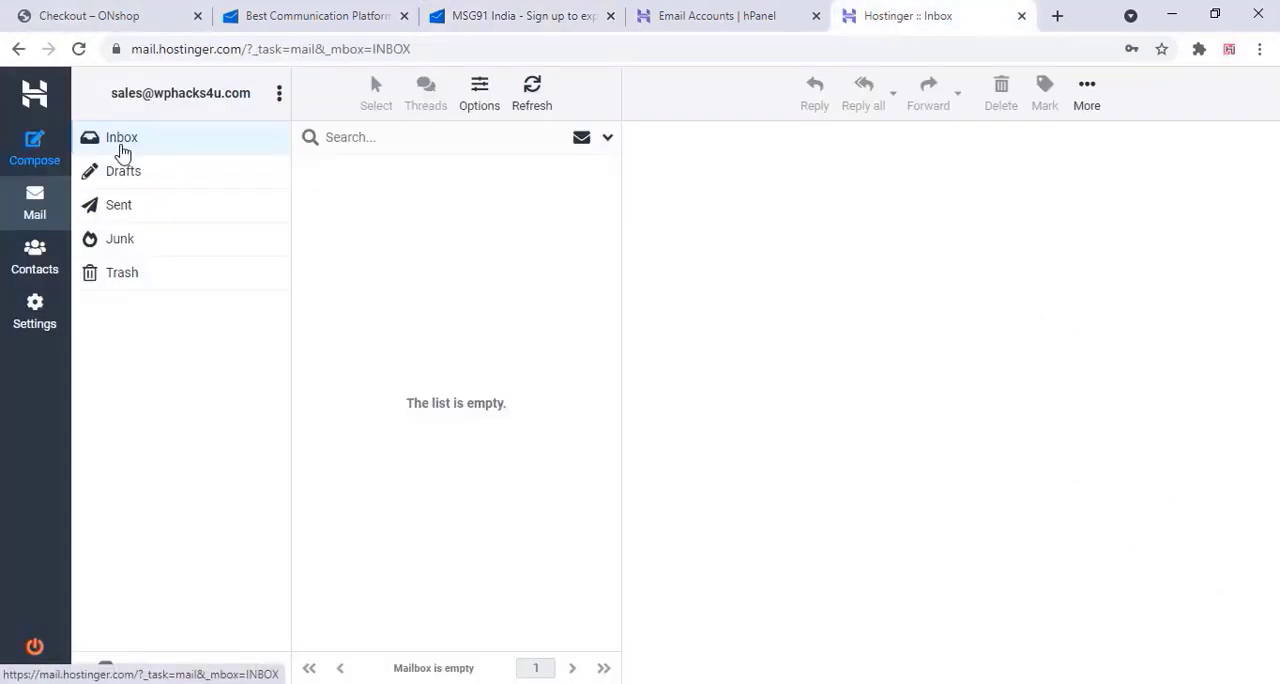
pyautogui.click(120, 141)
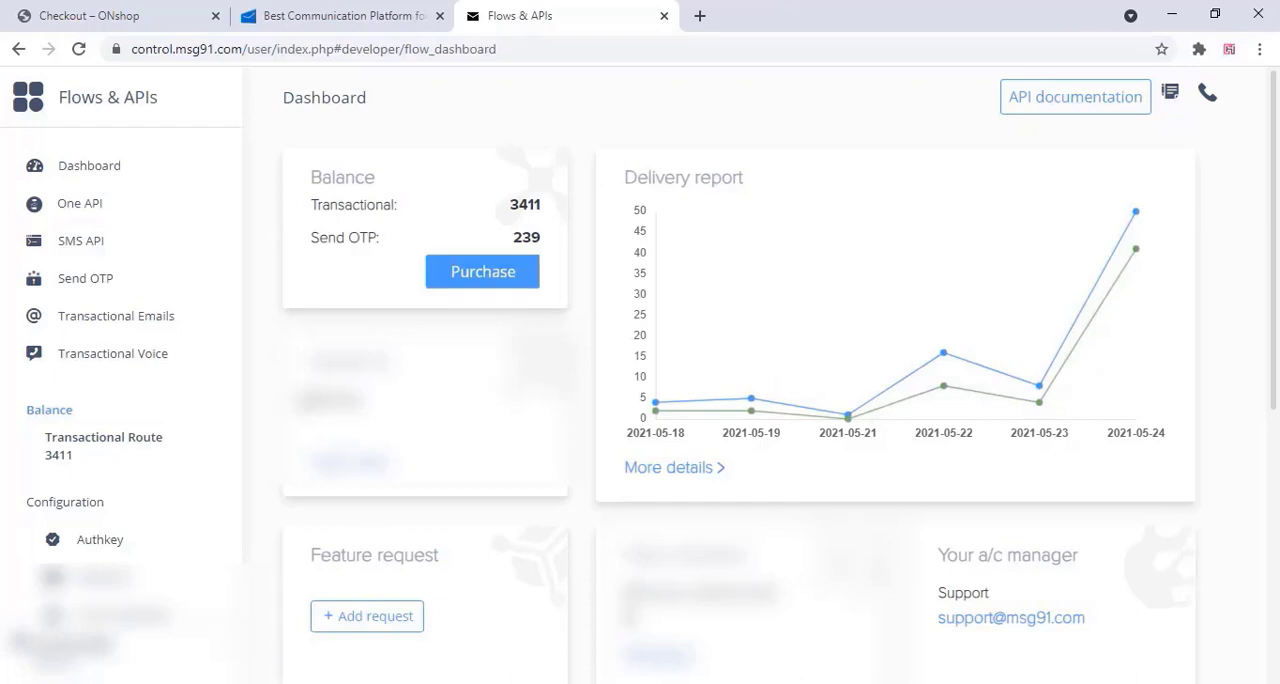
# Start adding a new sender ID in the MSG91 configuration and enter wphcks as its header
pyautogui.scroll(-3, 272, 402)
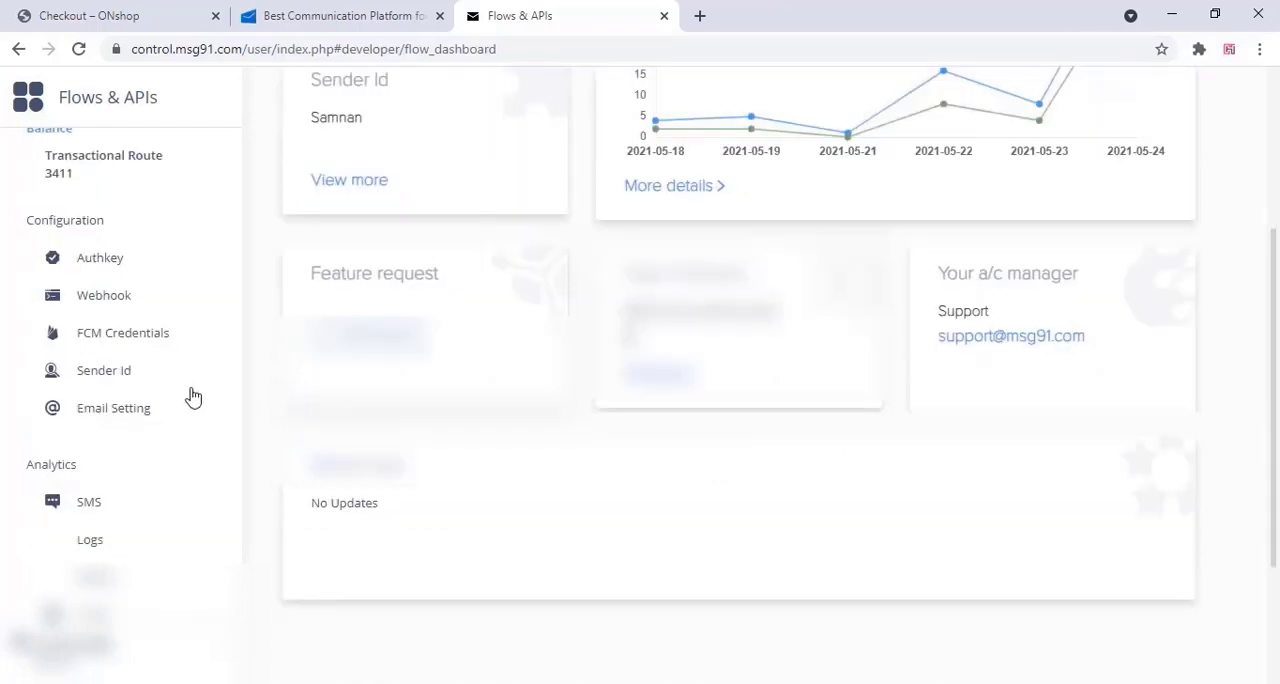
pyautogui.click(105, 372)
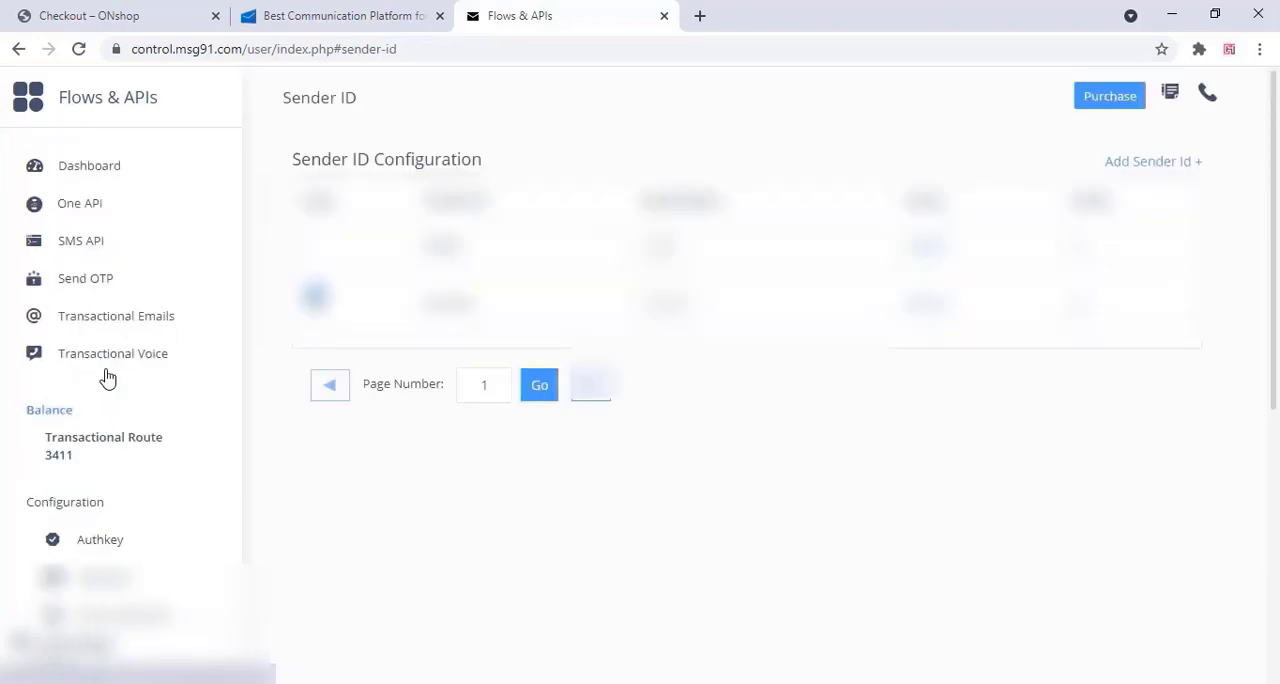
pyautogui.click(1140, 163)
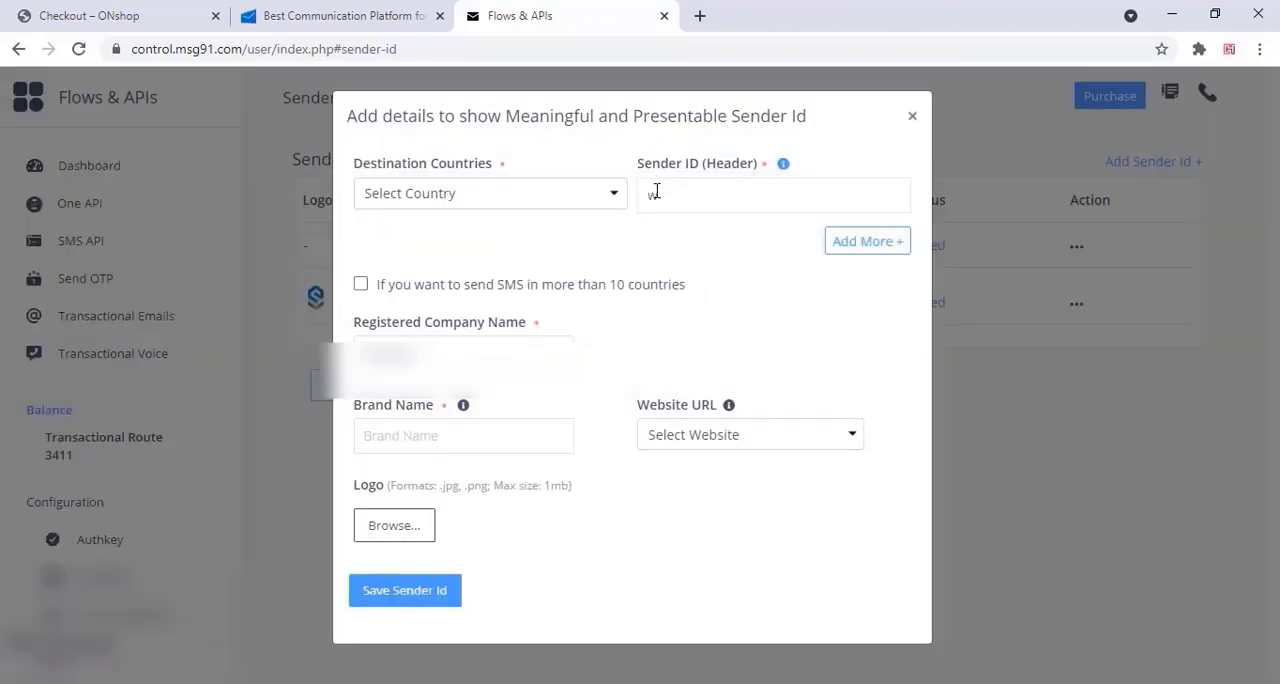
pyautogui.click(656, 190)
pyautogui.write('wphcks')
pyautogui.moveTo(702, 207); pyautogui.dragTo(653, 203)
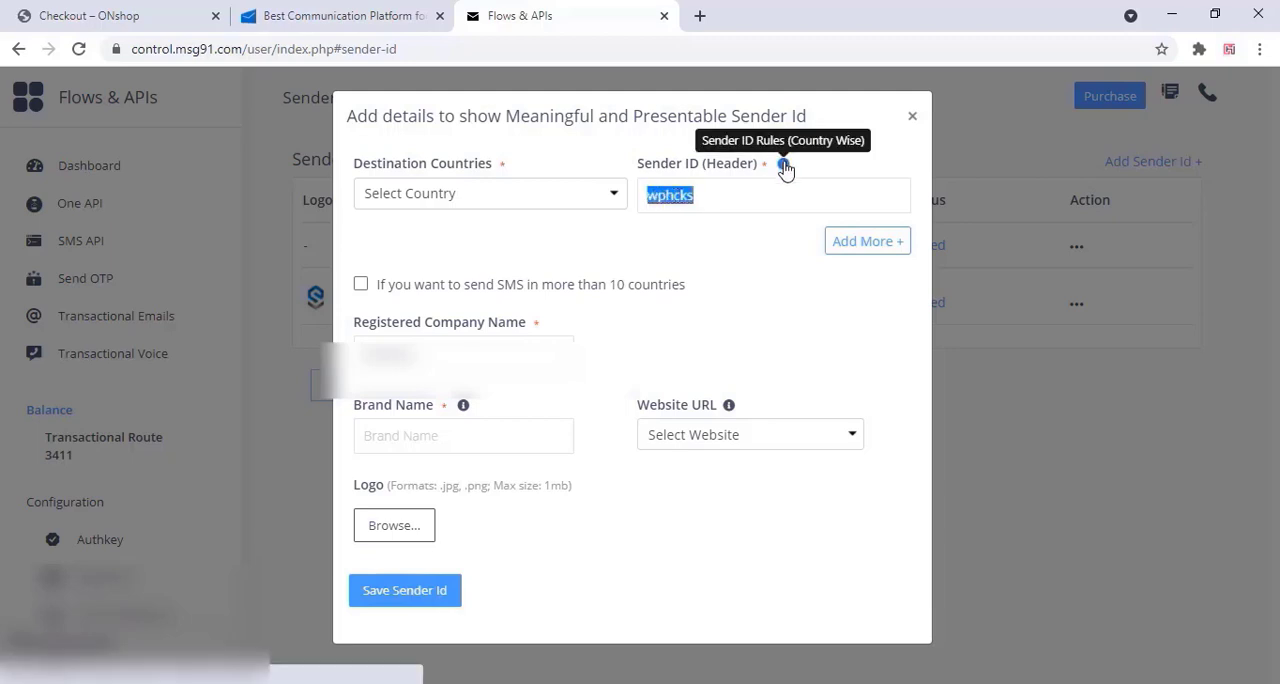
# Choose India as the destination country for the new sender ID
pyautogui.click(575, 205)
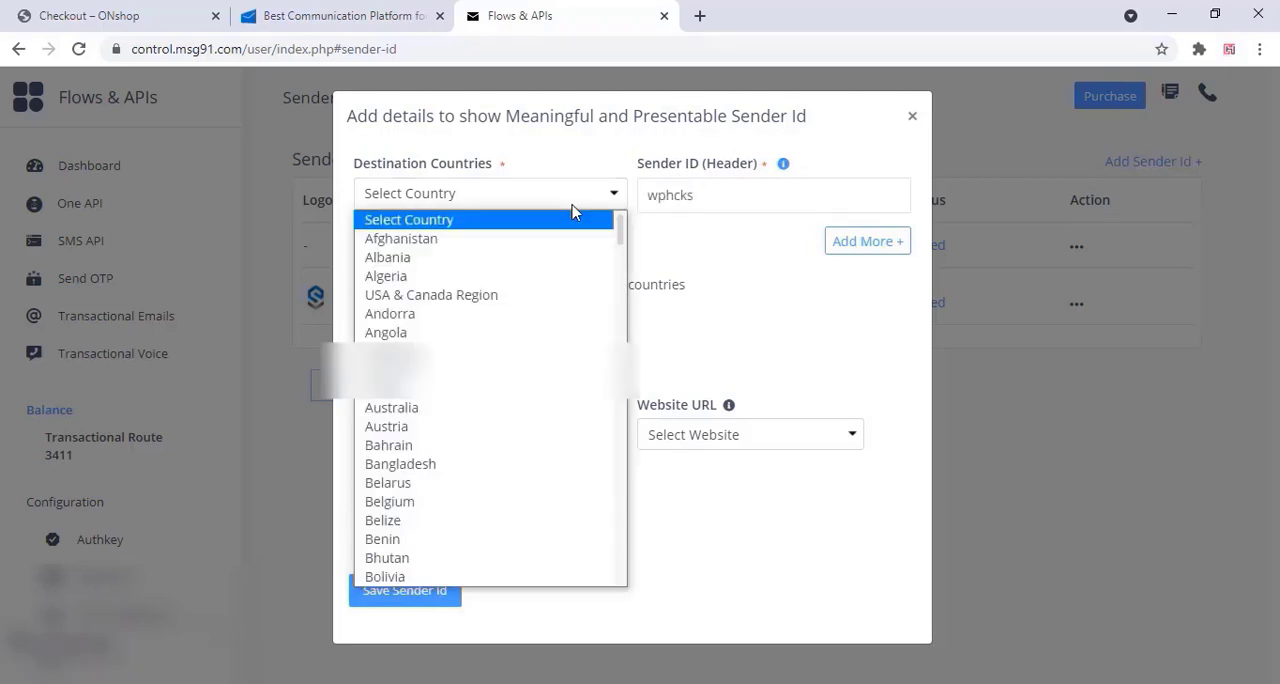
pyautogui.write('in')
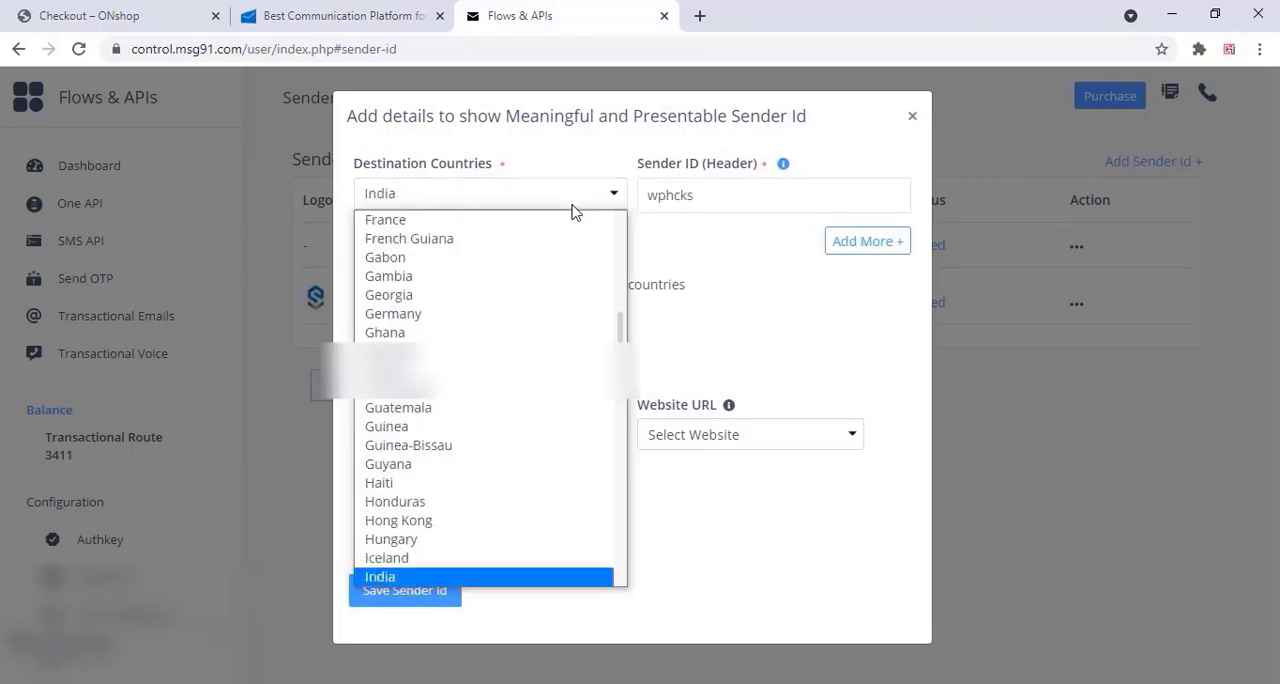
pyautogui.press('Return')
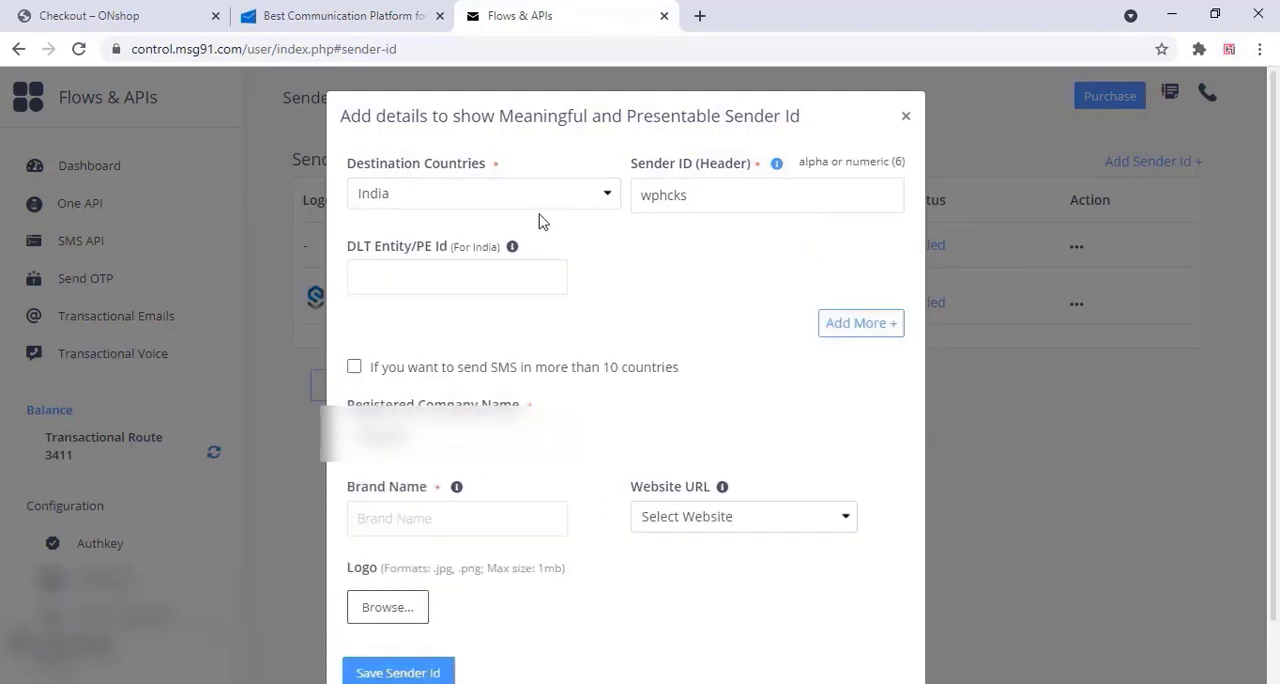
pyautogui.moveTo(513, 248)
# Enter wphacks4u as the brand name and save the sender ID
pyautogui.scroll(-1, 588, 330)
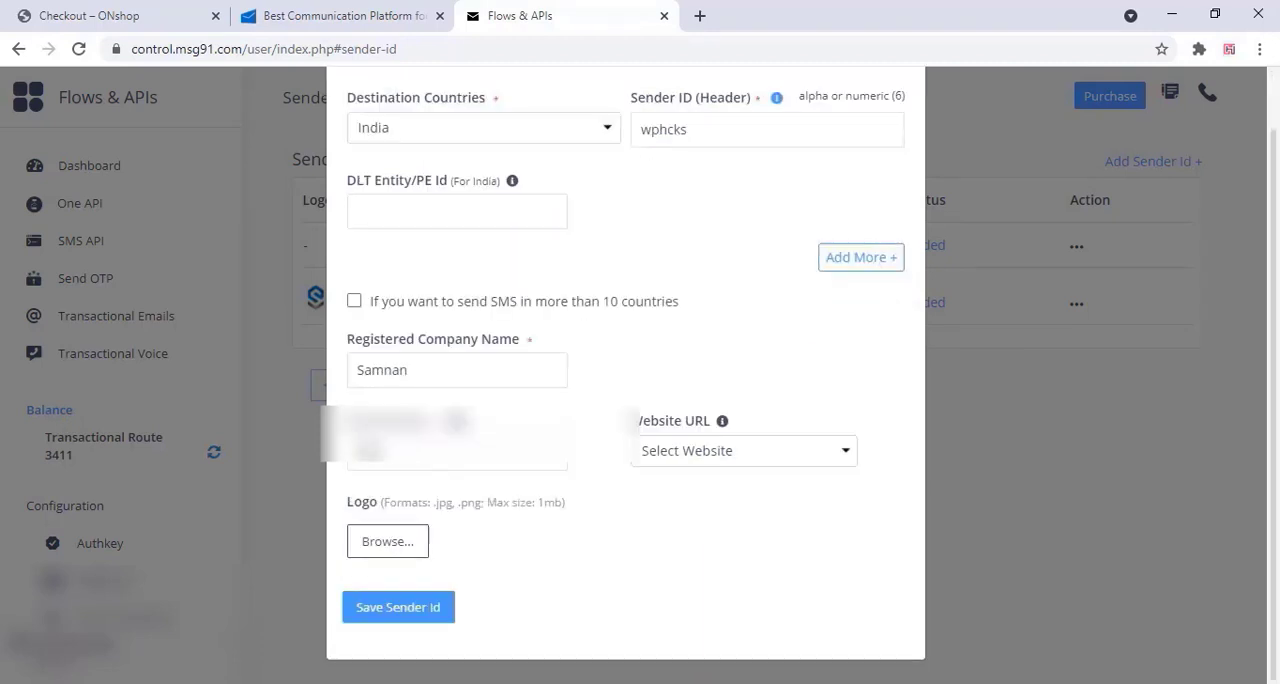
pyautogui.click(370, 452)
pyautogui.write('Wph')
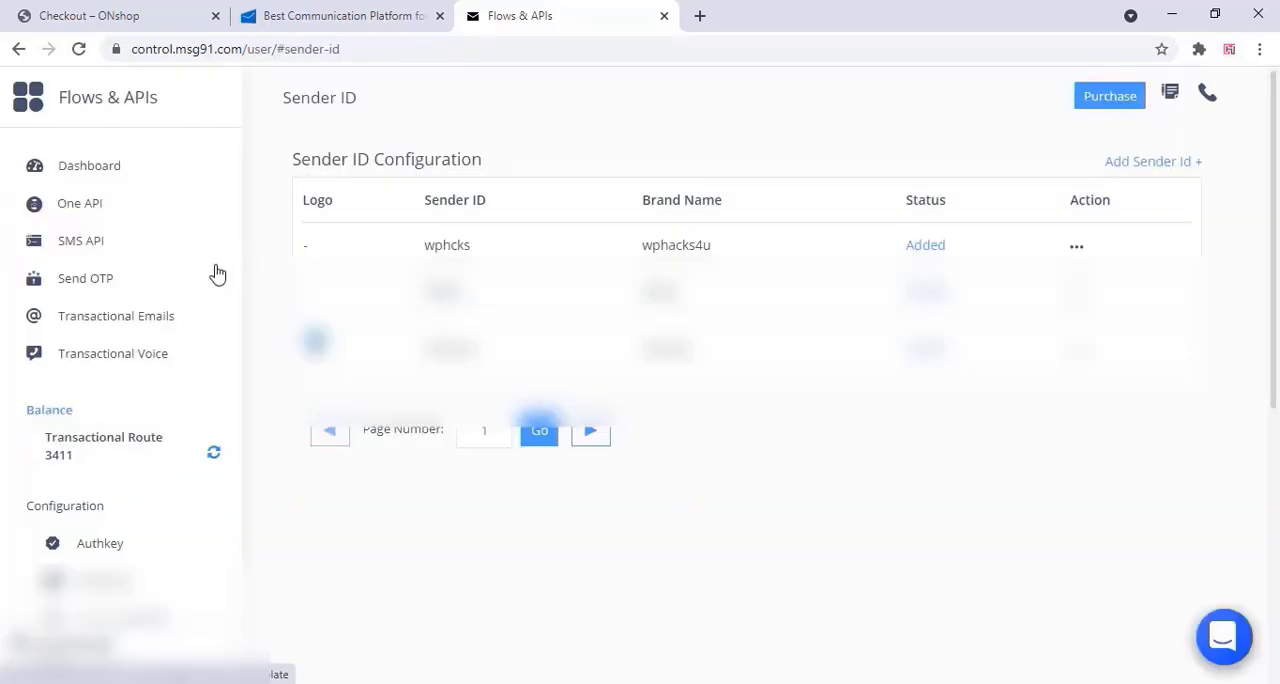
# Create a new MSG91 authkey named wphacks with woocommerce as the integration, and copy the key
pyautogui.click(90, 246)
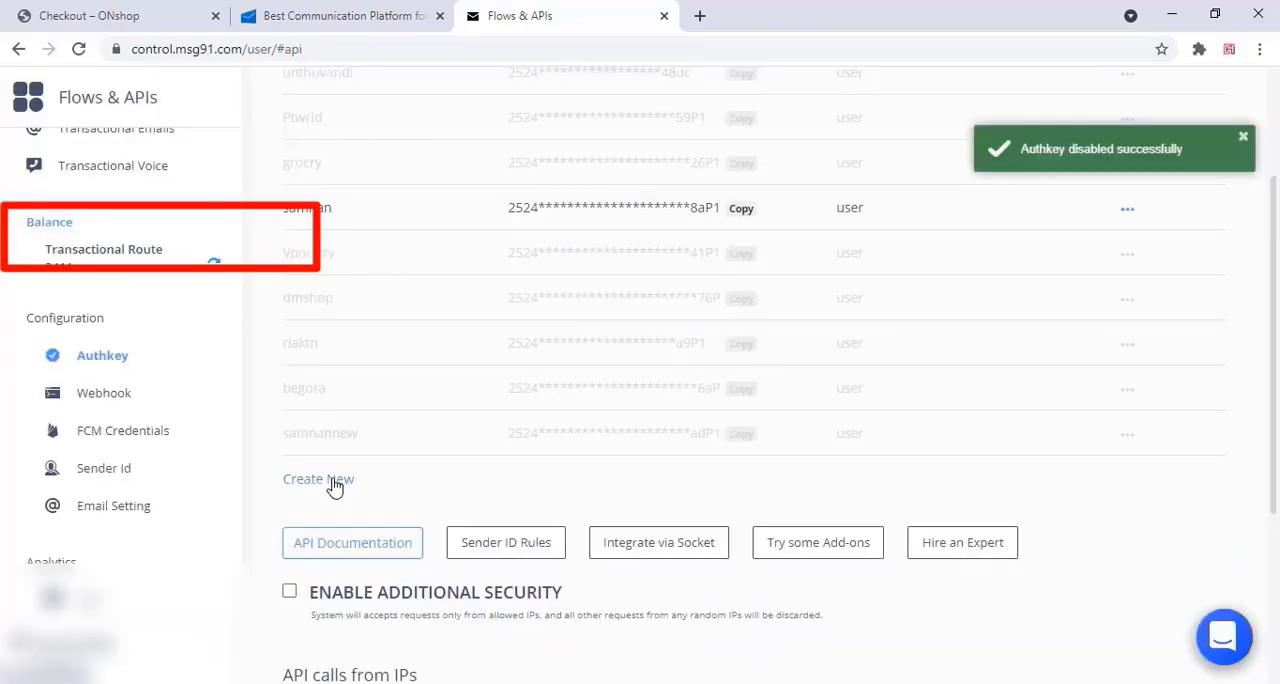
pyautogui.click(318, 479)
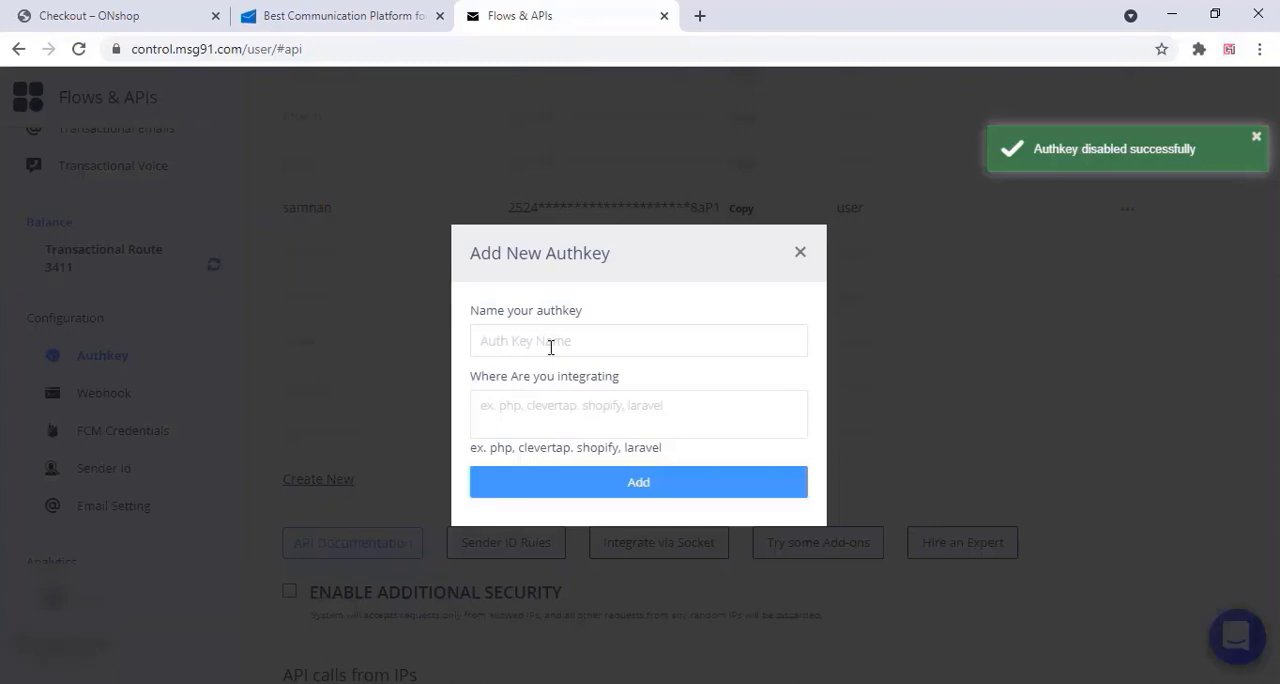
pyautogui.write('W')
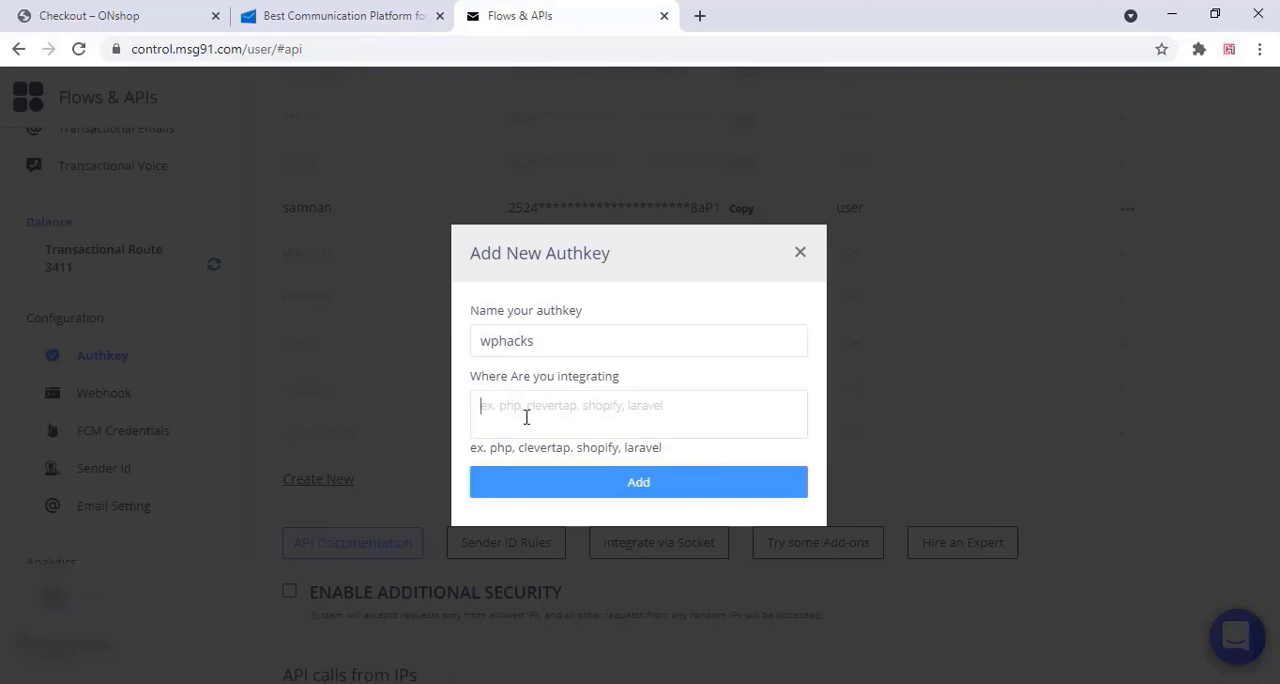
pyautogui.write('woo')
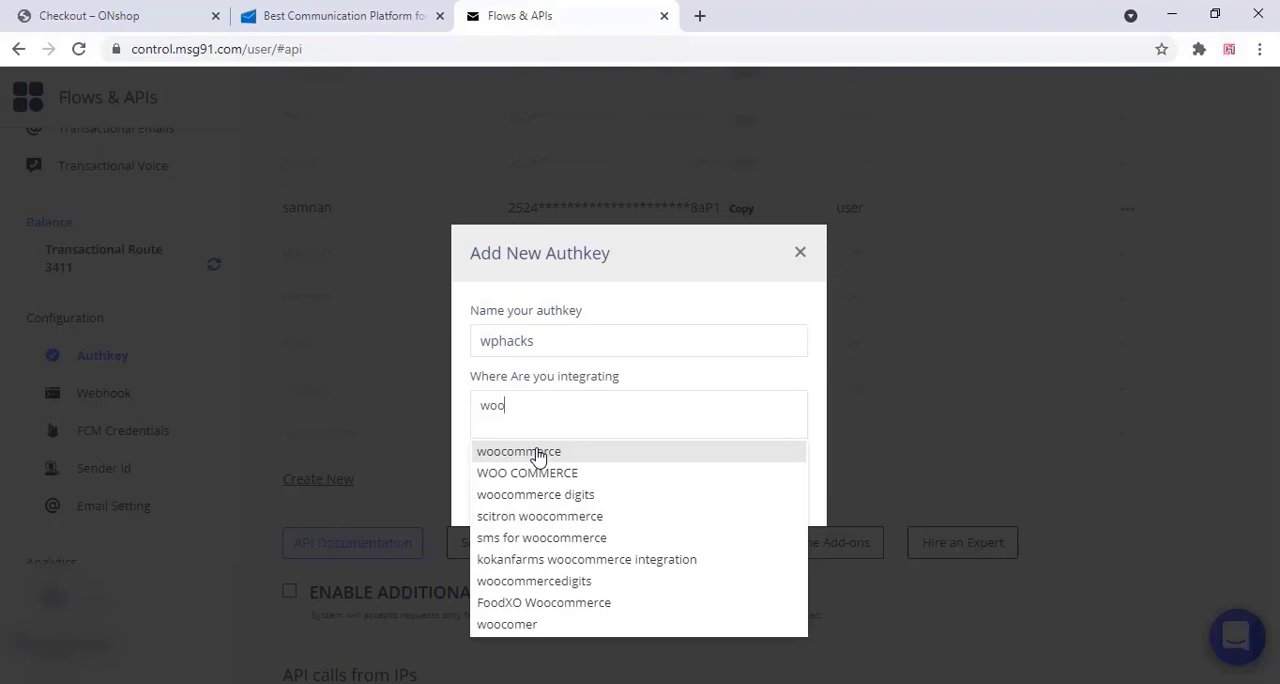
pyautogui.click(538, 455)
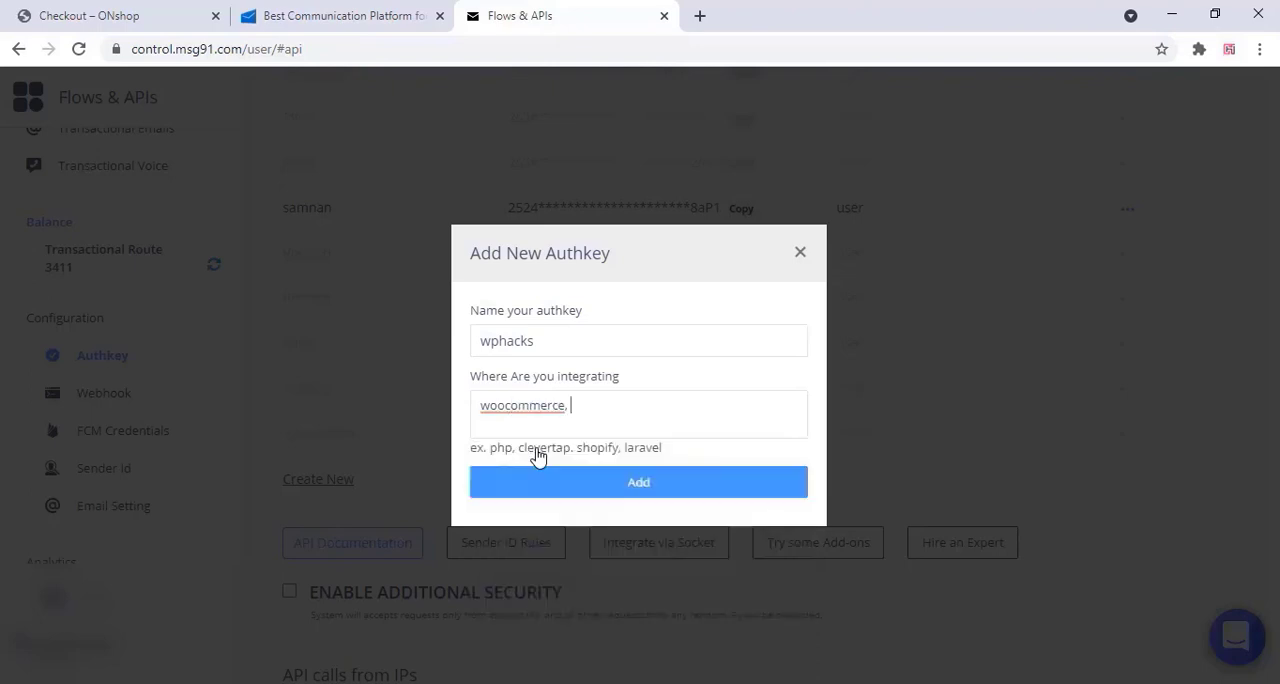
pyautogui.click(660, 487)
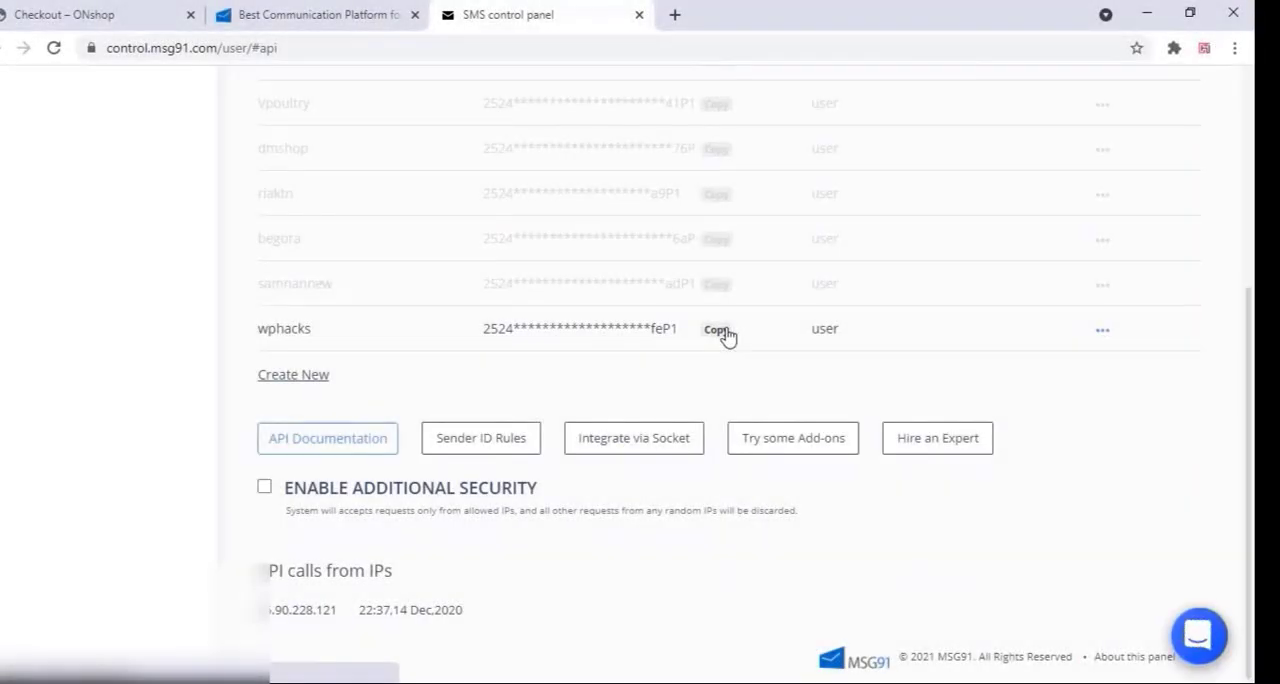
pyautogui.click(724, 331)
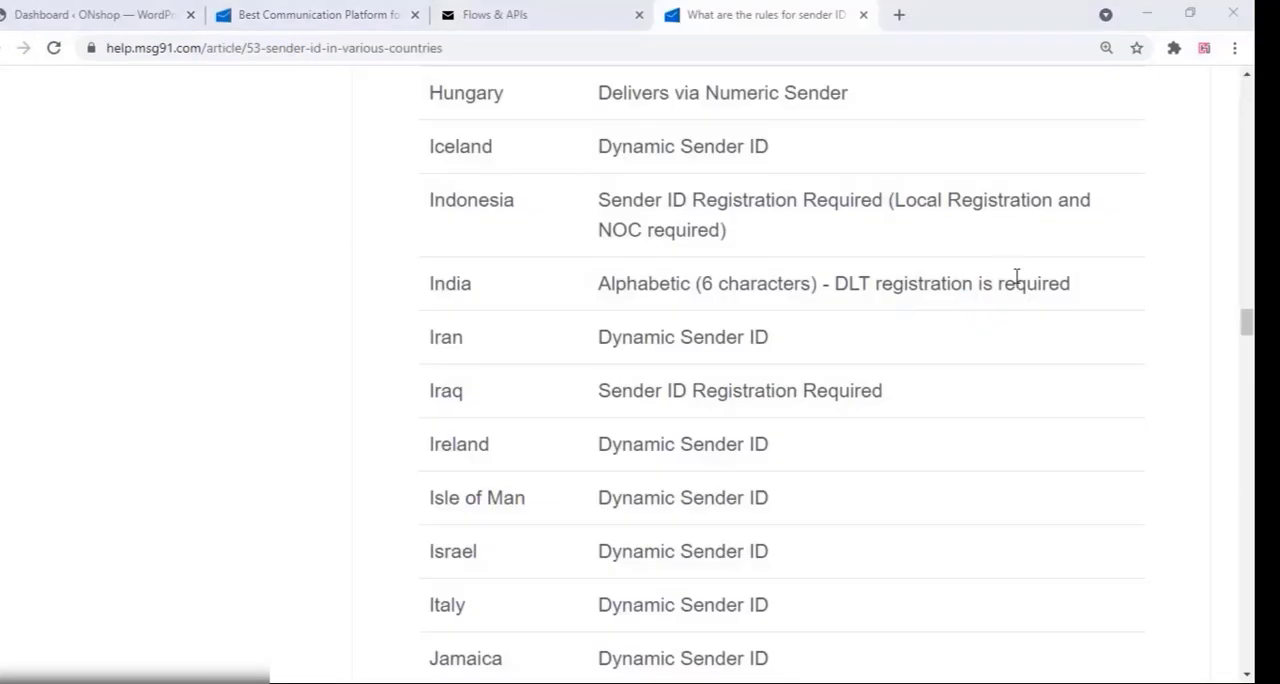
# Examine the sender ID rule for India in the MSG91 help article on country rules
pyautogui.click(1105, 285)
pyautogui.moveTo(732, 287); pyautogui.dragTo(425, 285)
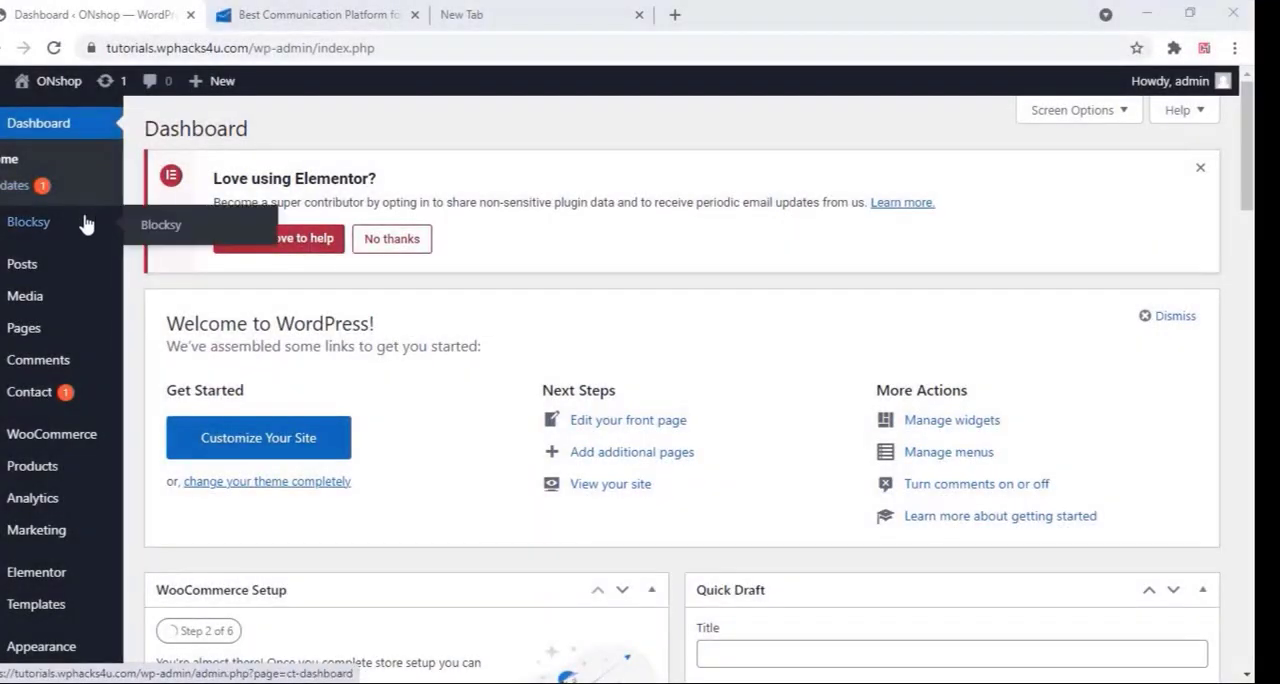
# In the WordPress admin, upload the WPNOTIF V2.4.0.9 zip from the Desktop as a new plugin, install it and activate it
pyautogui.scroll(-3, 86, 230)
pyautogui.moveTo(57, 538)
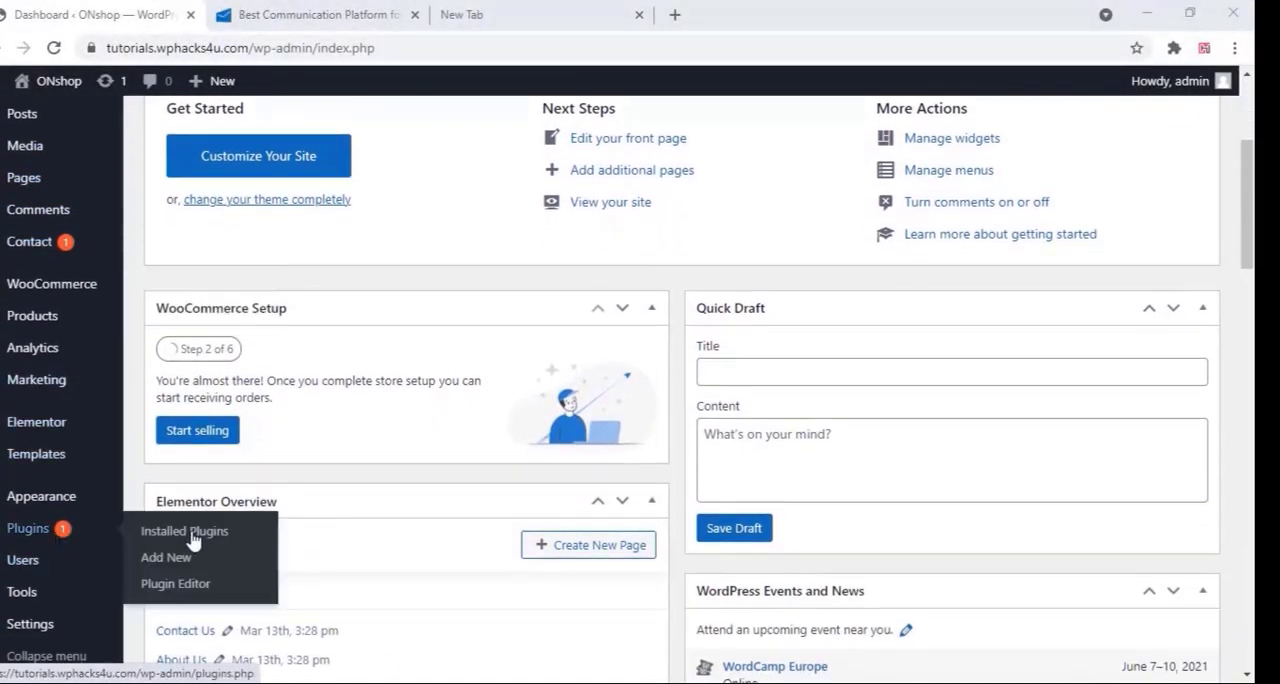
pyautogui.click(172, 560)
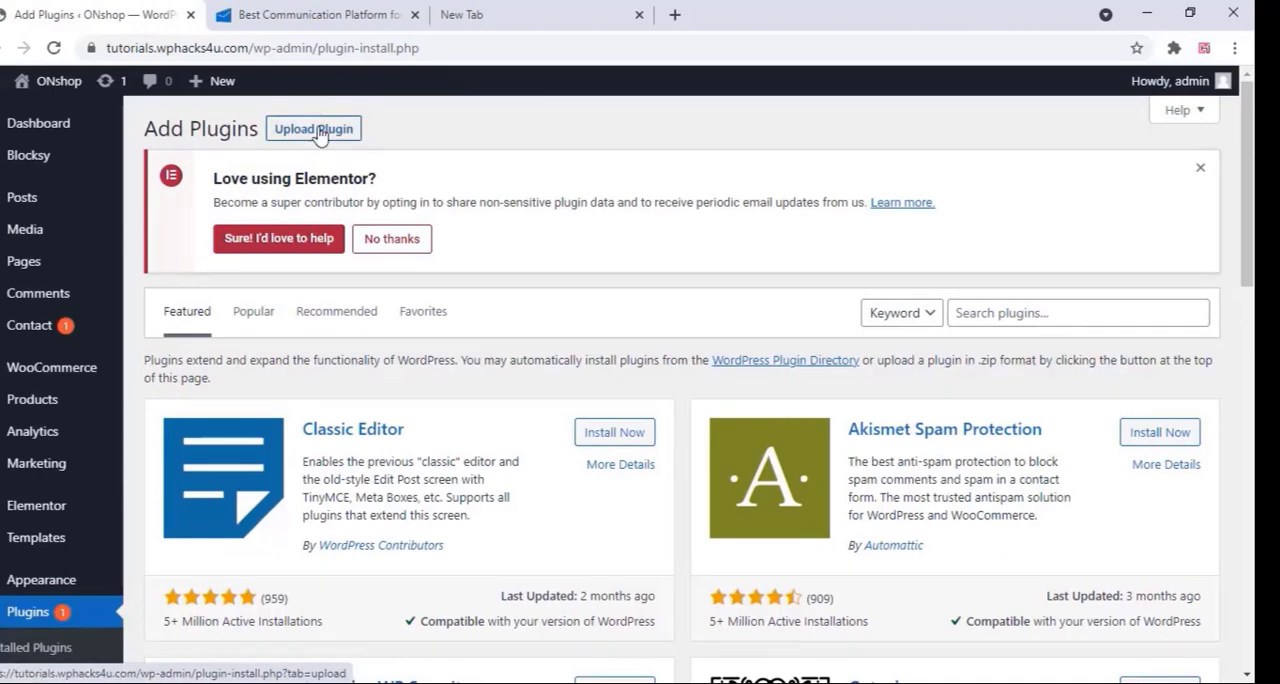
pyautogui.click(318, 136)
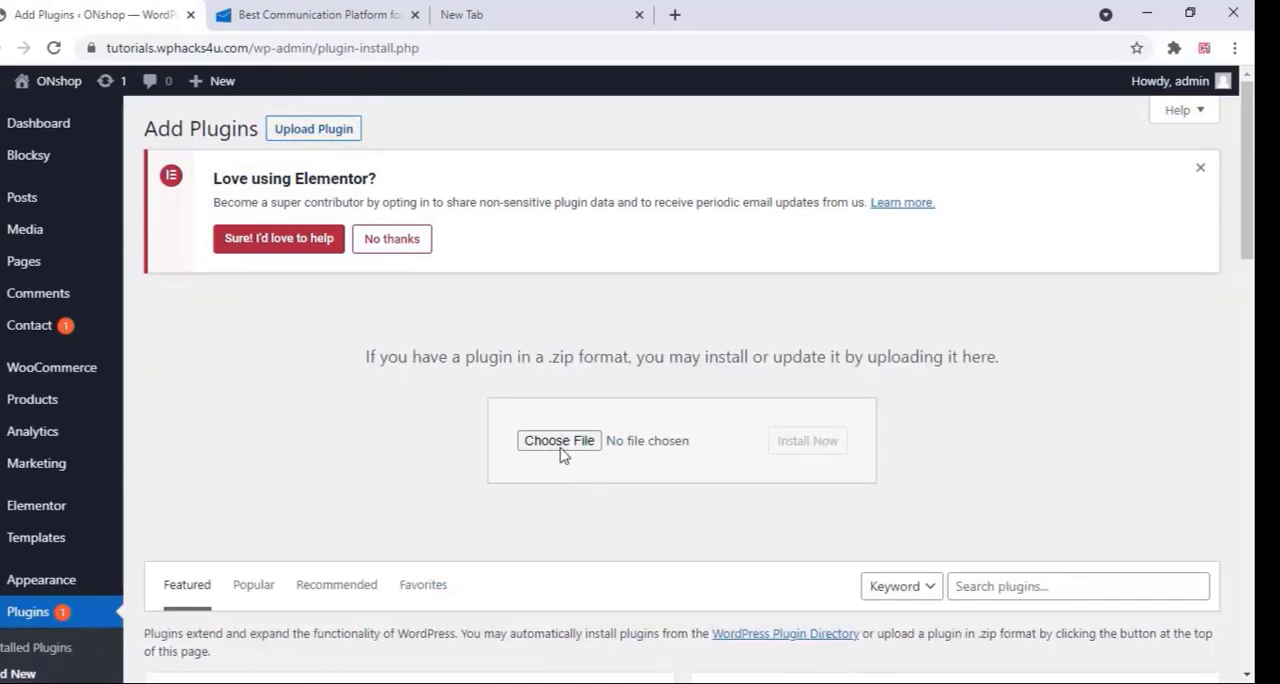
pyautogui.click(559, 441)
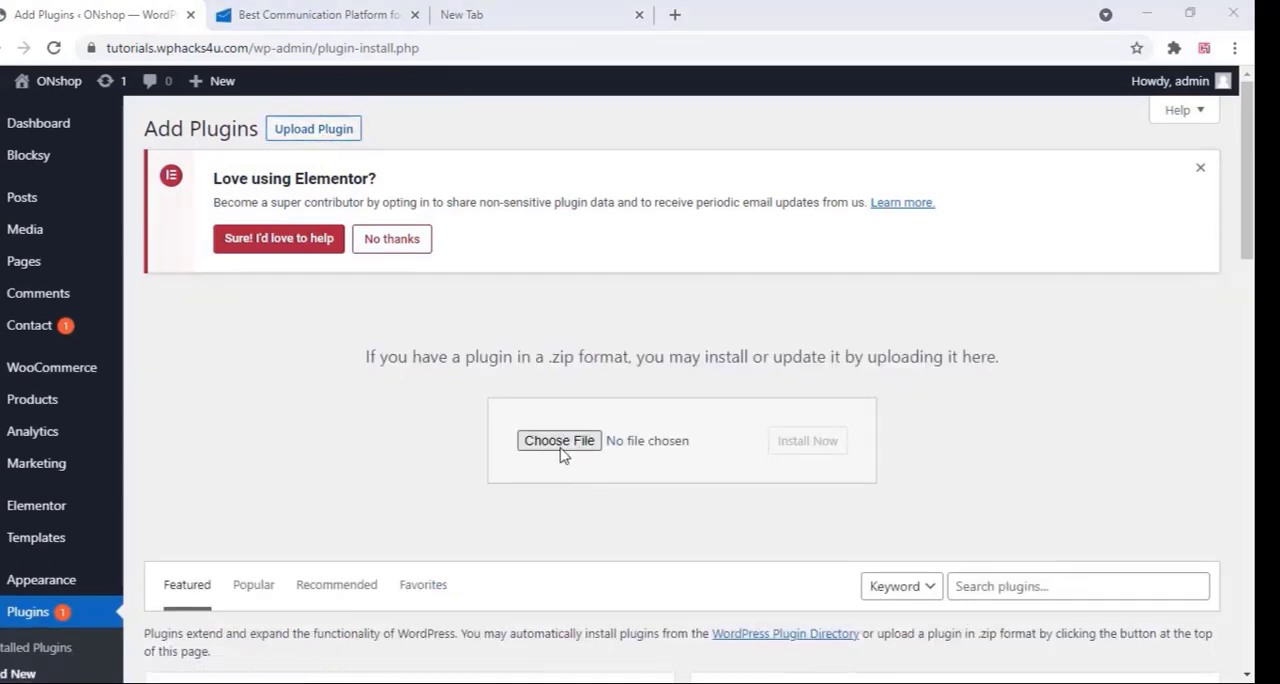
pyautogui.click(418, 282)
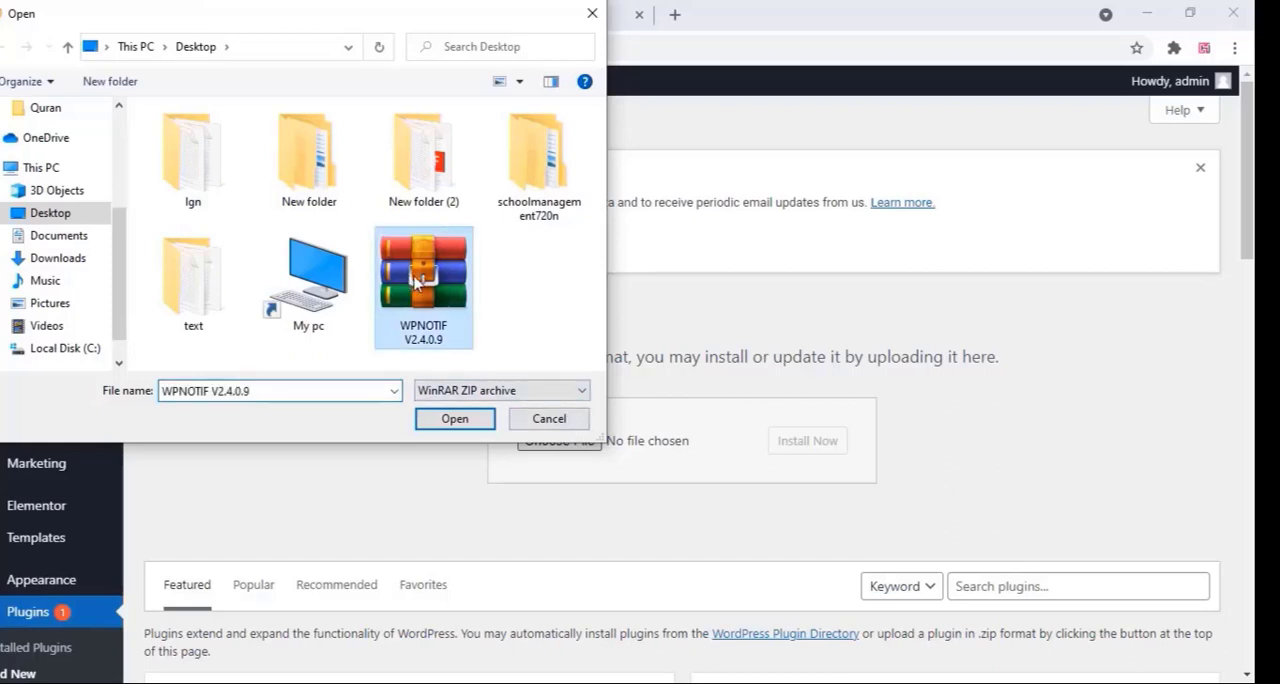
pyautogui.click(463, 428)
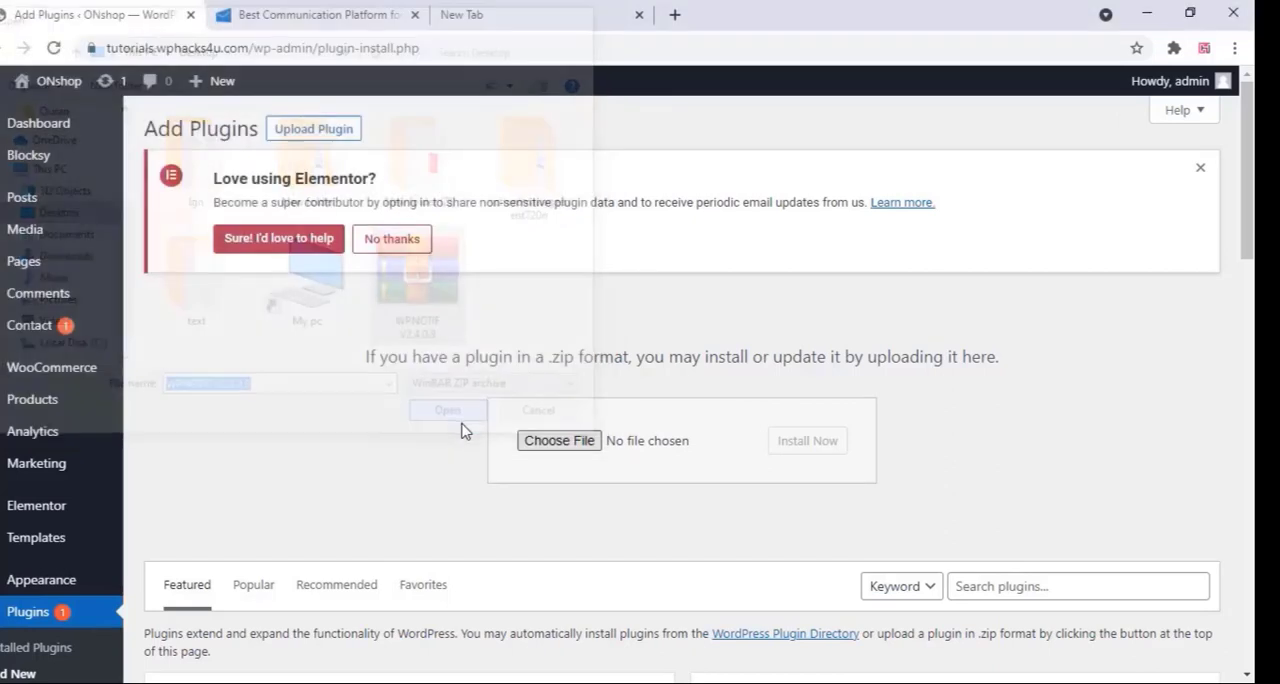
pyautogui.click(813, 443)
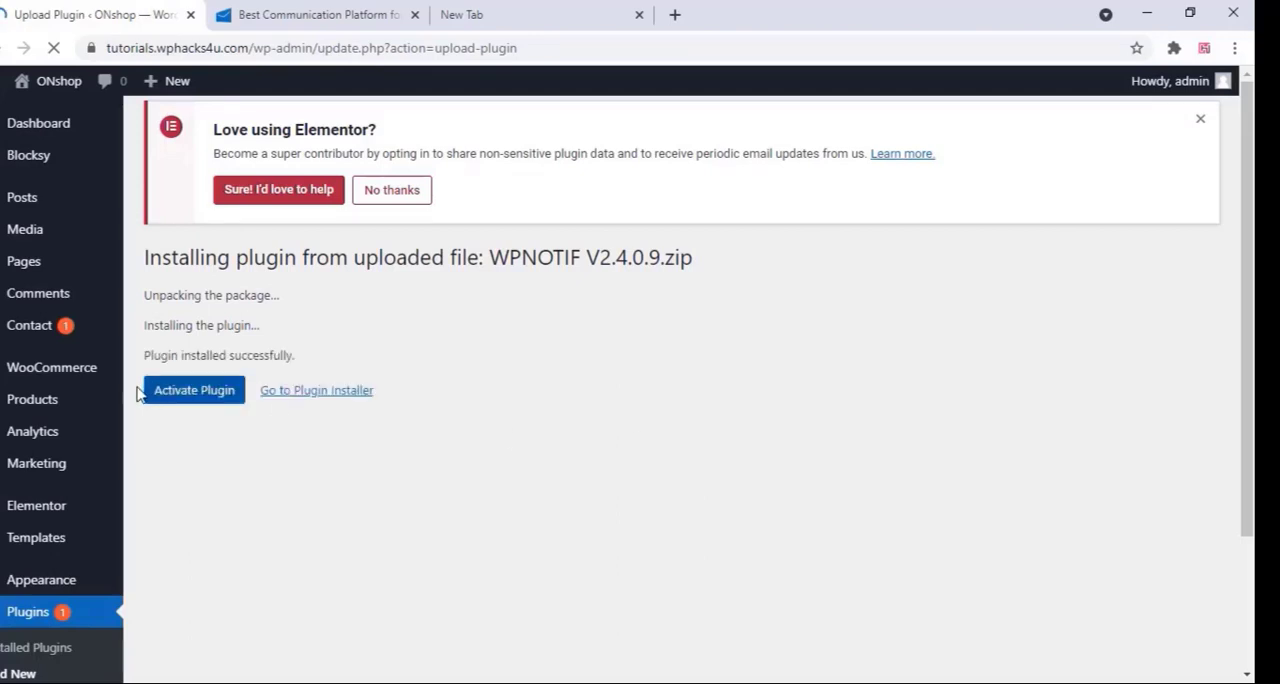
pyautogui.click(197, 392)
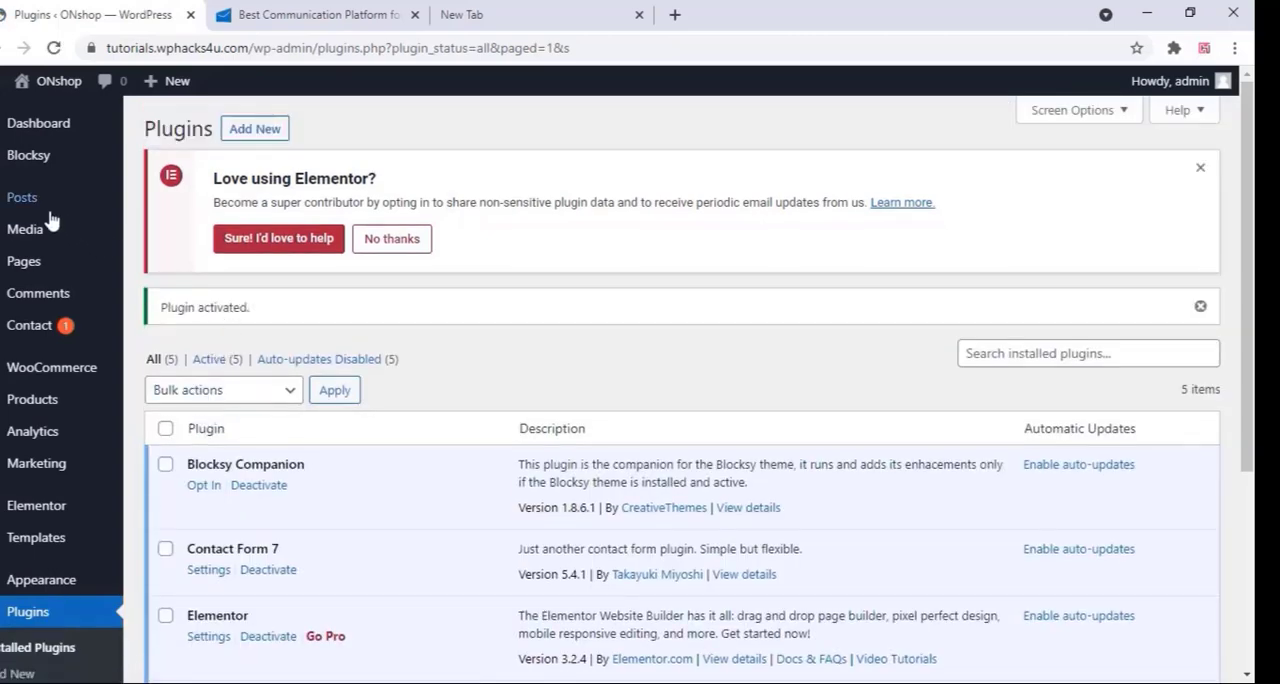
# Open the WPNotif plugin's settings and choose Msg91 as the SMS gateway for all countries
pyautogui.scroll(-3, 50, 218)
pyautogui.moveTo(40, 532)
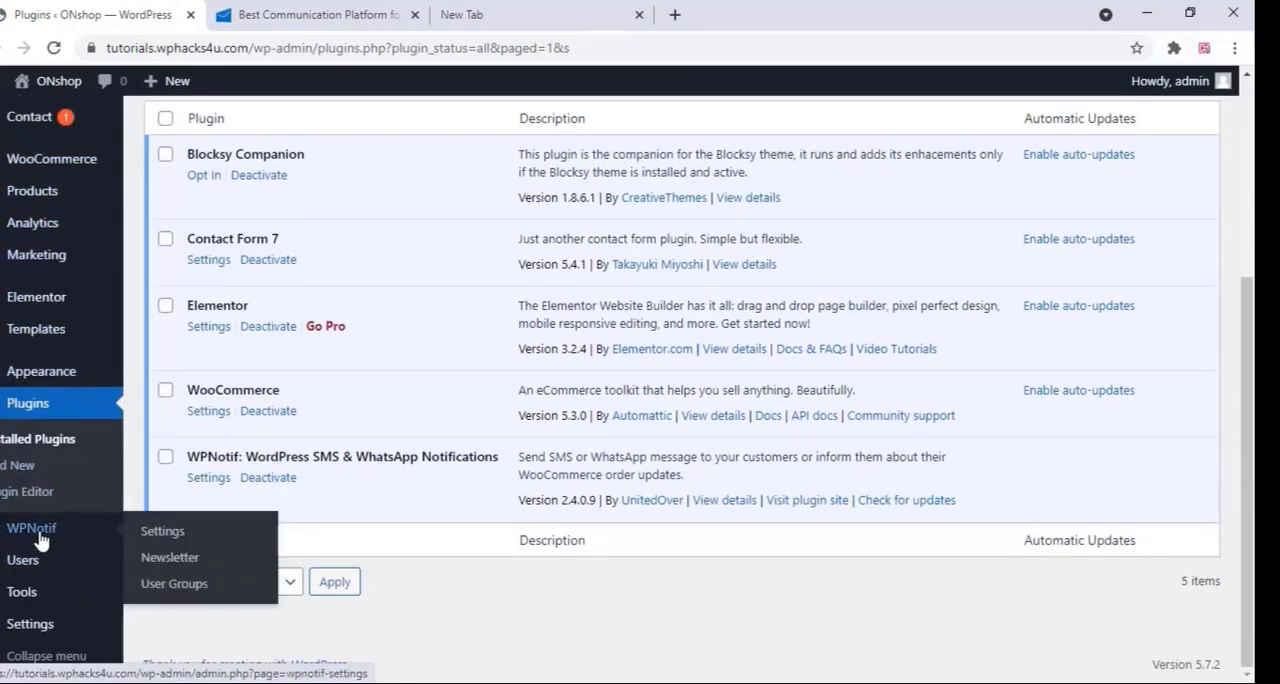
pyautogui.click(168, 534)
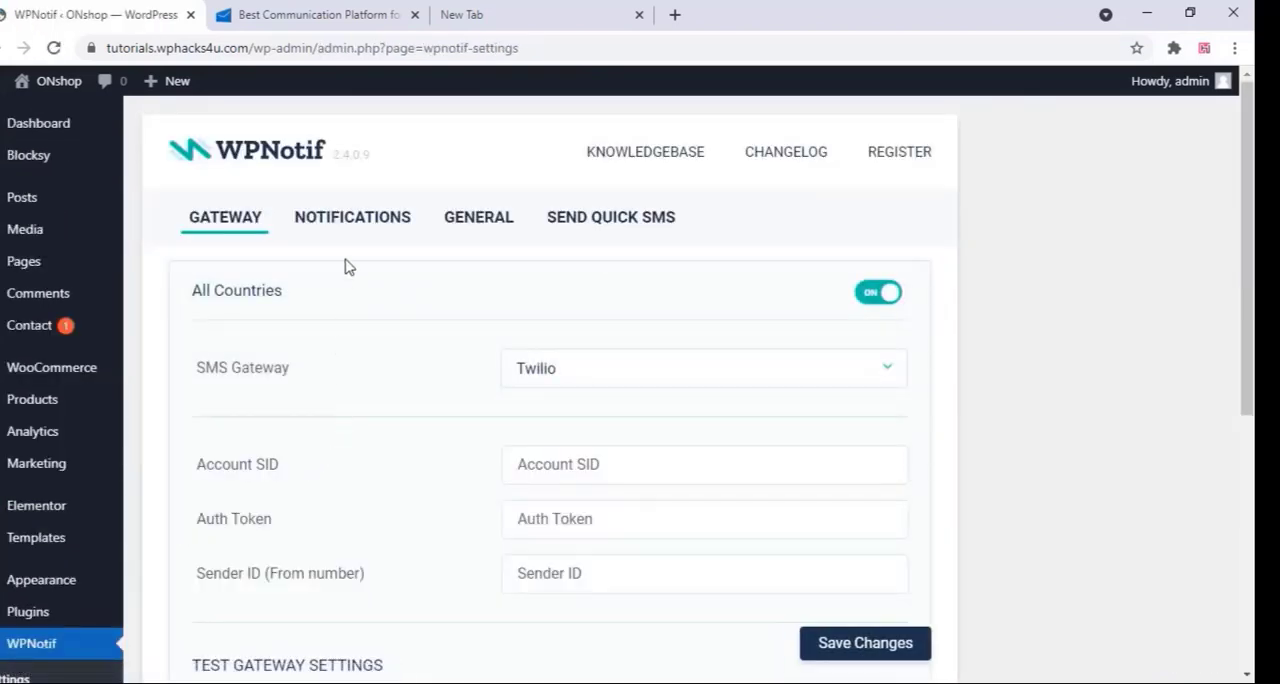
pyautogui.scroll(-5, 346, 265)
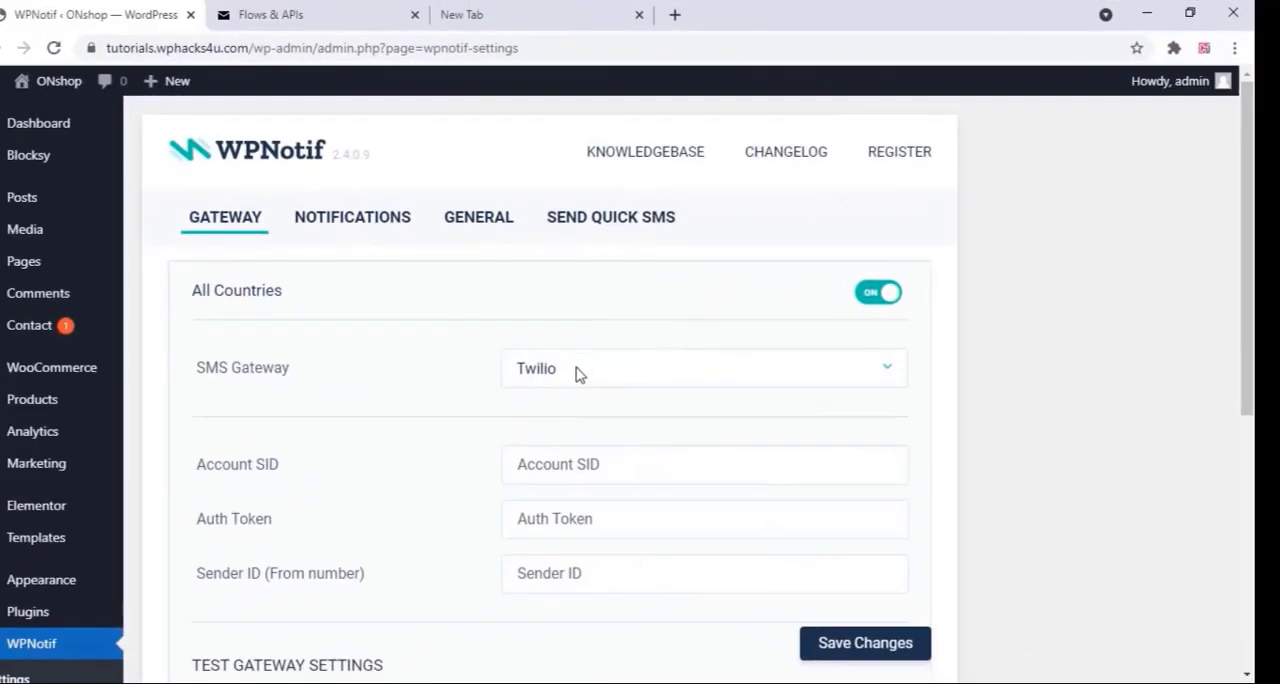
pyautogui.click(576, 373)
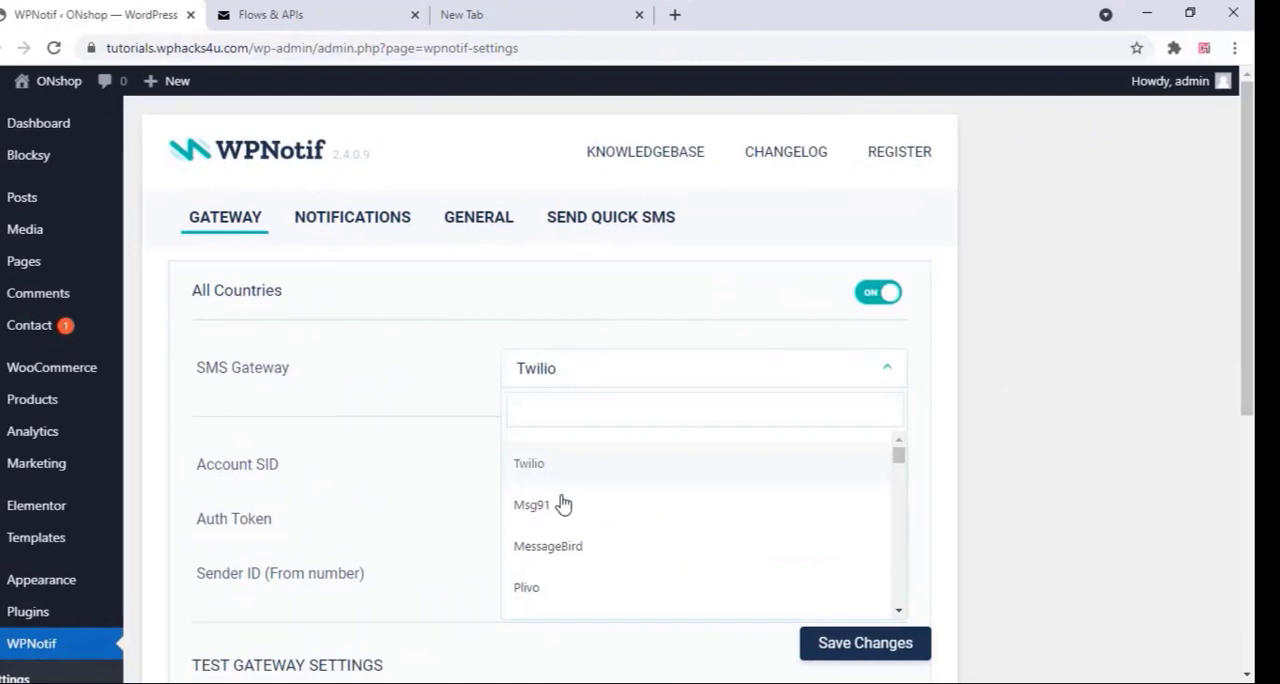
pyautogui.click(551, 523)
pyautogui.scroll(-2, 440, 345)
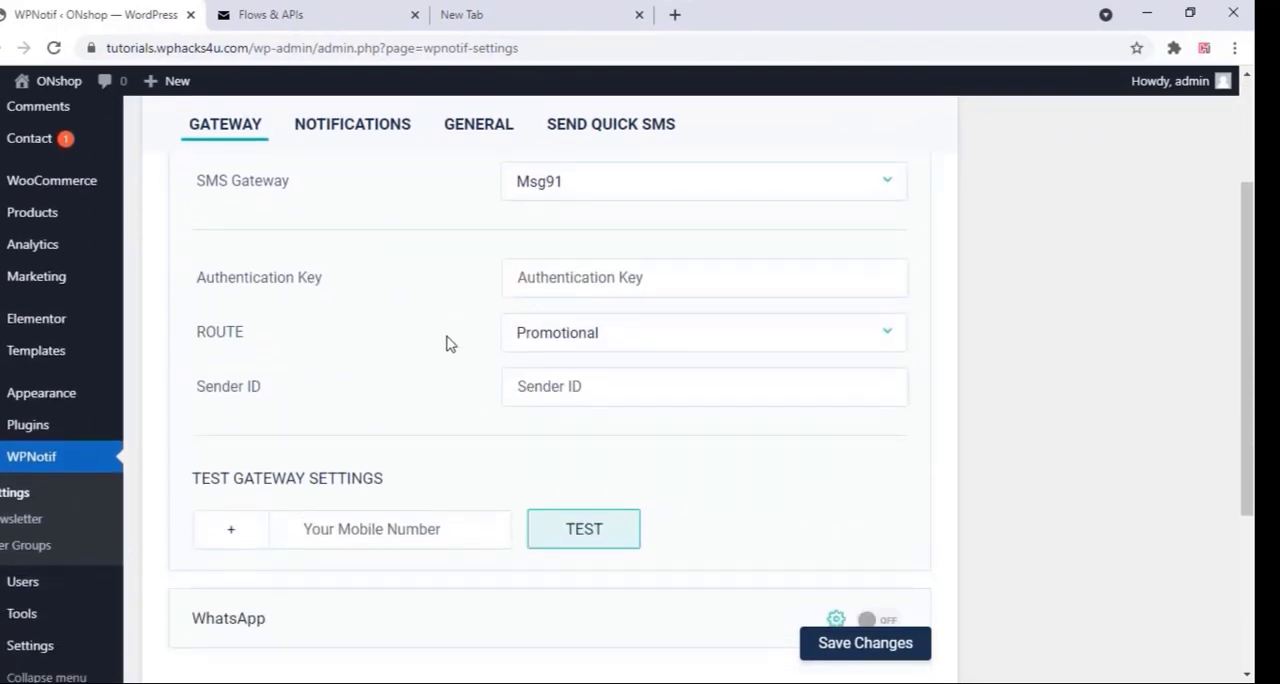
# Paste the copied MSG91 authkey as the authentication key and set the route to Transactional
pyautogui.click(548, 280)
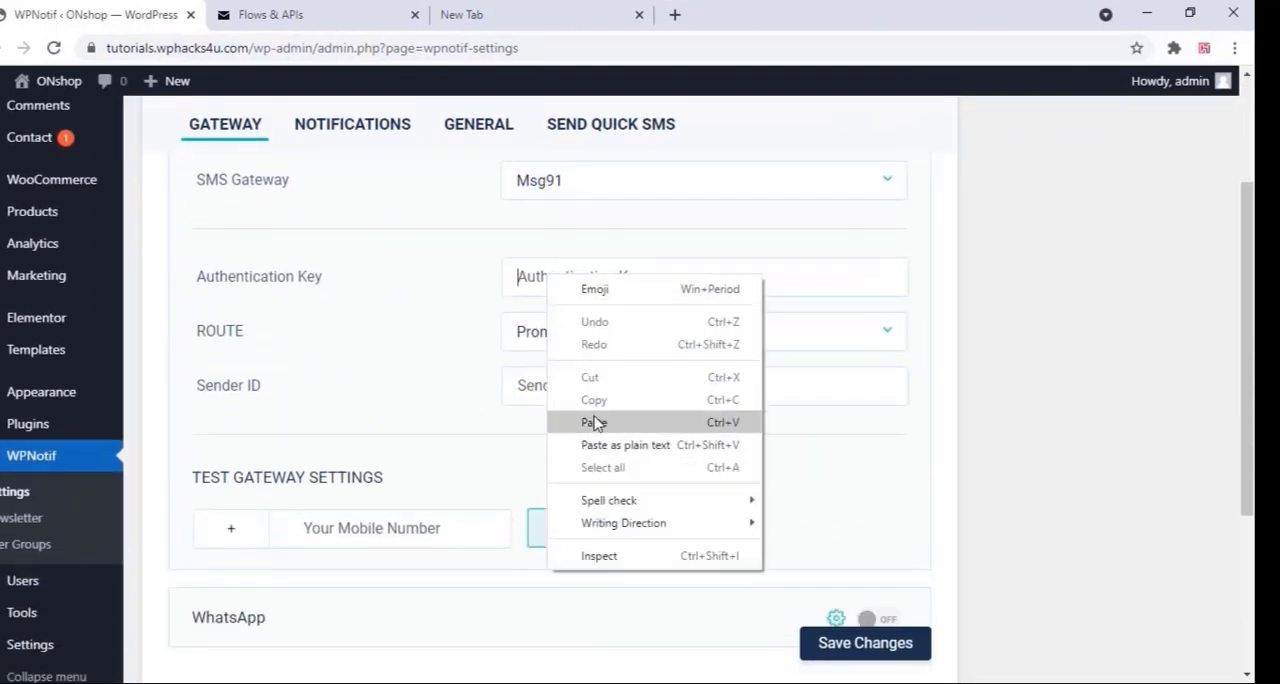
pyautogui.click(590, 421)
pyautogui.click(590, 335)
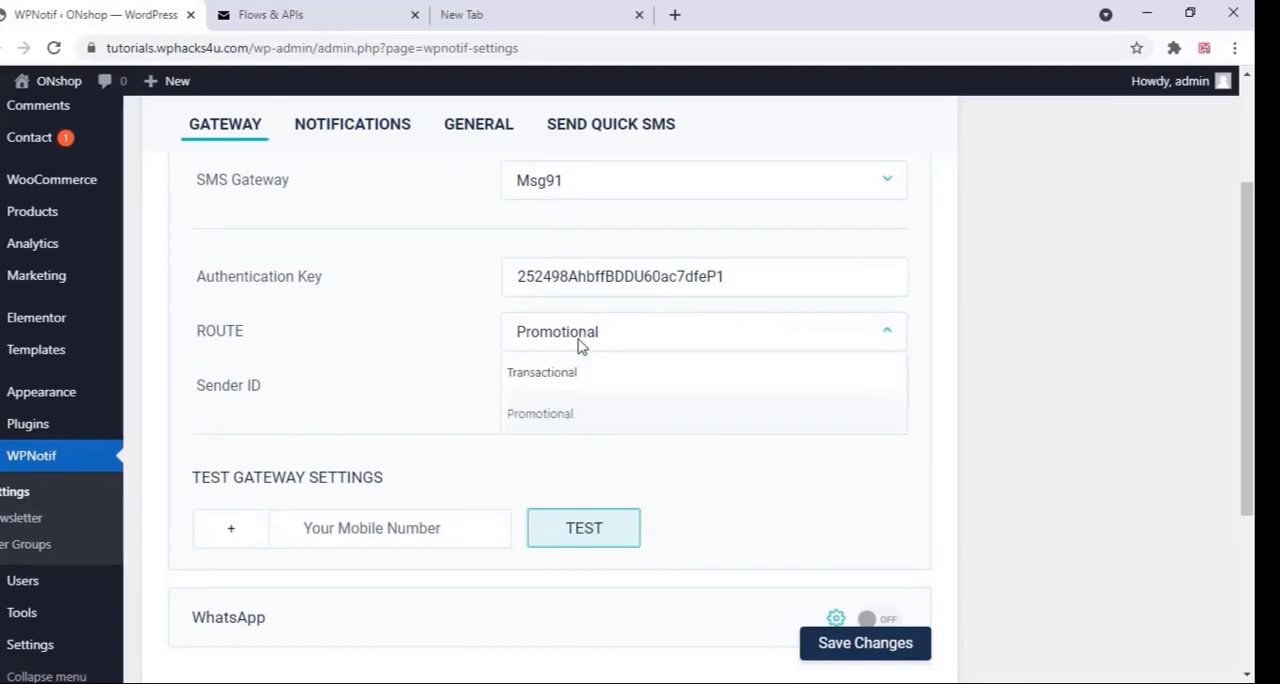
pyautogui.click(560, 383)
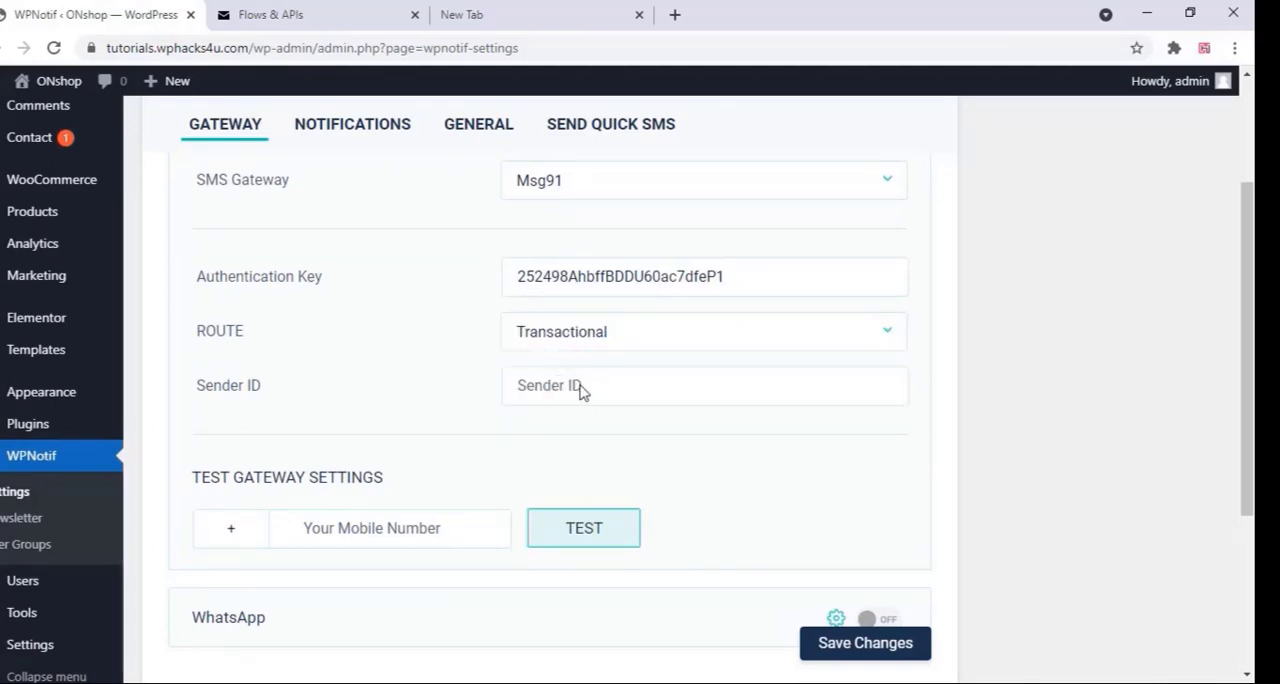
# Enter wphcks as the gateway's sender ID and save the WPNotif settings
pyautogui.click(583, 390)
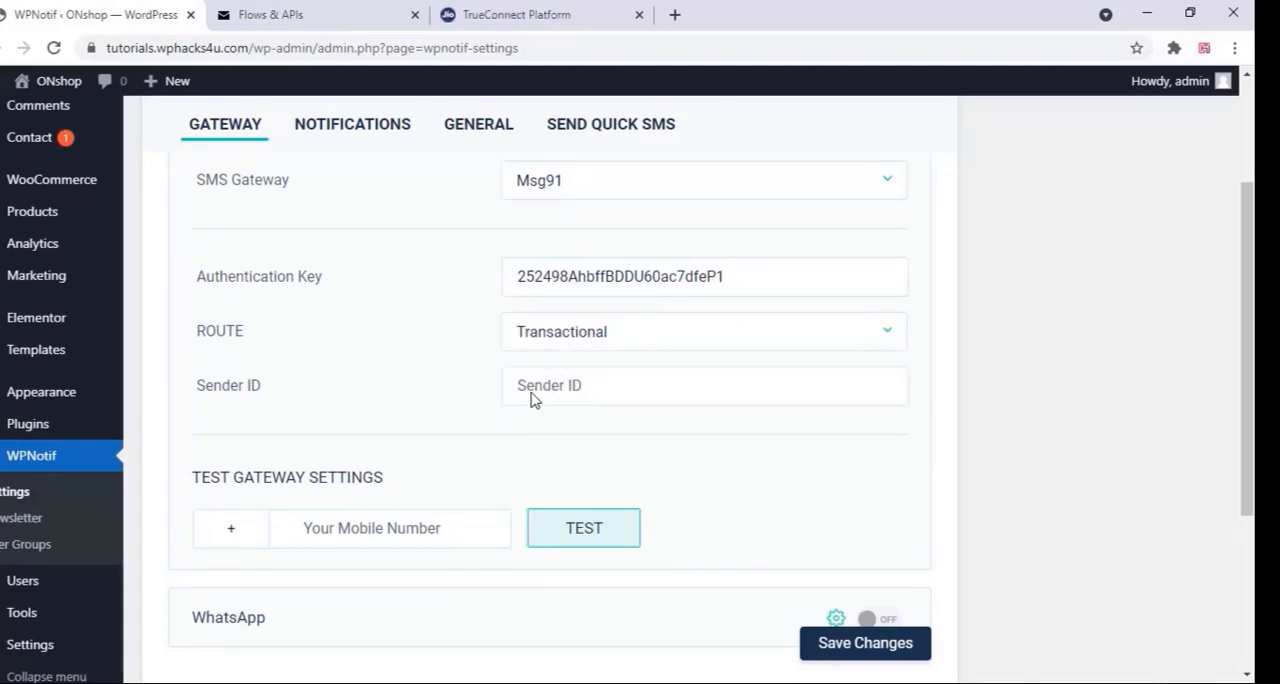
pyautogui.rightClick(531, 389)
pyautogui.click(601, 244)
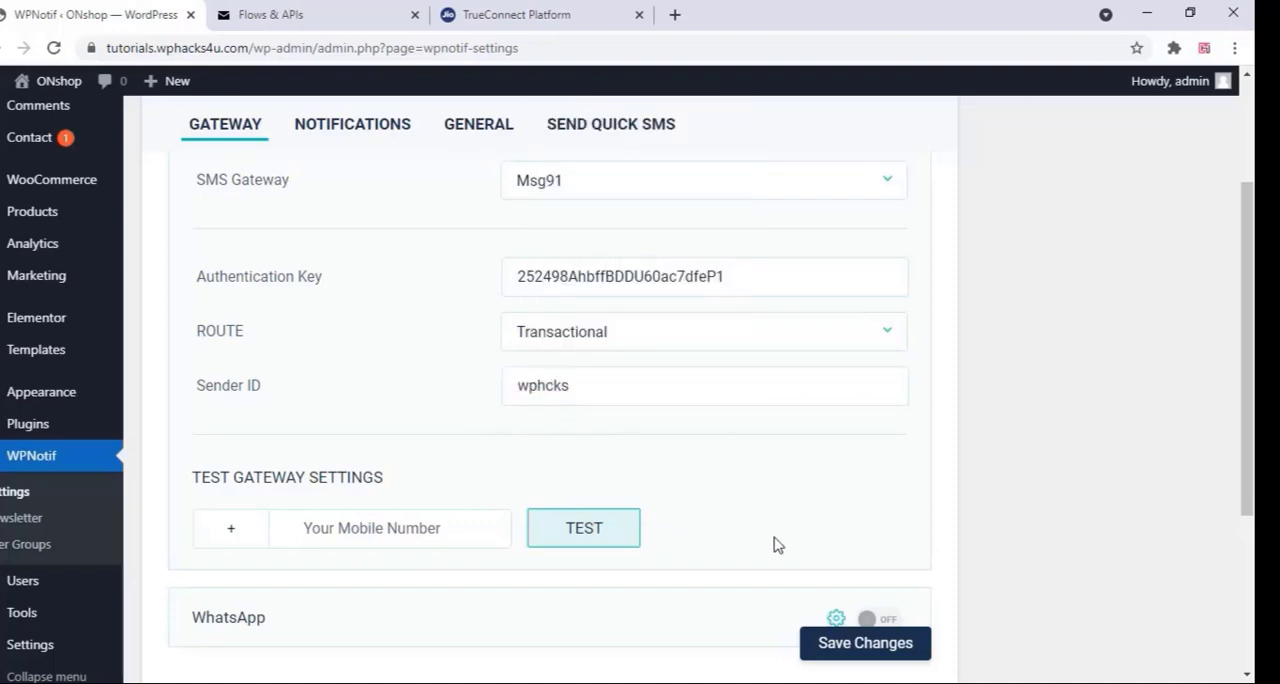
pyautogui.click(850, 648)
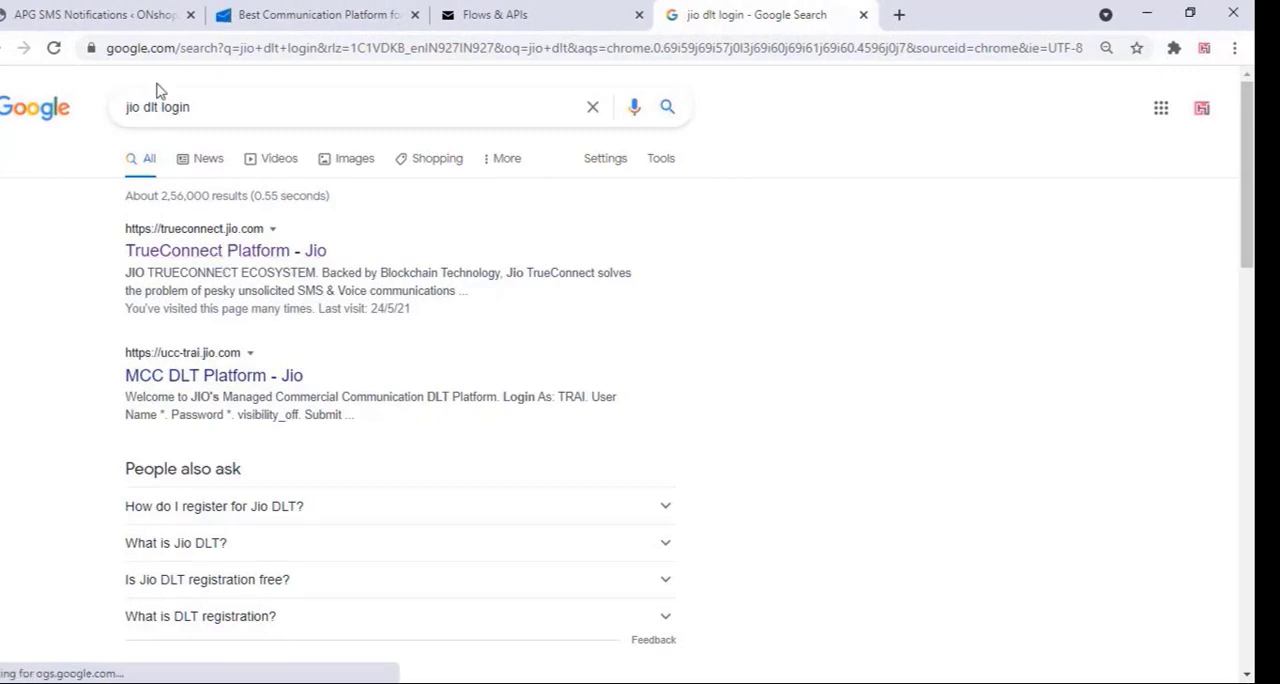
# Search Google for airtel dlt login and open the Airtel DLT login page
pyautogui.moveTo(140, 107); pyautogui.dragTo(112, 117)
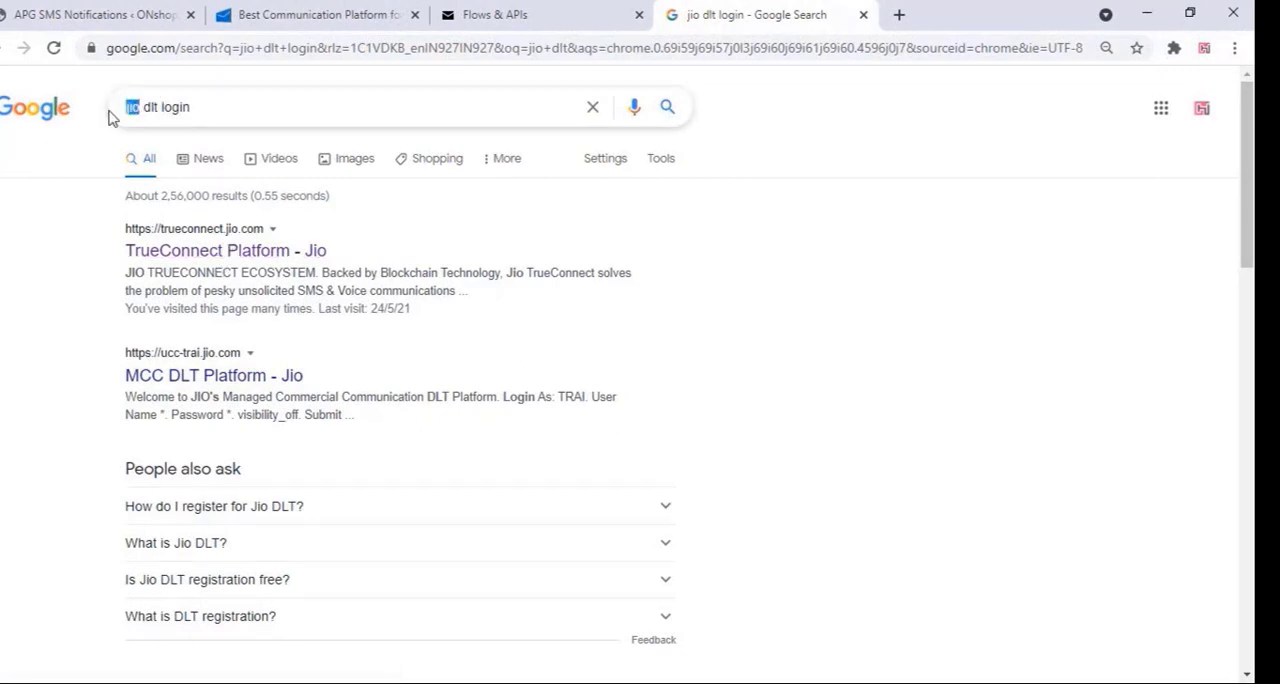
pyautogui.write('air')
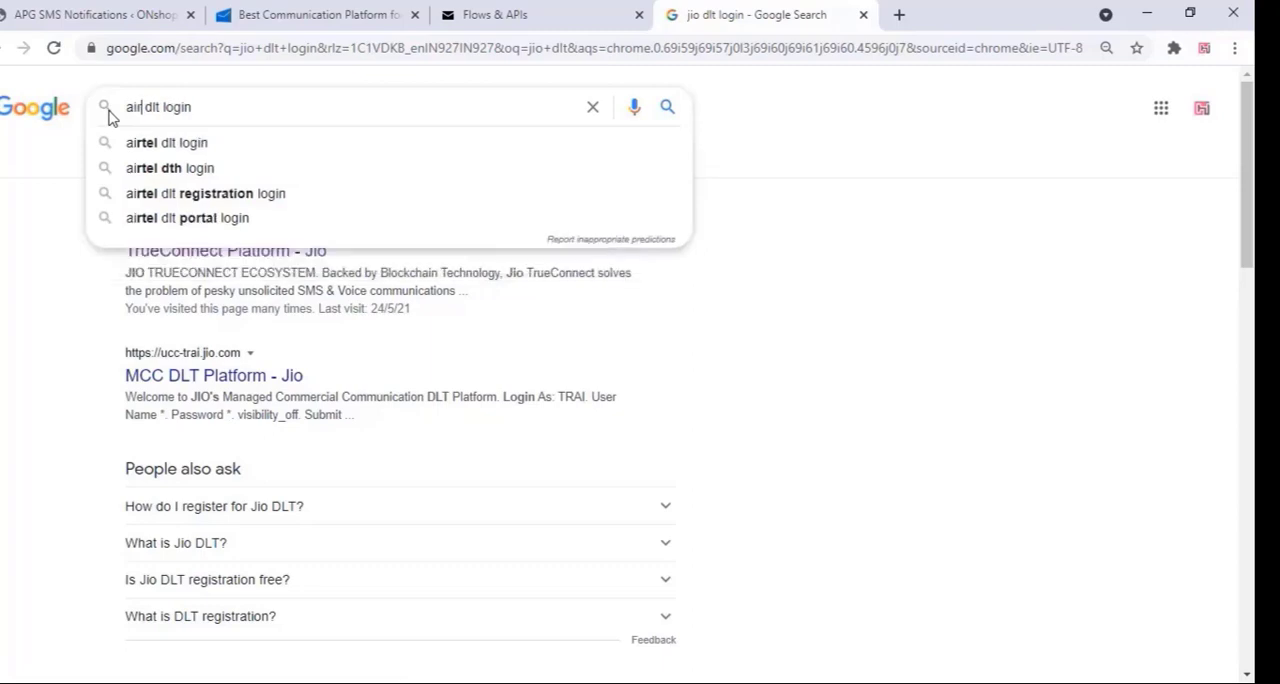
pyautogui.write('tel')
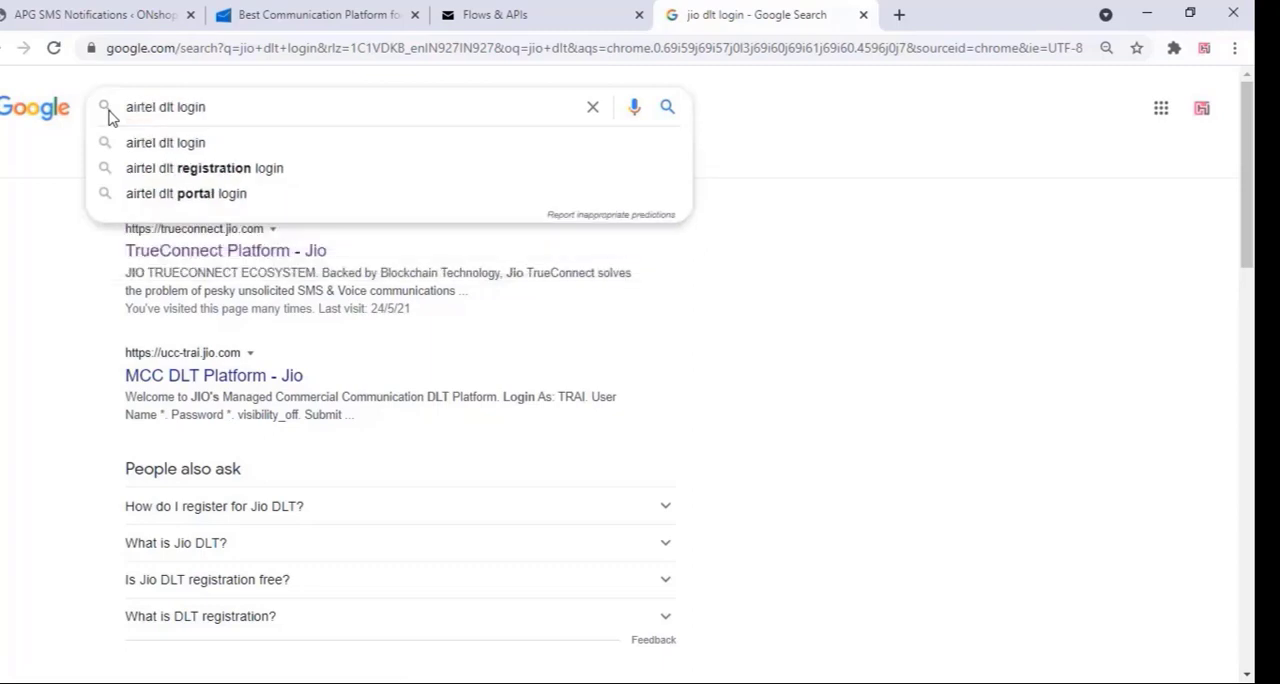
pyautogui.click(205, 147)
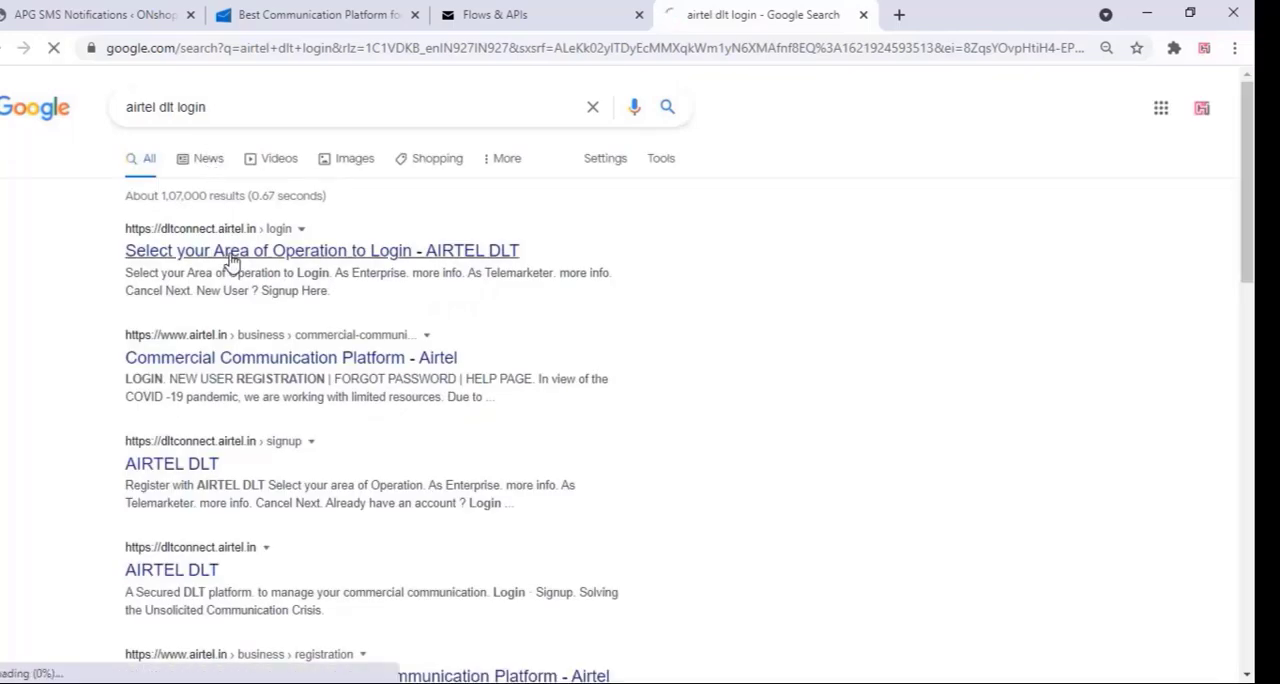
pyautogui.click(230, 256)
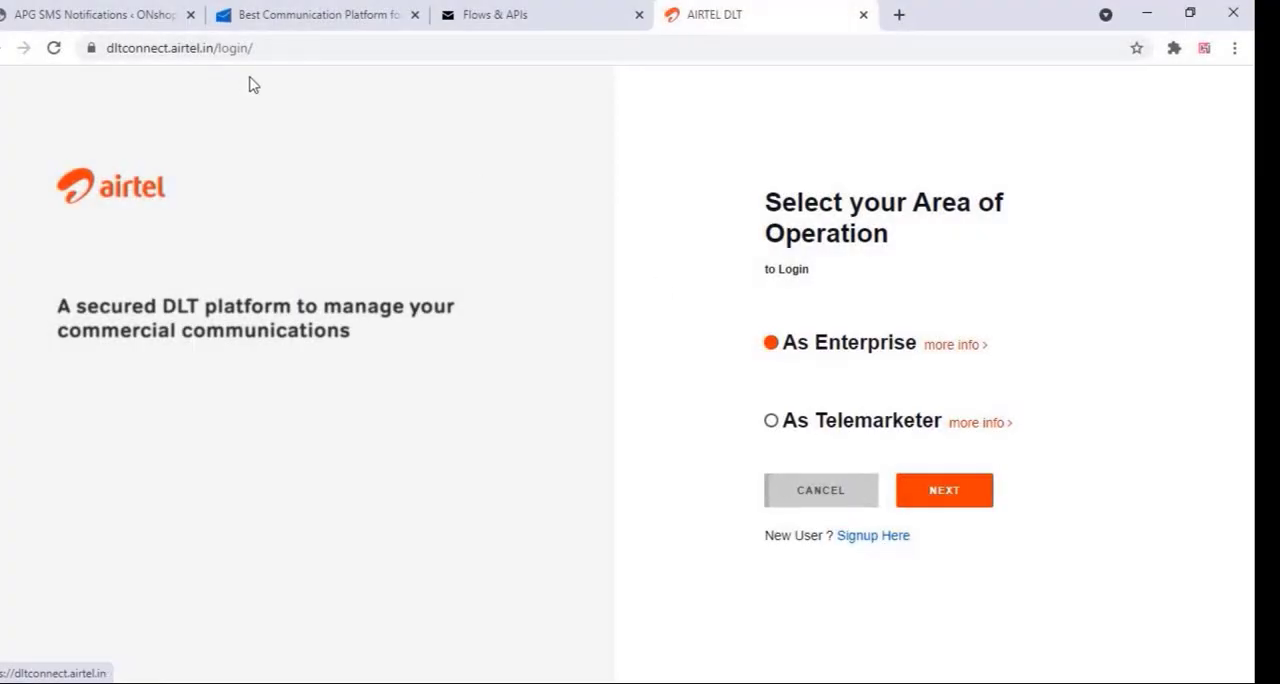
# On the Jio TrueConnect site, start a registration as an already registered Principal Entity, up to the Entity ID and PAN/TAN fields
pyautogui.click(127, 47)
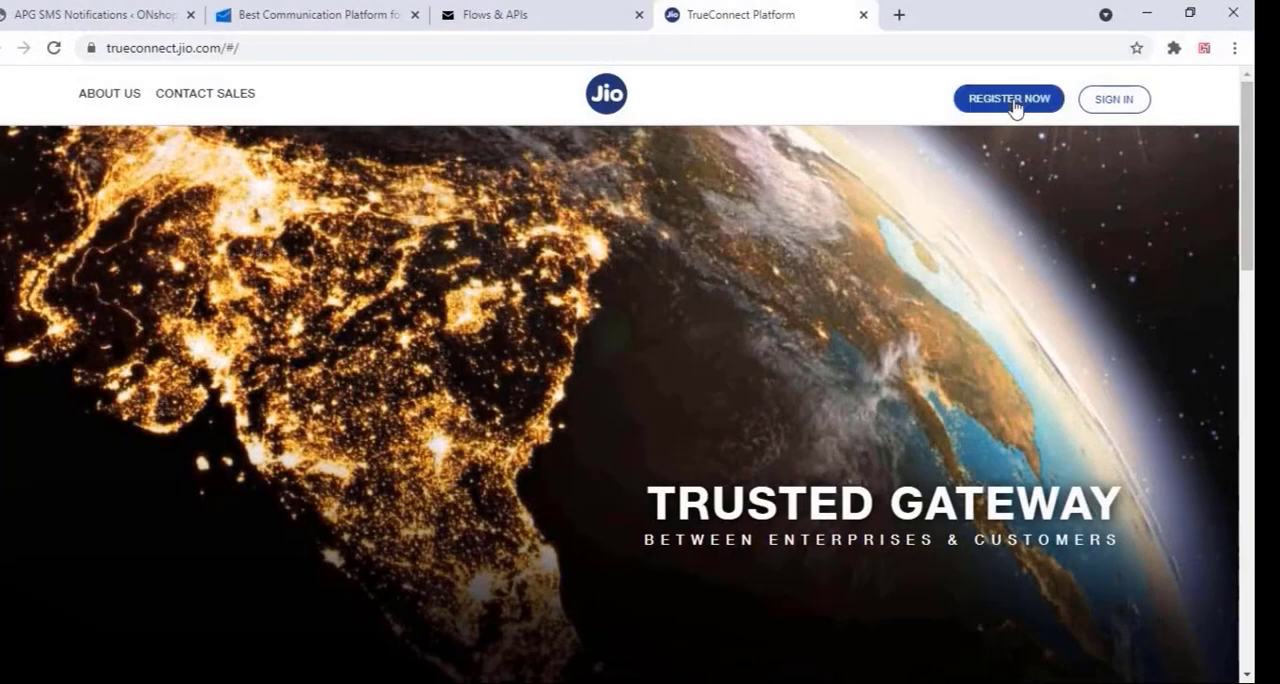
pyautogui.click(1012, 100)
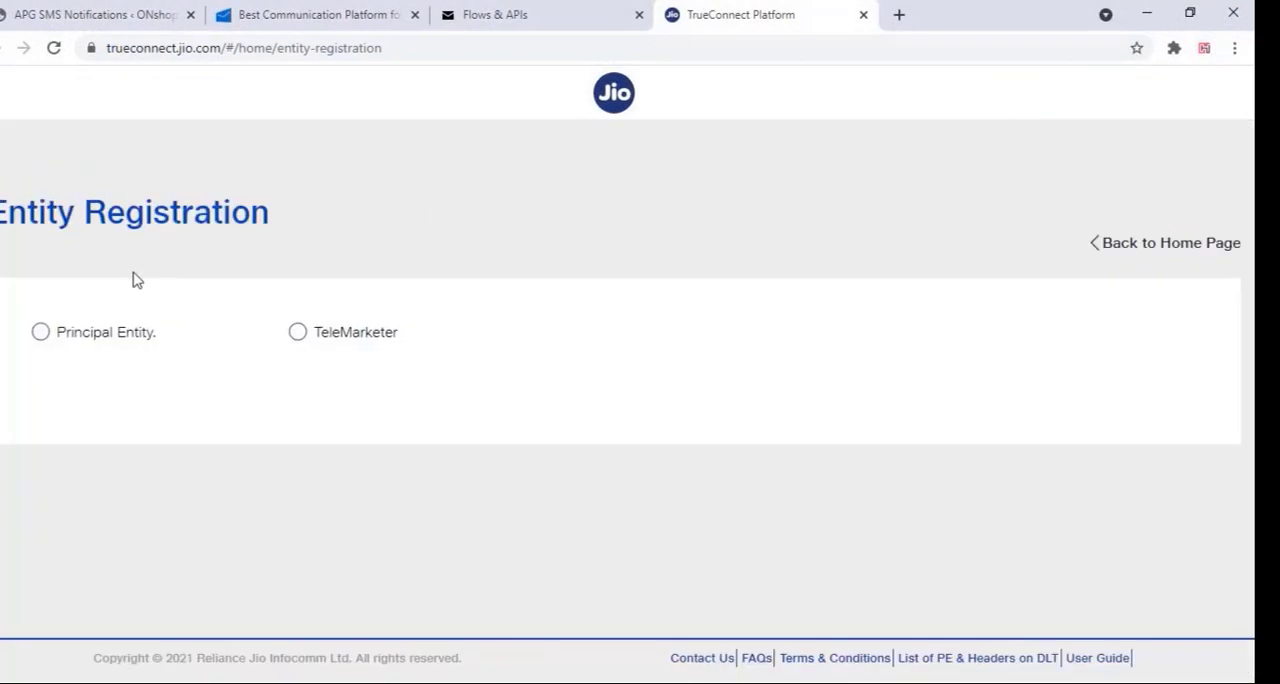
pyautogui.click(40, 332)
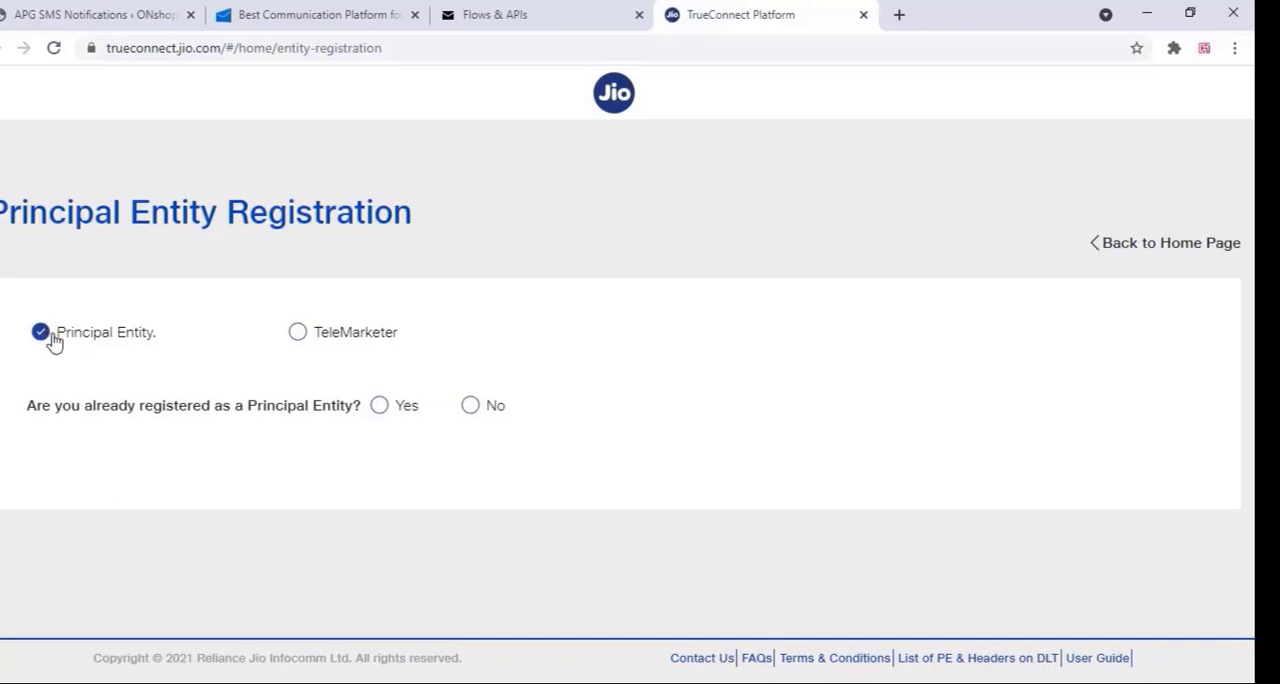
pyautogui.click(378, 407)
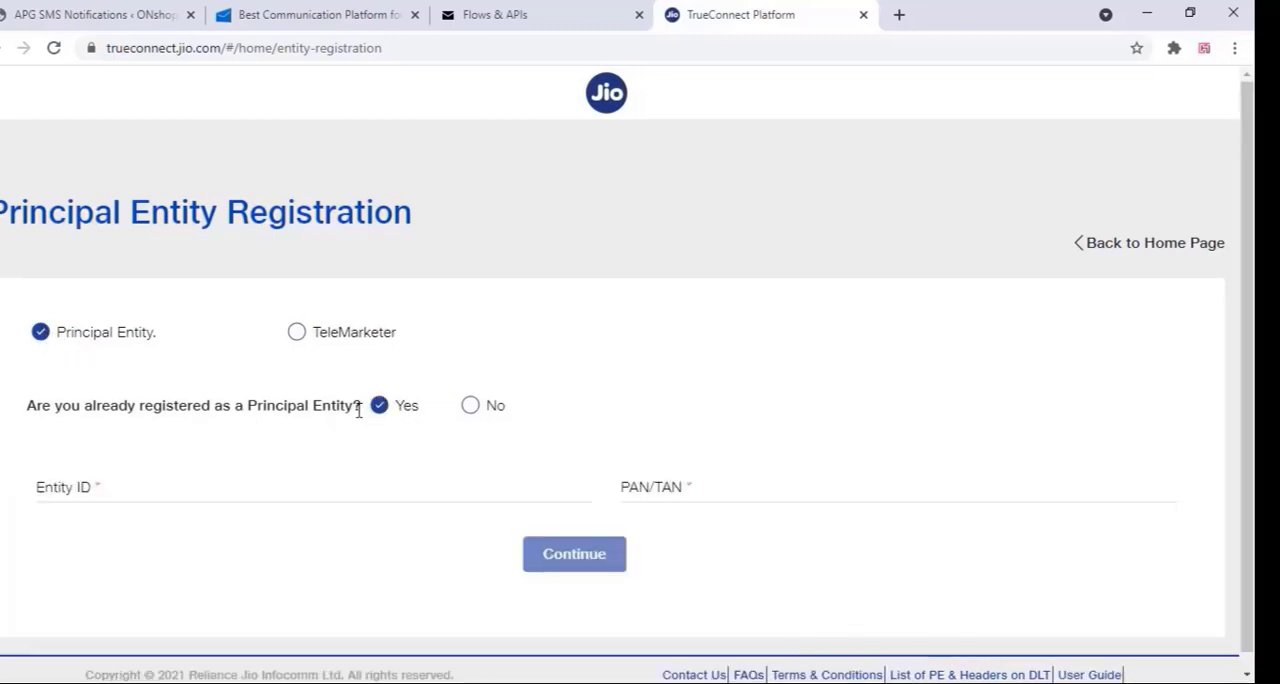
pyautogui.scroll(-1, 355, 415)
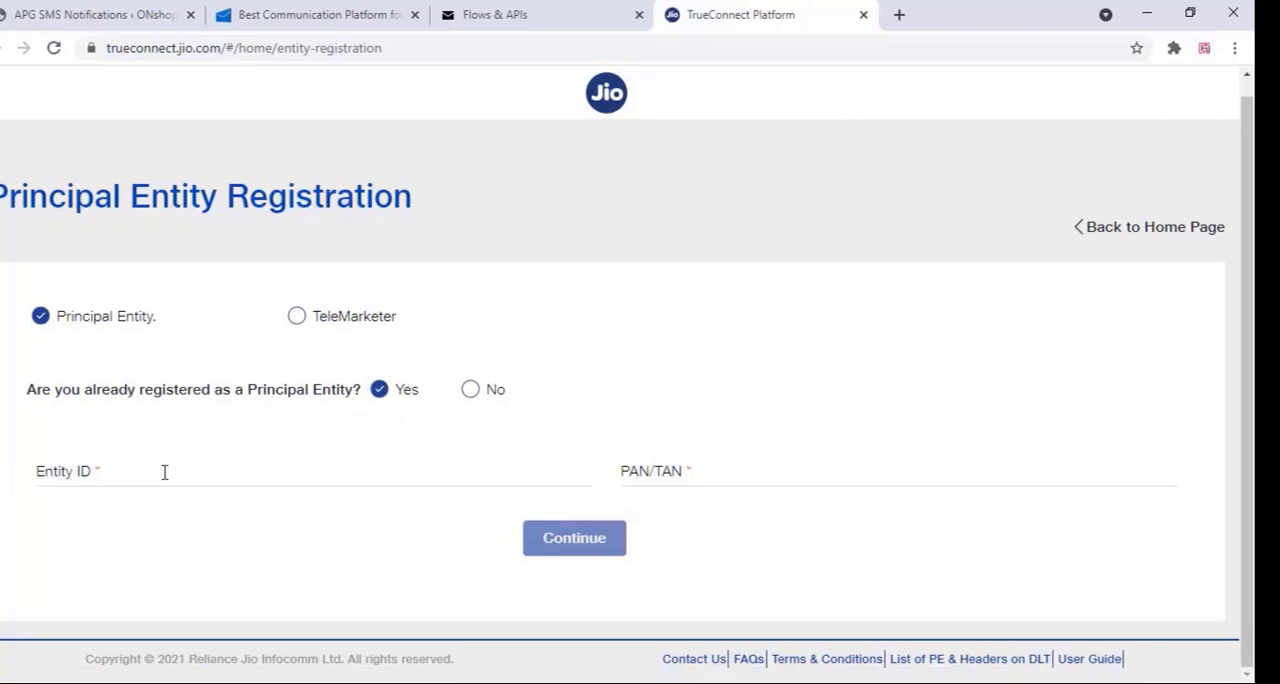
pyautogui.click(706, 477)
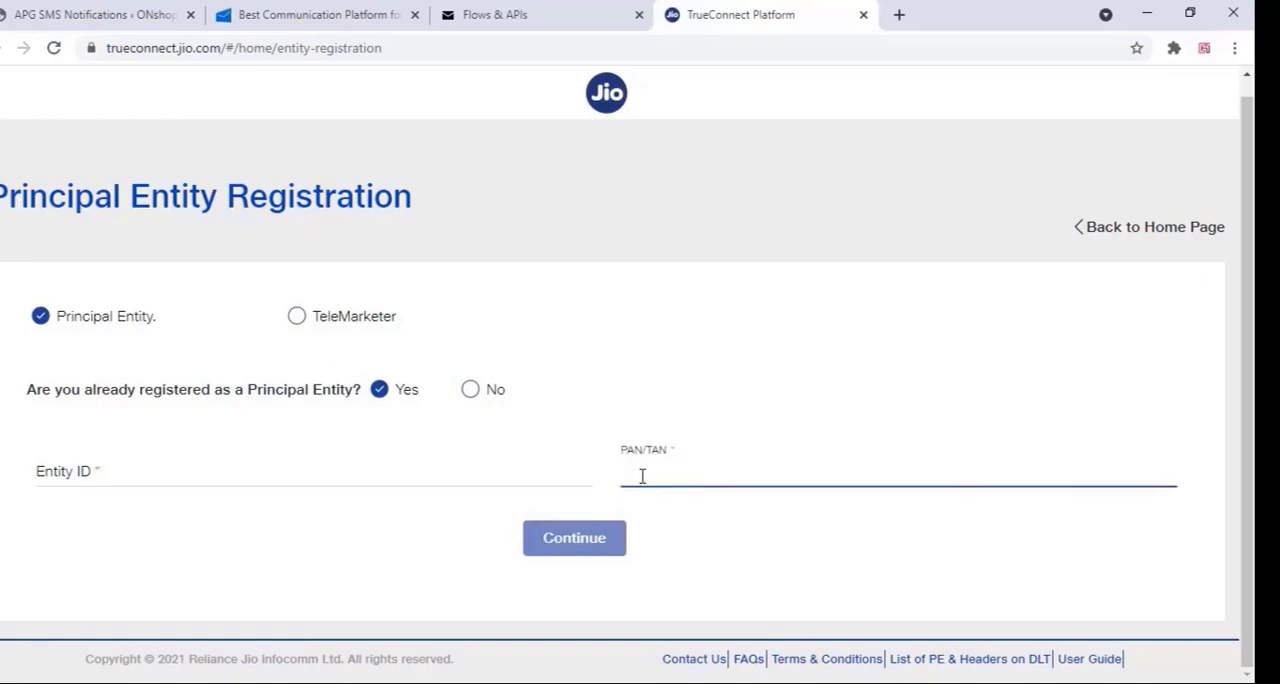
pyautogui.click(106, 472)
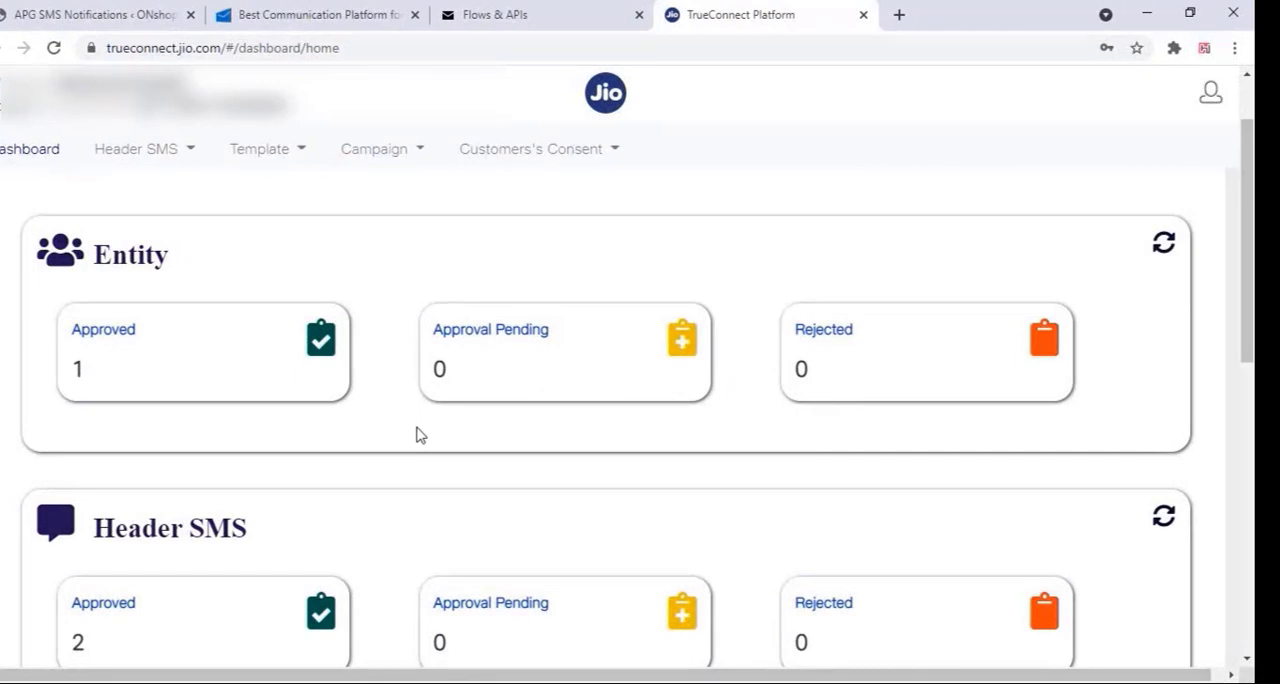
# Start a Header SMS registration in TrueConnect with the header type Others (Transactional, Service Explicit, Service Implicit)
pyautogui.click(150, 149)
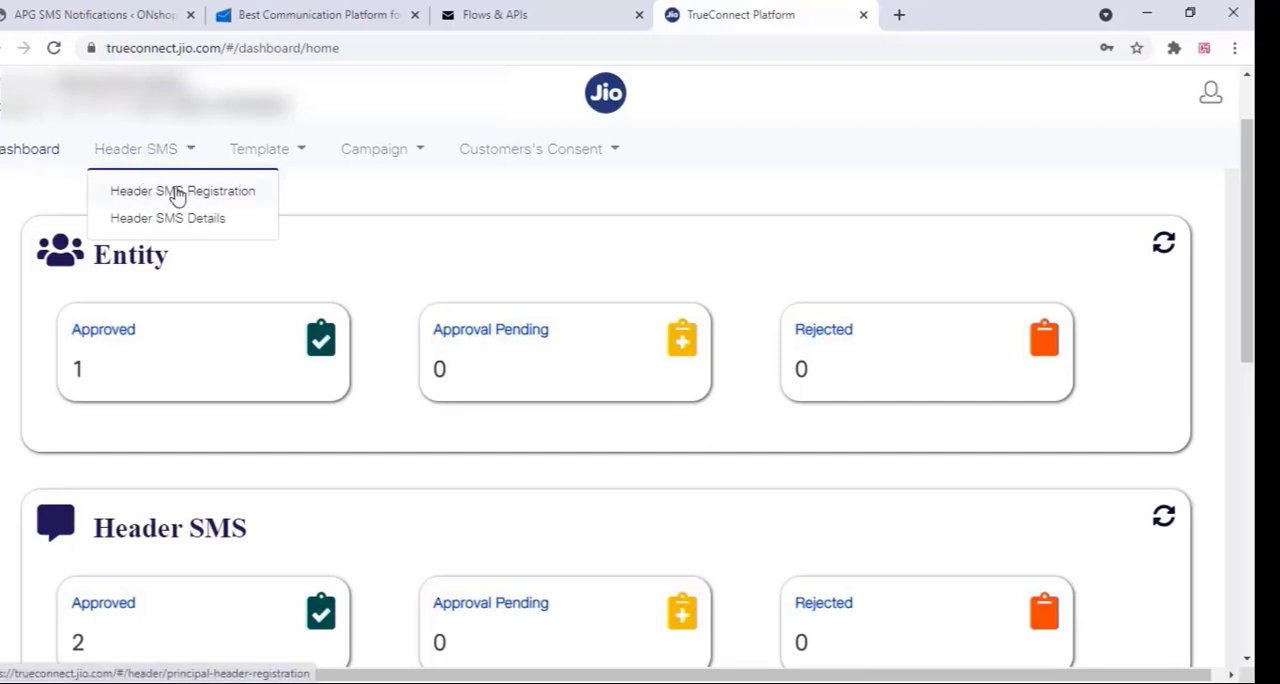
pyautogui.click(172, 195)
pyautogui.click(206, 355)
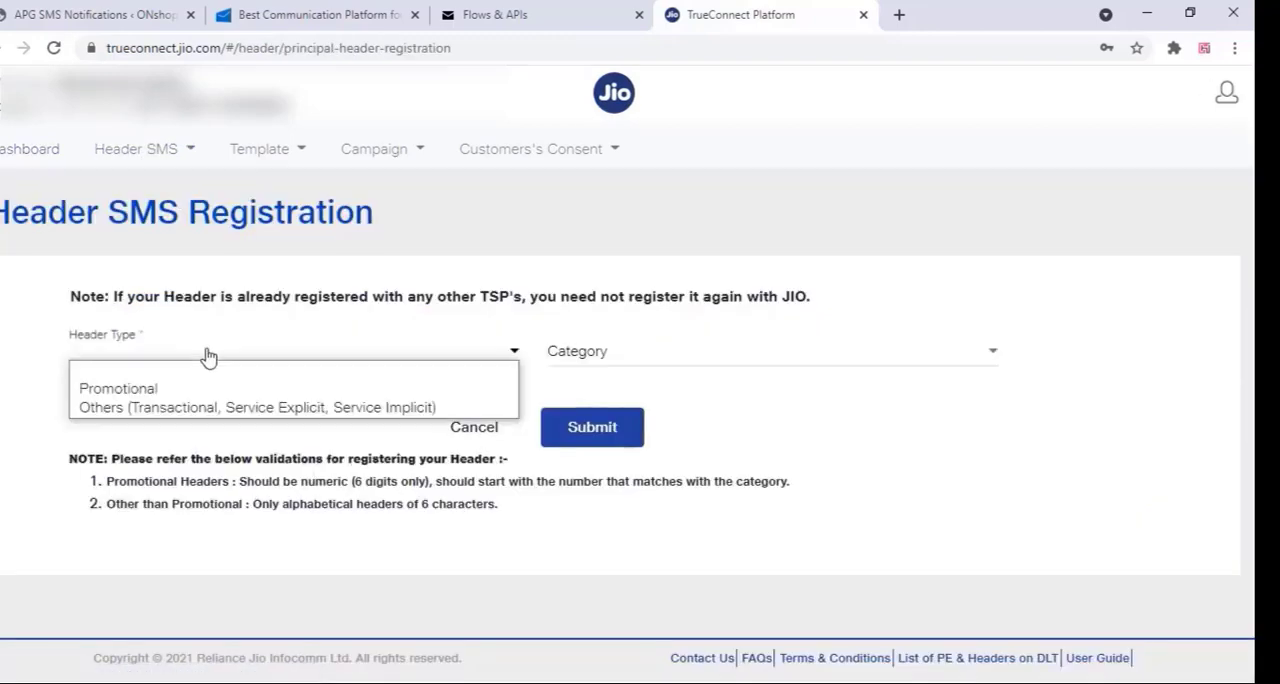
pyautogui.click(66, 44)
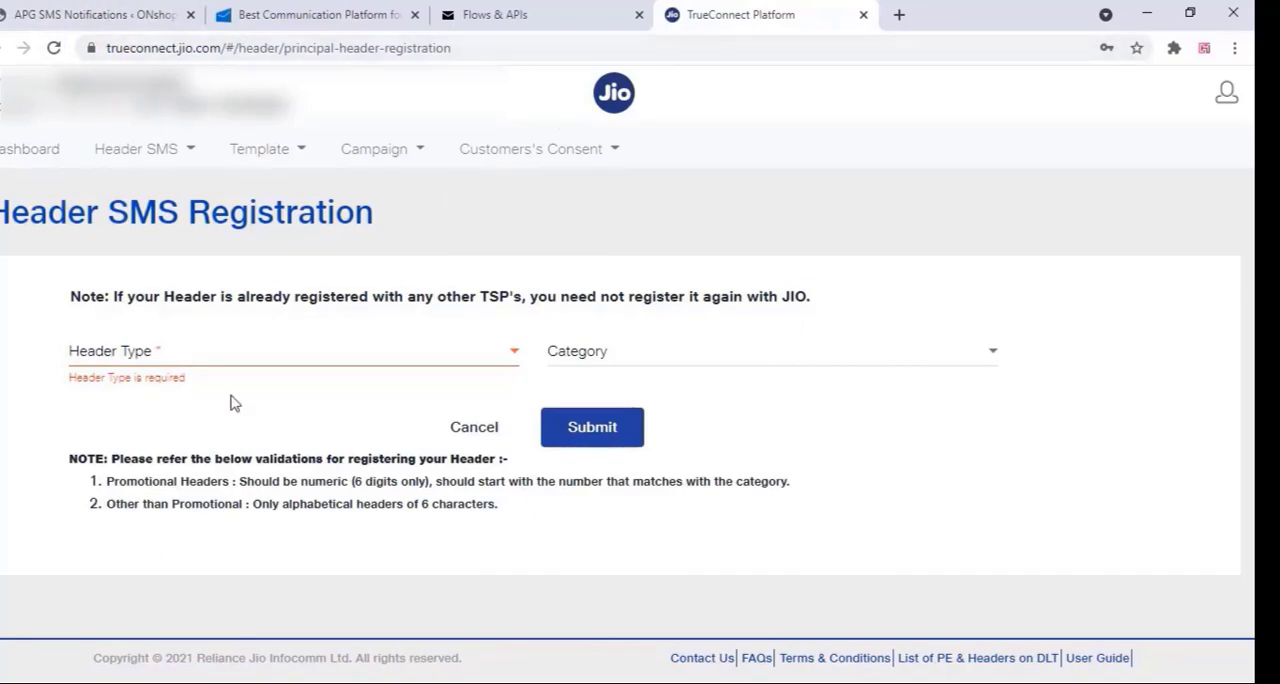
pyautogui.click(192, 355)
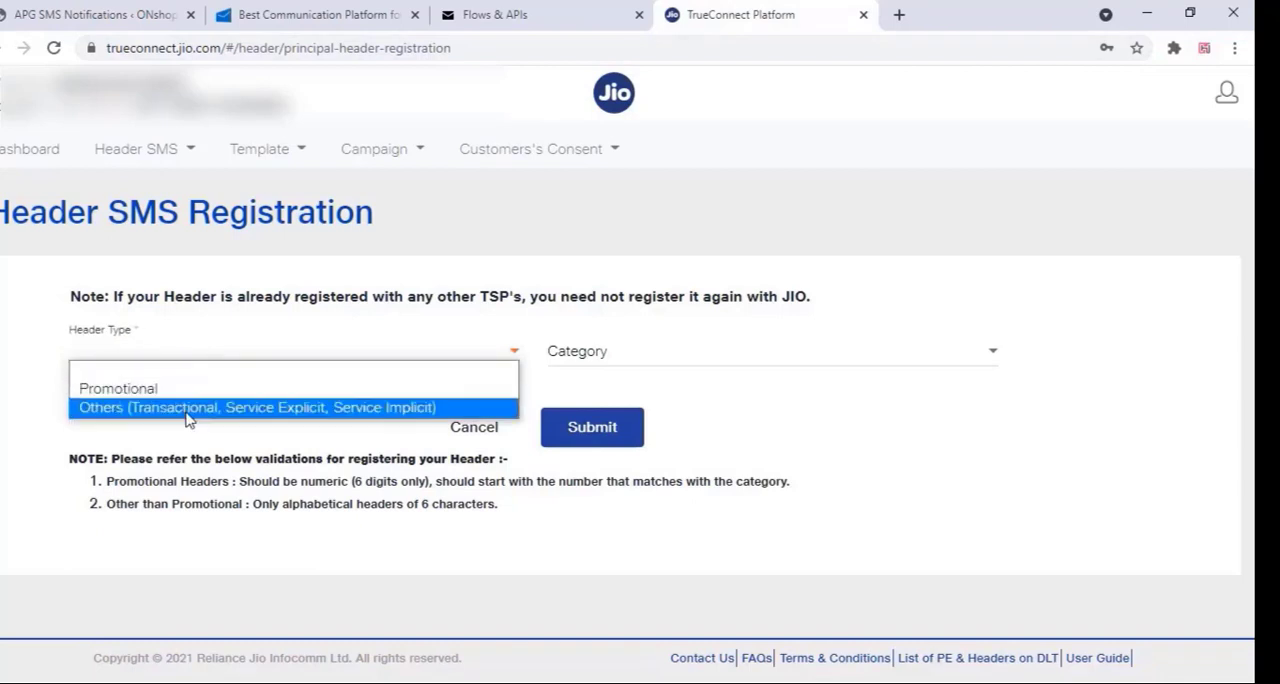
pyautogui.click(185, 410)
# Set the header's category to Others, name it wphcks, and submit the registration request
pyautogui.click(660, 356)
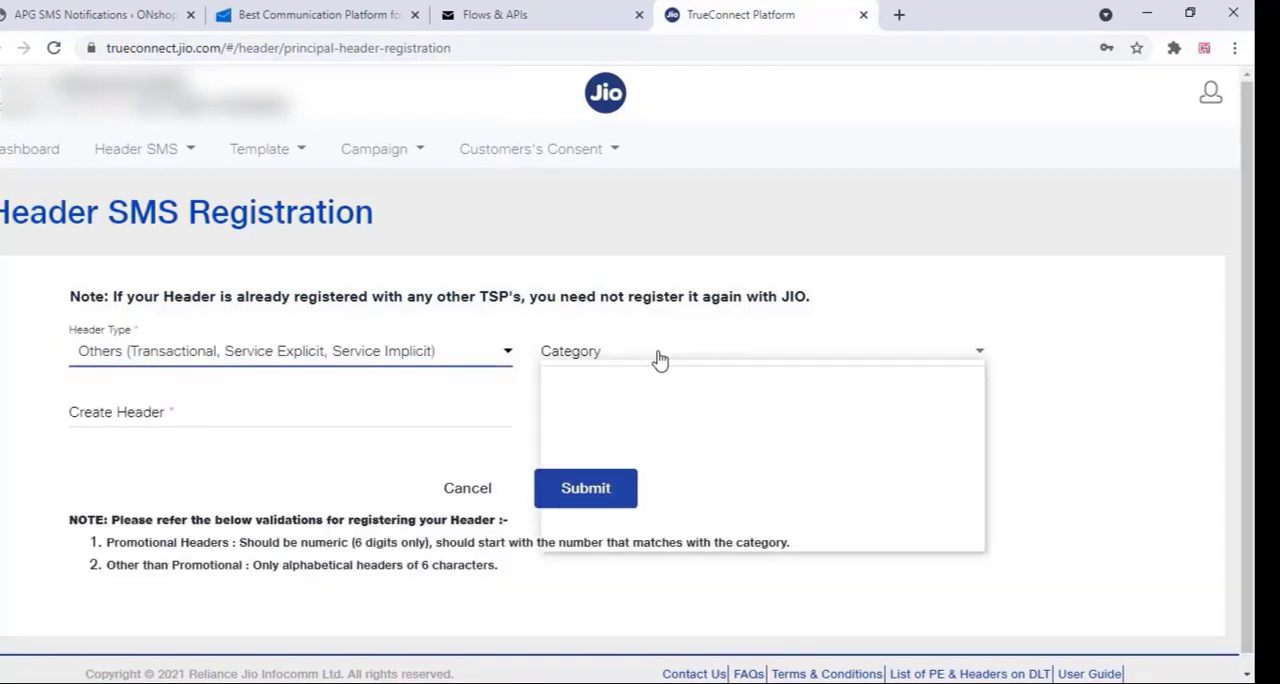
pyautogui.click(582, 545)
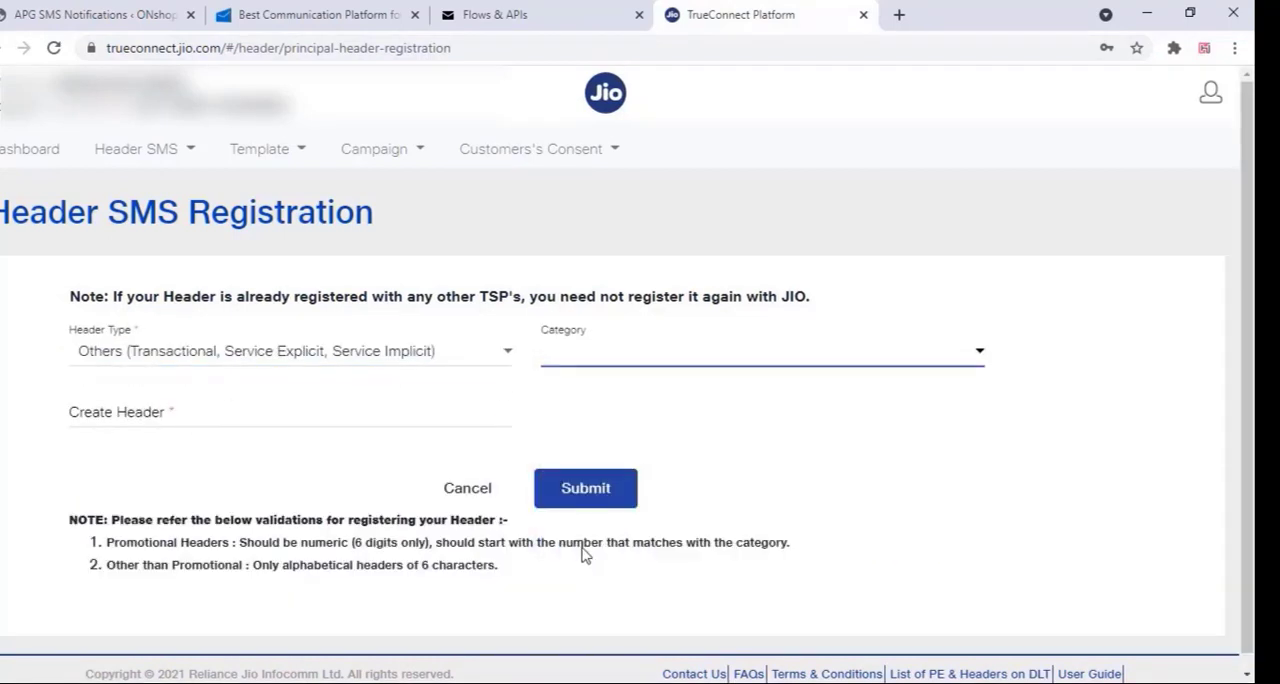
pyautogui.click(128, 417)
pyautogui.write('W')
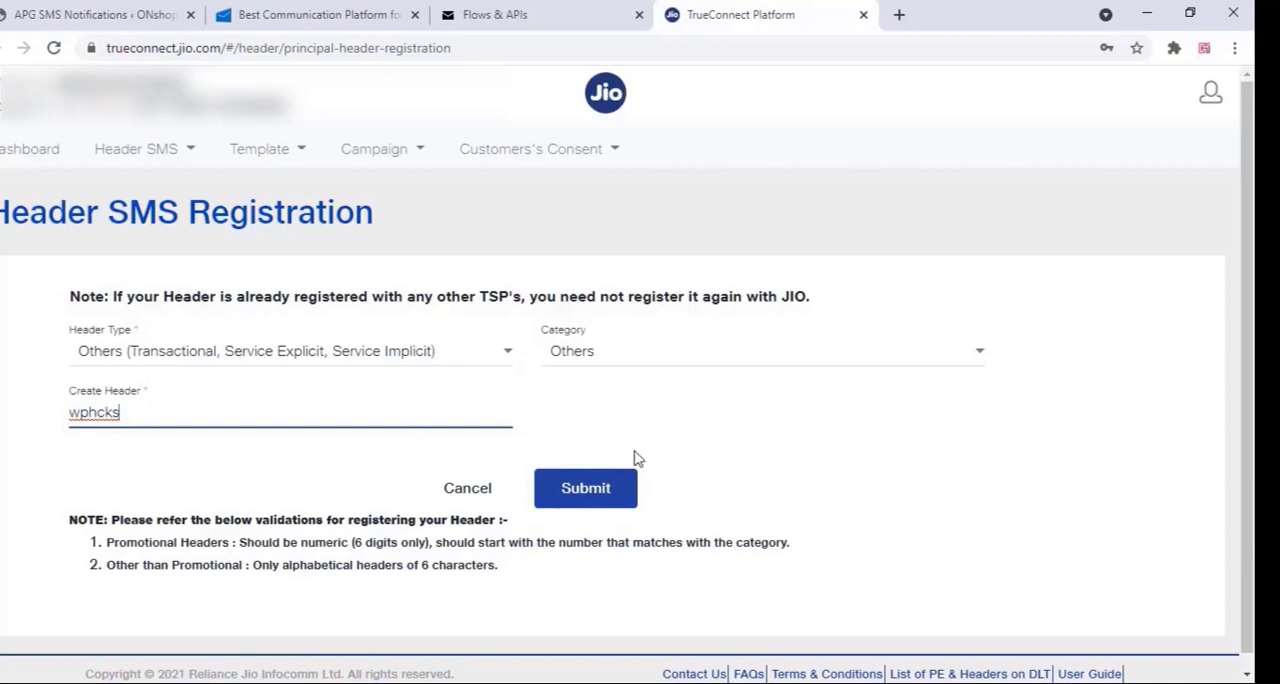
pyautogui.click(586, 490)
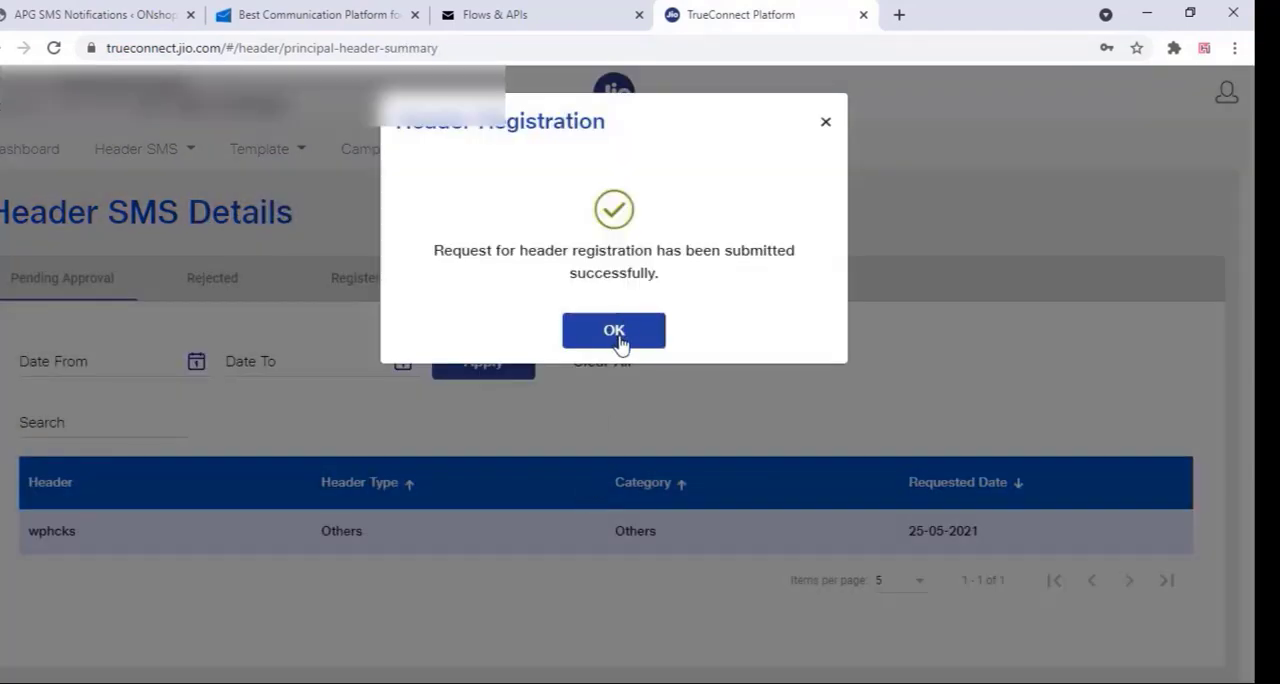
pyautogui.click(614, 332)
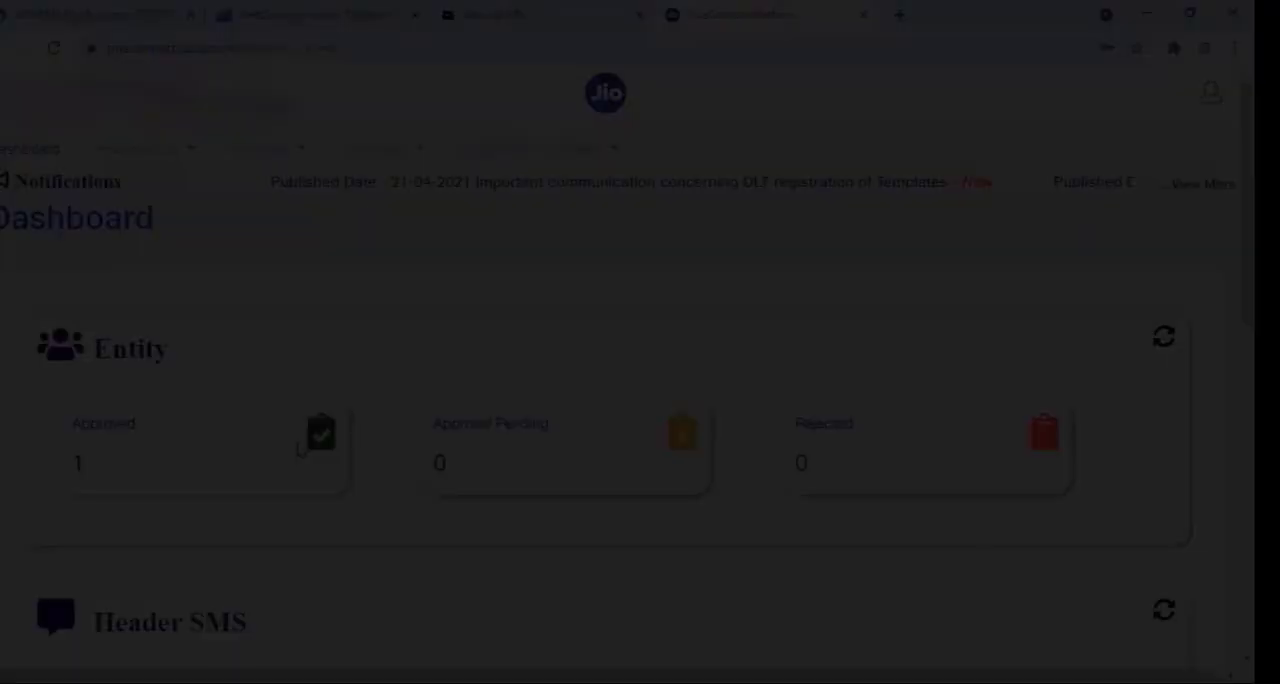
# Check the Header SMS approval status on the TrueConnect dashboard and open the Header SMS details
pyautogui.scroll(-1, 228, 460)
pyautogui.scroll(-2, 228, 460)
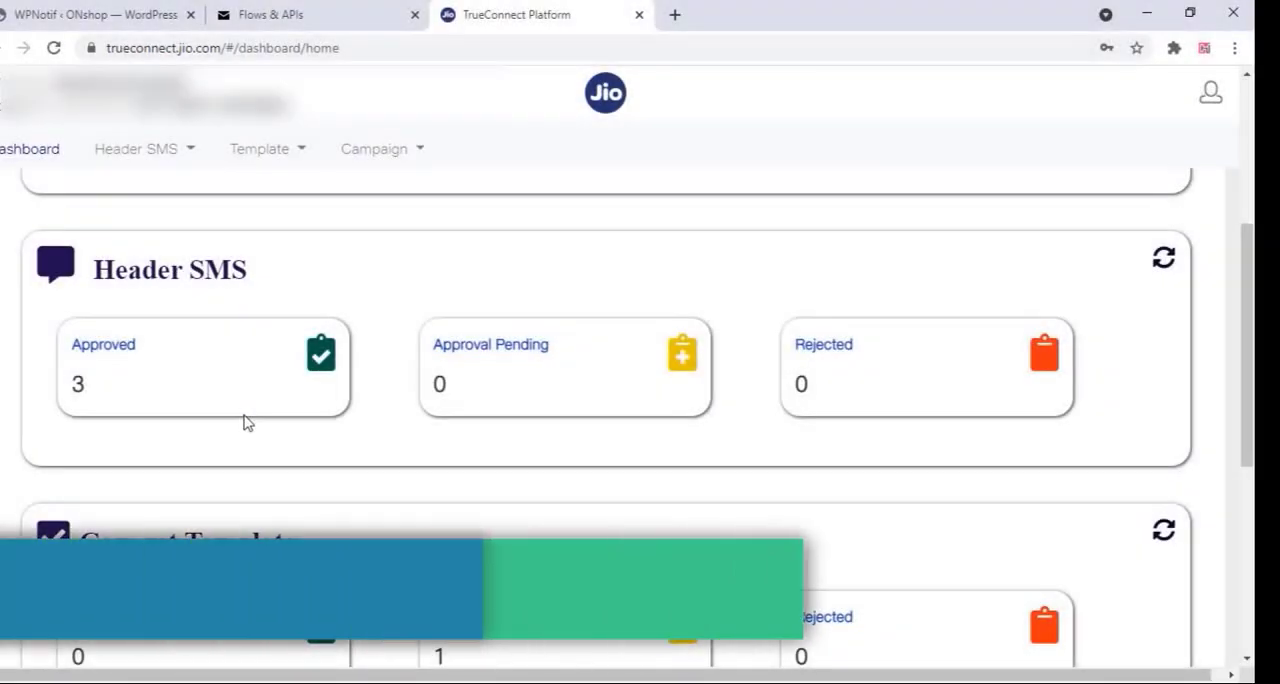
pyautogui.click(150, 152)
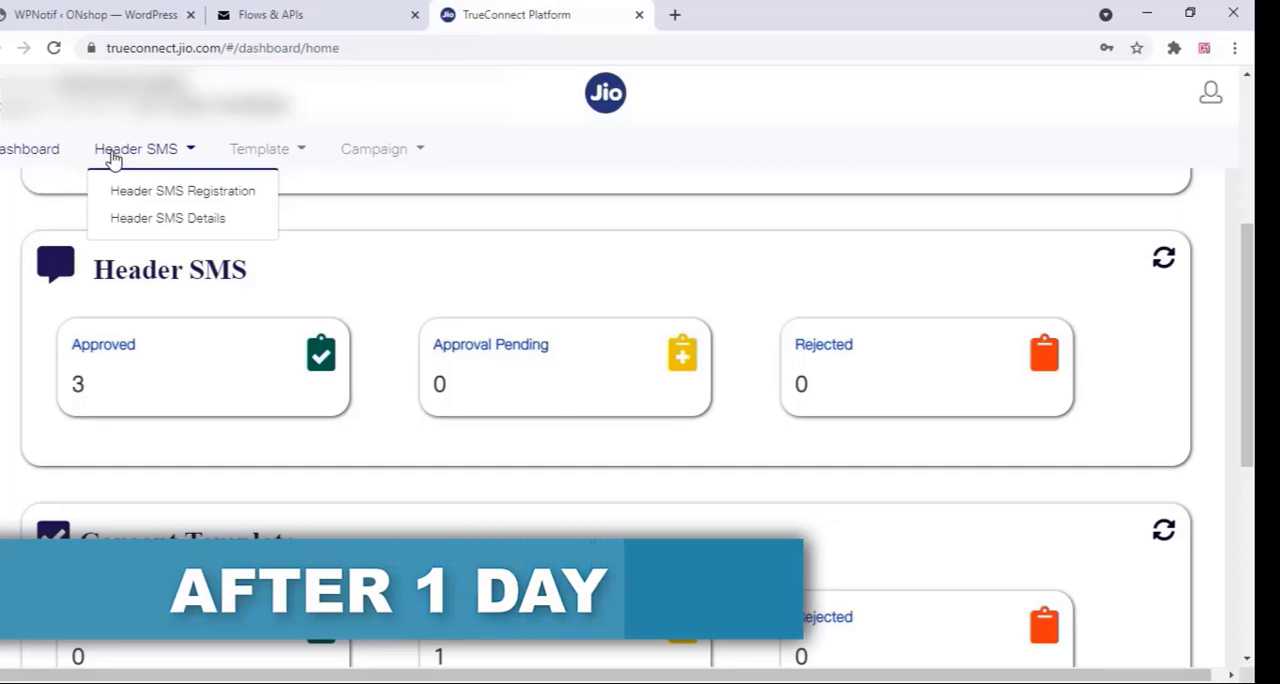
pyautogui.click(183, 218)
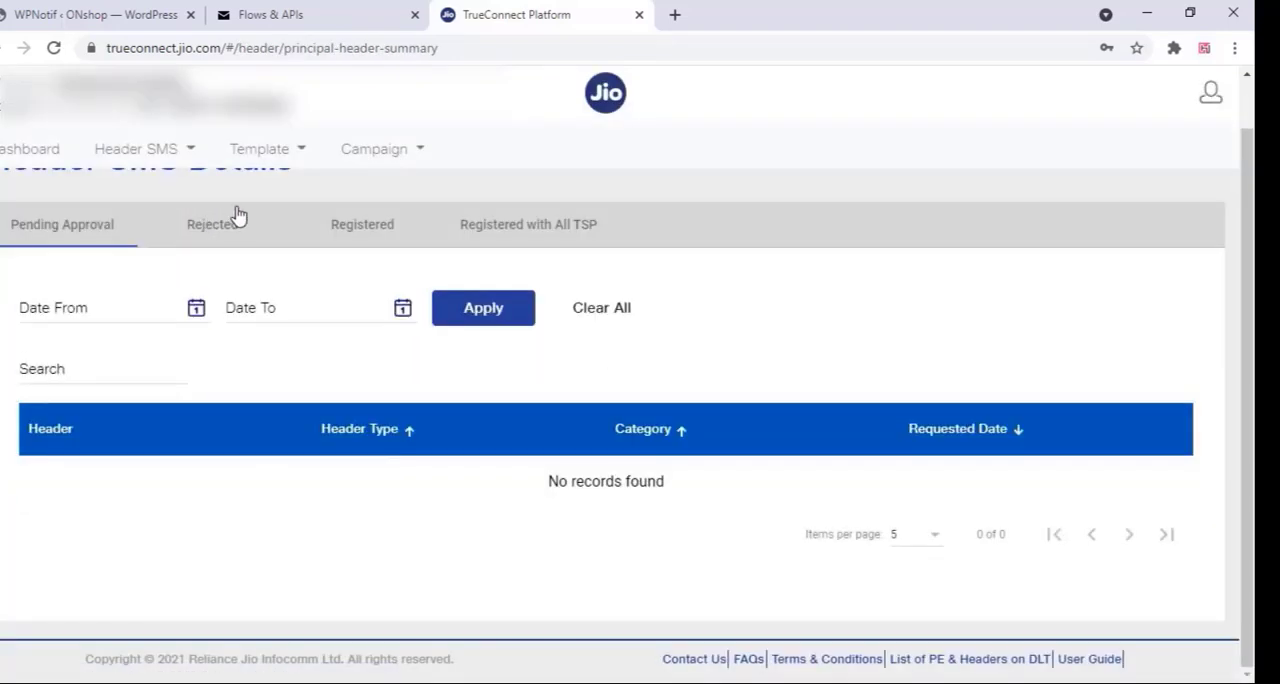
# Copy the header name wphcks from the registered headers in TrueConnect's Header SMS details
pyautogui.click(389, 232)
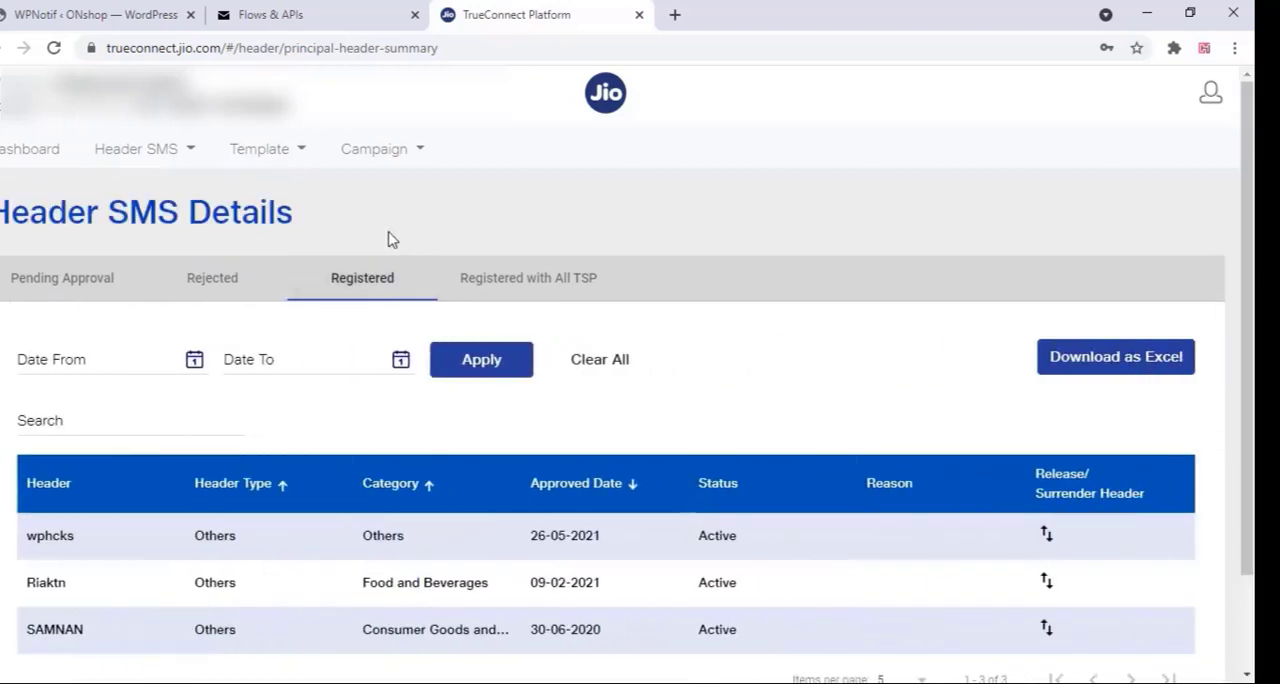
pyautogui.moveTo(90, 541); pyautogui.dragTo(27, 543)
pyautogui.rightClick(46, 537)
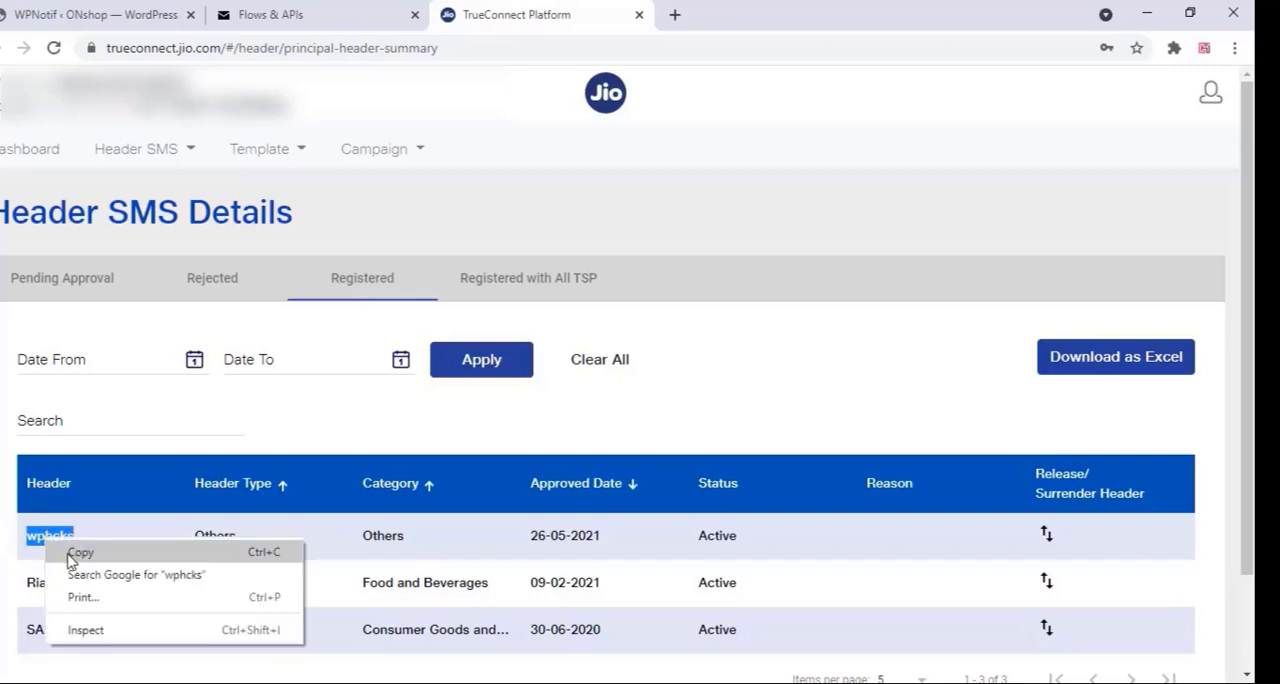
pyautogui.click(78, 551)
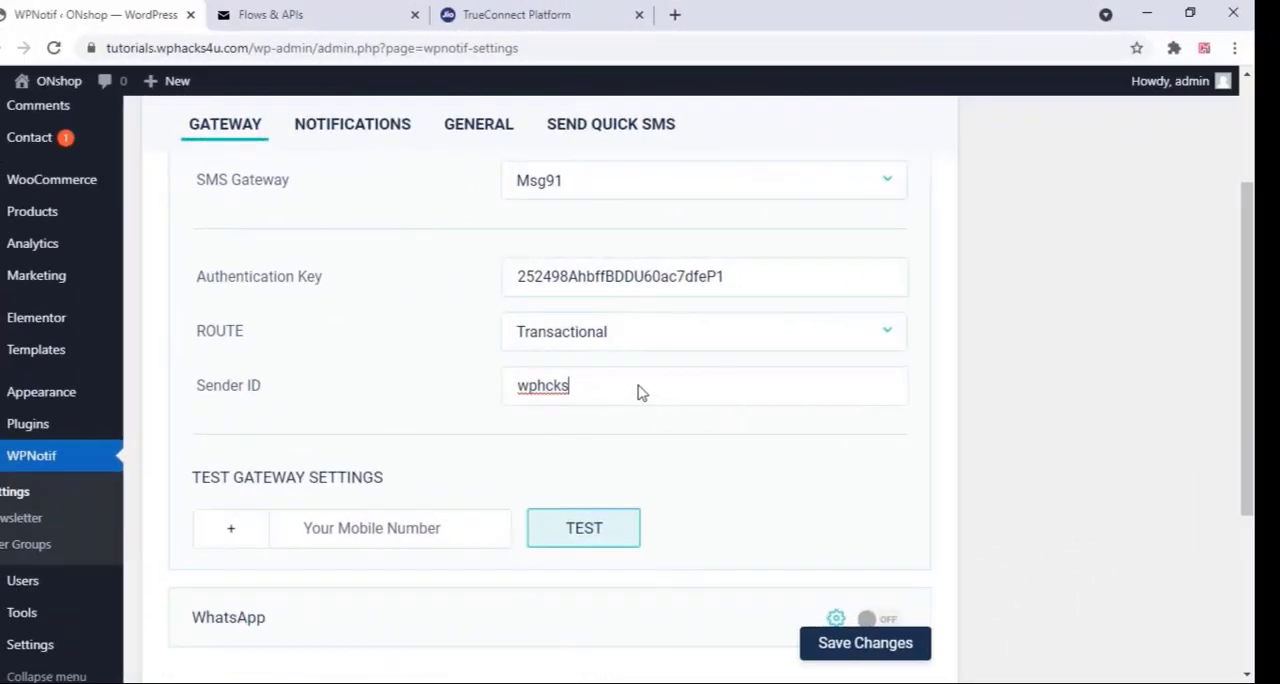
# In WPNotif's Msg91 gateway settings, replace the Sender ID with the copied header wphcks and save the changes
pyautogui.doubleClick(580, 395)
pyautogui.rightClick(547, 397)
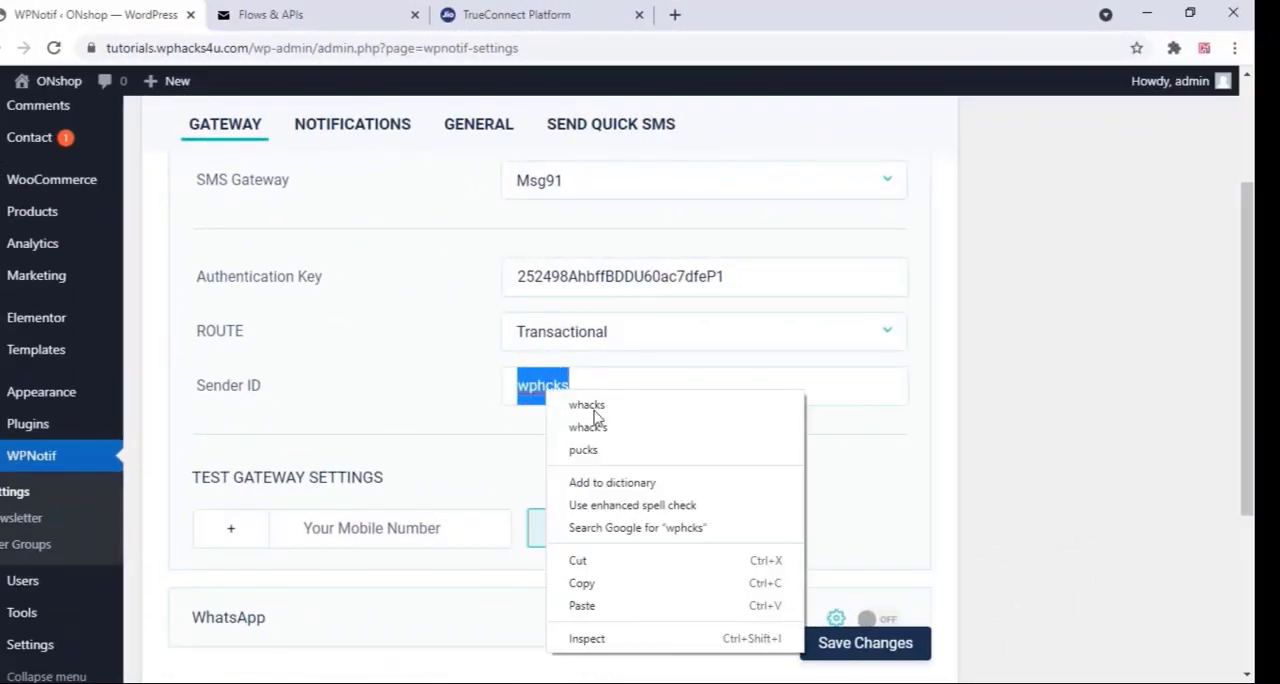
pyautogui.click(588, 559)
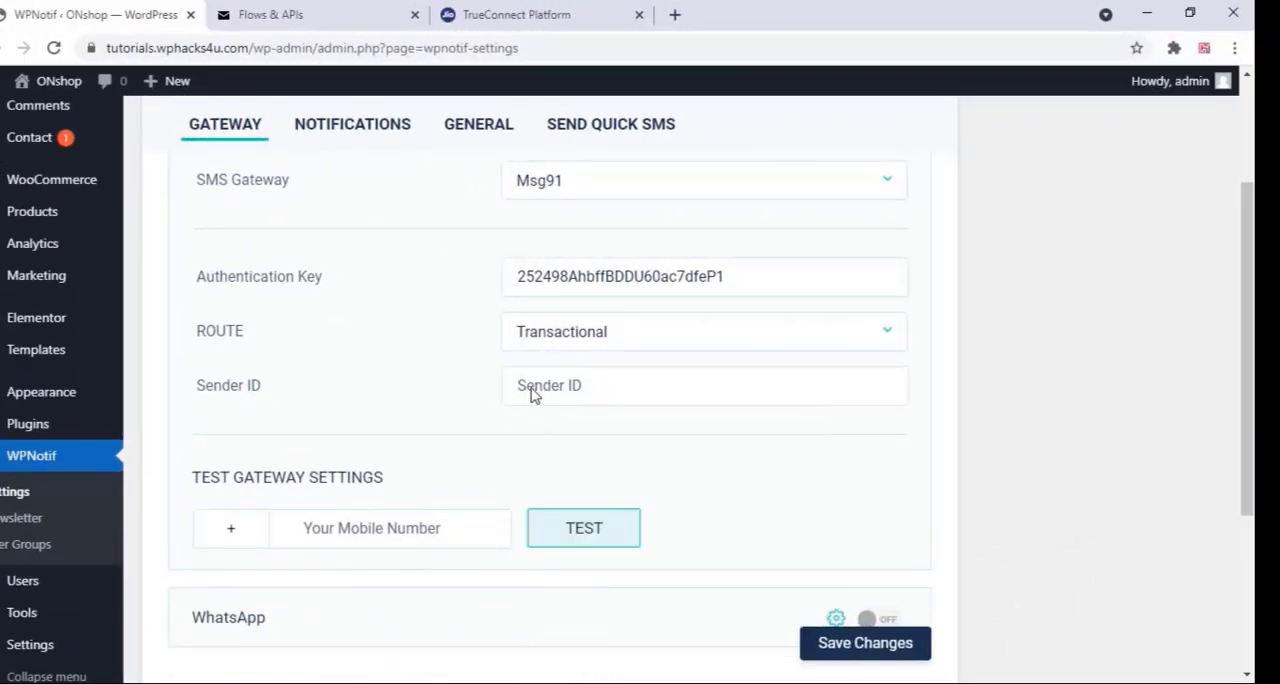
pyautogui.rightClick(531, 395)
pyautogui.click(603, 238)
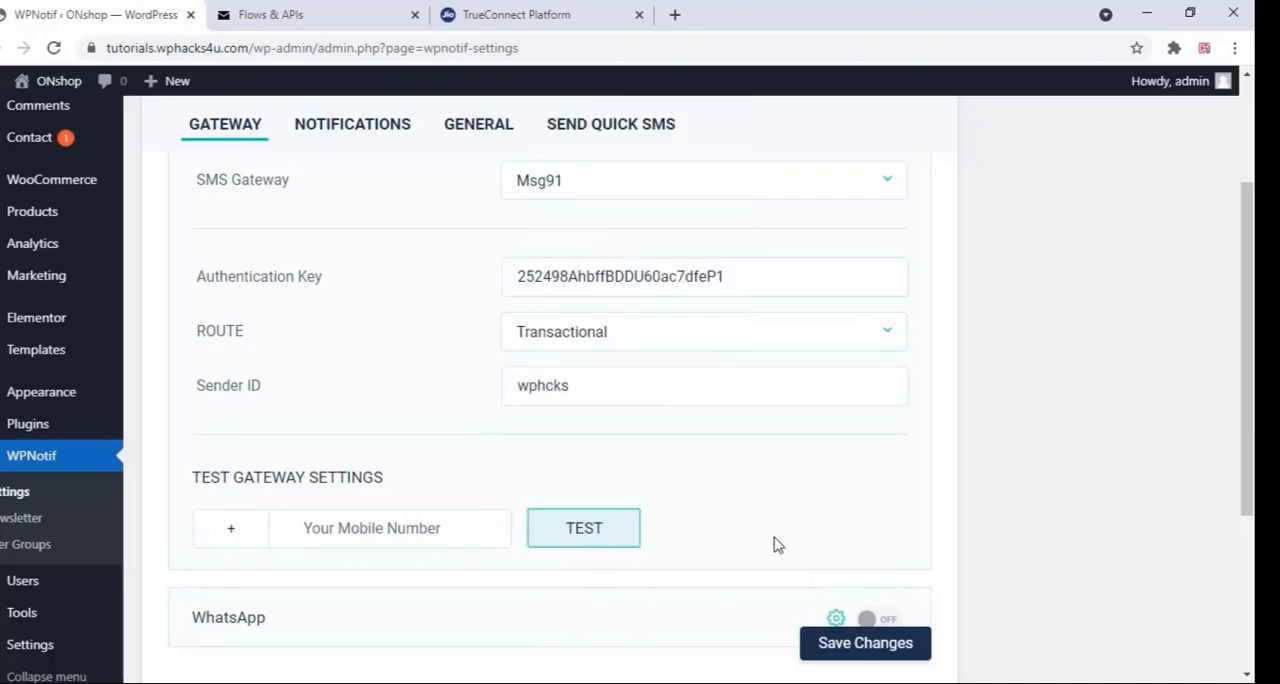
pyautogui.click(850, 645)
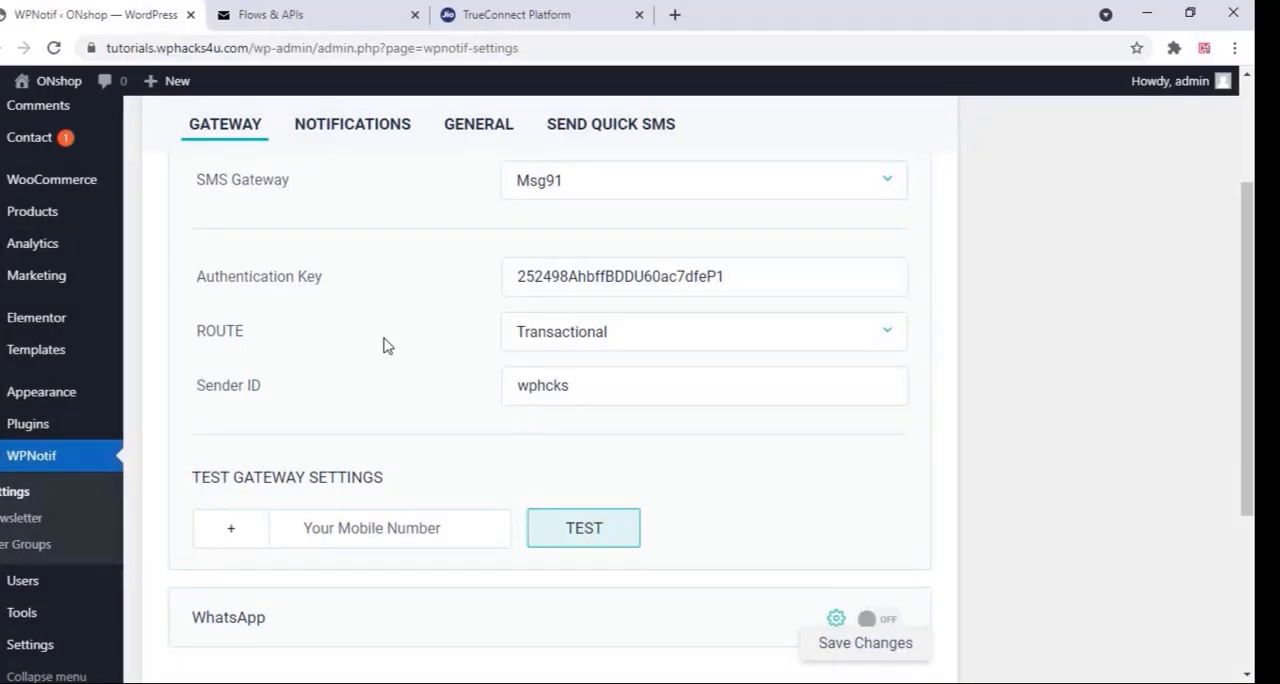
# Review WPNotif's admin, customer and vendor notification options, including the customer message for Processing (New Order)
pyautogui.scroll(2, 386, 343)
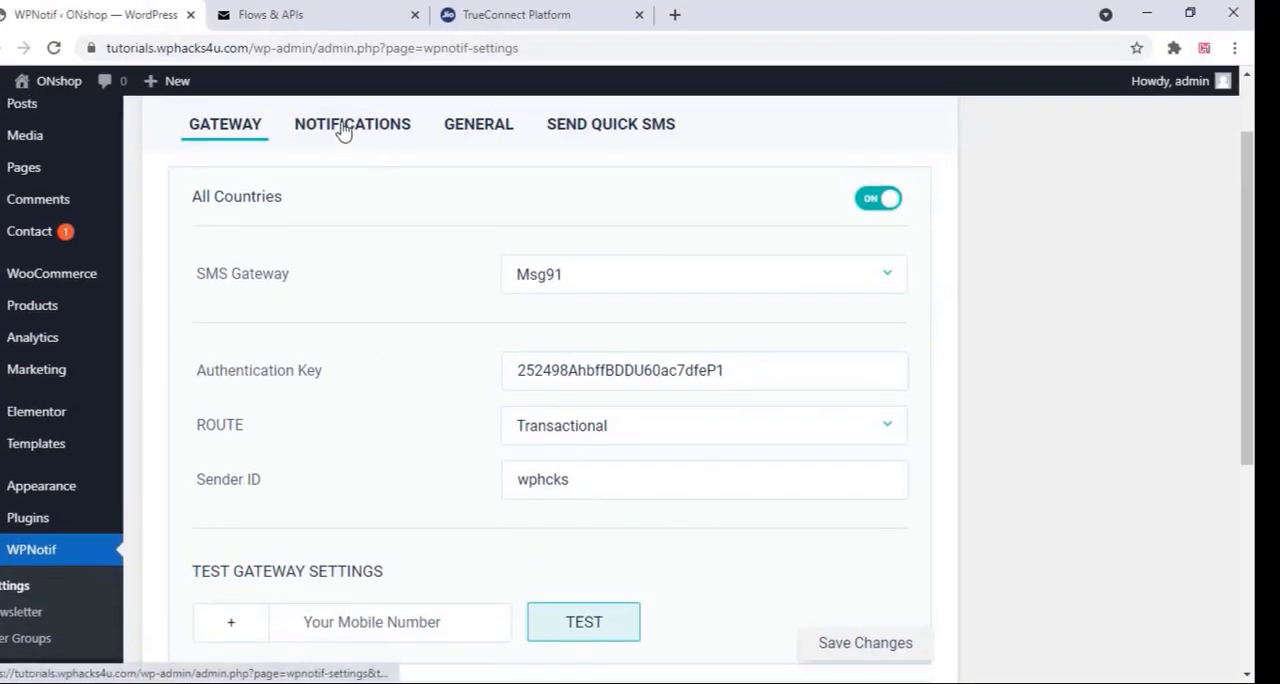
pyautogui.click(342, 129)
pyautogui.scroll(-2, 390, 358)
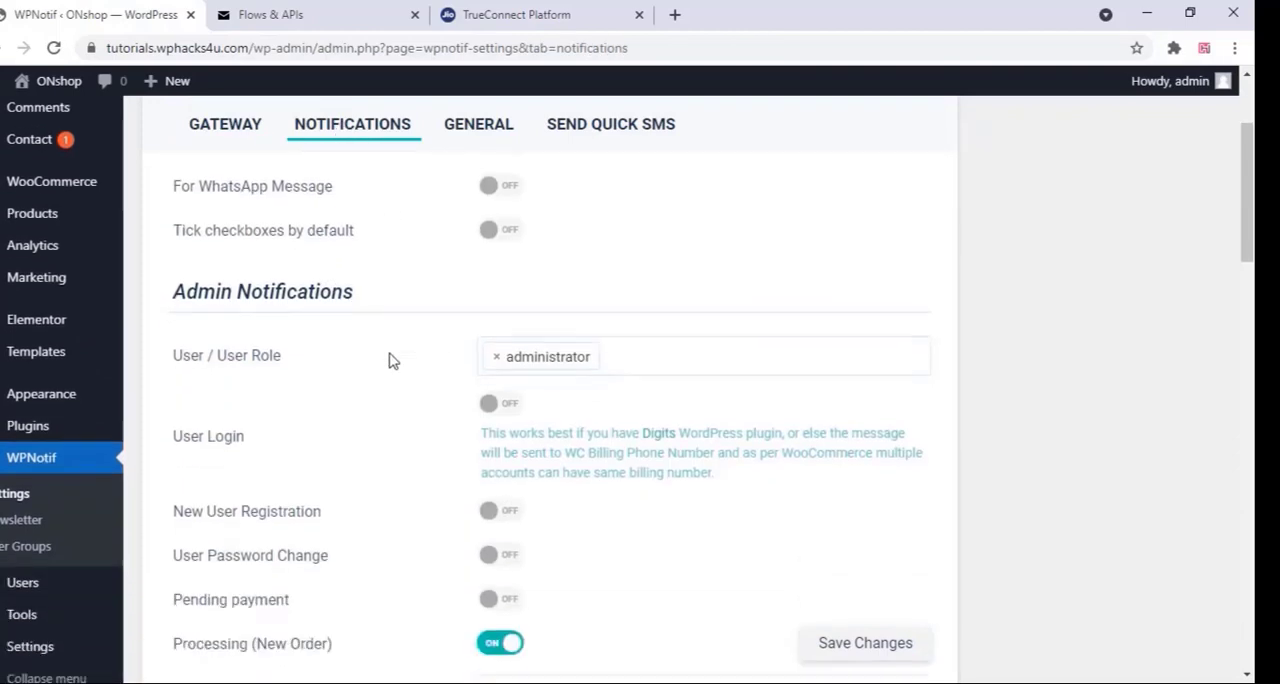
pyautogui.scroll(-4, 390, 360)
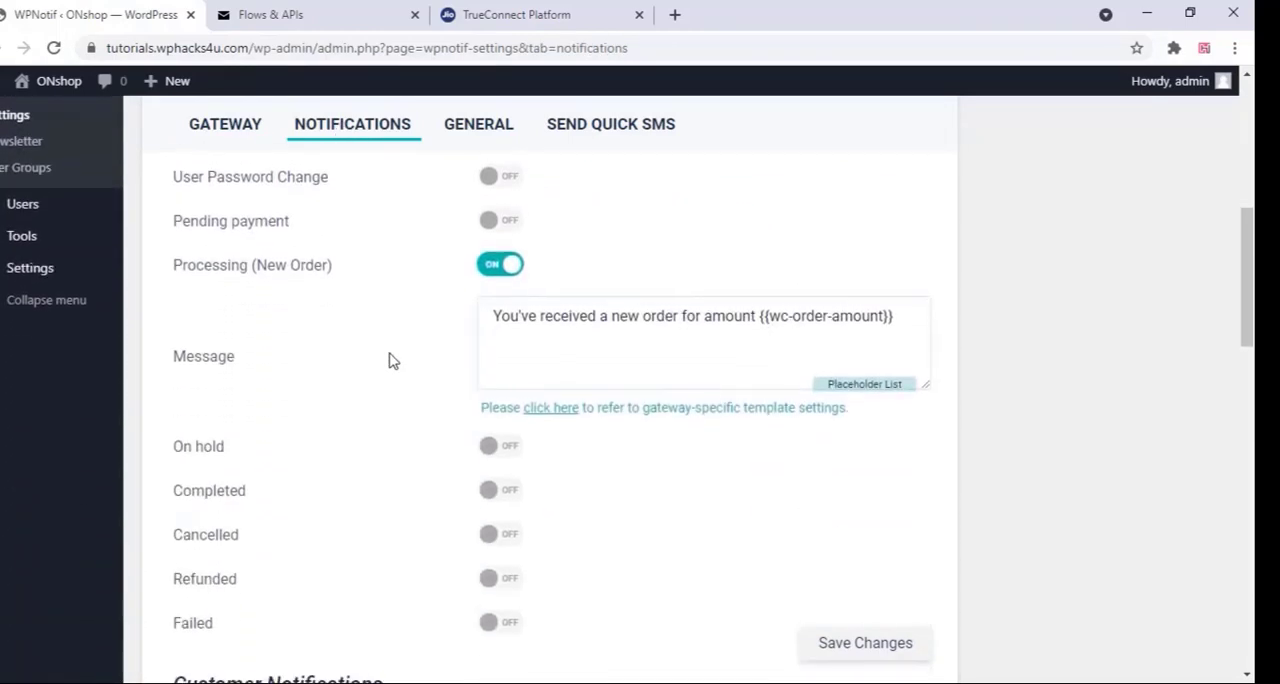
pyautogui.scroll(-6, 390, 361)
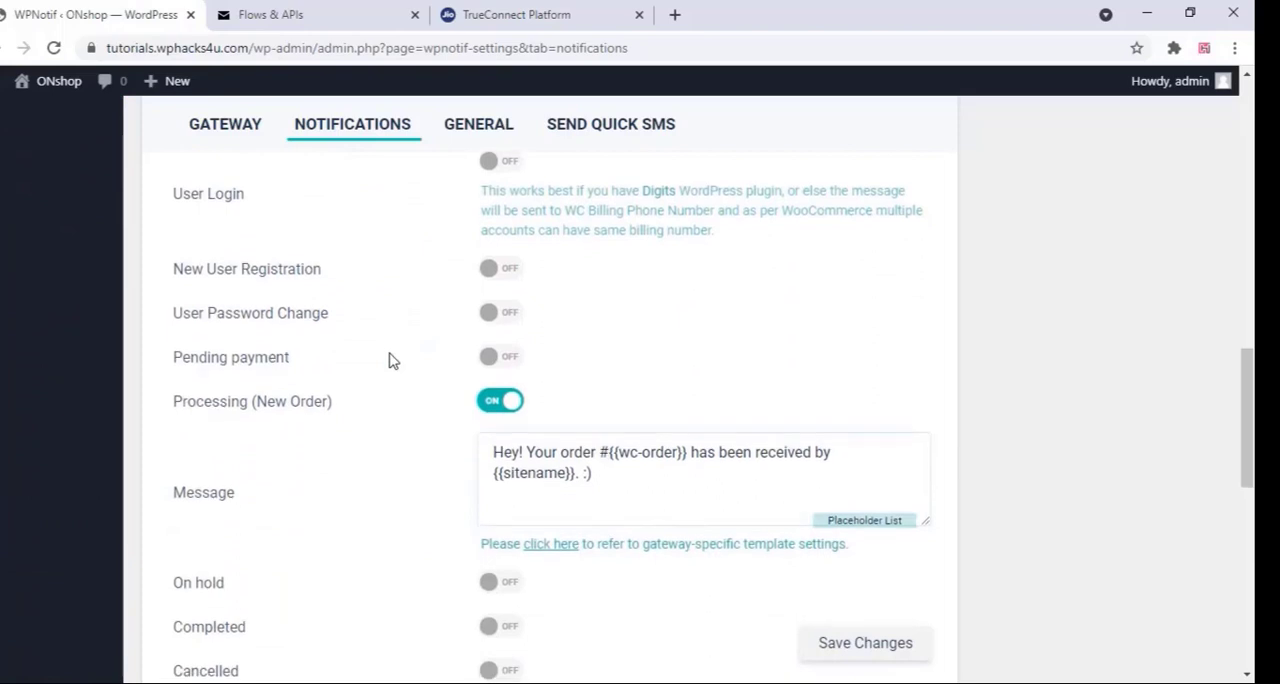
pyautogui.scroll(3, 335, 405)
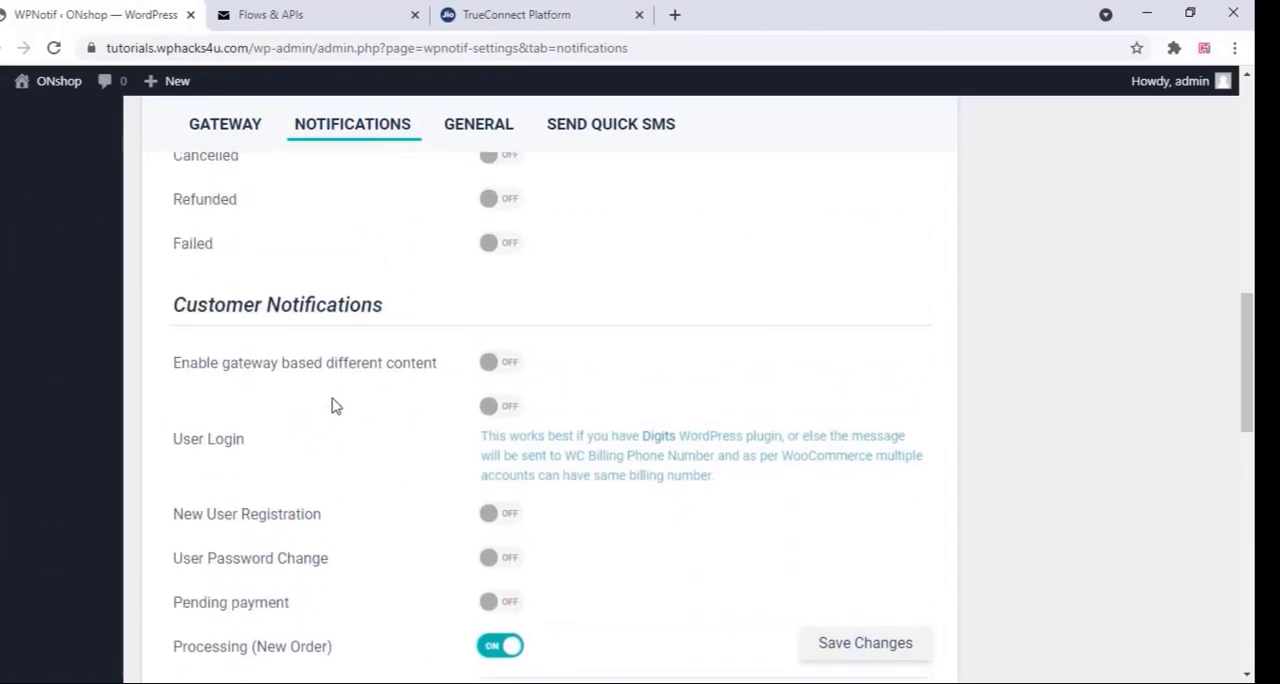
pyautogui.scroll(-1, 335, 405)
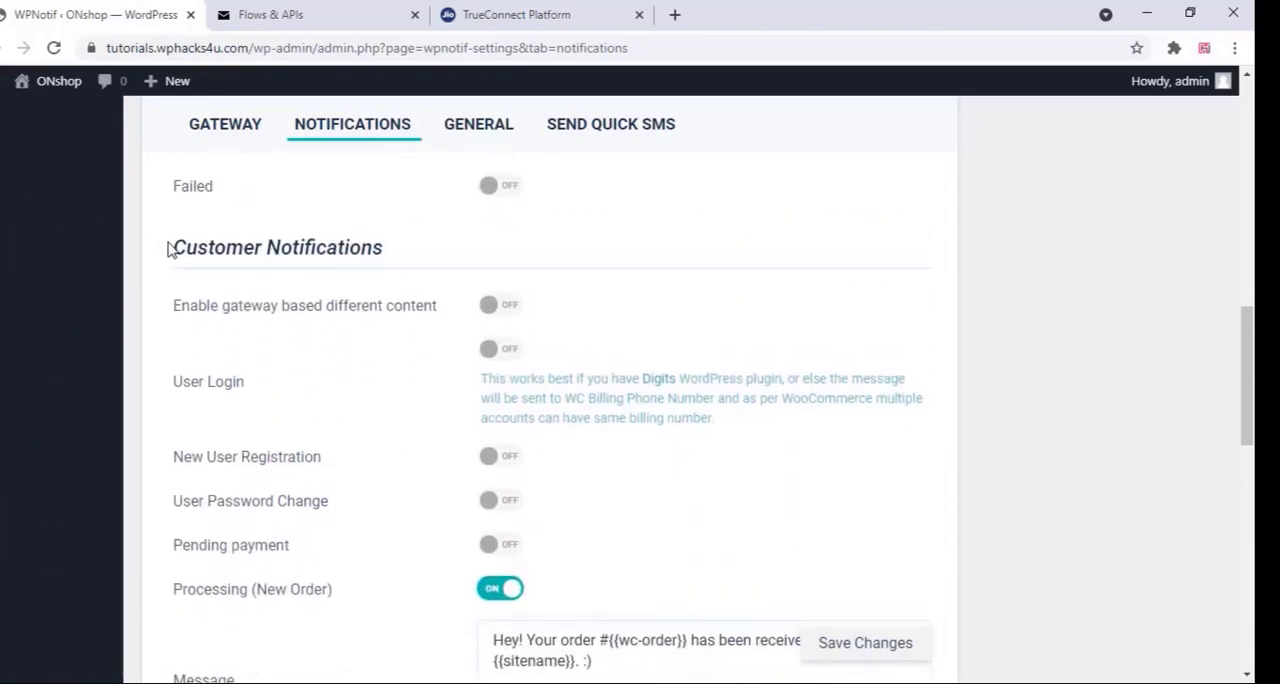
pyautogui.scroll(-3, 212, 287)
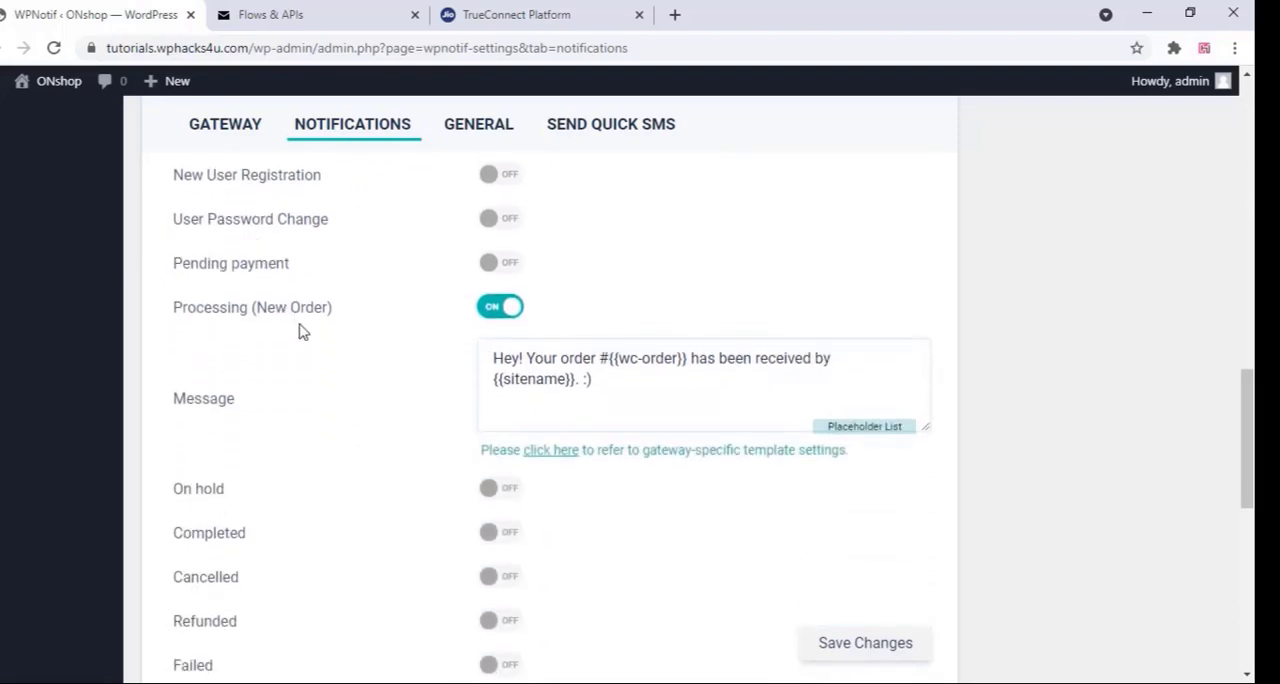
pyautogui.moveTo(331, 310); pyautogui.dragTo(171, 309)
pyautogui.scroll(-1, 270, 330)
pyautogui.scroll(-4, 268, 332)
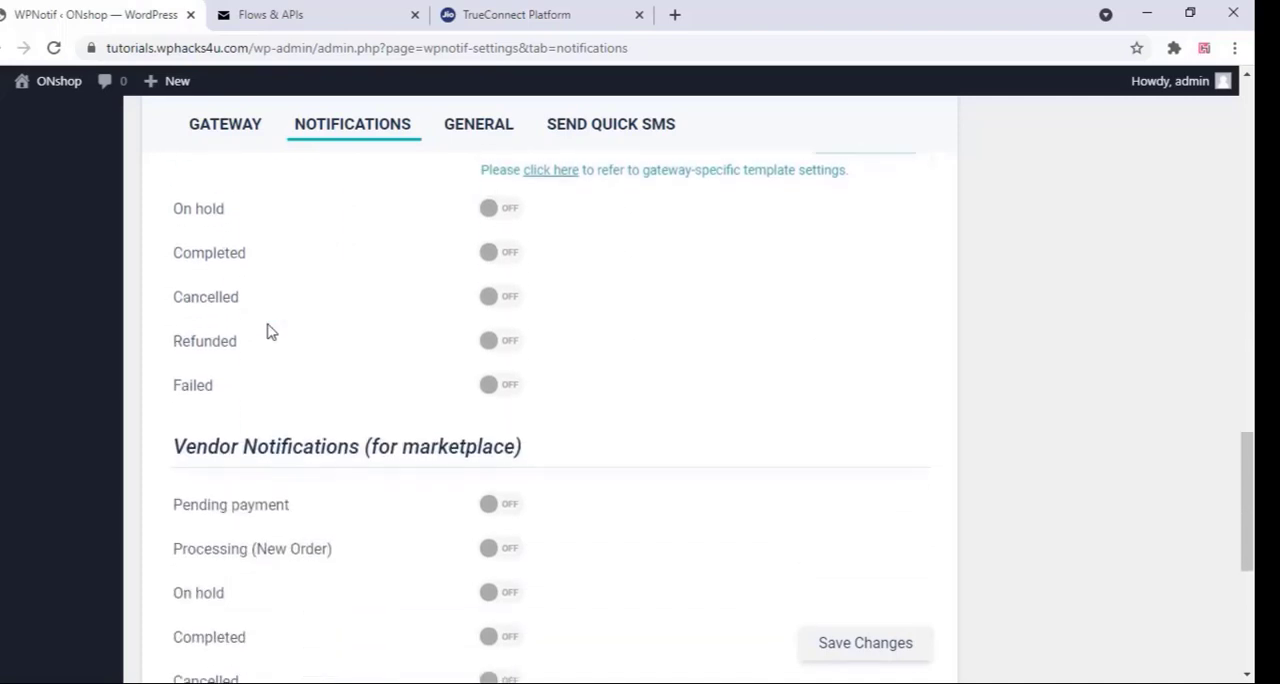
pyautogui.scroll(3, 268, 332)
pyautogui.scroll(1, 268, 331)
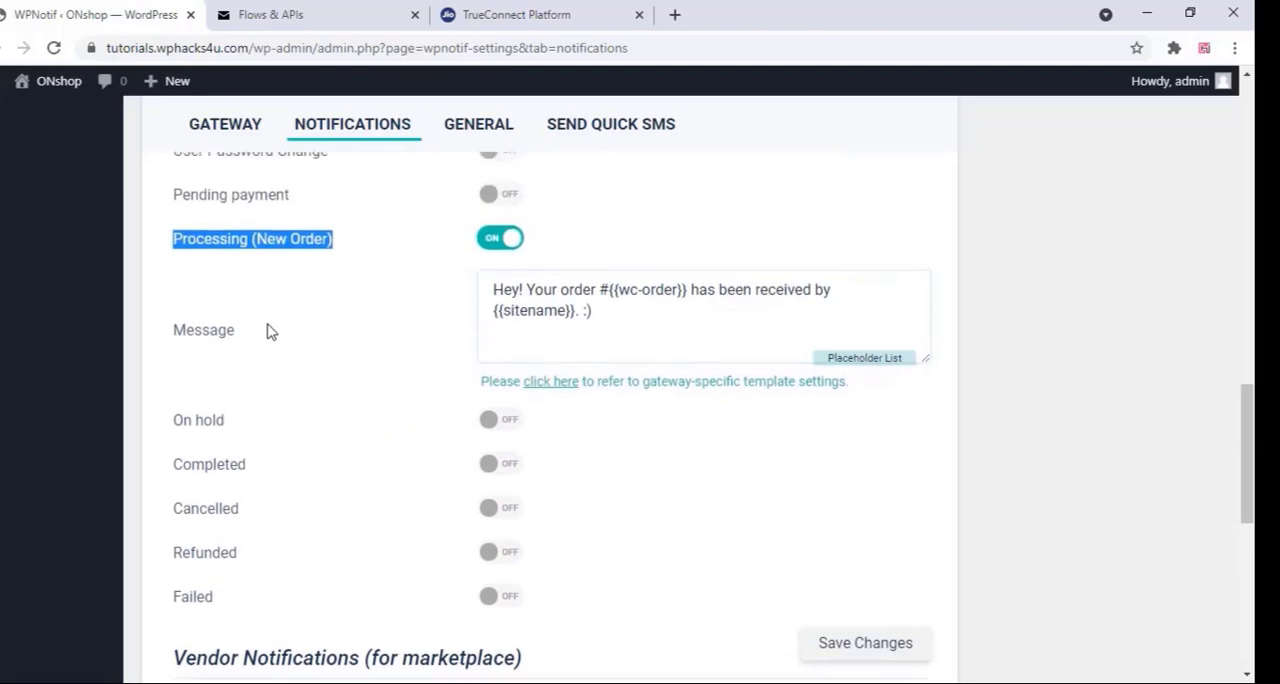
# Enable the Completed order notification under Customer Notifications
pyautogui.scroll(-1, 268, 331)
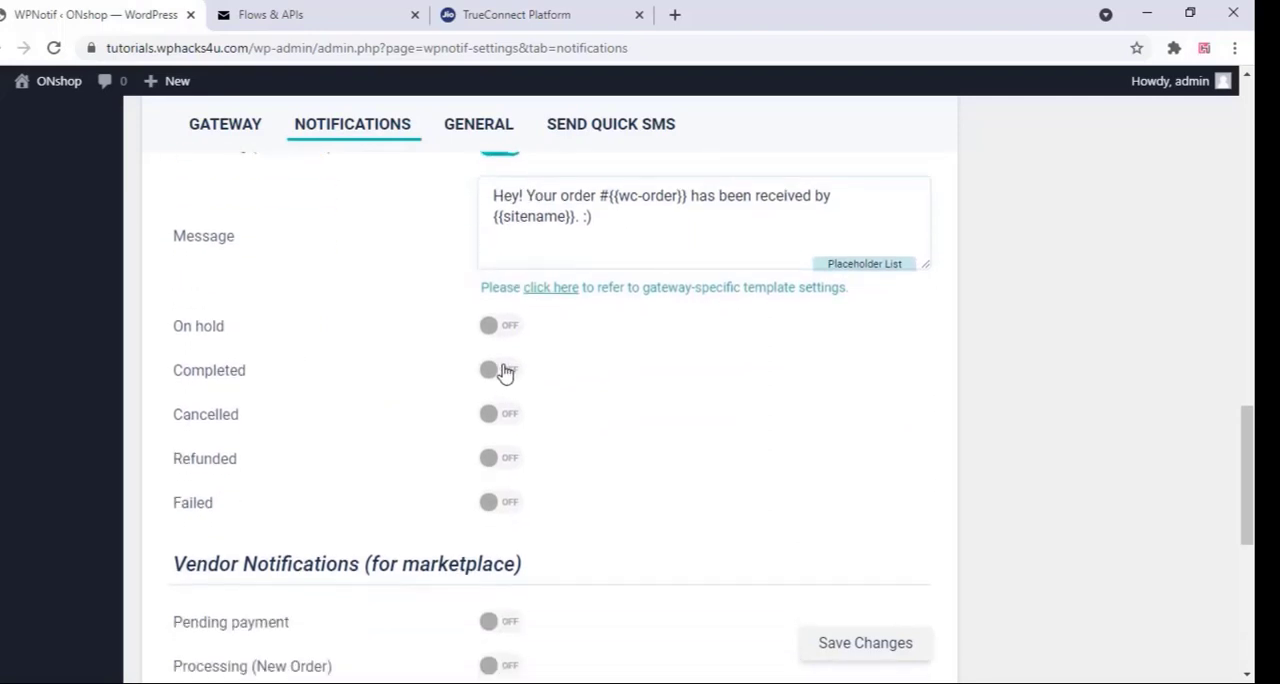
pyautogui.click(517, 372)
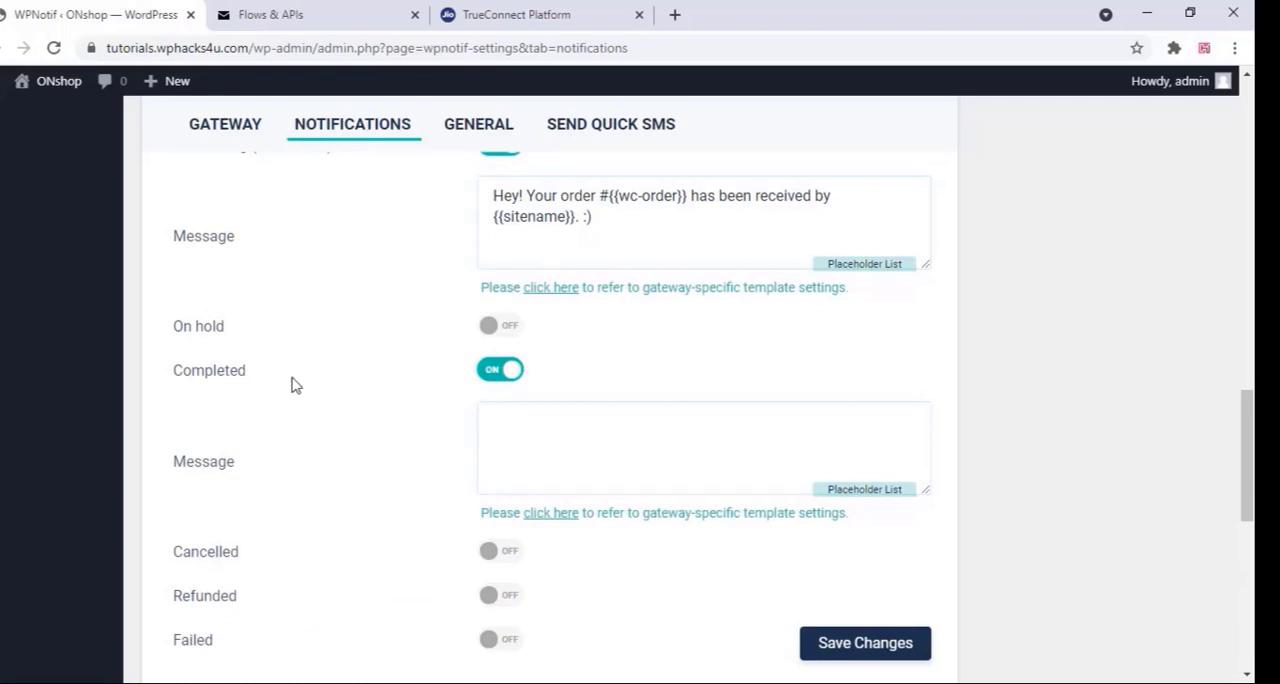
pyautogui.scroll(1, 405, 373)
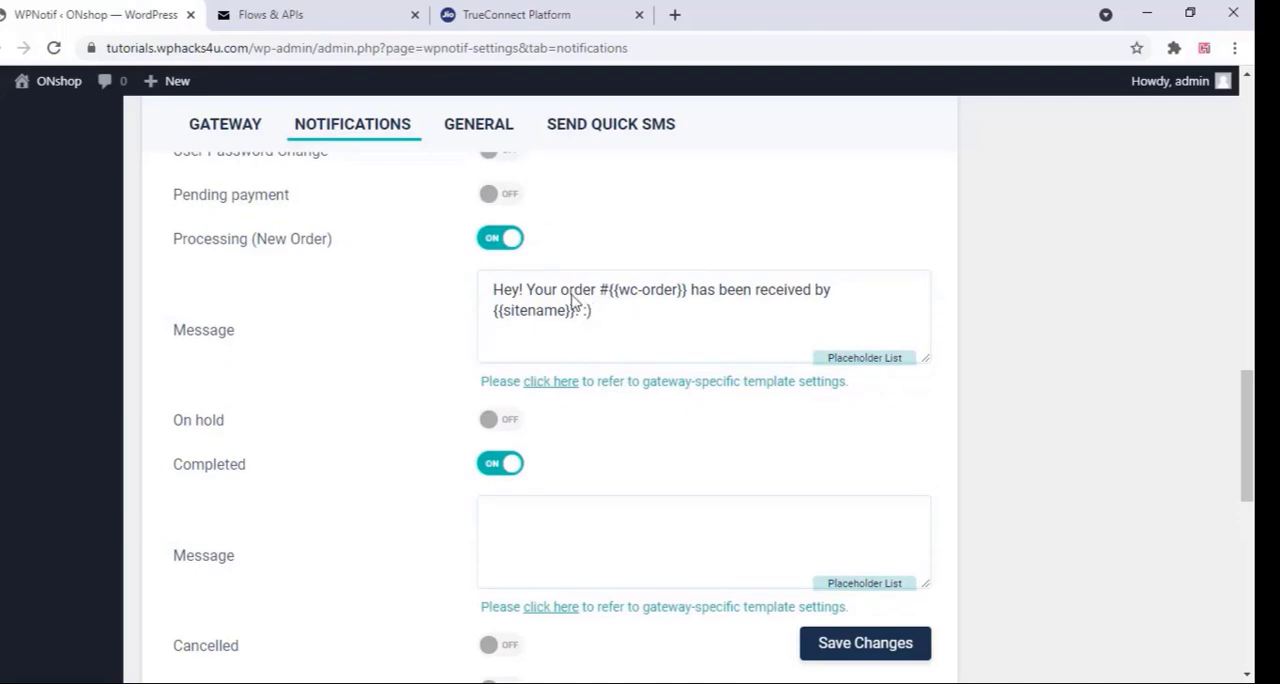
# Look up the {{wc-order}} placeholder from the customer's Processing (New Order) message in the Placeholders for Message Template page
pyautogui.moveTo(620, 327); pyautogui.dragTo(487, 292)
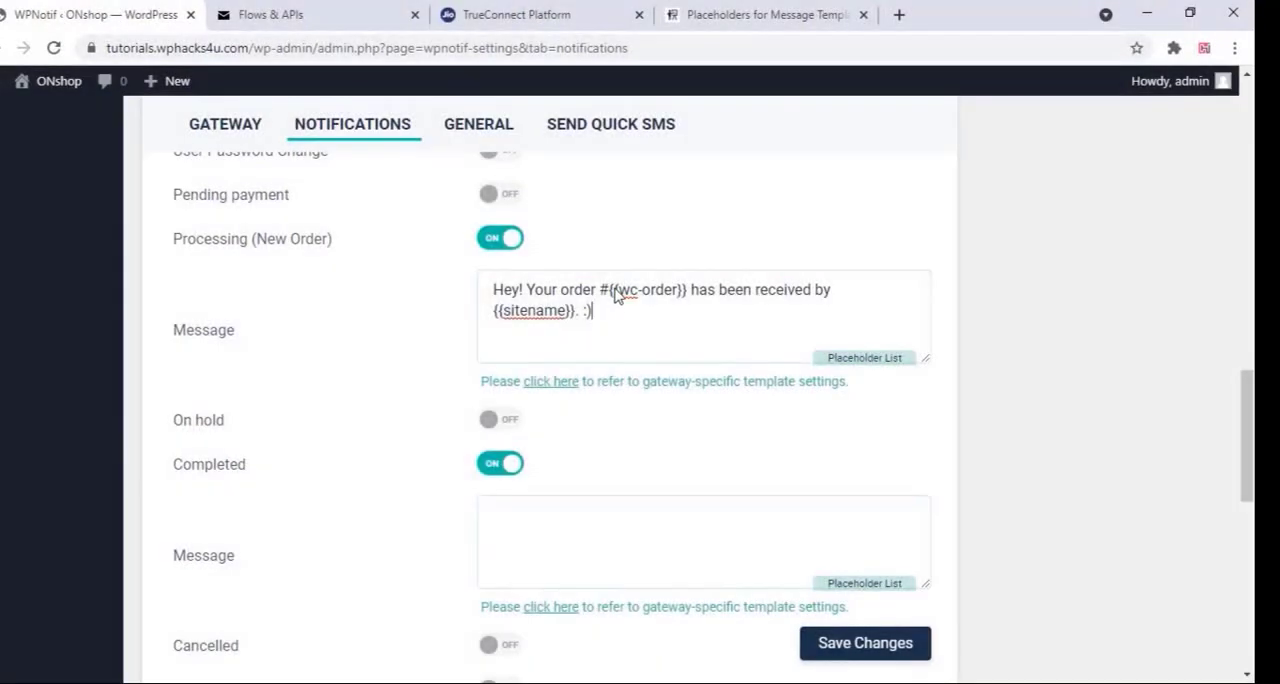
pyautogui.moveTo(613, 290); pyautogui.dragTo(683, 295)
pyautogui.click(694, 14)
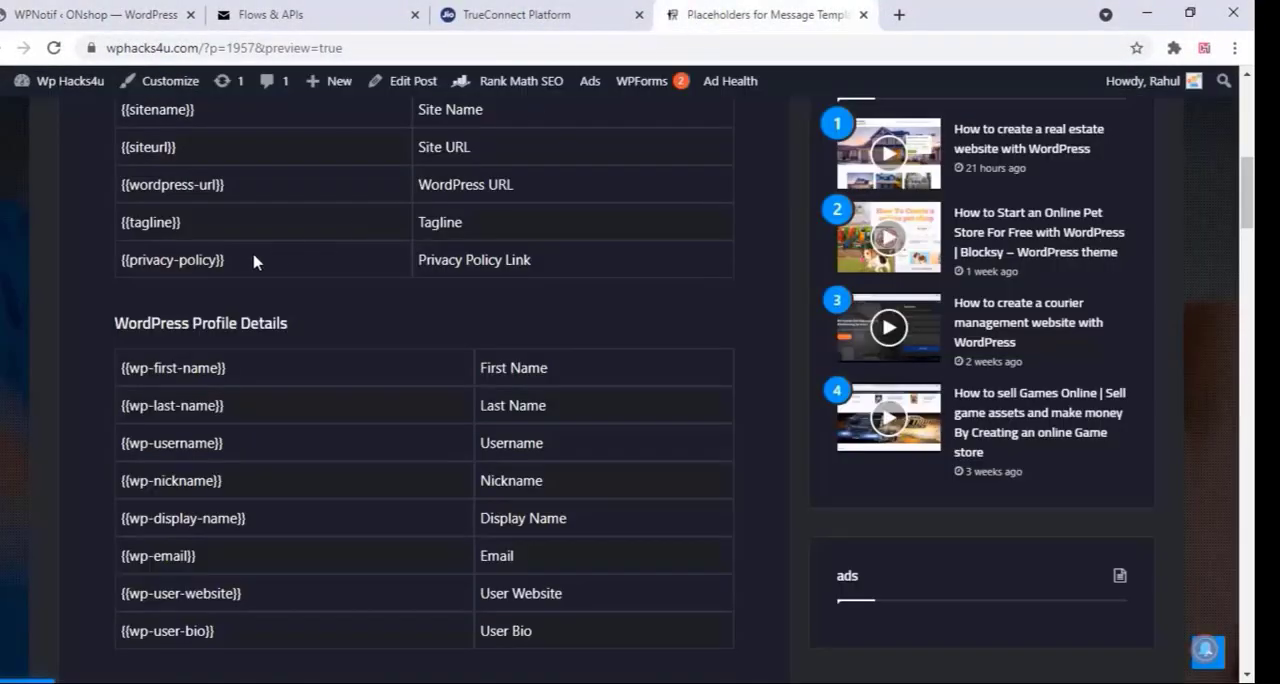
pyautogui.scroll(1, 253, 262)
pyautogui.scroll(-4, 253, 262)
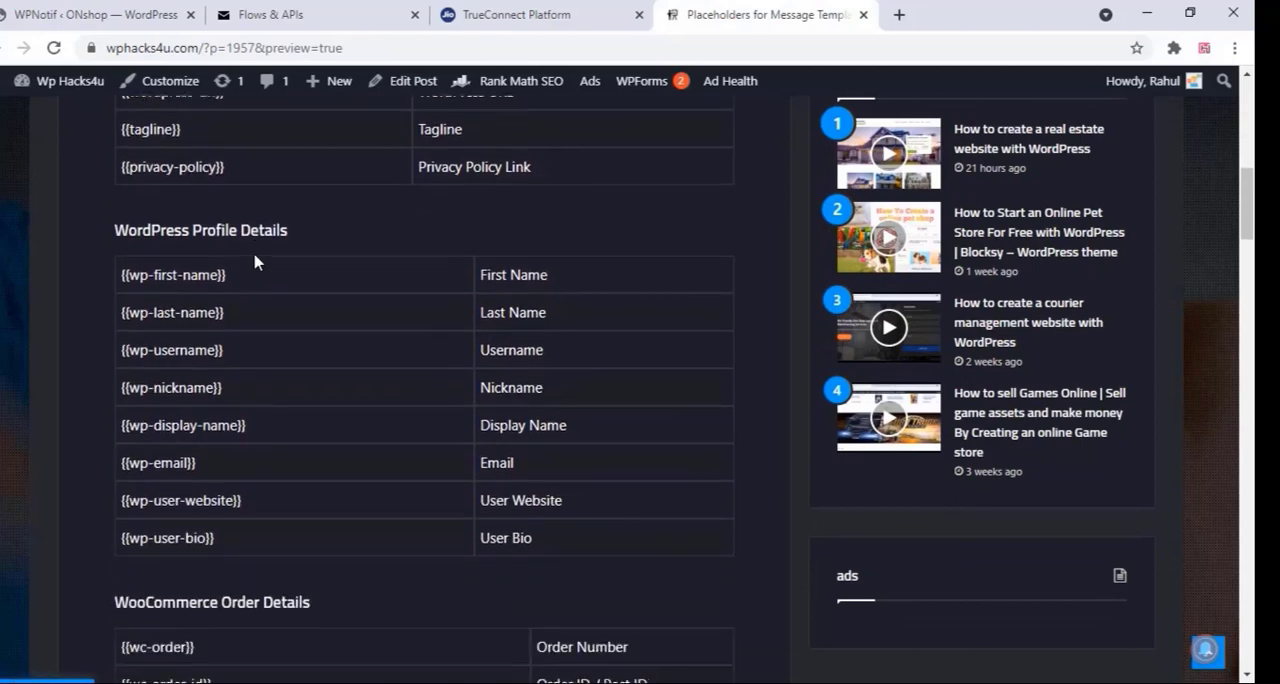
pyautogui.scroll(-1, 256, 265)
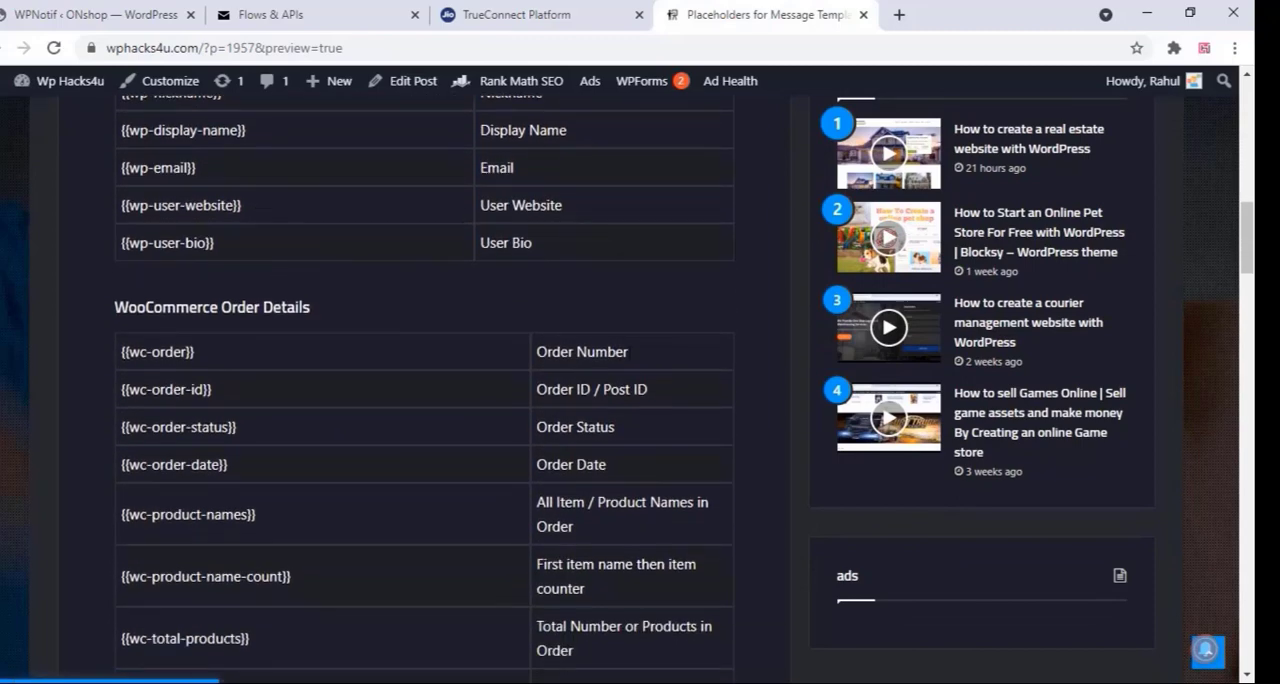
pyautogui.moveTo(632, 352); pyautogui.dragTo(538, 352)
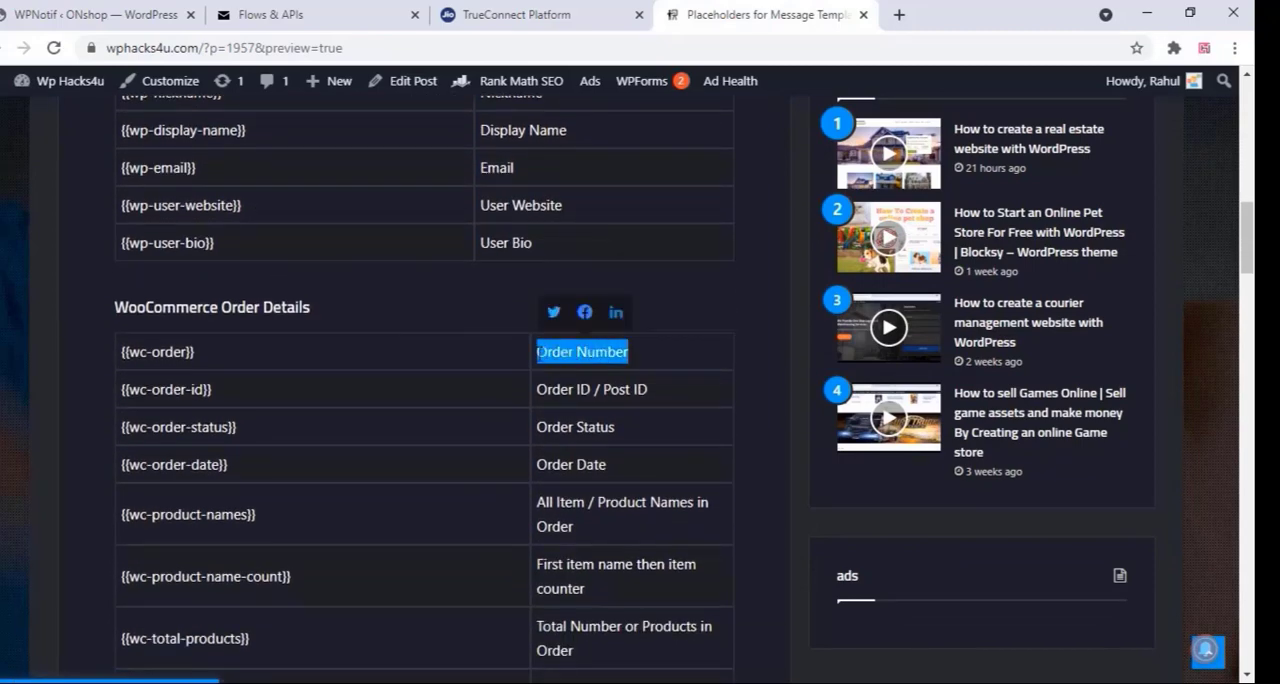
# Check the message's {{sitename}} placeholder against the General section of the placeholder list
pyautogui.click(90, 15)
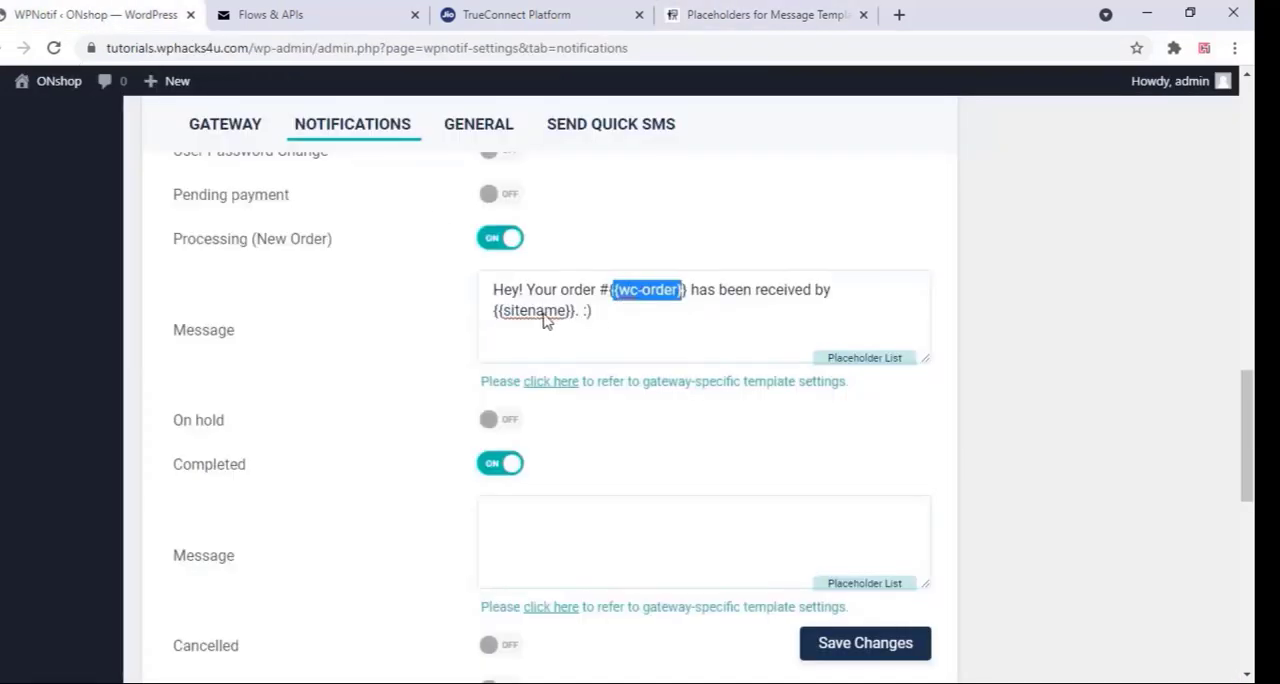
pyautogui.click(730, 15)
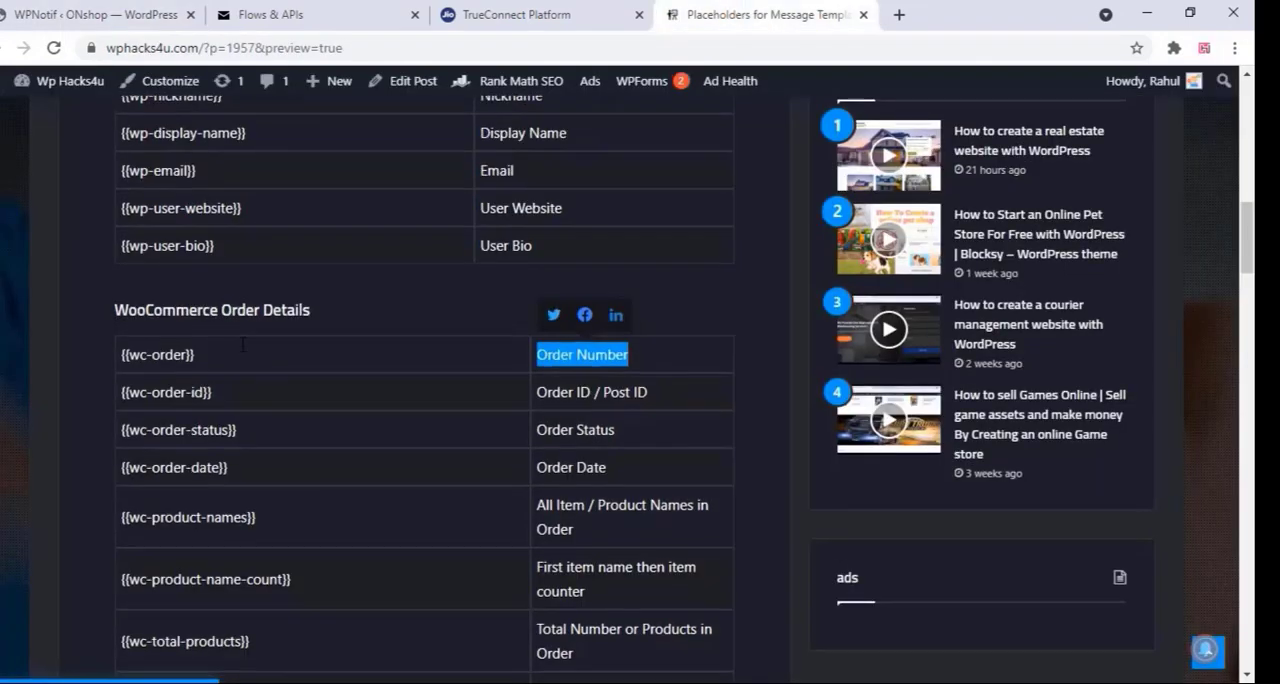
pyautogui.scroll(5, 242, 352)
pyautogui.scroll(2, 242, 352)
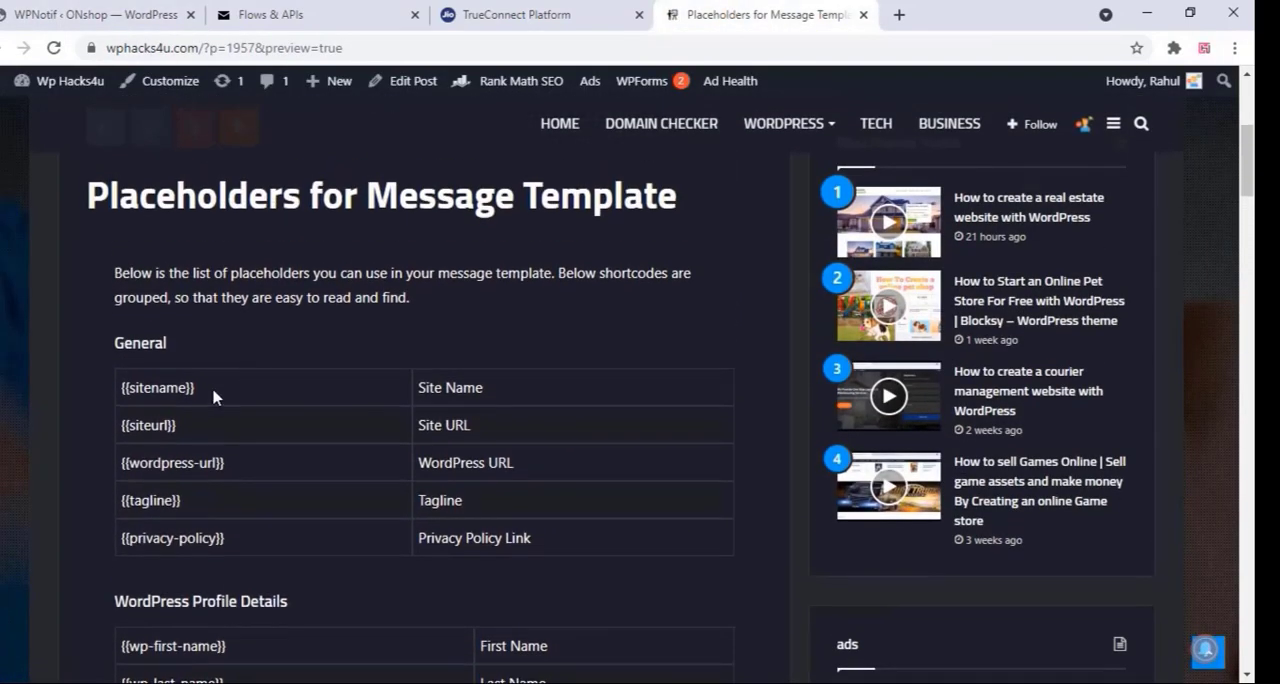
pyautogui.moveTo(205, 390); pyautogui.dragTo(117, 388)
pyautogui.moveTo(497, 395); pyautogui.dragTo(414, 395)
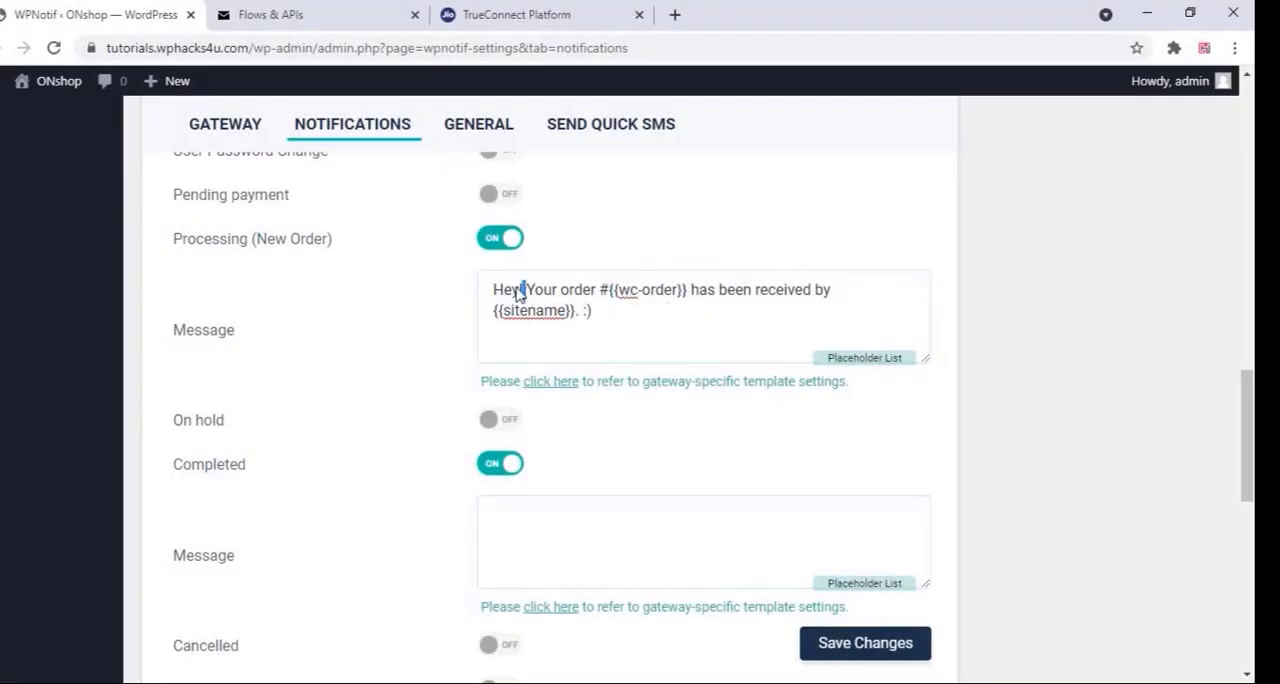
# Replace the greeting "Hey!" with "Dear" in the customer's Processing (New Order) message
pyautogui.moveTo(524, 290); pyautogui.dragTo(480, 293)
pyautogui.write('Dear')
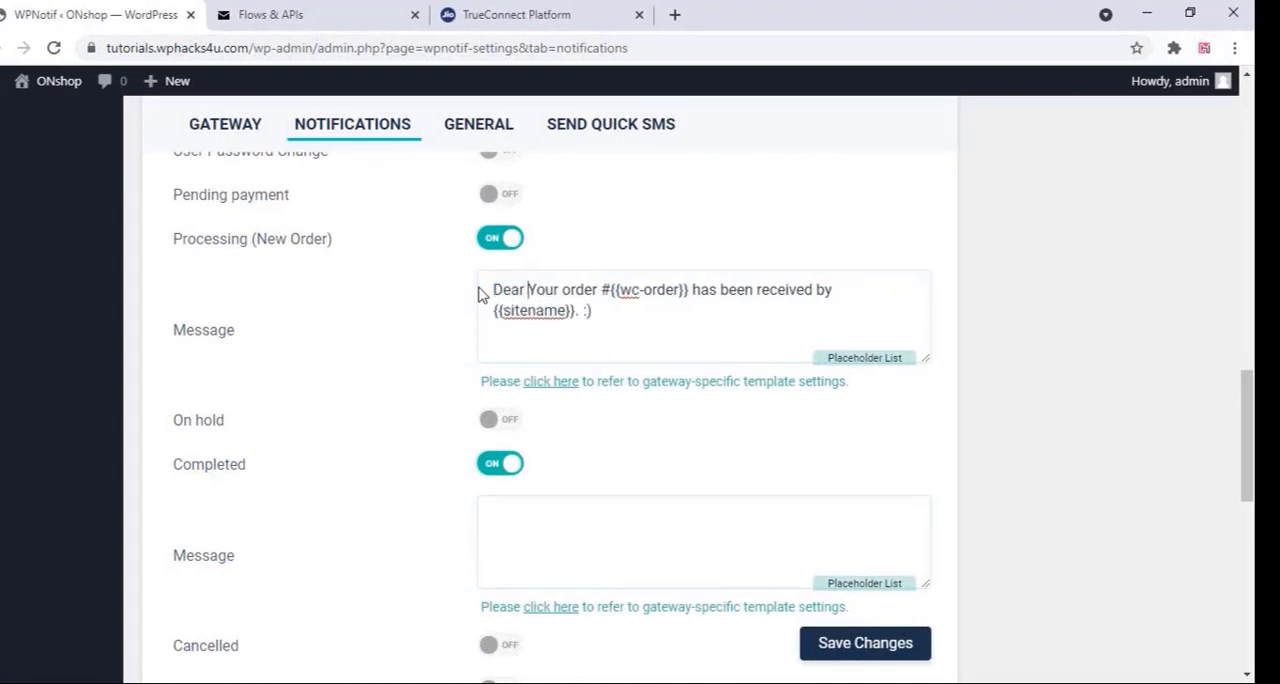
# Copy the {{wc-billing-first-name}} placeholder from the WooCommerce Billing Details section of the Placeholders for Message Template page
pyautogui.click(900, 362)
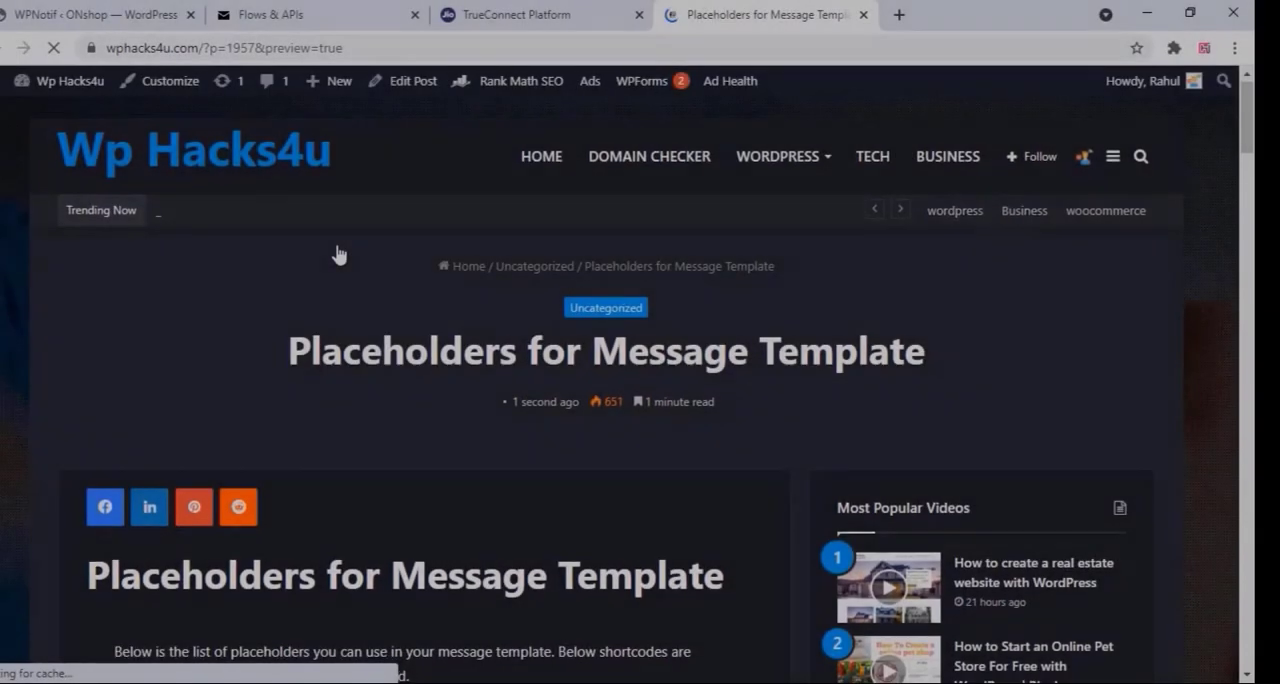
pyautogui.scroll(-5, 338, 255)
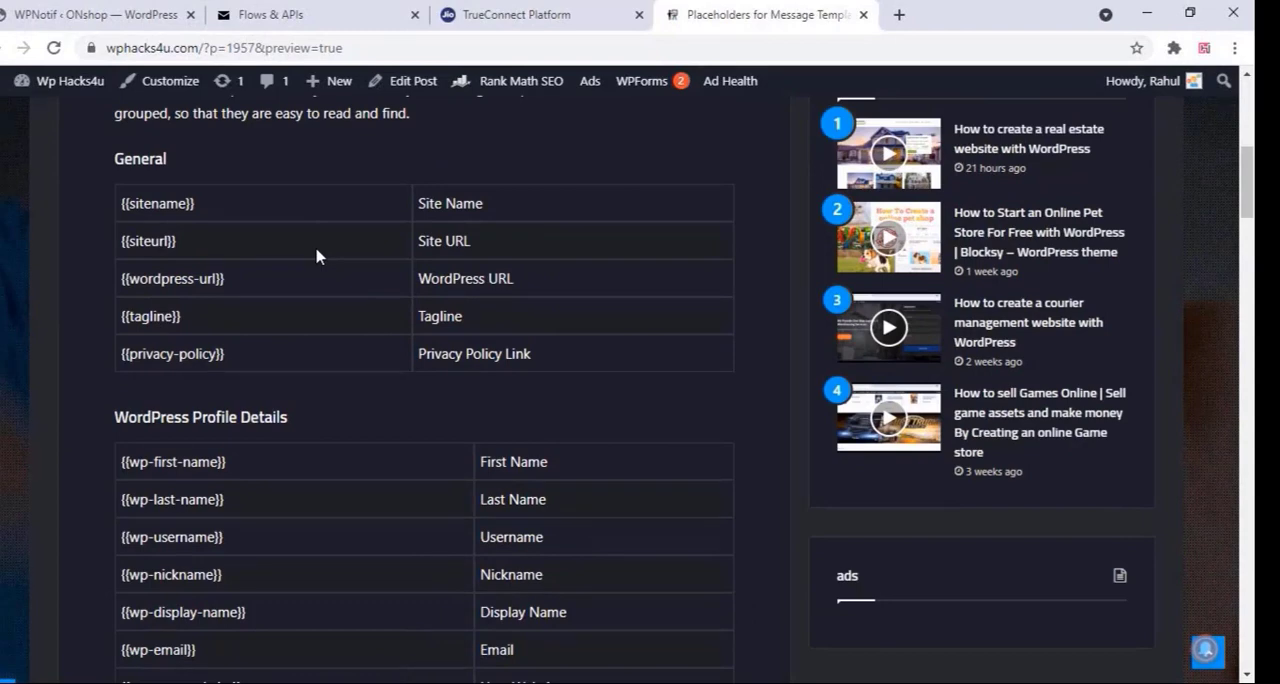
pyautogui.click(107, 8)
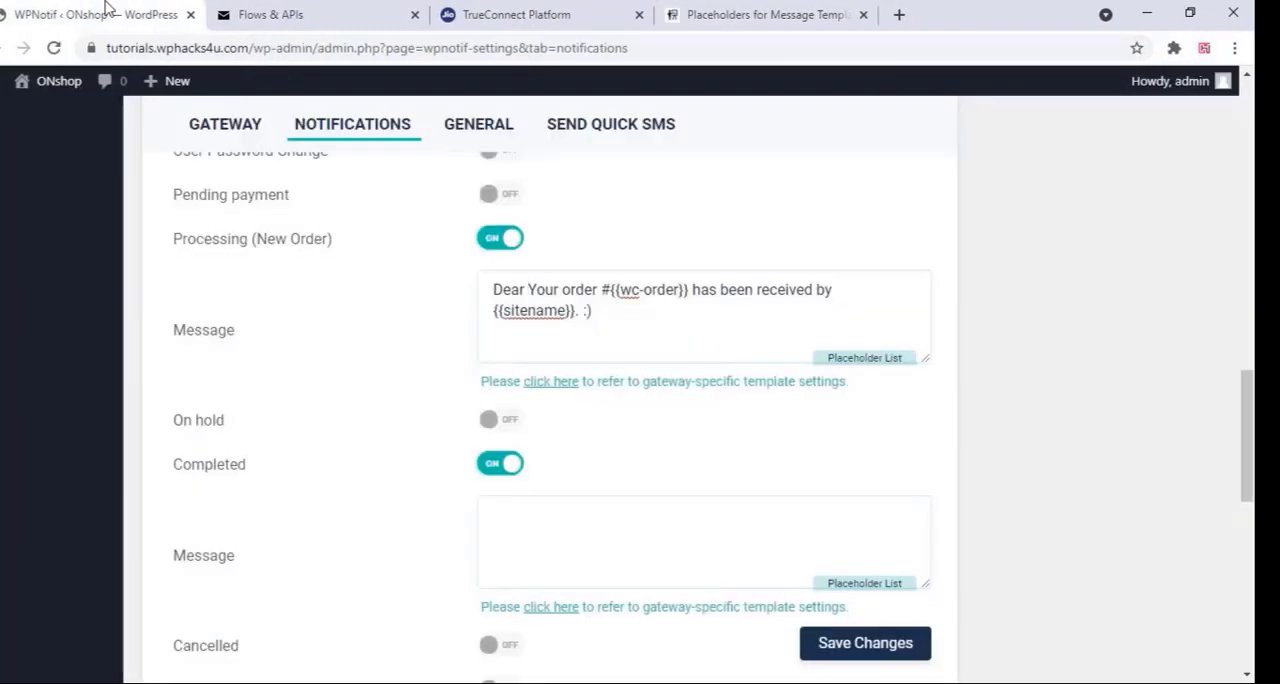
pyautogui.click(729, 12)
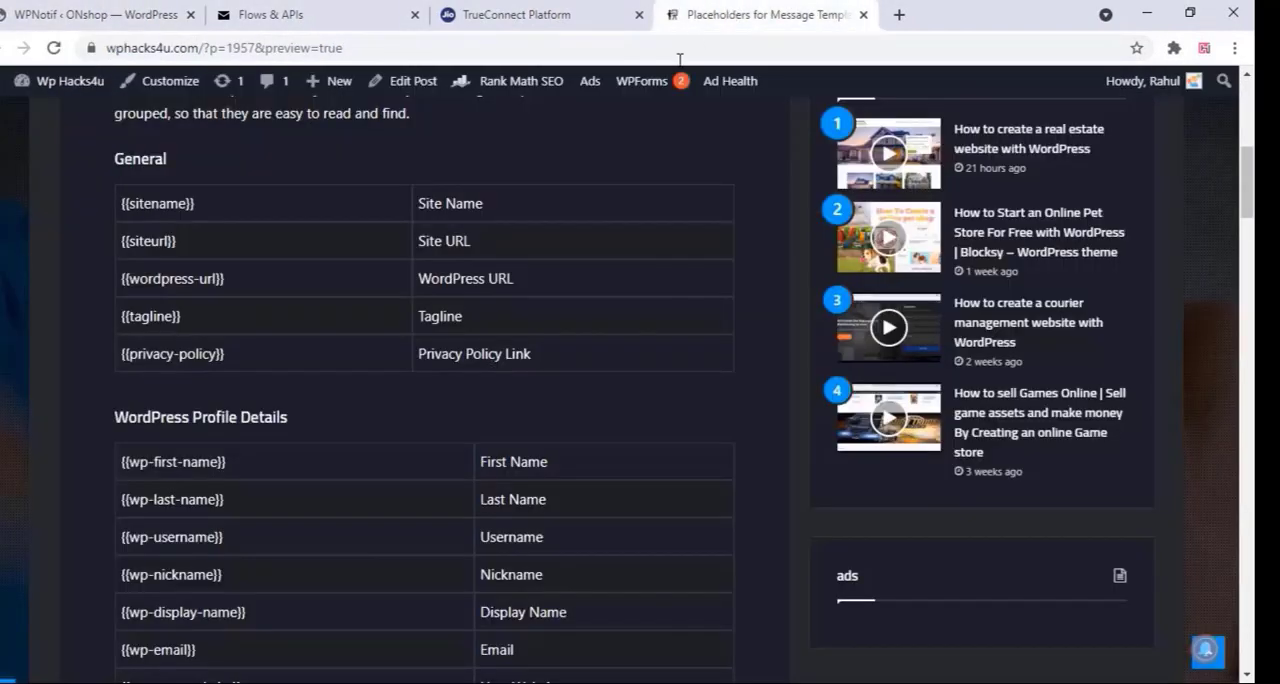
pyautogui.scroll(-2, 318, 288)
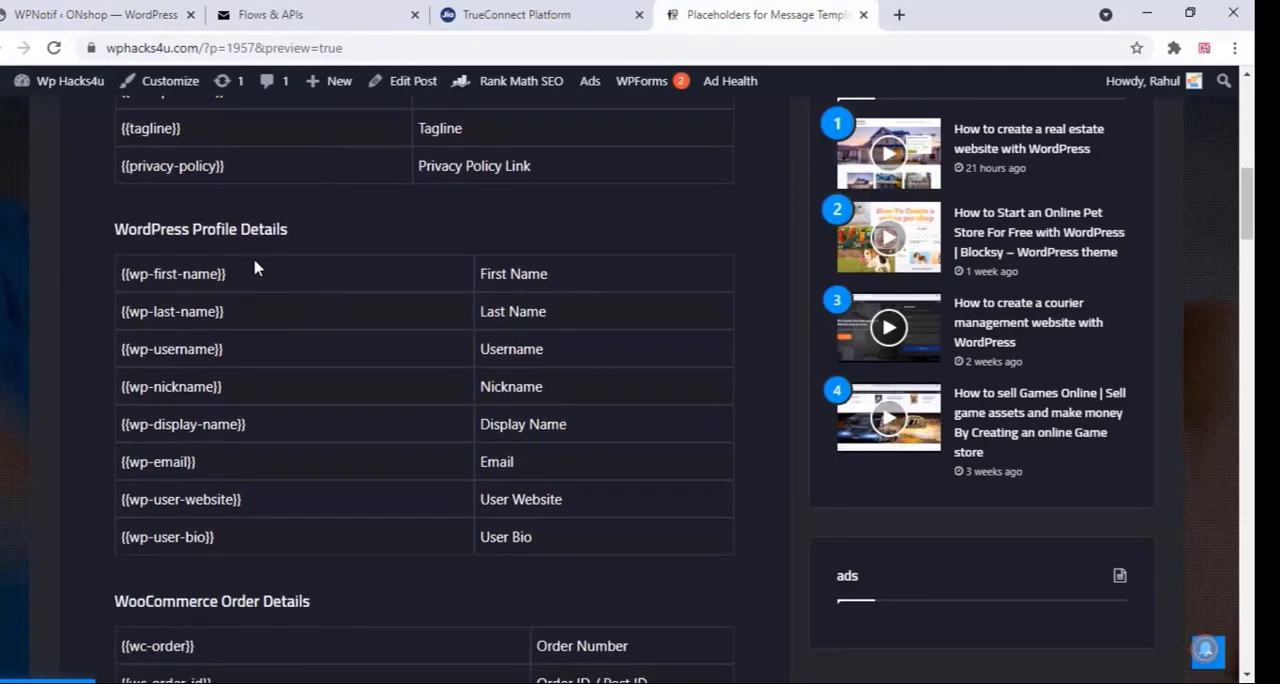
pyautogui.scroll(-1, 254, 267)
pyautogui.scroll(-8, 254, 263)
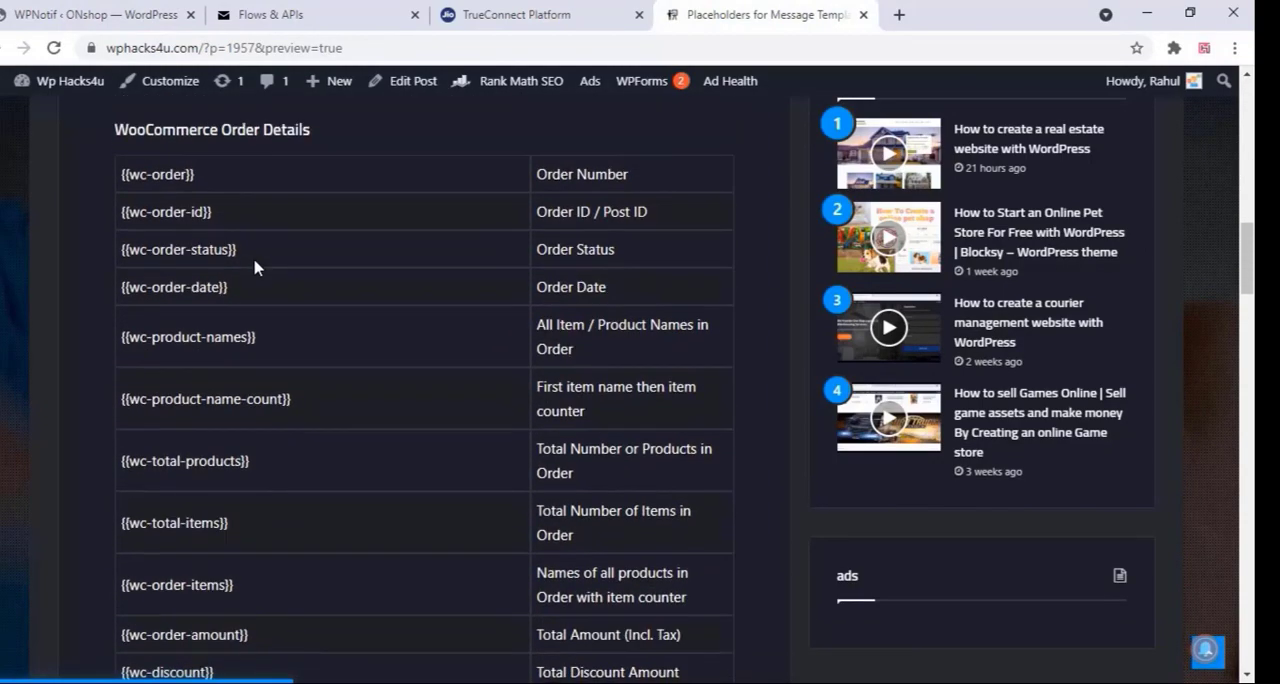
pyautogui.scroll(-5, 254, 263)
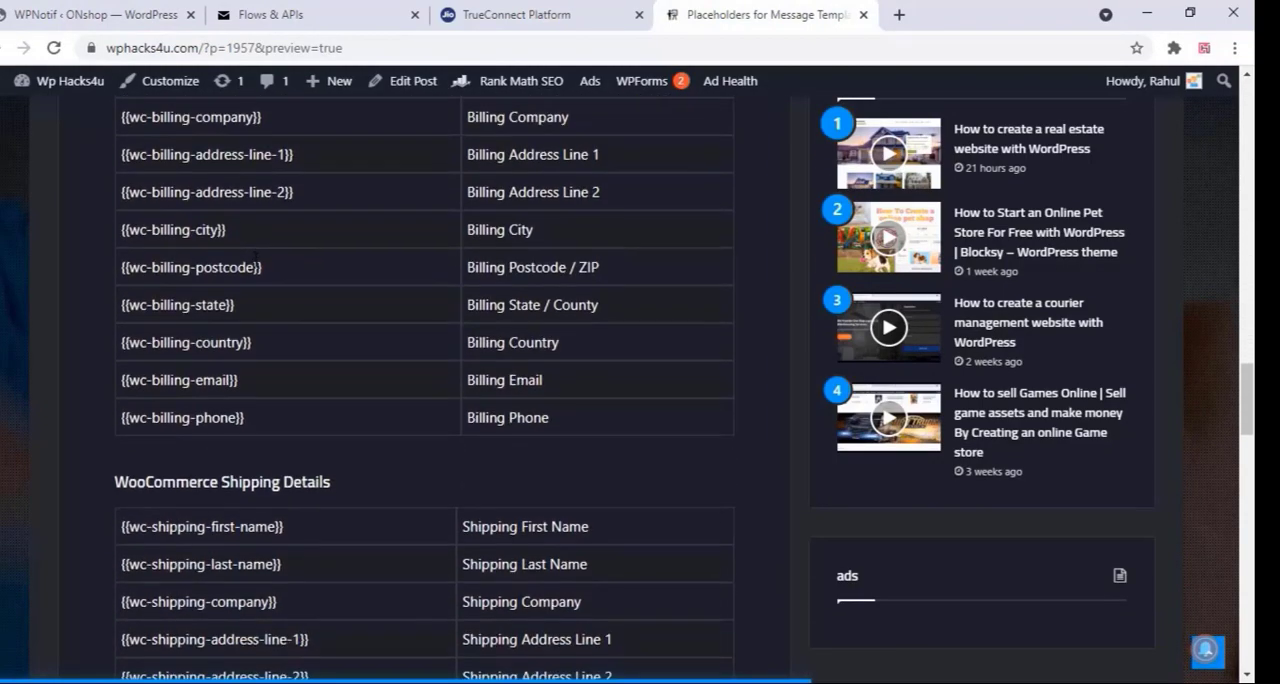
pyautogui.scroll(3, 290, 336)
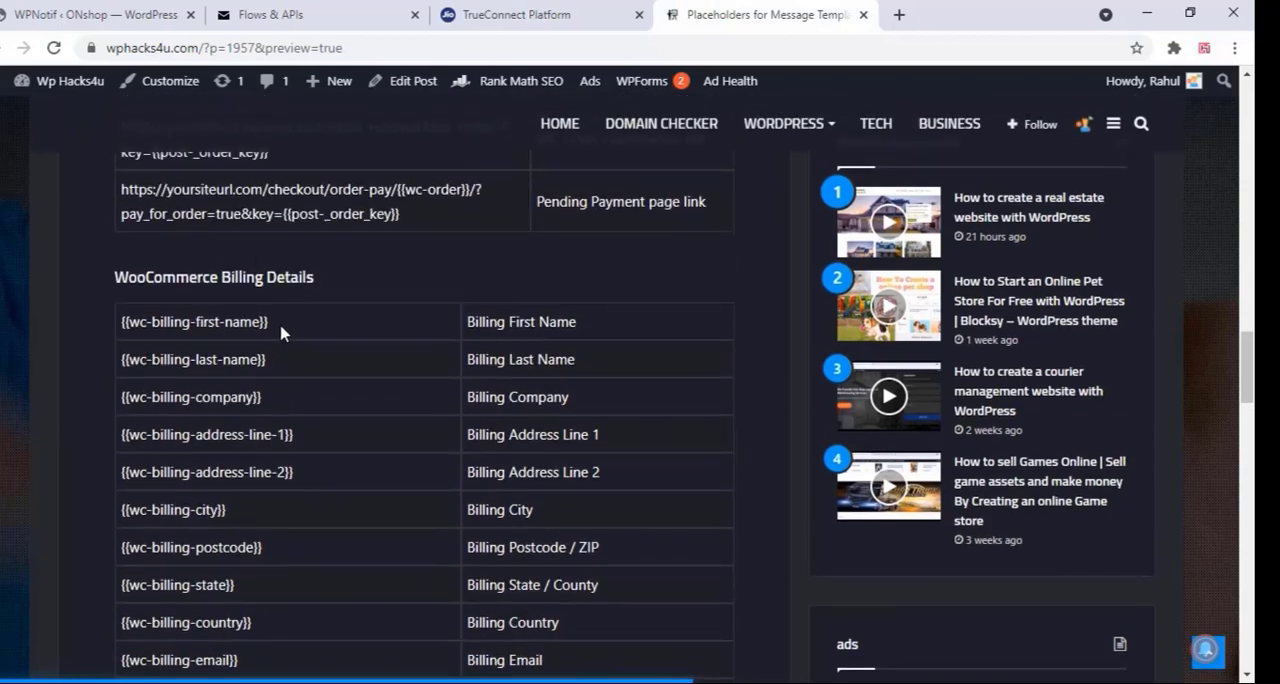
pyautogui.moveTo(280, 333); pyautogui.dragTo(121, 326)
pyautogui.rightClick(123, 326)
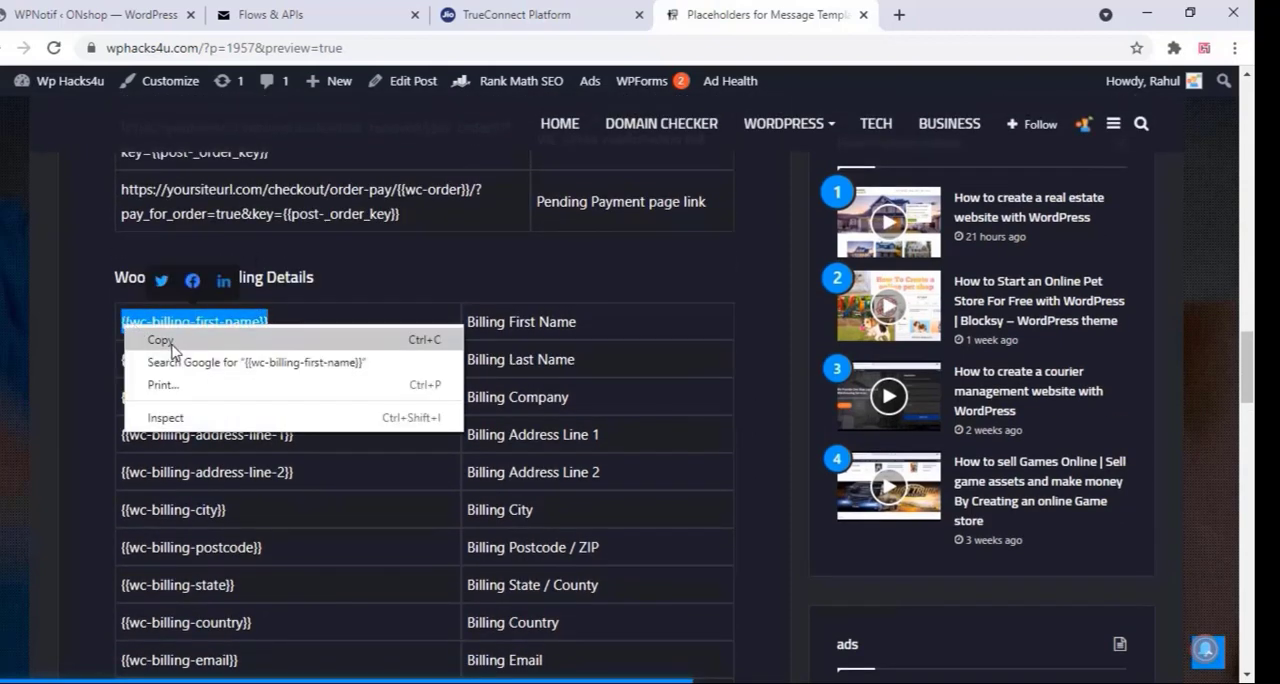
pyautogui.click(162, 340)
# Insert {{wc-billing-first-name}} and a period after "Dear" in the customer's Processing (New Order) message, and replace its ending after {{sitename}} with "and its now being"
pyautogui.click(86, 20)
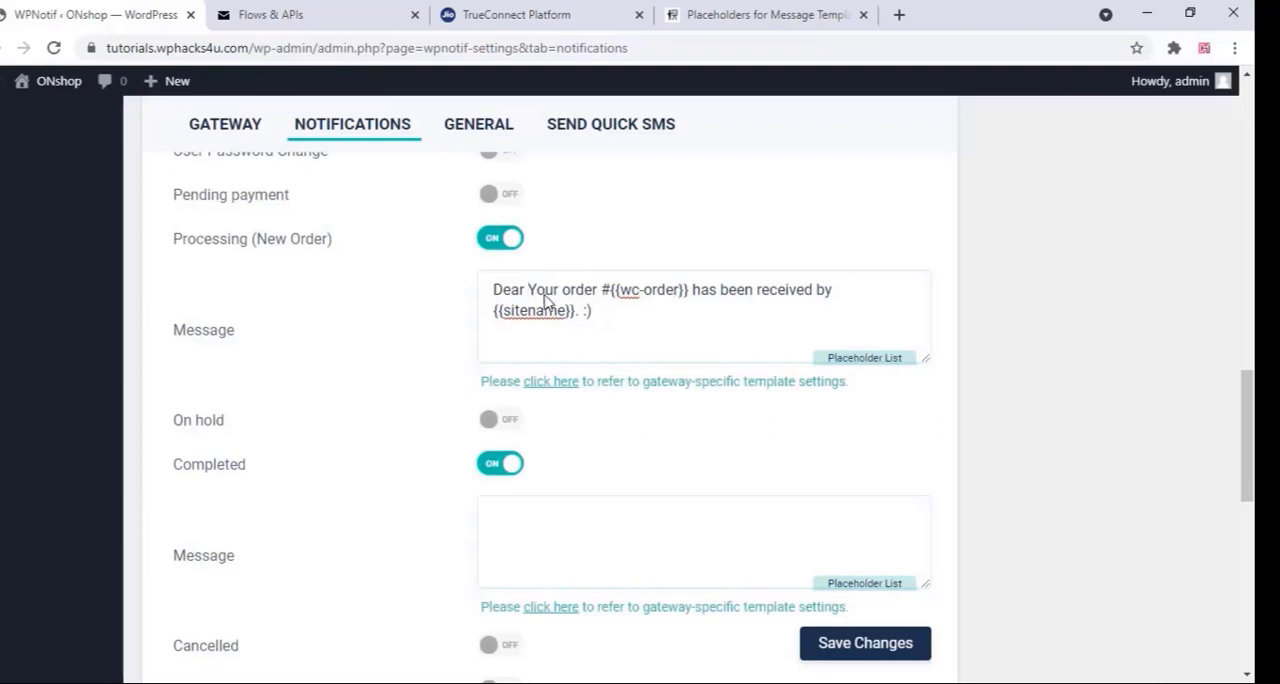
pyautogui.click(530, 290)
pyautogui.hotkey('ctrl', 'v')
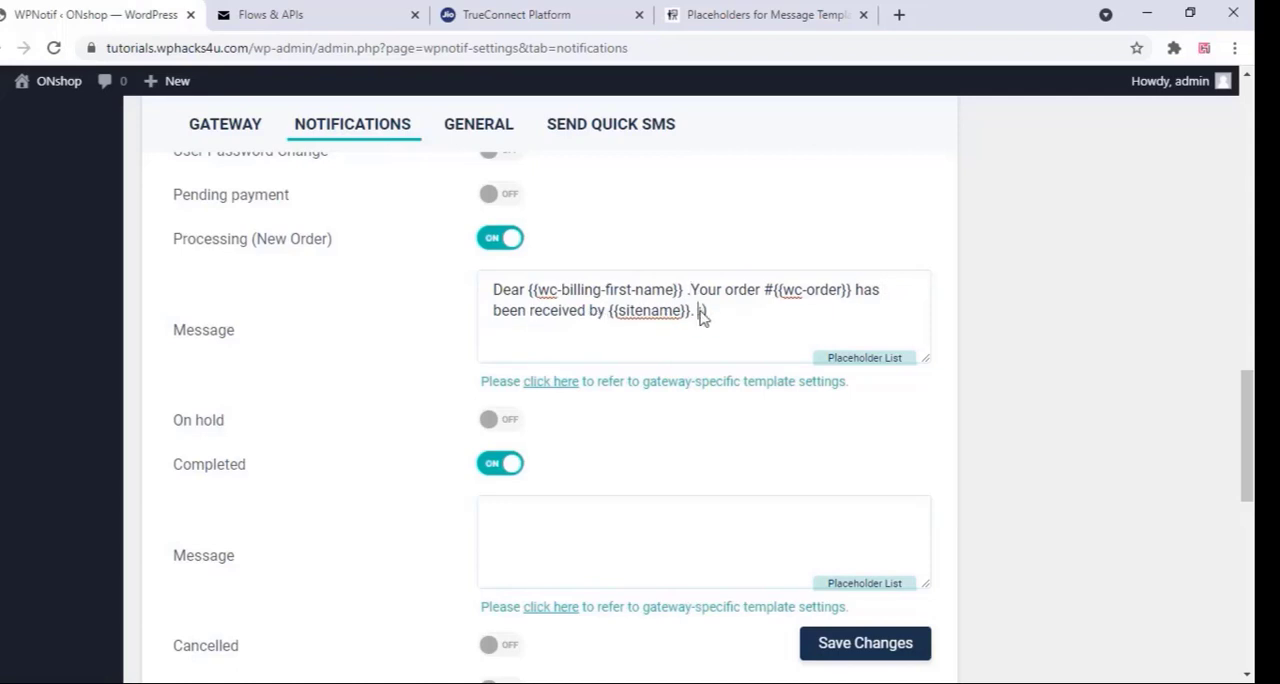
pyautogui.moveTo(702, 314); pyautogui.dragTo(692, 312)
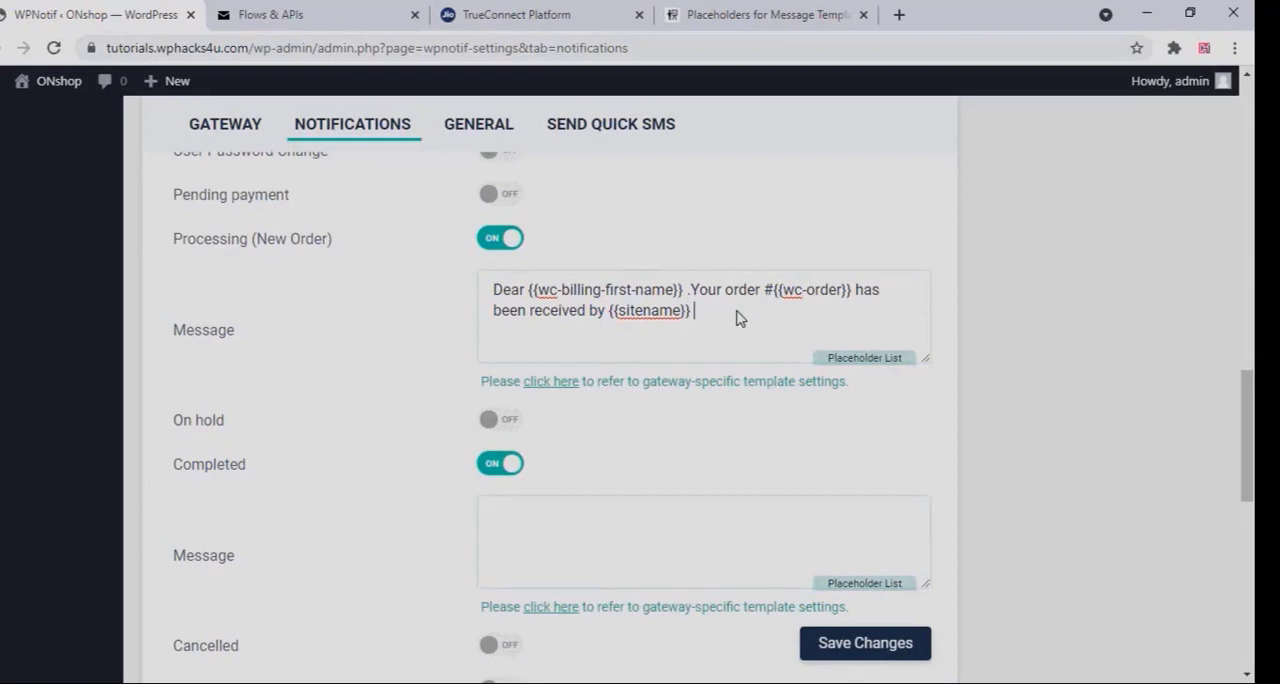
pyautogui.write('and its now being')
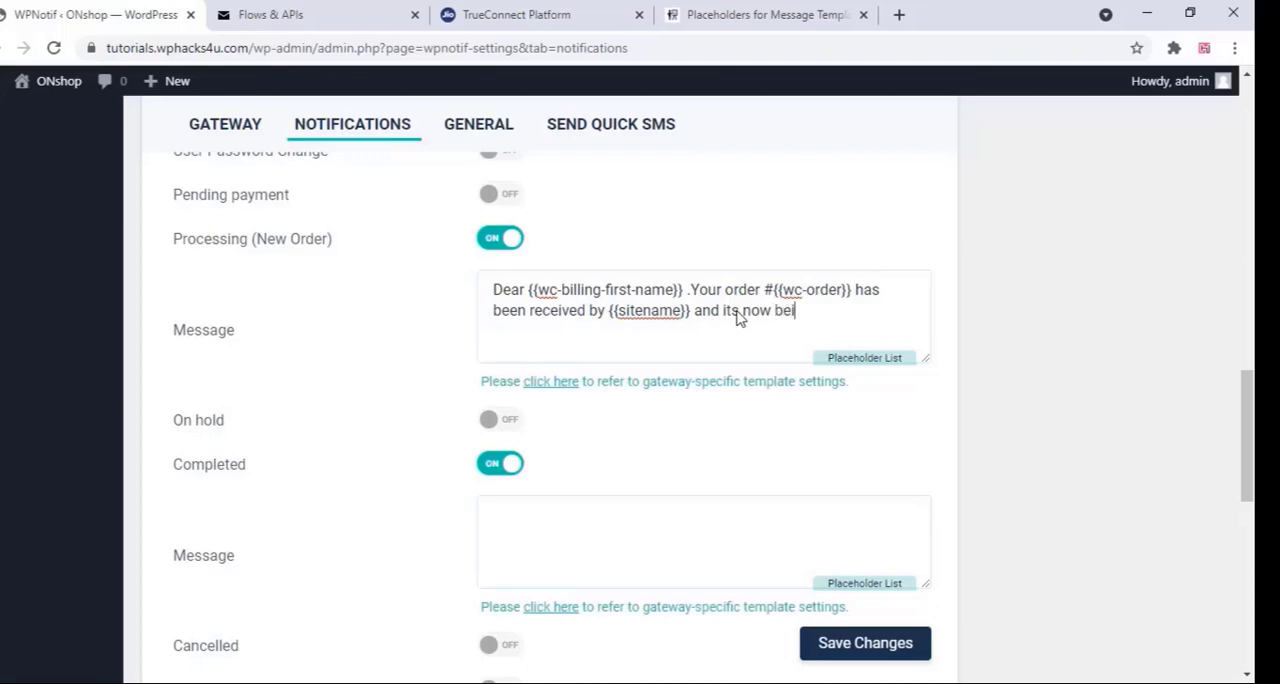
# Copy the {{wc-order-status}} placeholder from the WooCommerce Order Details section of the placeholder page
pyautogui.click(766, 18)
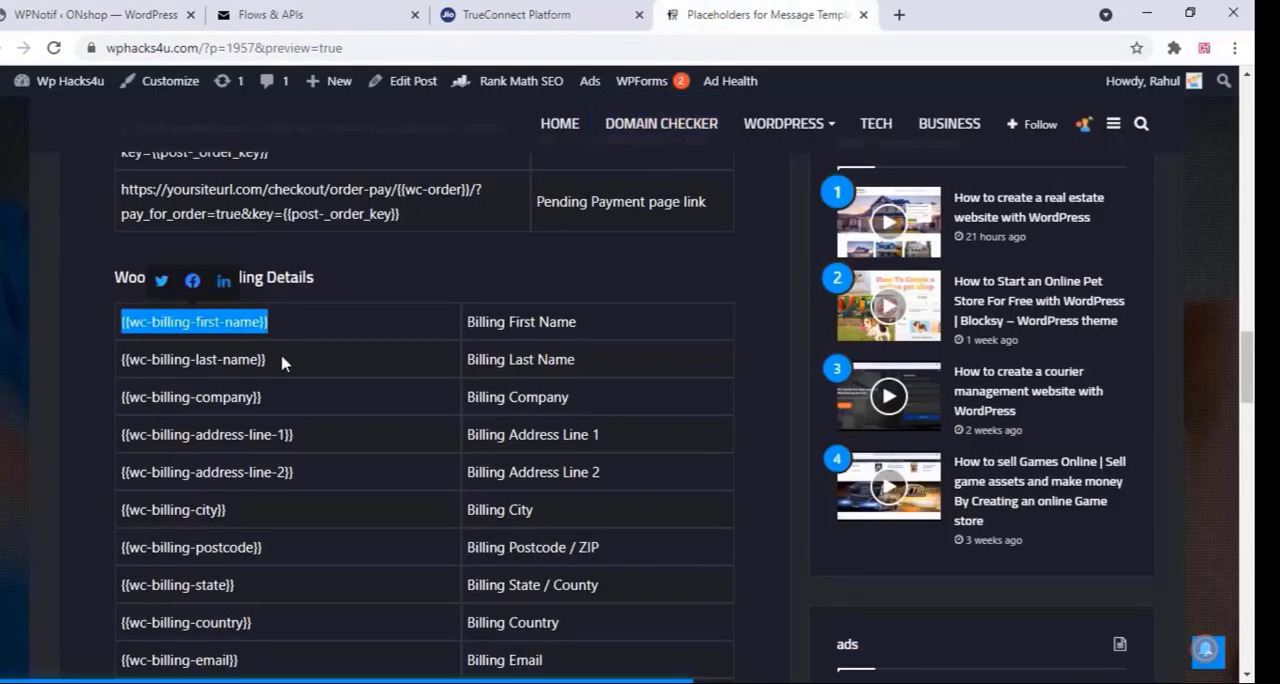
pyautogui.scroll(5, 285, 364)
pyautogui.scroll(3, 284, 364)
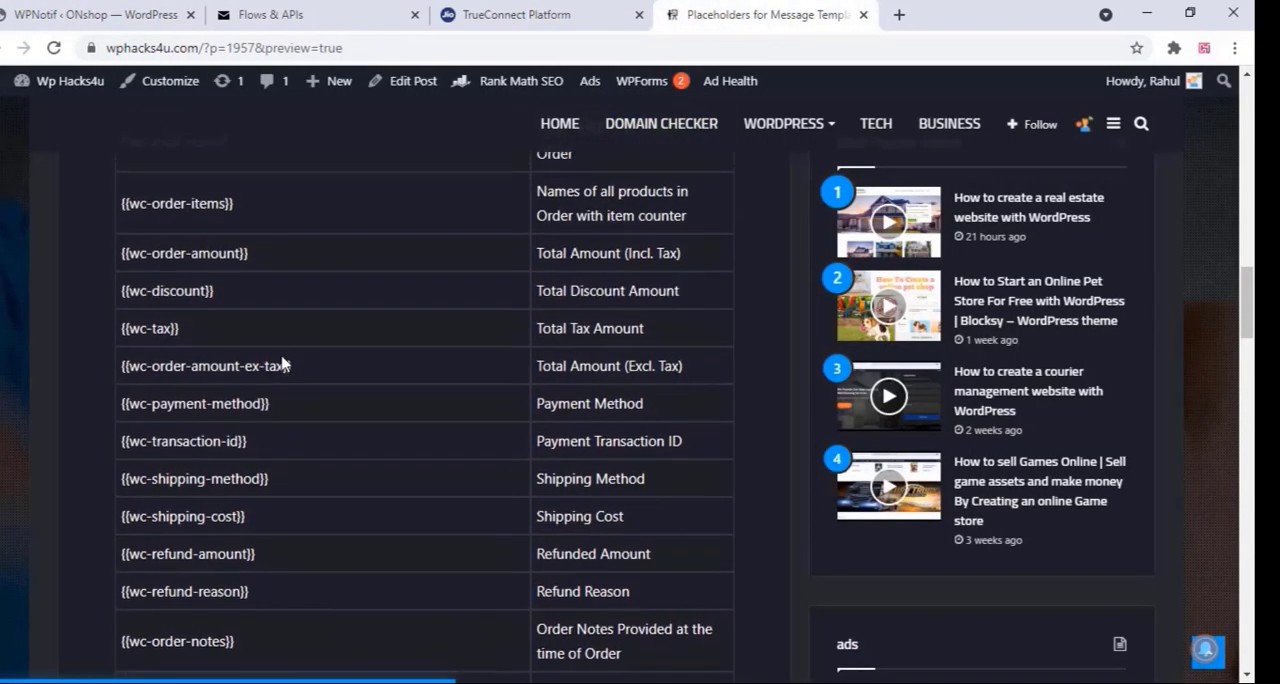
pyautogui.scroll(3, 287, 364)
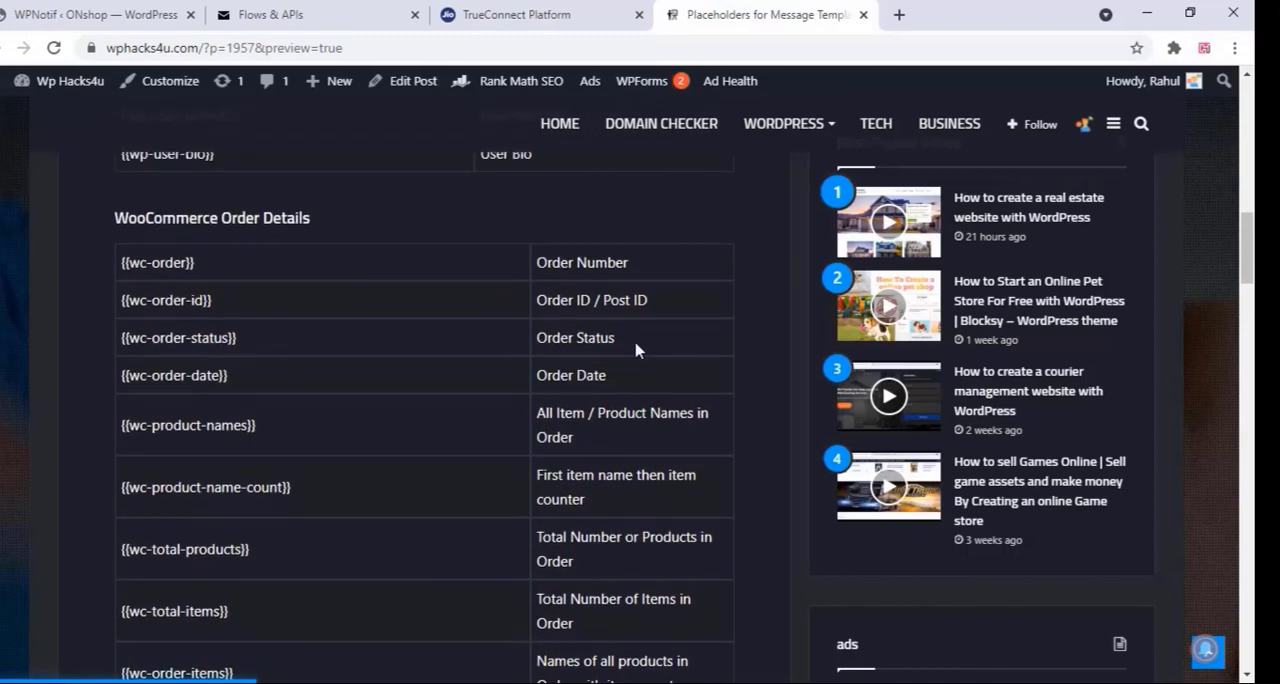
pyautogui.moveTo(629, 343); pyautogui.dragTo(535, 341)
pyautogui.moveTo(252, 347); pyautogui.dragTo(123, 340)
pyautogui.rightClick(132, 334)
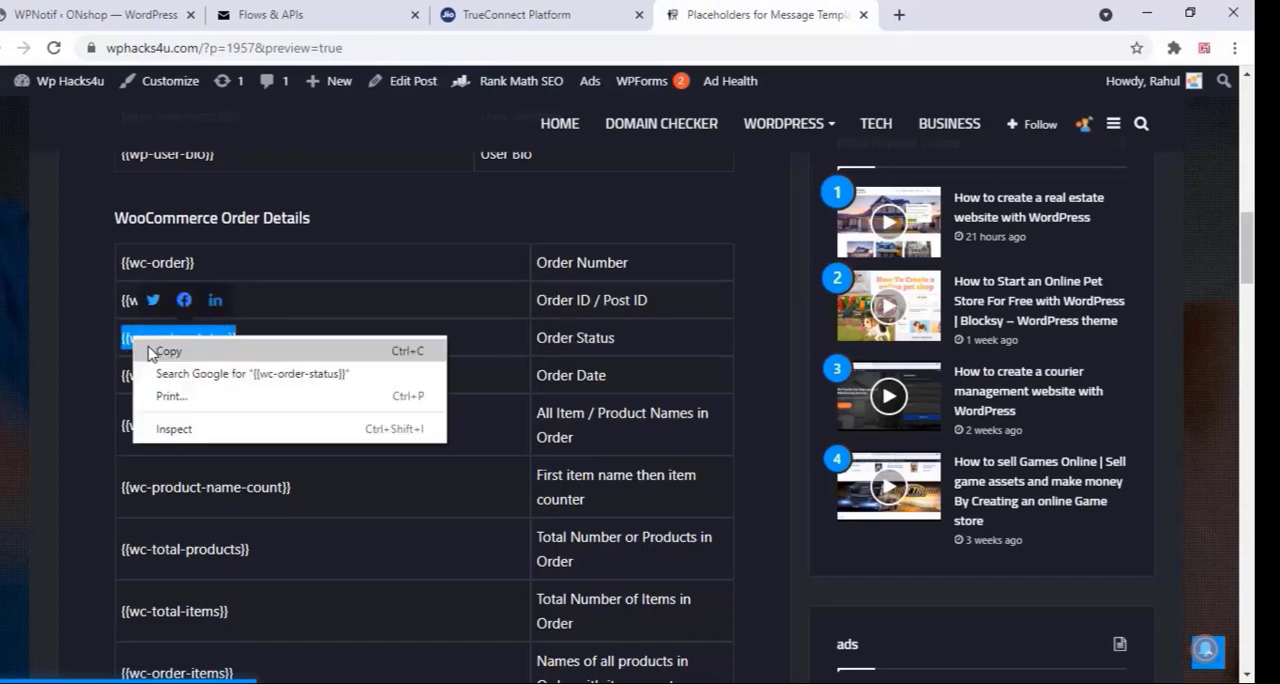
pyautogui.click(165, 346)
# Append {{wc-order-status}} to the end of the customer's Processing (New Order) message and save the notification settings
pyautogui.click(114, 8)
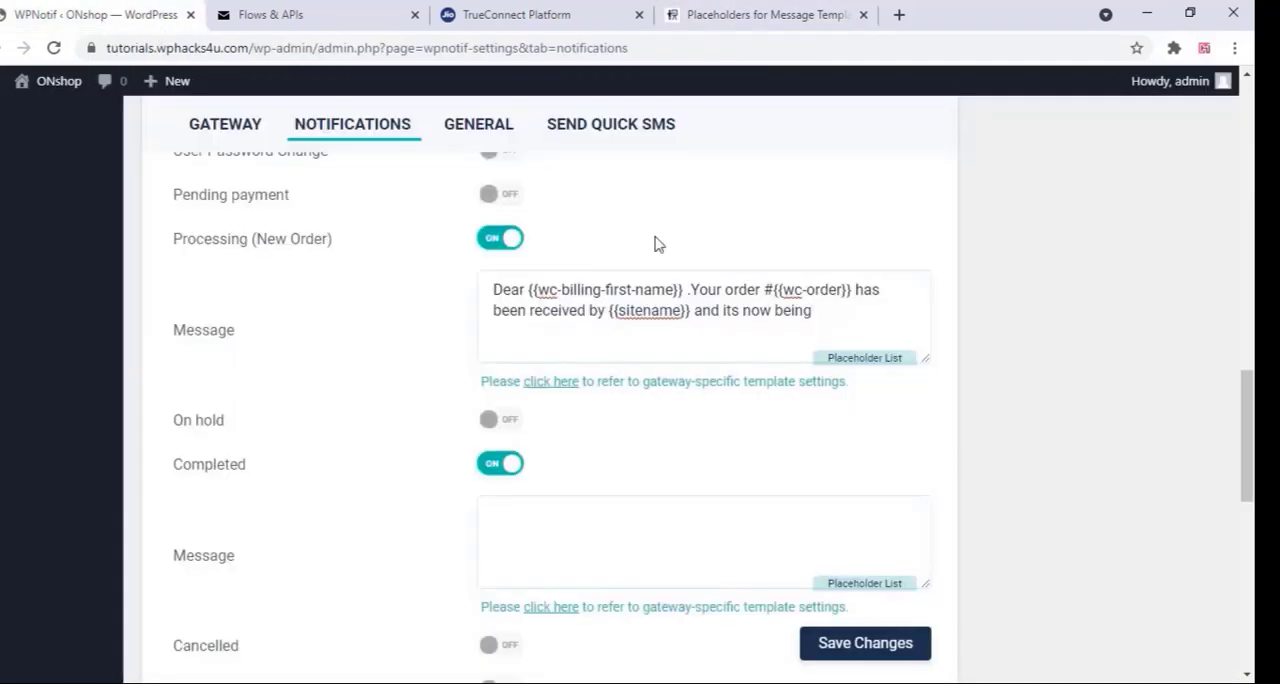
pyautogui.click(818, 315)
pyautogui.rightClick(820, 316)
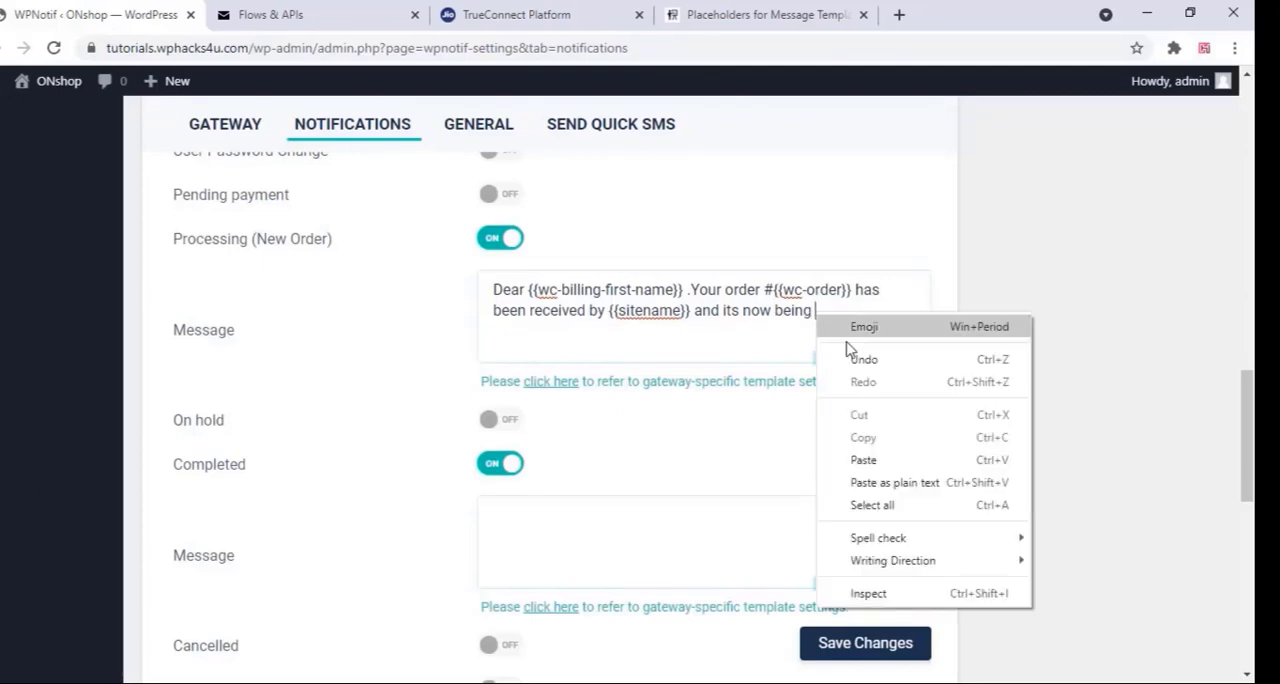
pyautogui.click(864, 460)
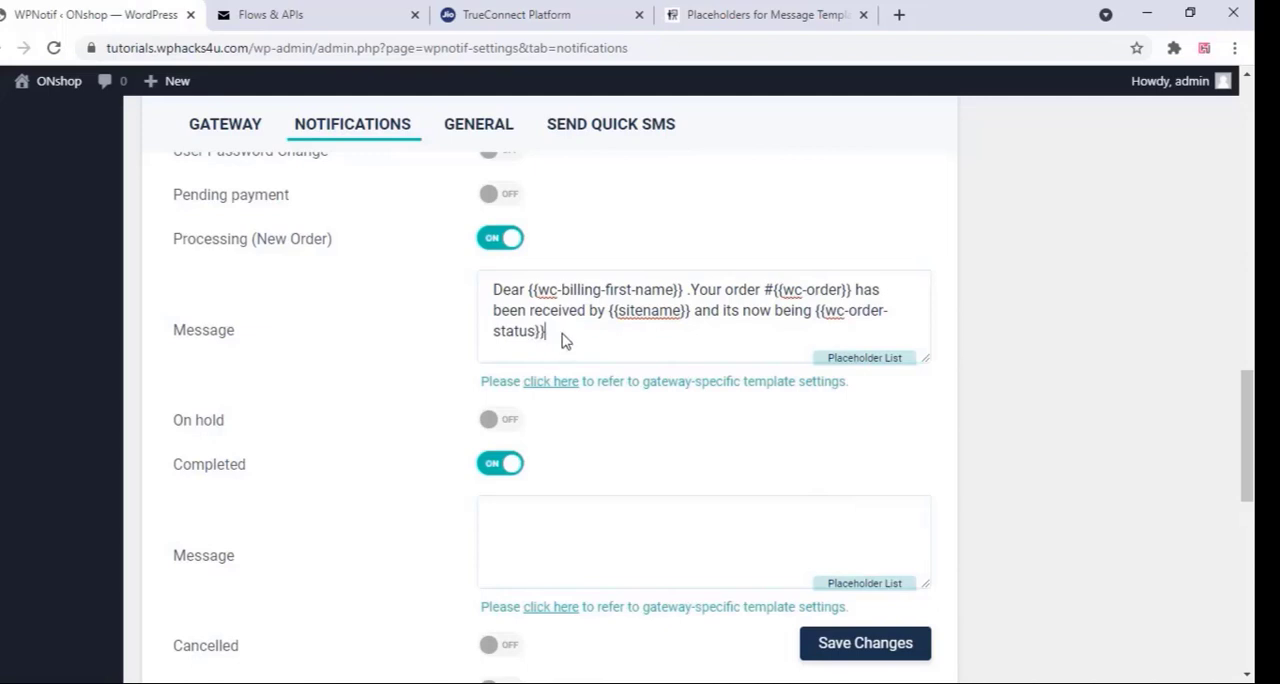
pyautogui.click(851, 651)
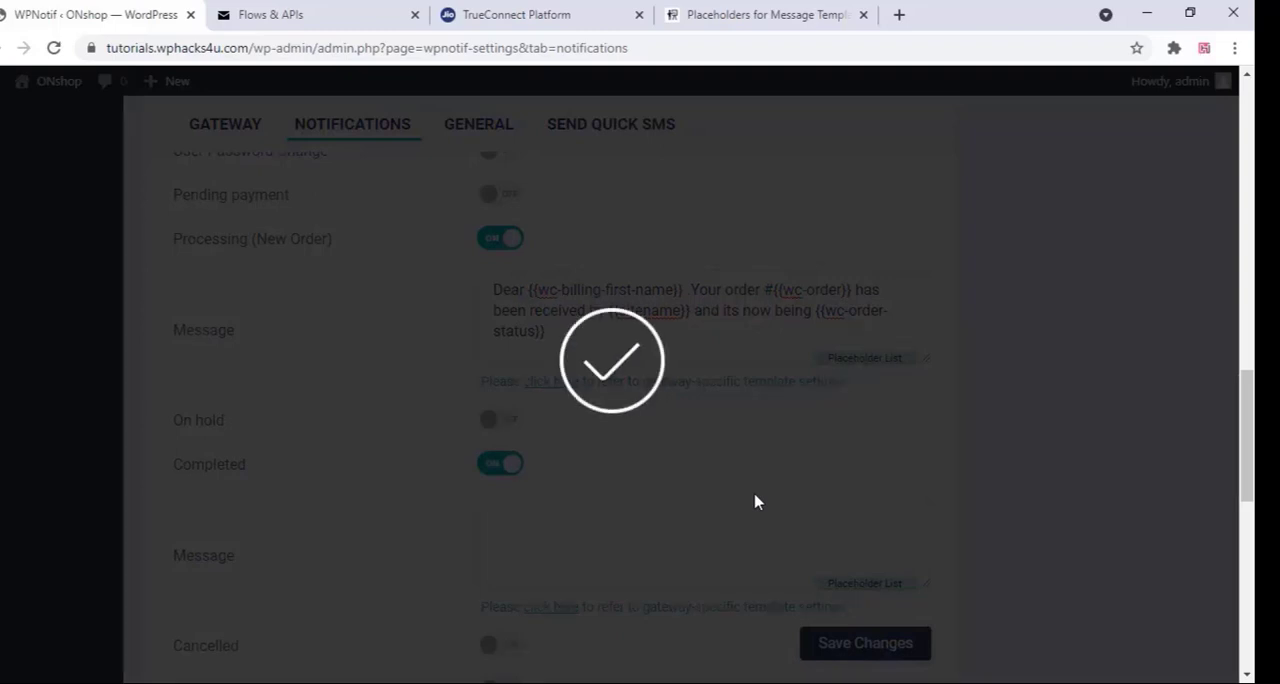
# Append "for the product" after {{wc-order-amount}} in the Processing (New Order) message under Admin Notifications
pyautogui.scroll(5, 756, 502)
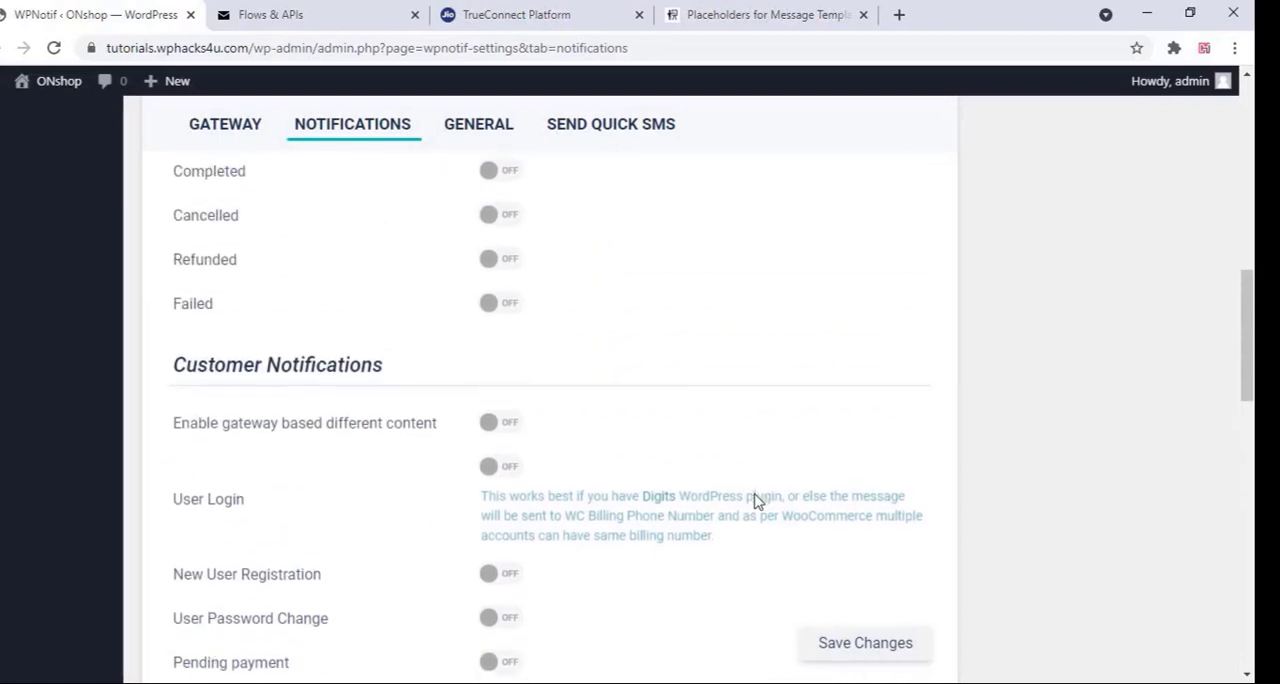
pyautogui.scroll(1, 755, 501)
pyautogui.scroll(-4, 754, 500)
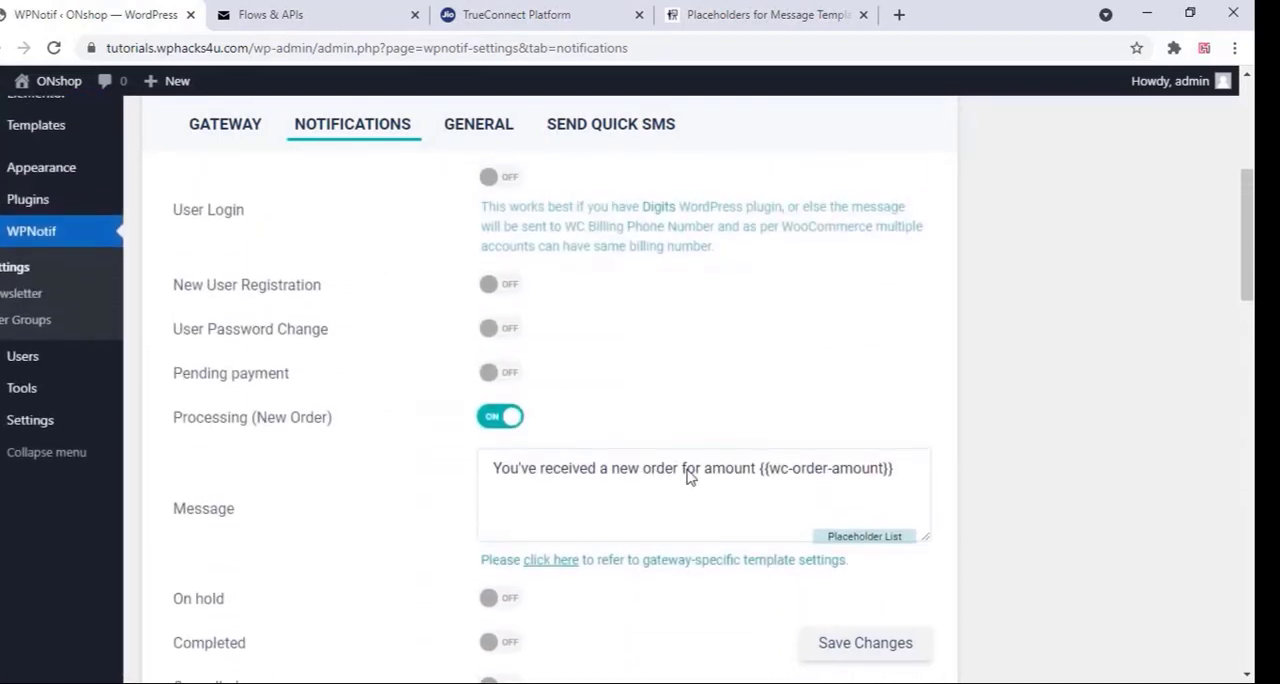
pyautogui.click(898, 478)
pyautogui.scroll(2, 372, 431)
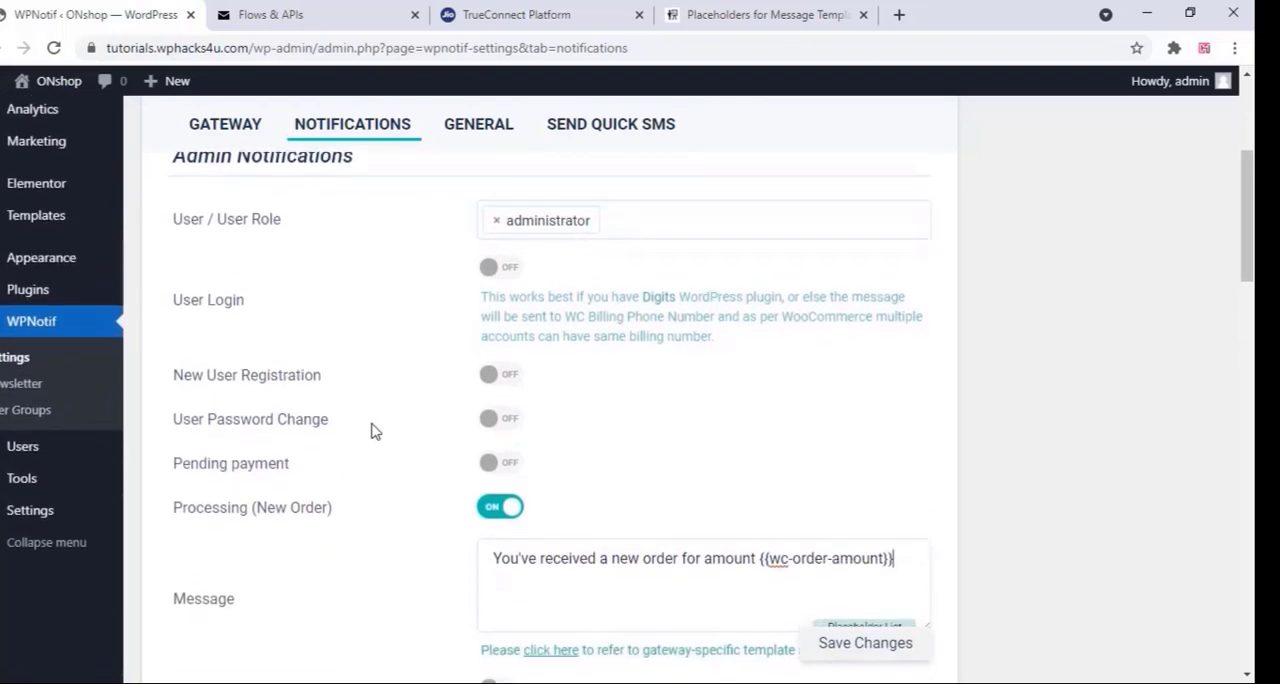
pyautogui.scroll(-2, 372, 431)
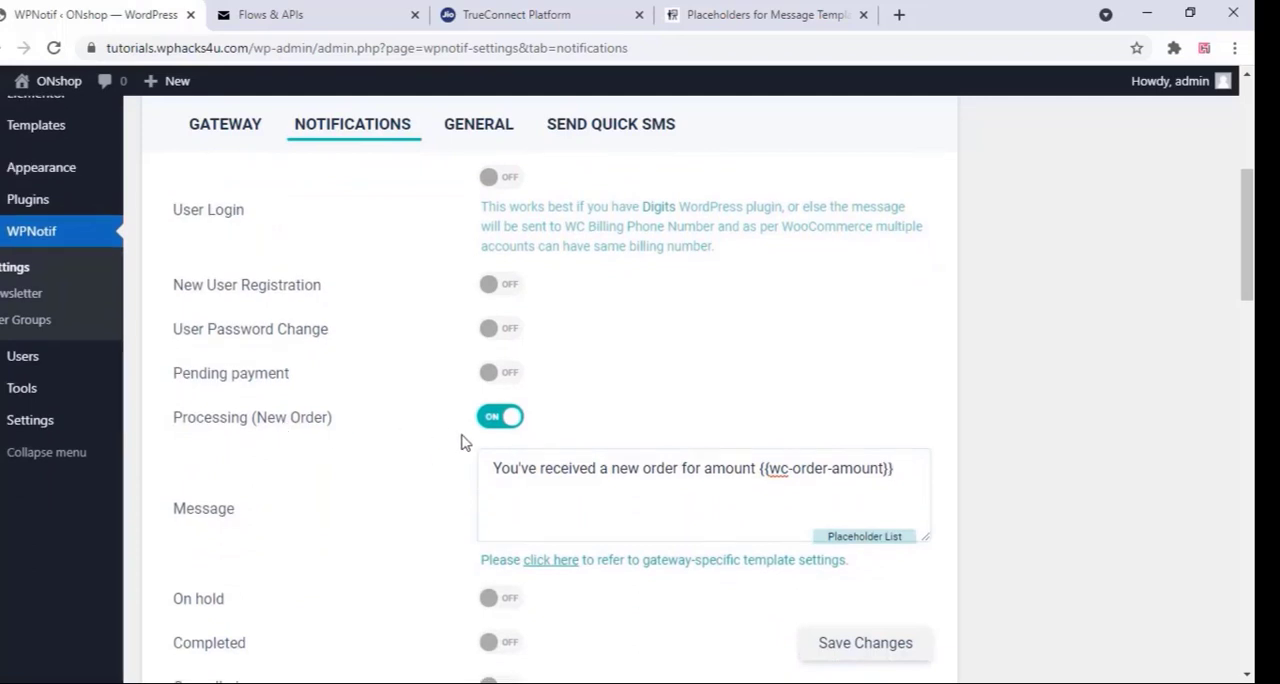
pyautogui.scroll(-1, 637, 472)
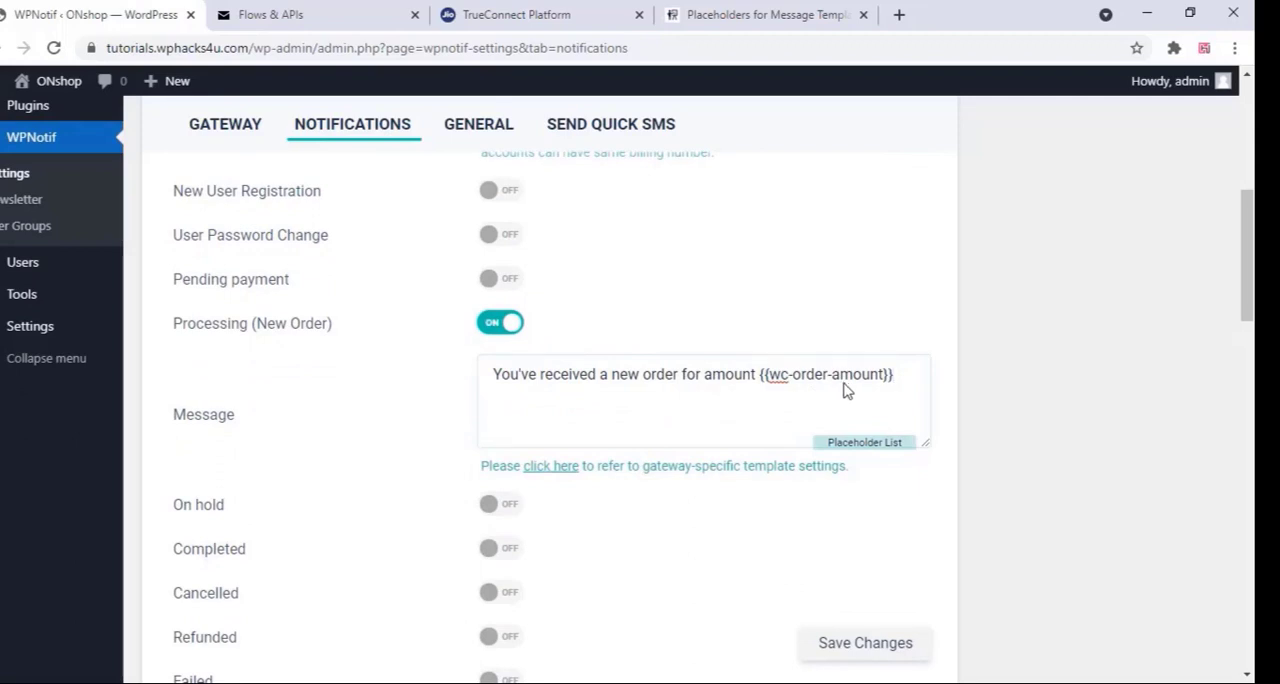
pyautogui.write('fo')
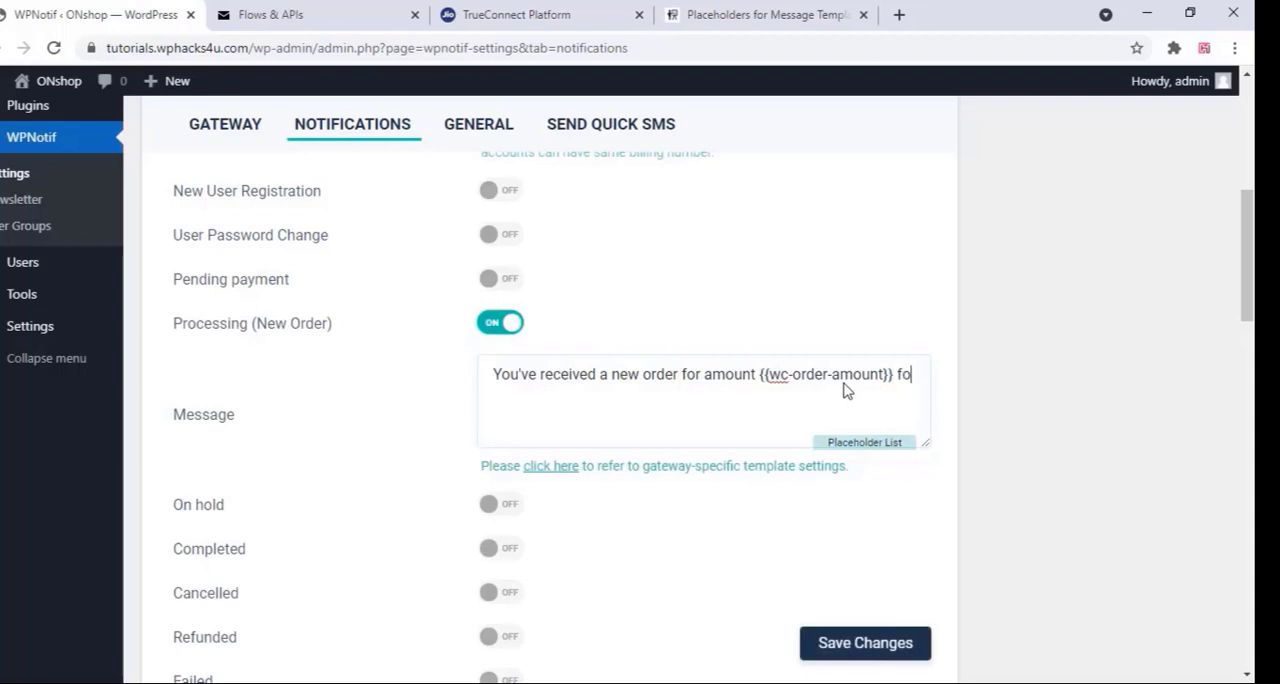
pyautogui.write('r the product')
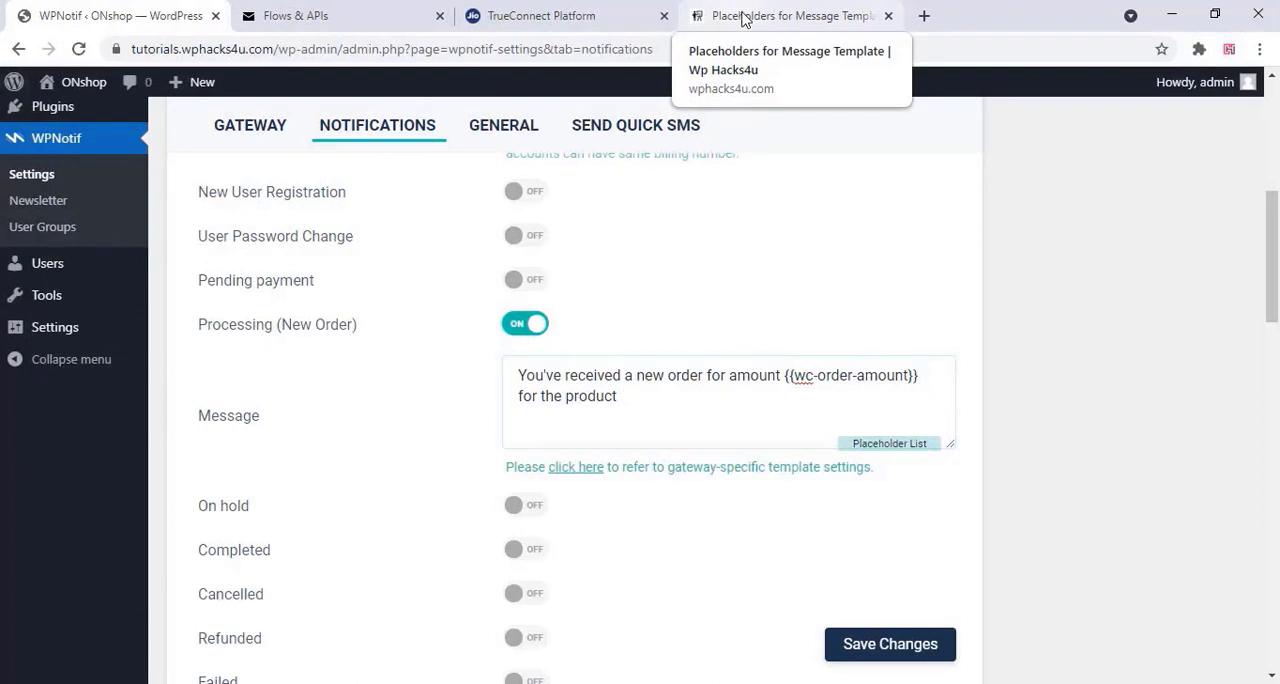
# Copy the {{wc-product-names}} placeholder from the WooCommerce Order Details section of the placeholder page
pyautogui.click(743, 20)
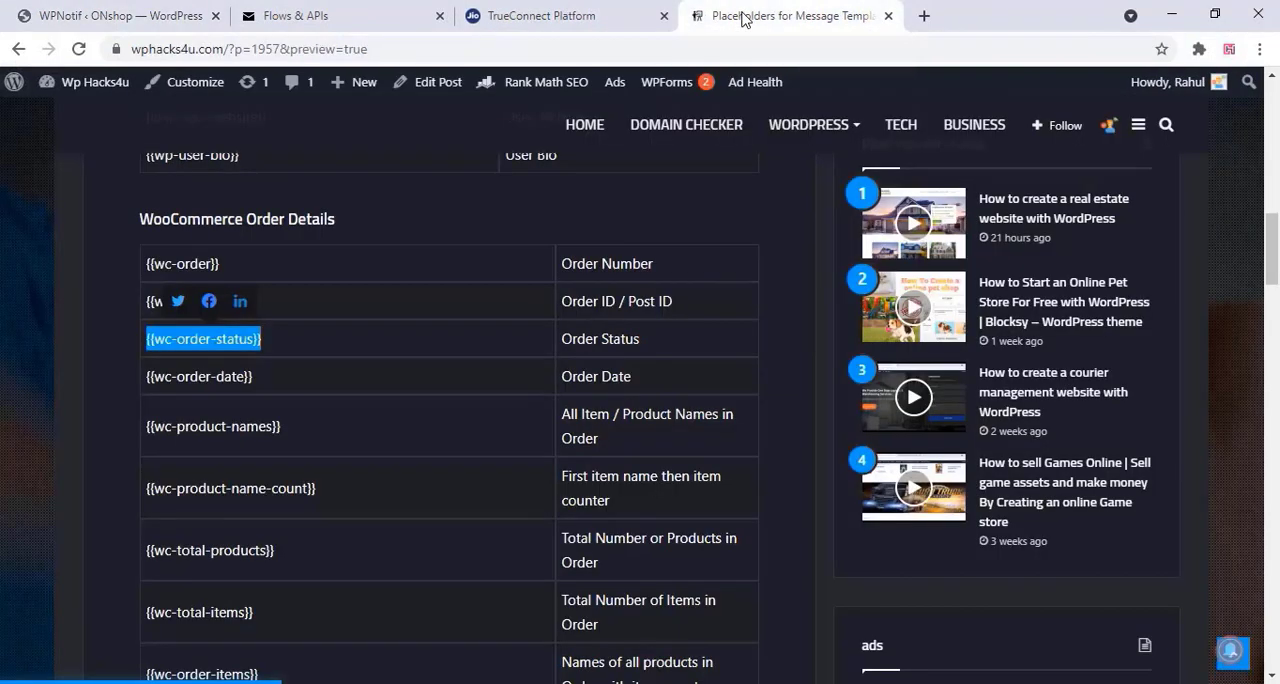
pyautogui.click(370, 327)
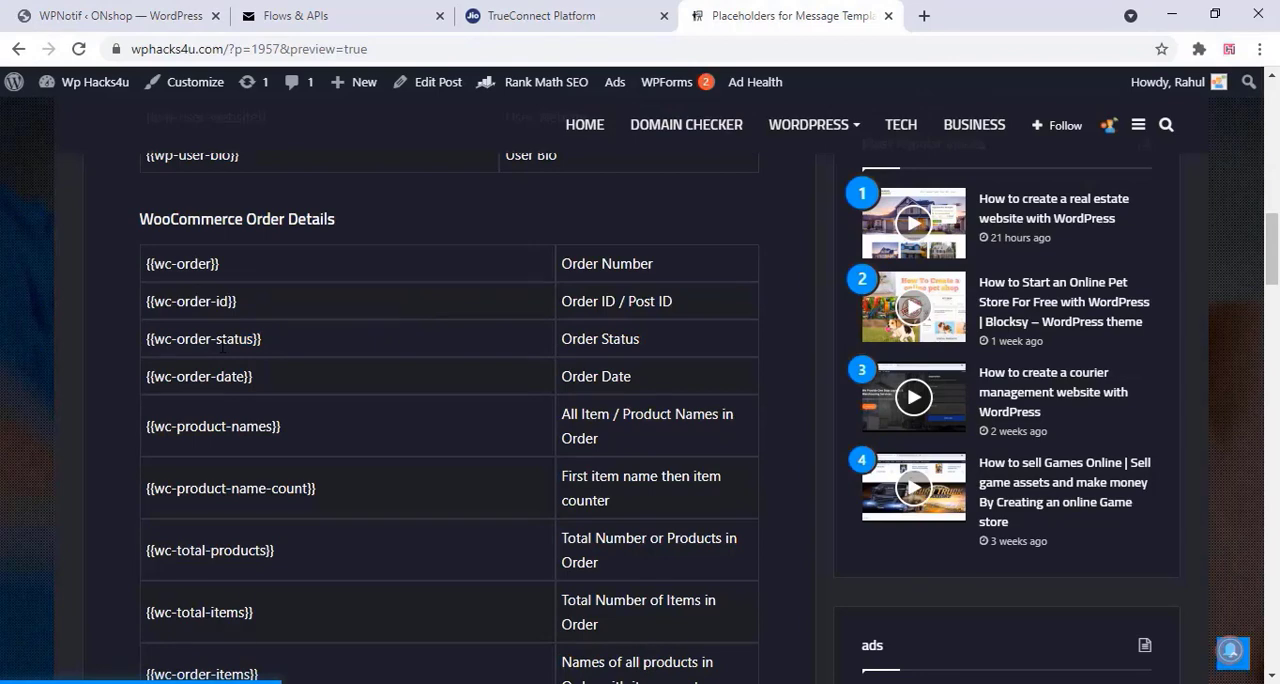
pyautogui.scroll(-1, 240, 351)
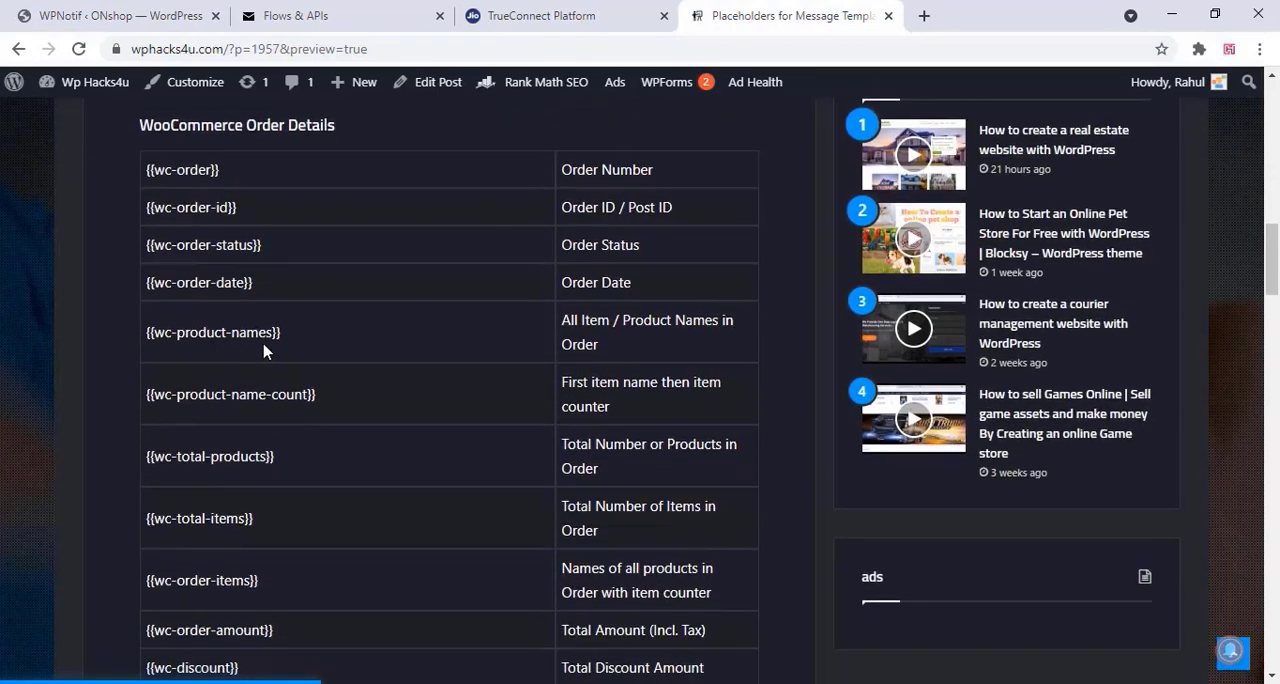
pyautogui.scroll(-1, 264, 350)
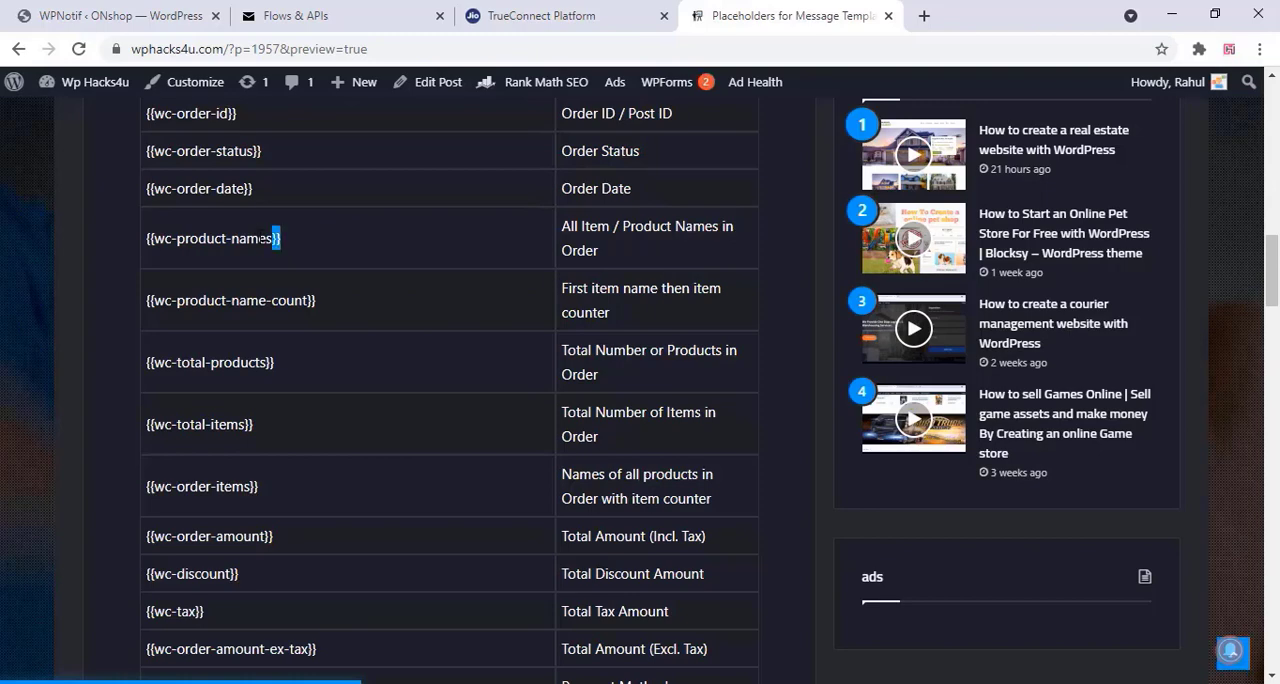
pyautogui.moveTo(280, 239); pyautogui.dragTo(147, 240)
pyautogui.rightClick(170, 238)
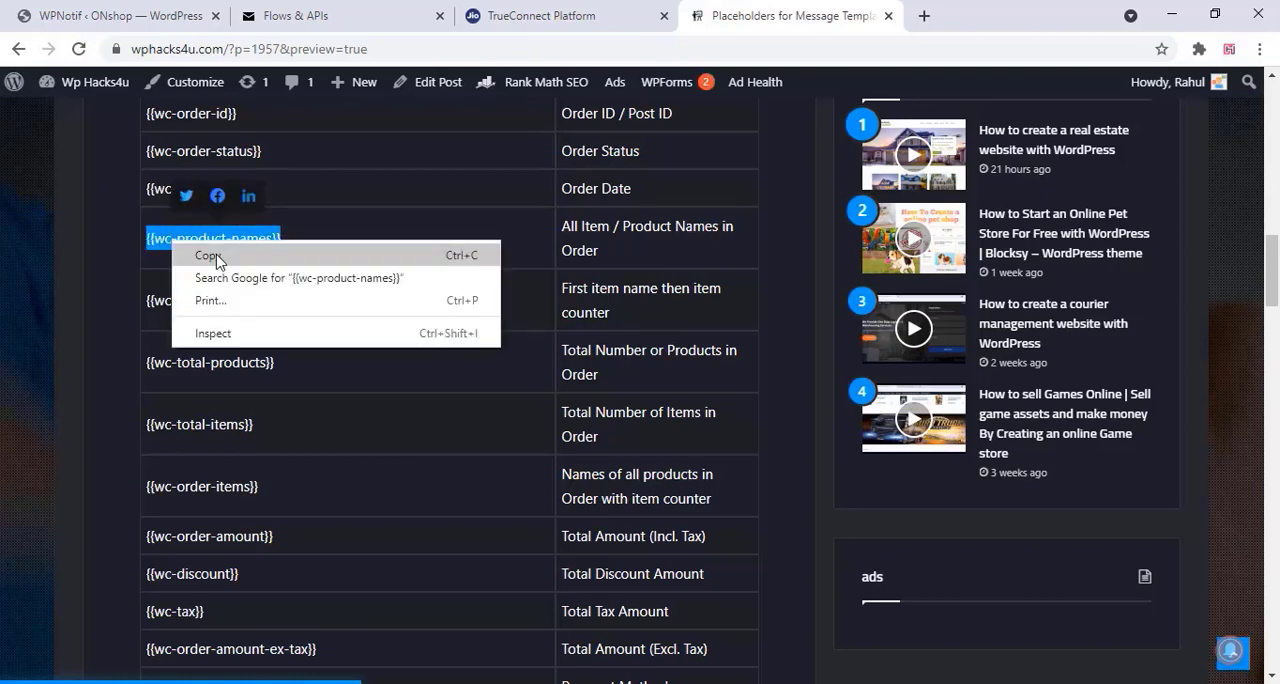
pyautogui.click(220, 254)
# Add {{wc-product-names}} to the end of the admin's Processing (New Order) message and save the notification settings
pyautogui.click(150, 15)
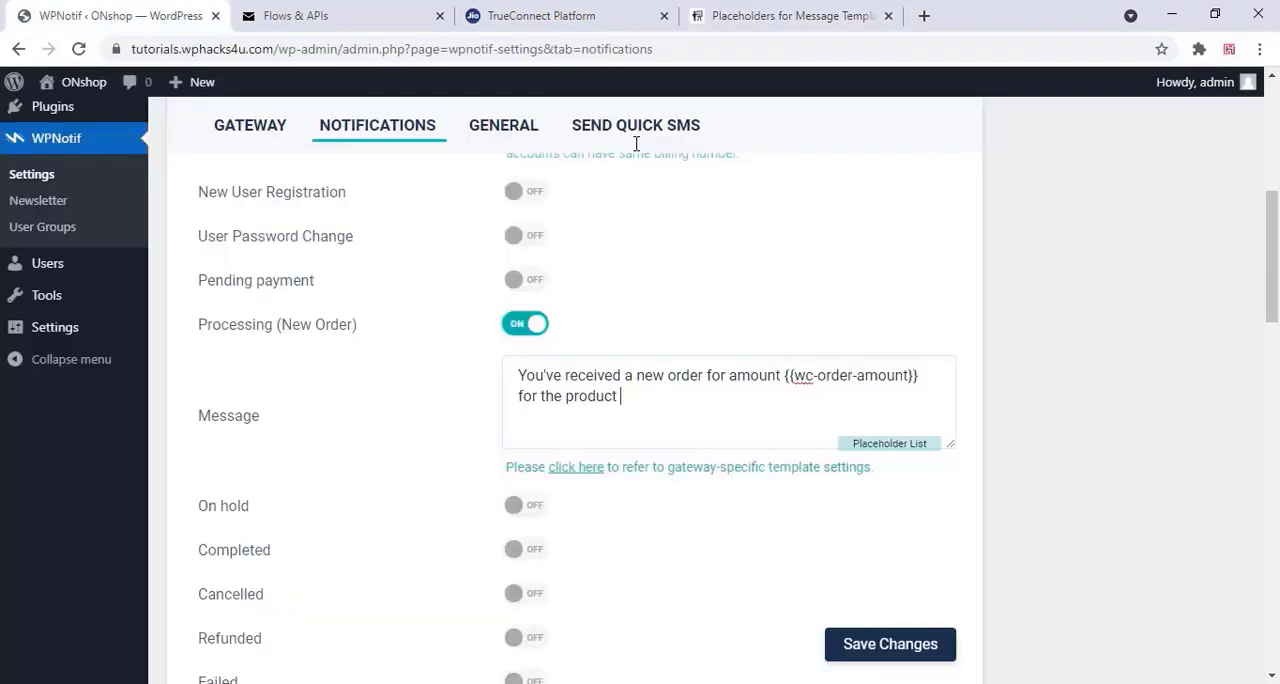
pyautogui.rightClick(622, 397)
pyautogui.click(660, 241)
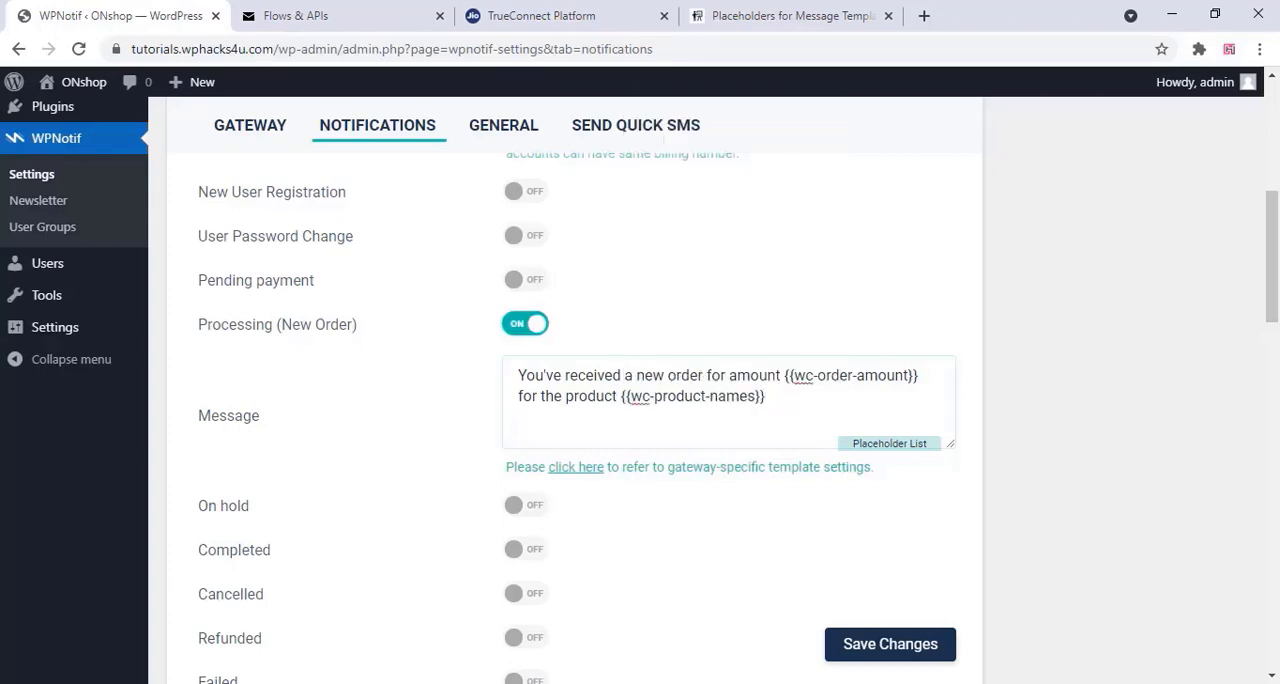
pyautogui.click(908, 656)
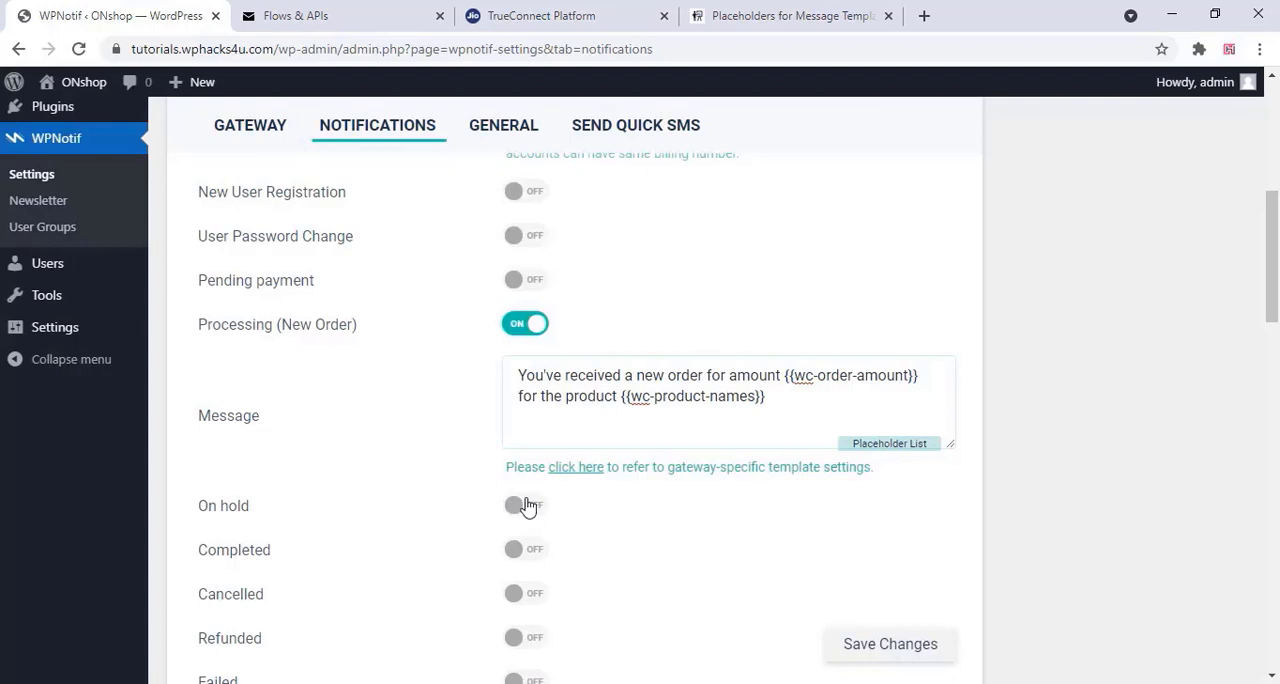
pyautogui.scroll(-2, 528, 513)
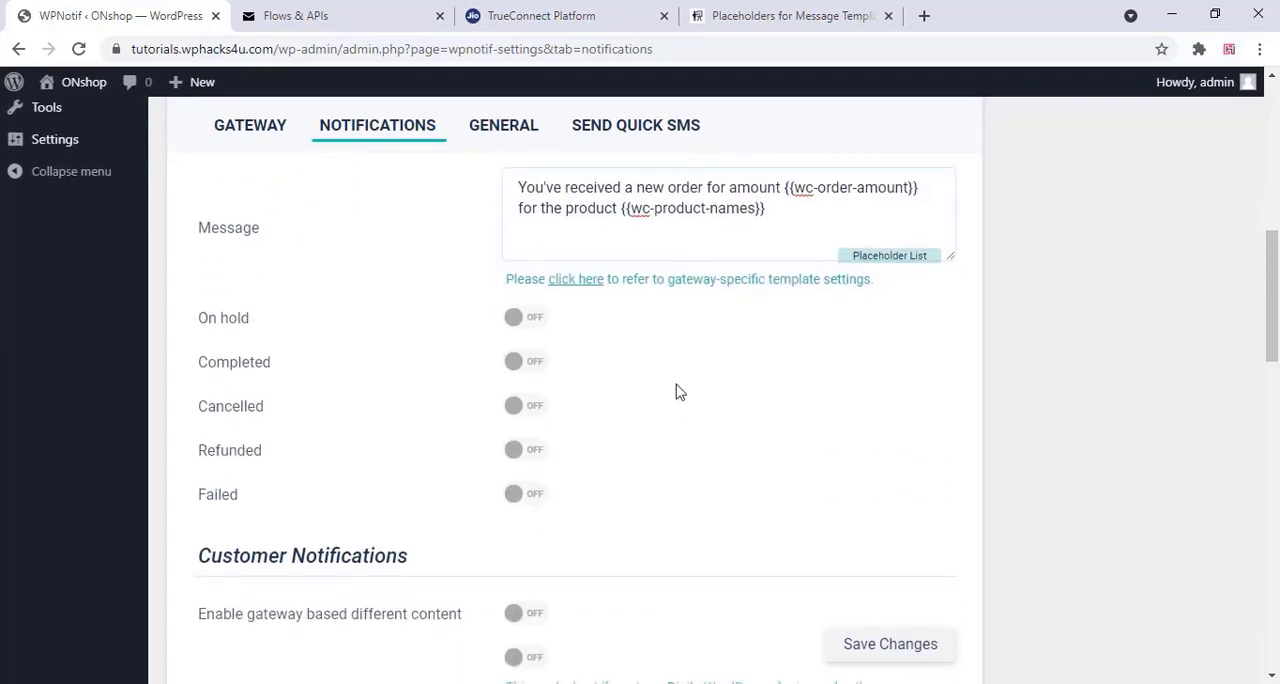
pyautogui.click(532, 318)
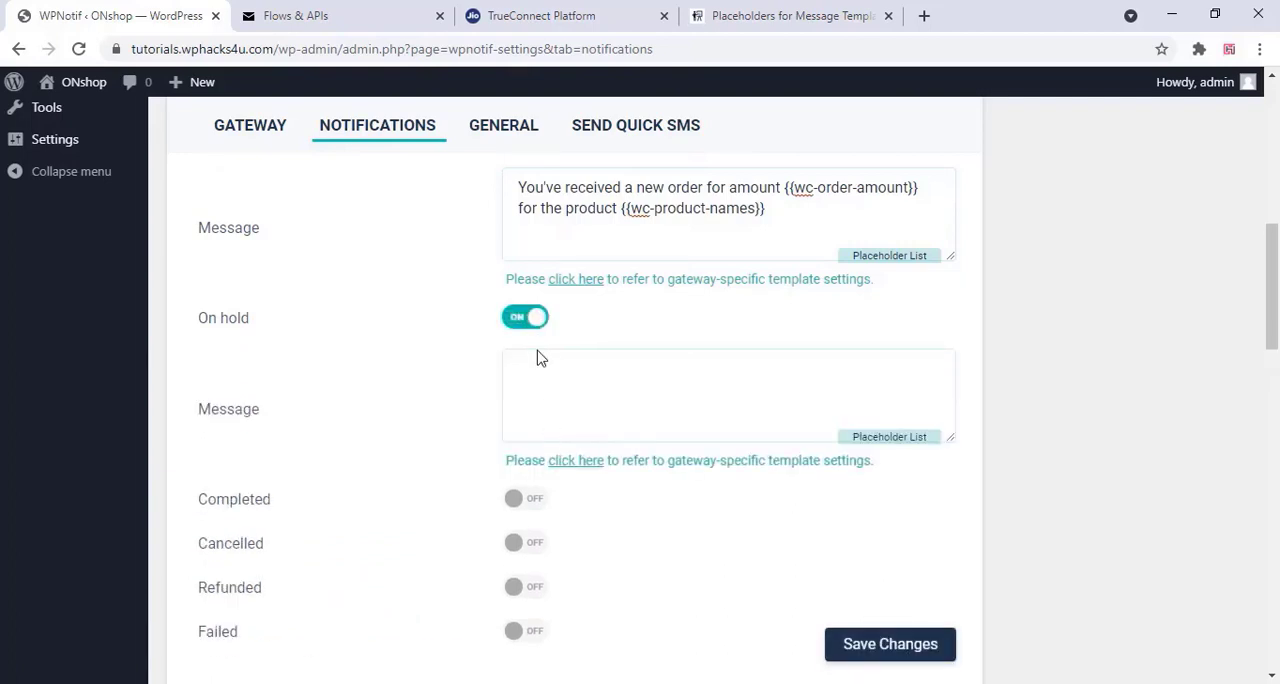
pyautogui.click(516, 317)
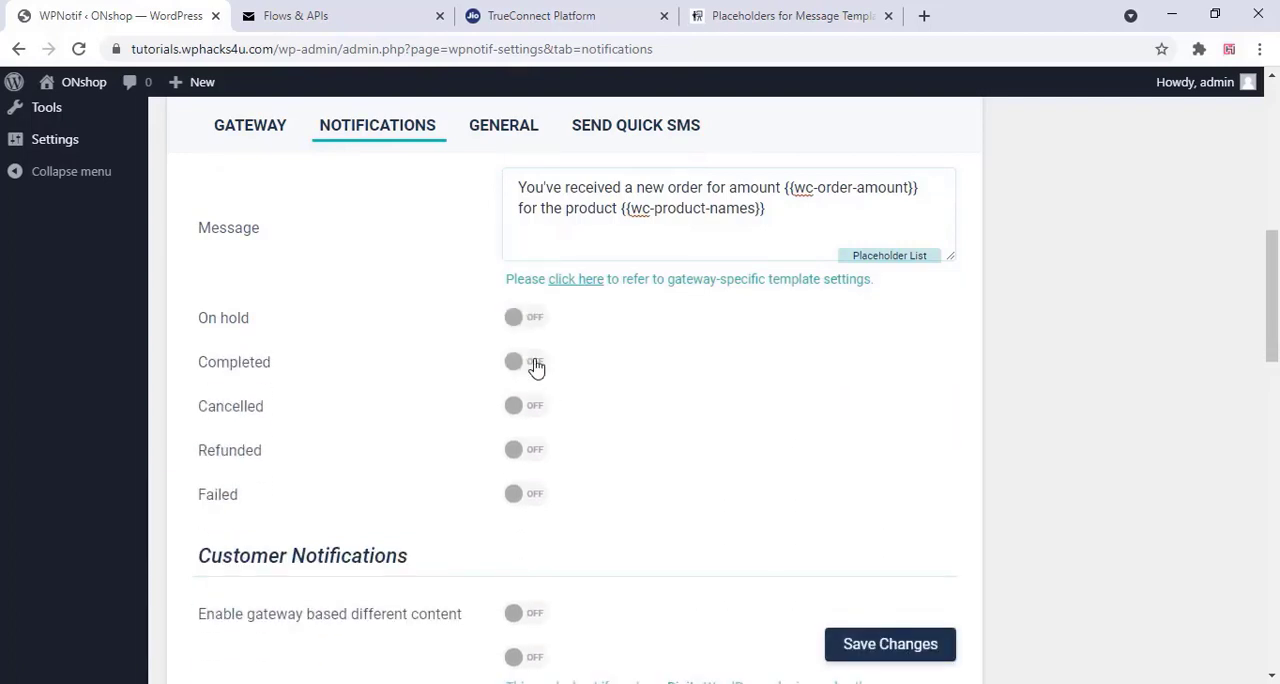
pyautogui.click(536, 364)
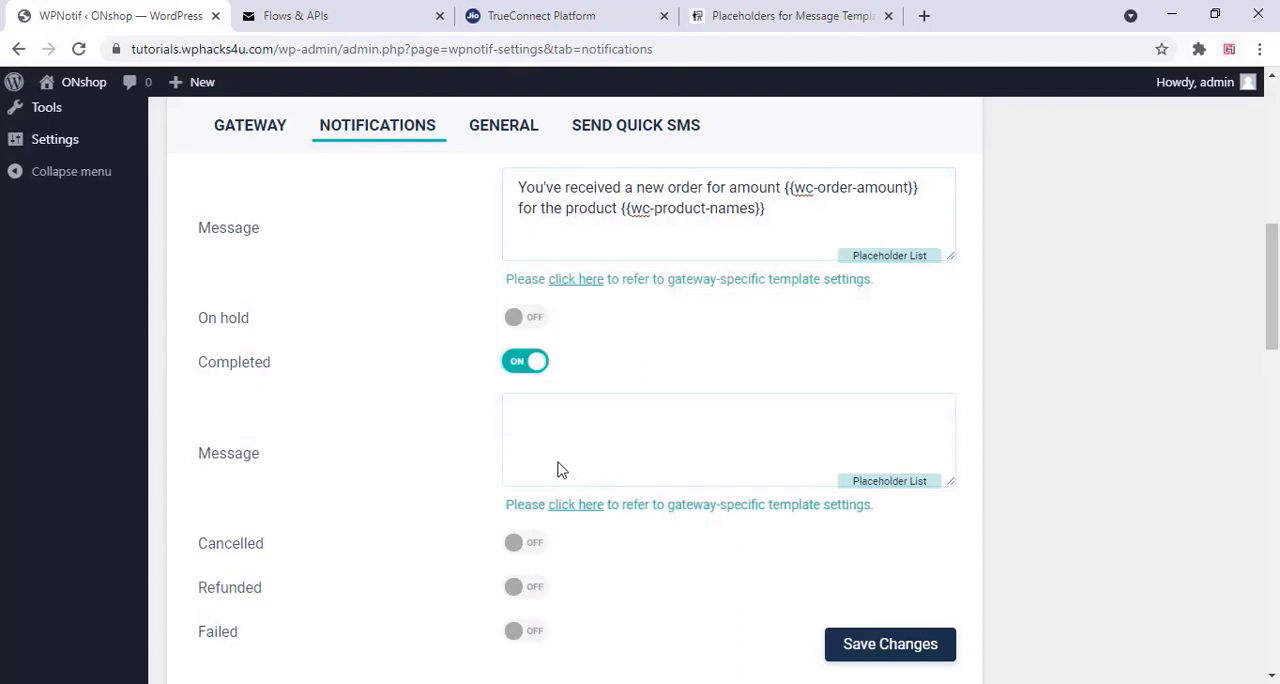
pyautogui.click(520, 366)
pyautogui.scroll(-3, 515, 440)
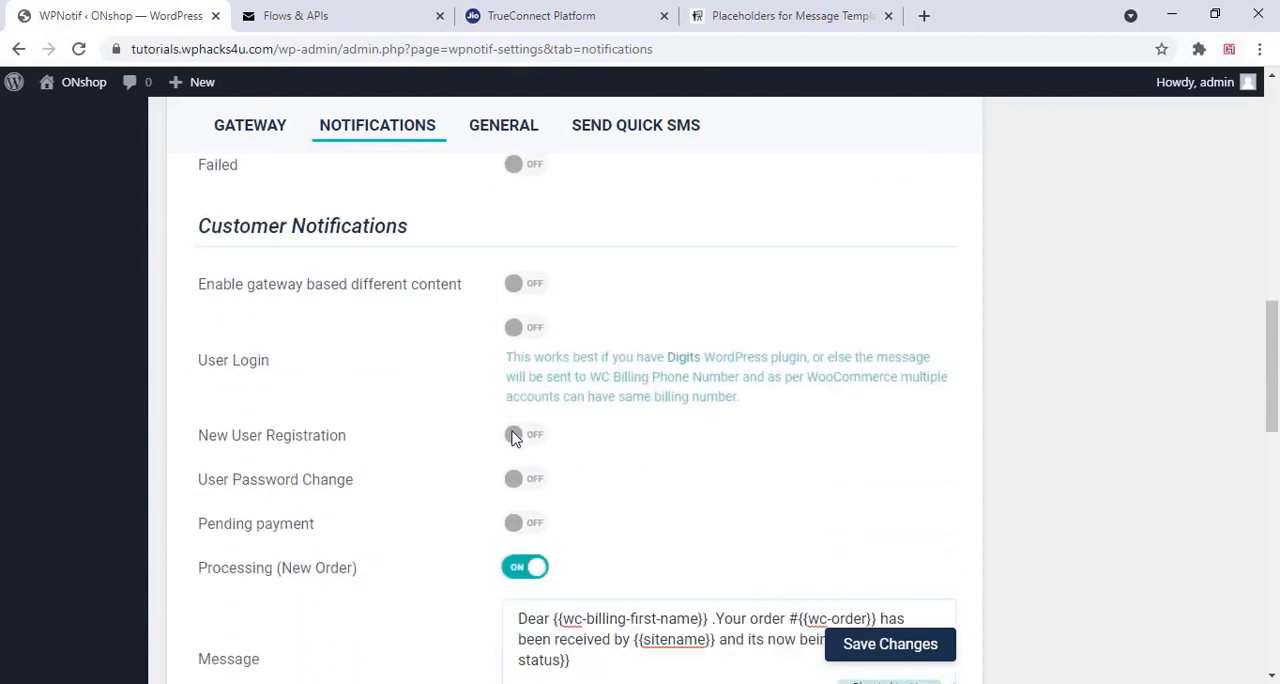
pyautogui.scroll(-1, 513, 437)
pyautogui.scroll(-2, 520, 370)
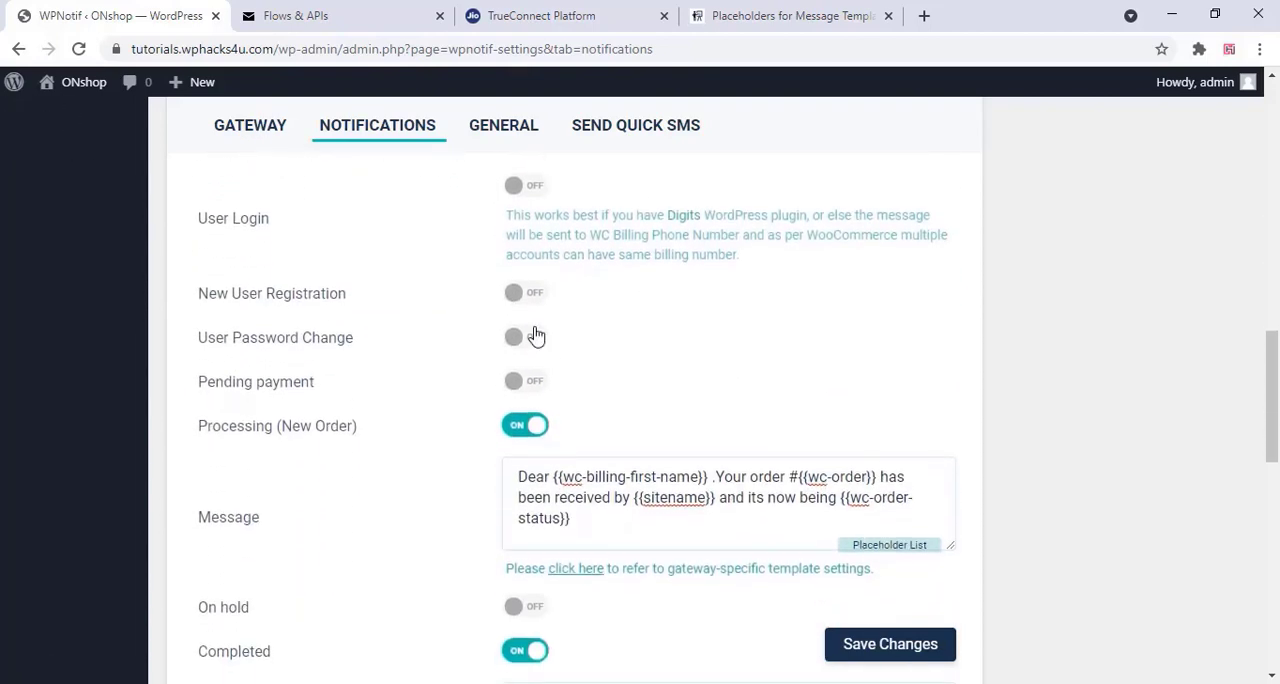
pyautogui.click(532, 293)
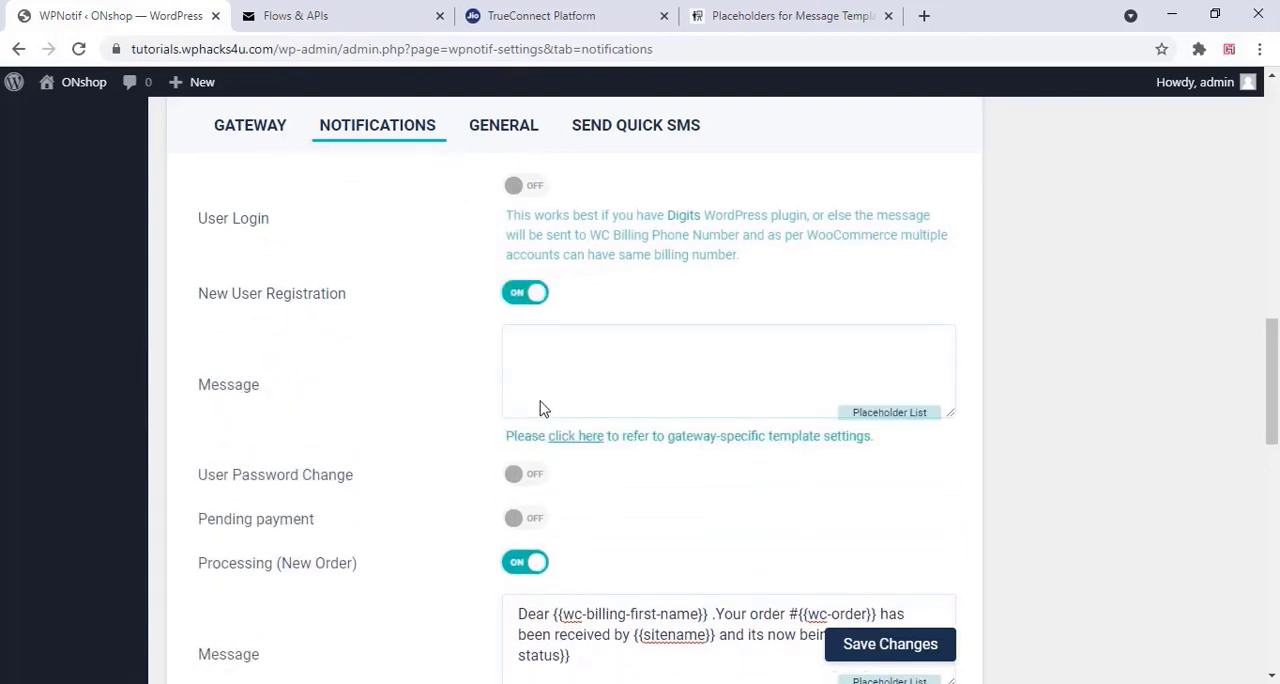
pyautogui.click(518, 297)
# Turn off the Completed order notification under Customer Notifications
pyautogui.scroll(-3, 520, 380)
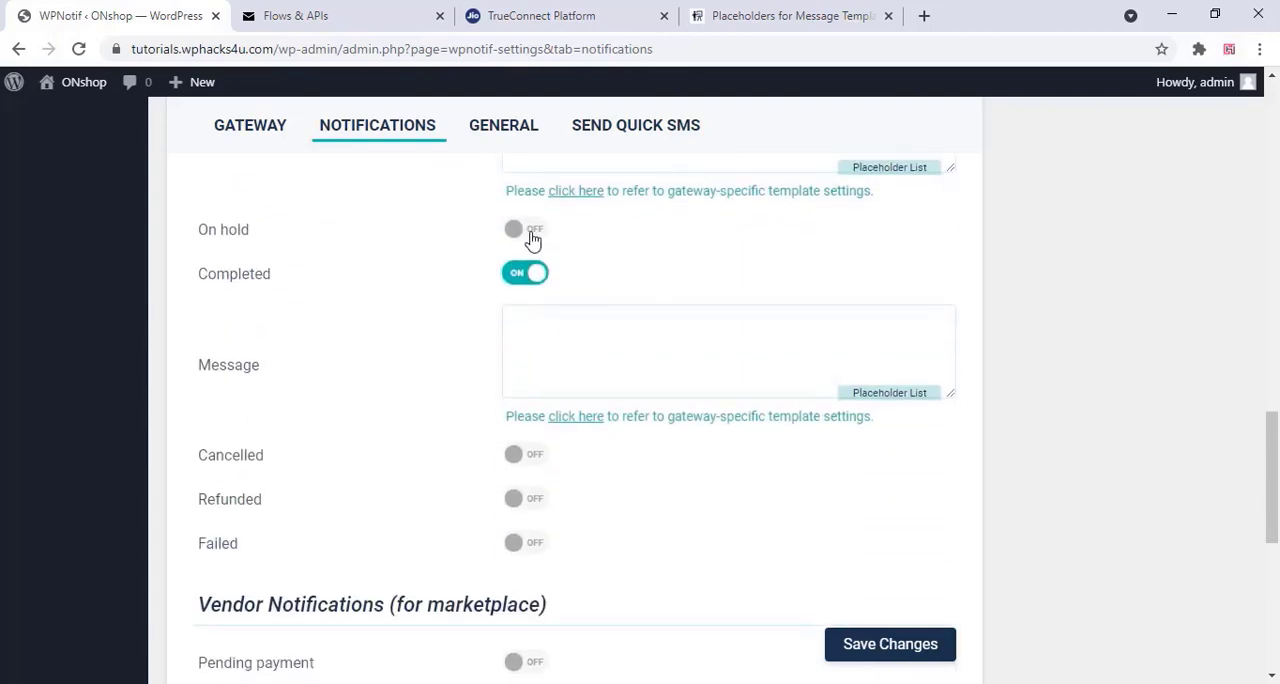
pyautogui.click(518, 278)
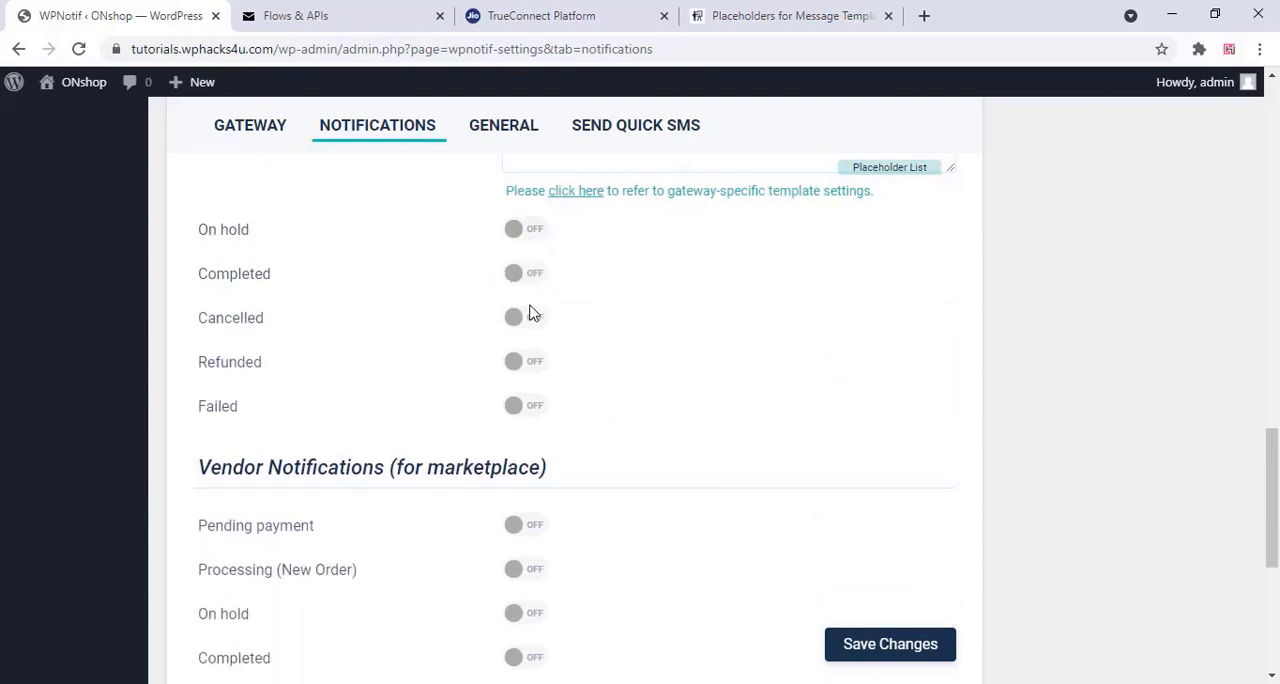
pyautogui.click(522, 316)
pyautogui.click(514, 320)
# Copy the full text of the customer's Processing (New Order) message
pyautogui.scroll(3, 531, 363)
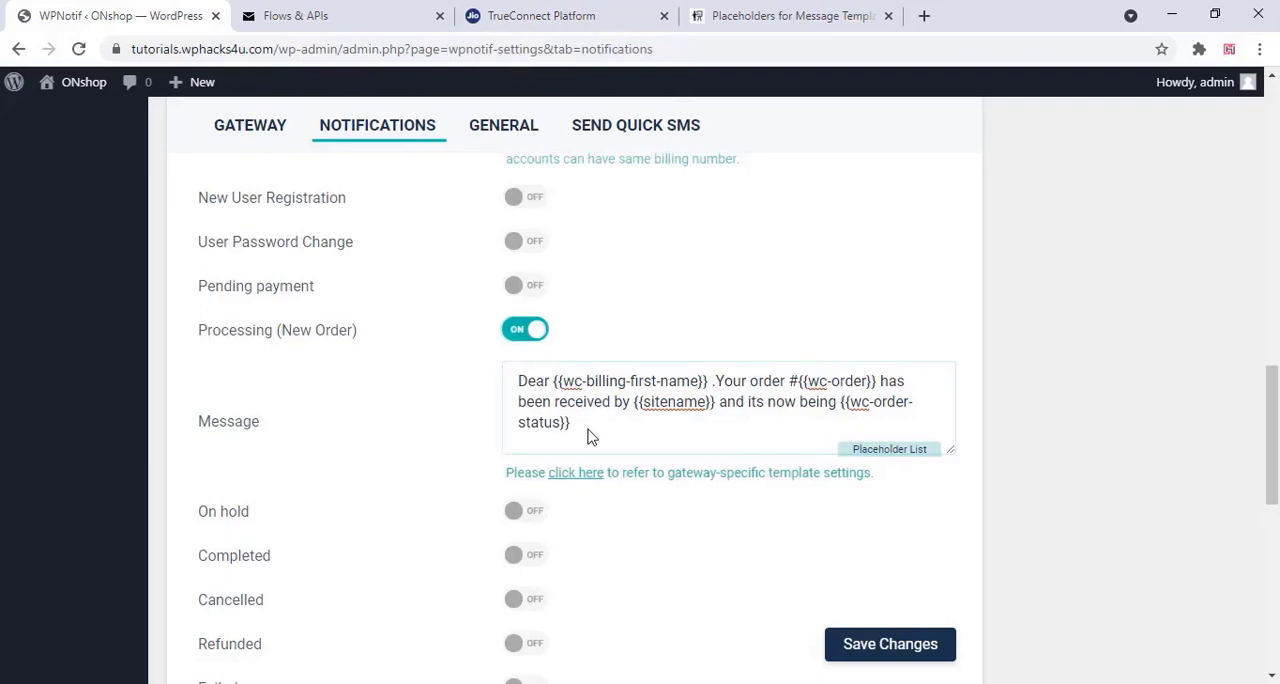
pyautogui.moveTo(578, 432); pyautogui.dragTo(520, 380)
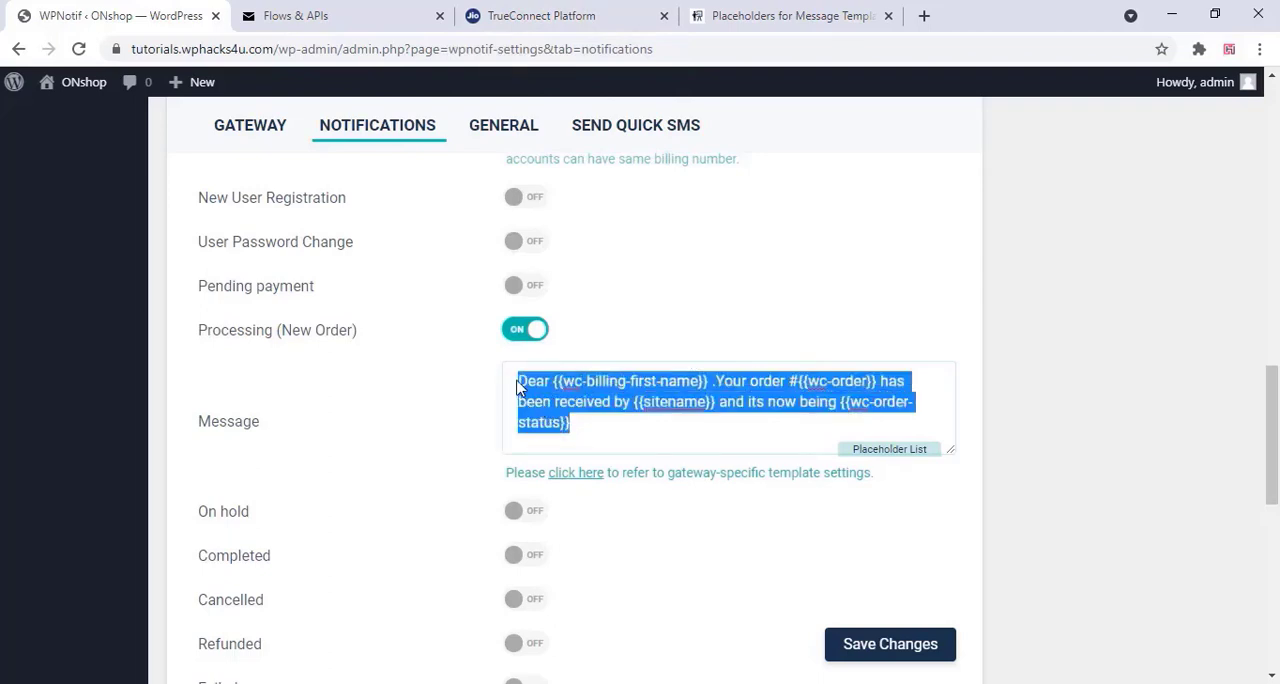
pyautogui.rightClick(545, 390)
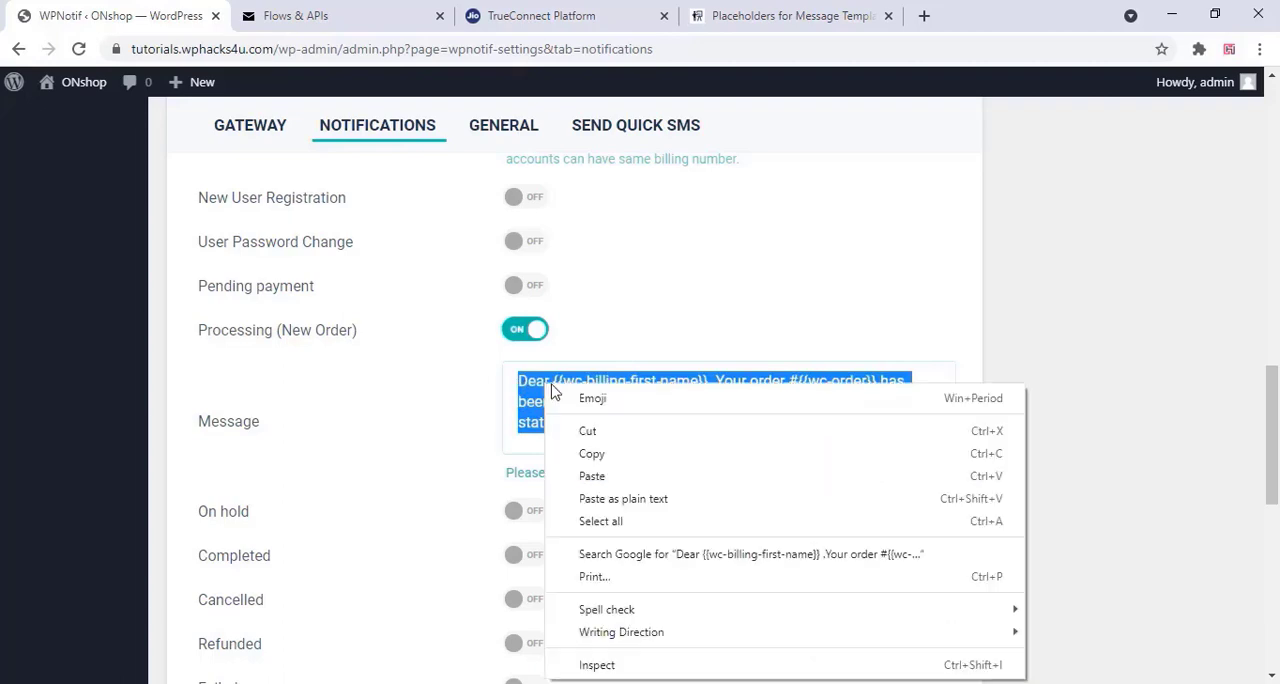
pyautogui.click(565, 452)
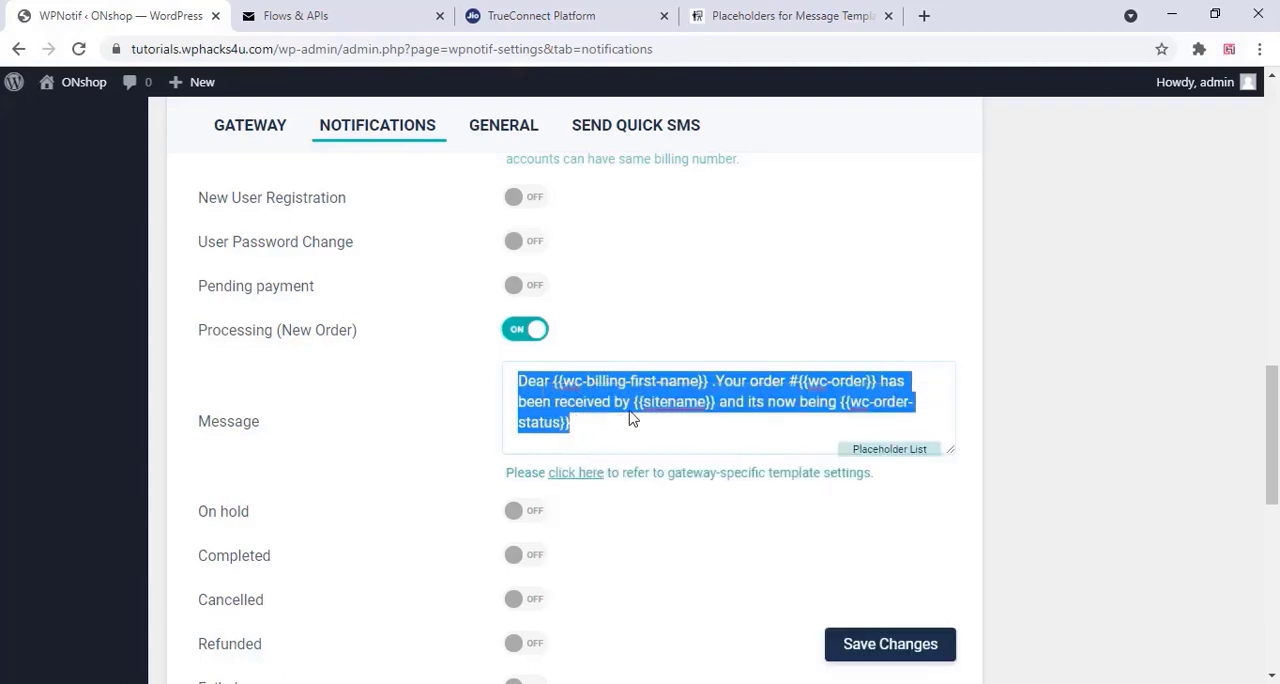
# Switch to the TrueConnect platform and open the Content Template Registration form
pyautogui.click(527, 15)
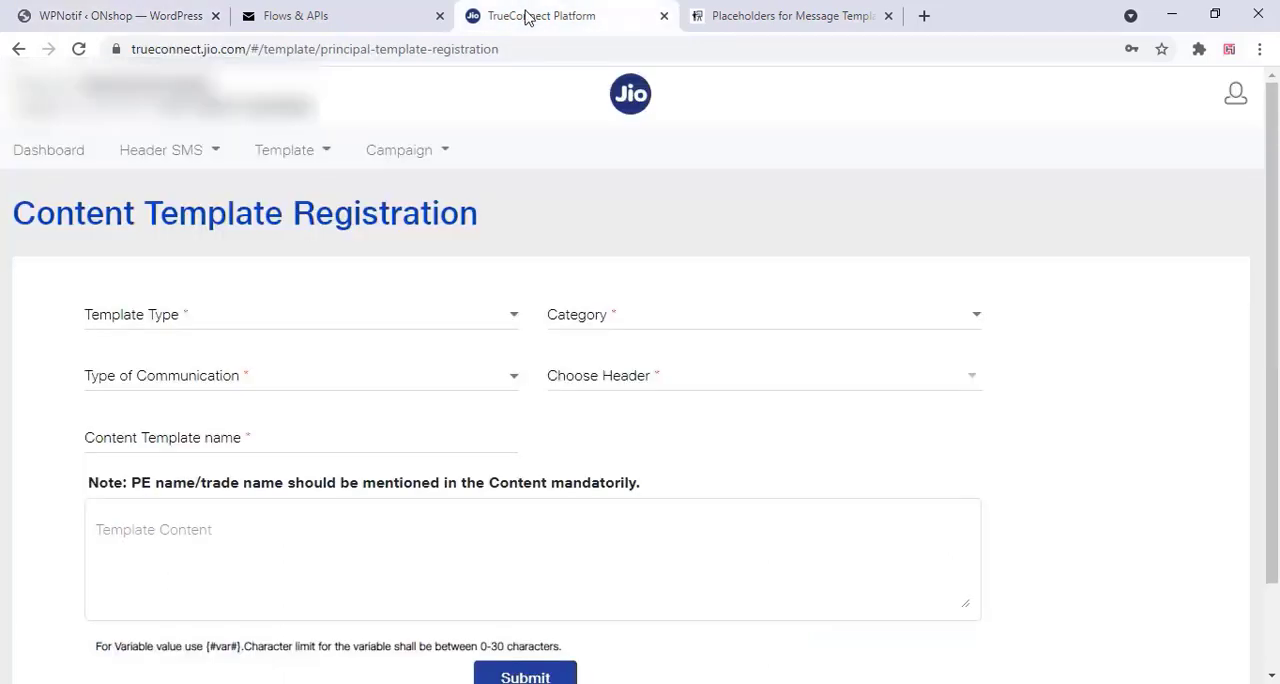
pyautogui.click(301, 158)
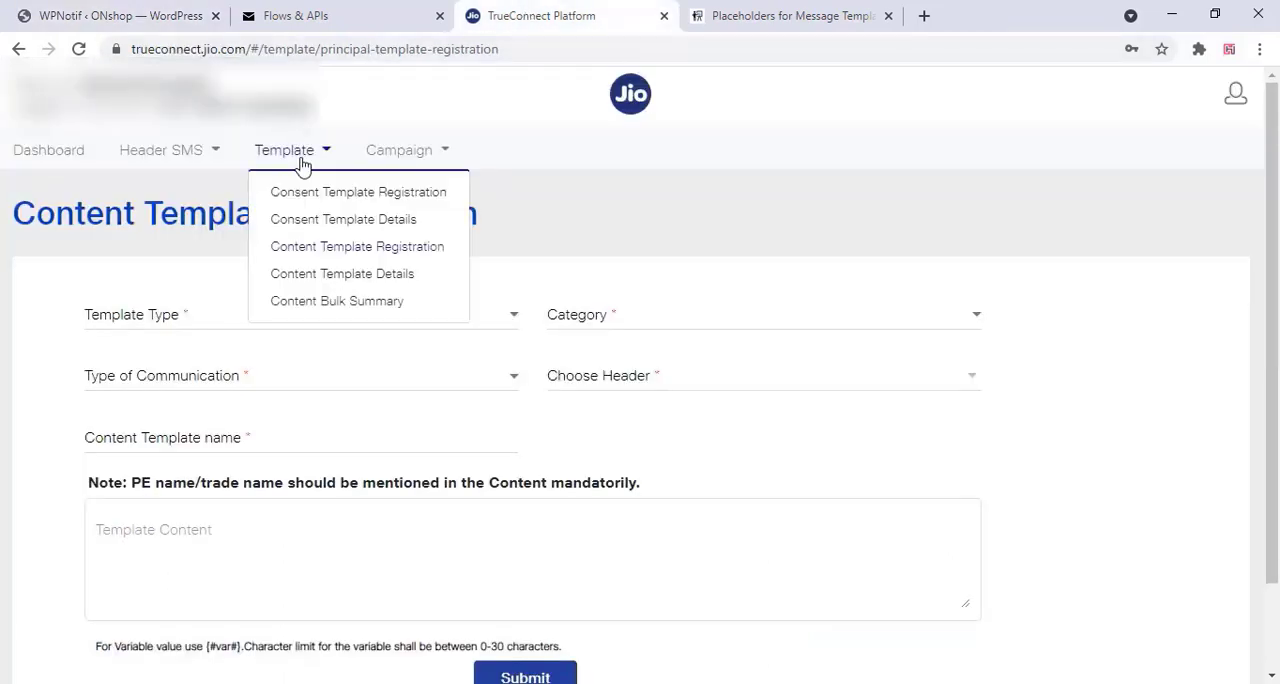
pyautogui.click(380, 256)
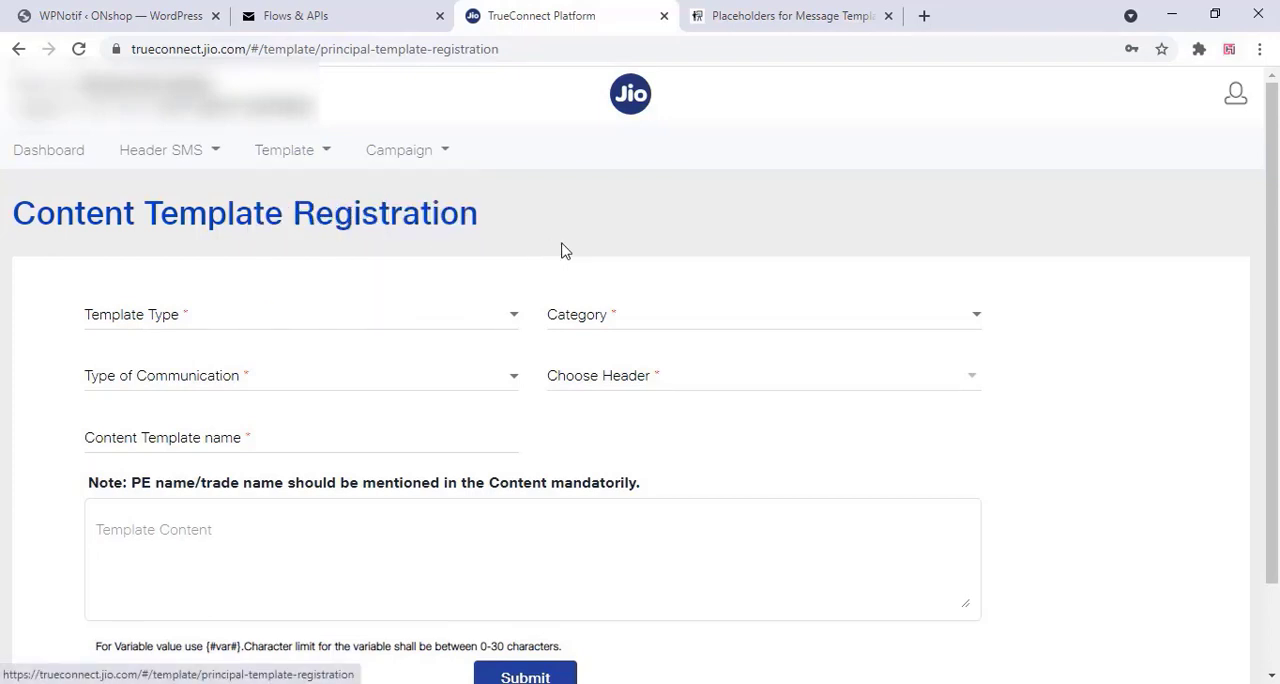
# Set the content template's type to SMS and its category to Others
pyautogui.click(166, 320)
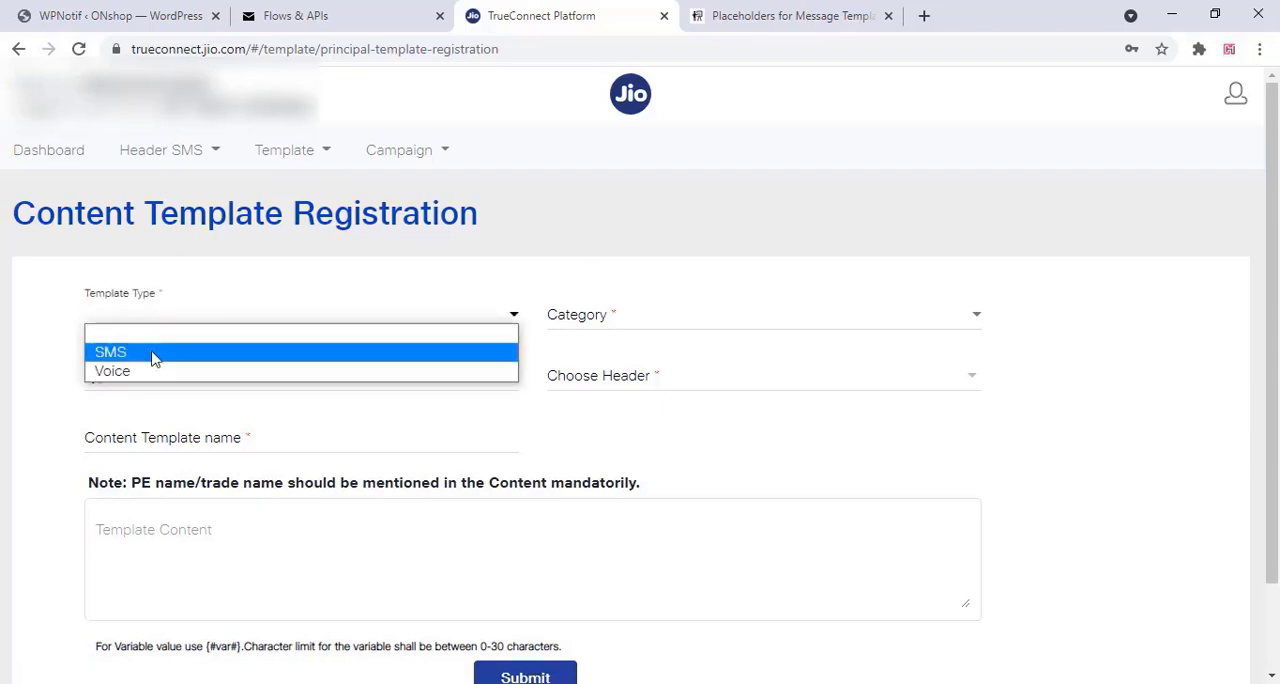
pyautogui.click(152, 354)
pyautogui.click(710, 318)
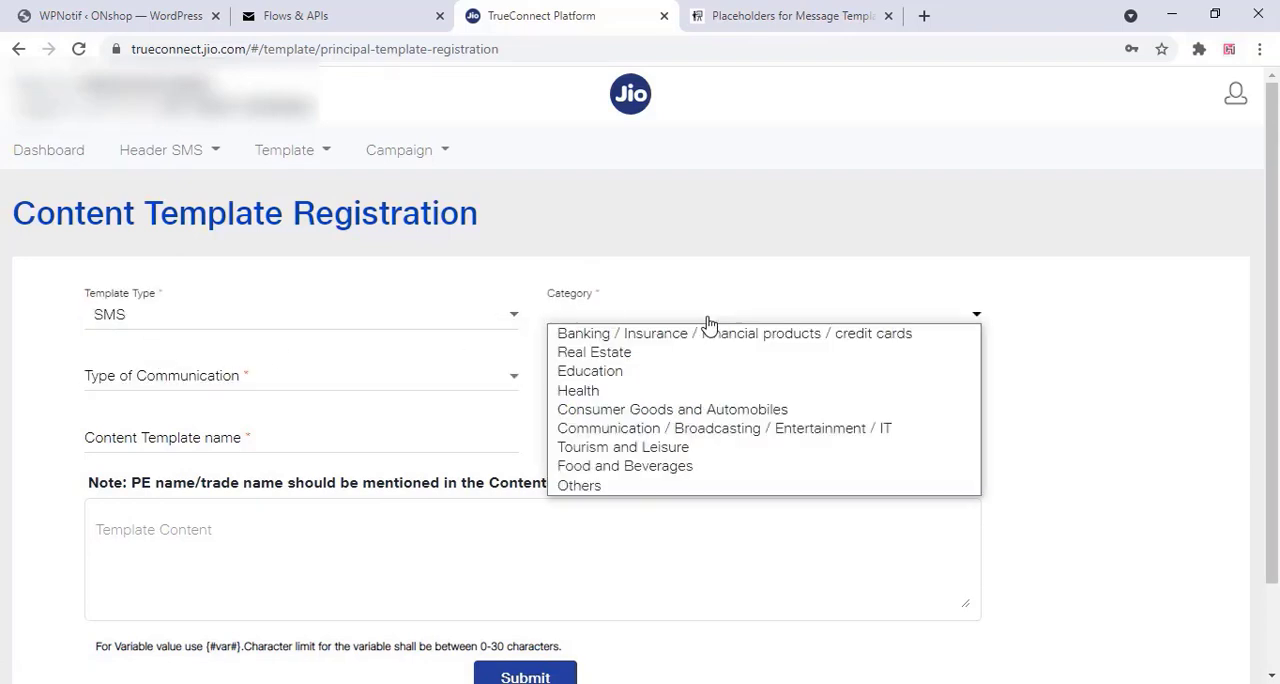
pyautogui.click(595, 485)
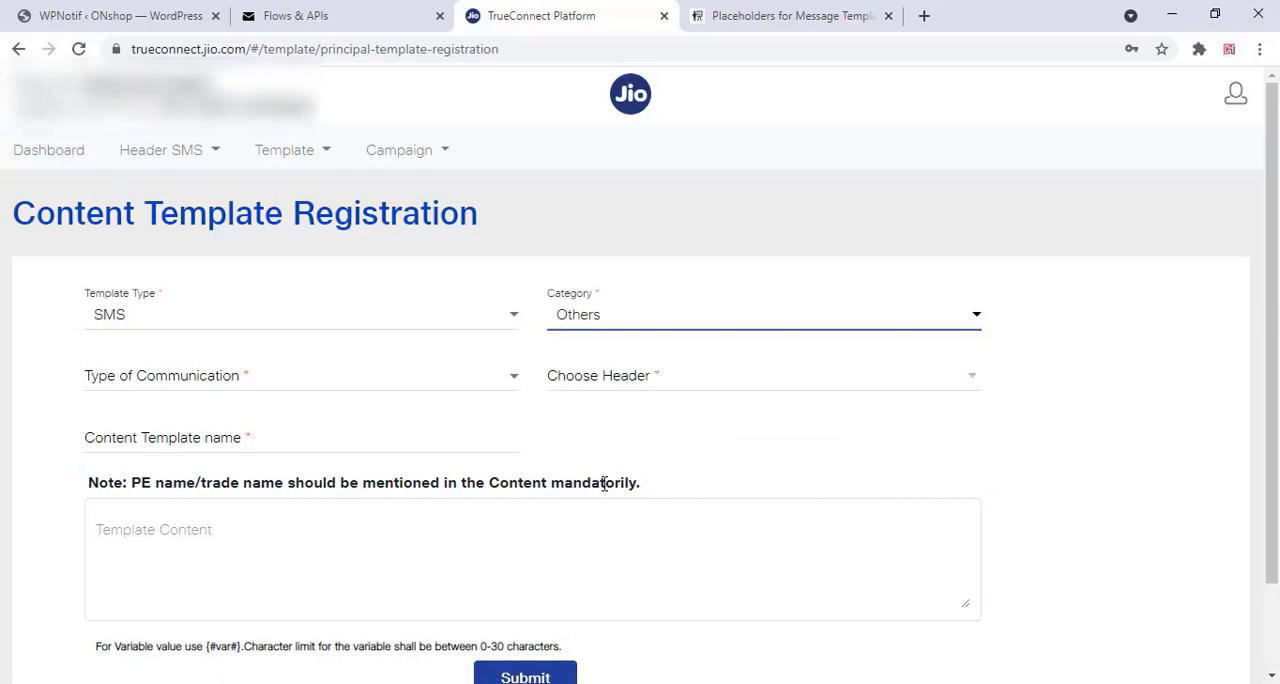
# Set the type of communication to Service Inferred and choose the wphcks header for the template
pyautogui.click(182, 372)
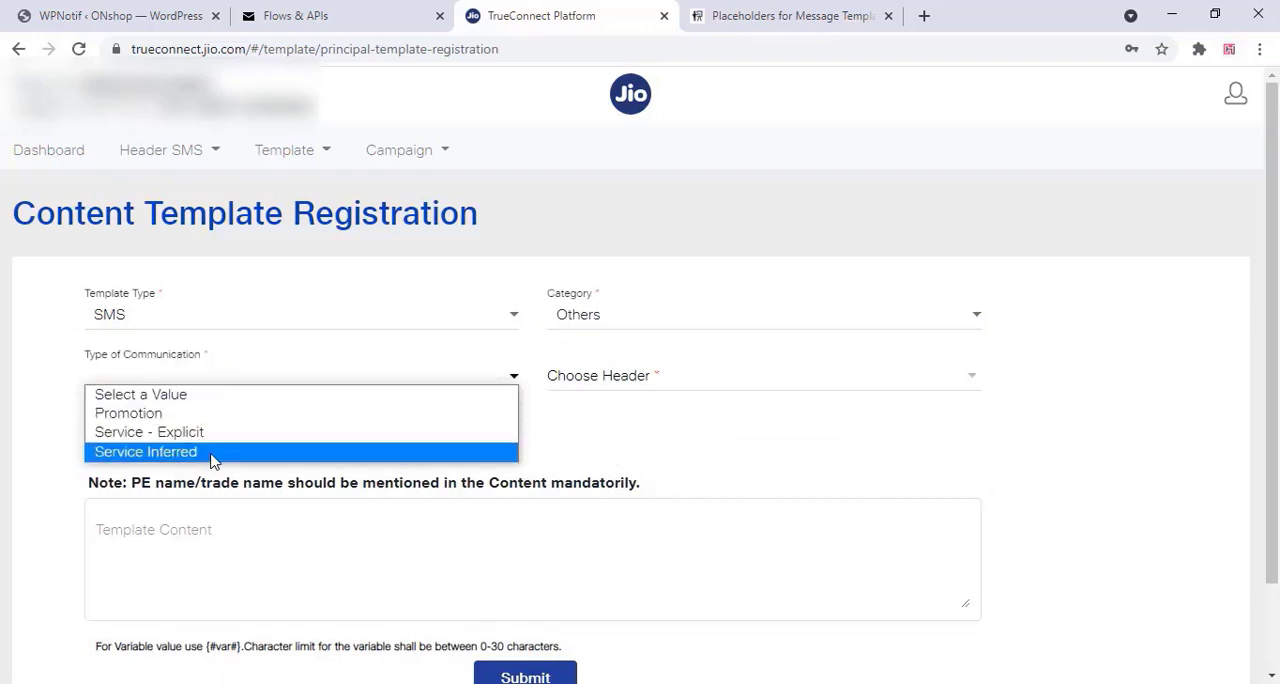
pyautogui.click(212, 455)
pyautogui.click(680, 387)
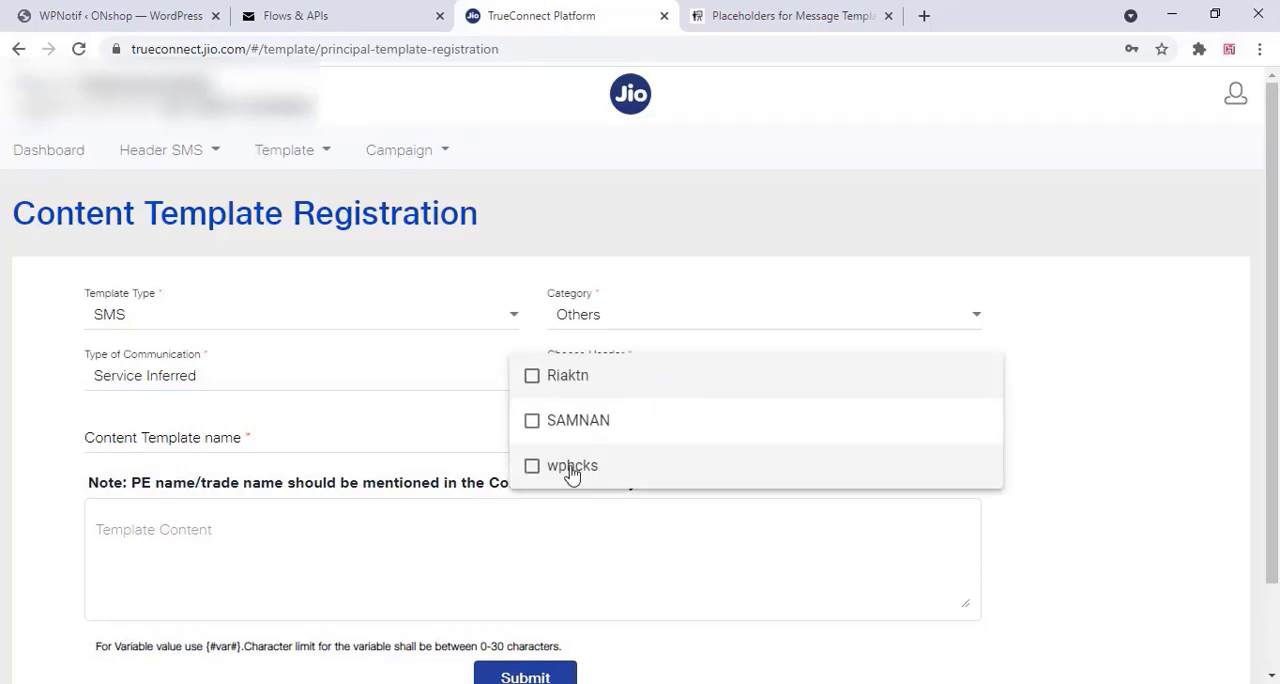
pyautogui.click(533, 469)
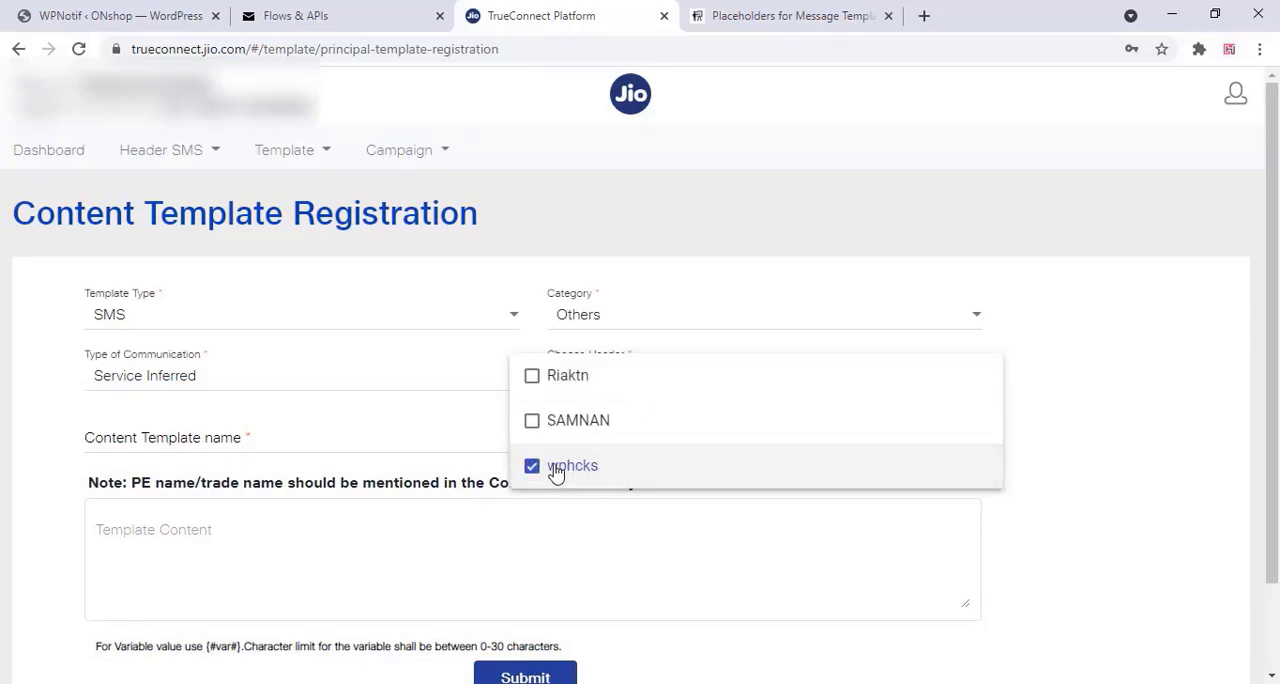
pyautogui.click(907, 569)
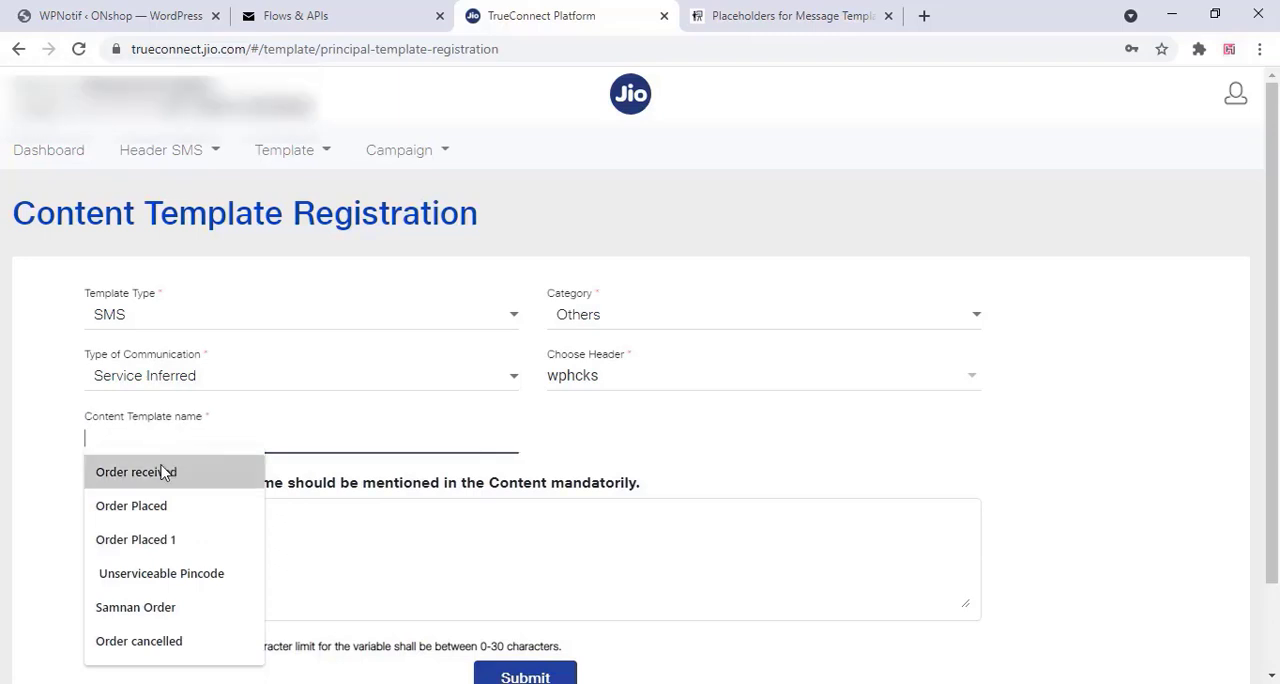
# Name the content template Order Placed and paste the copied order message as its template content
pyautogui.click(163, 515)
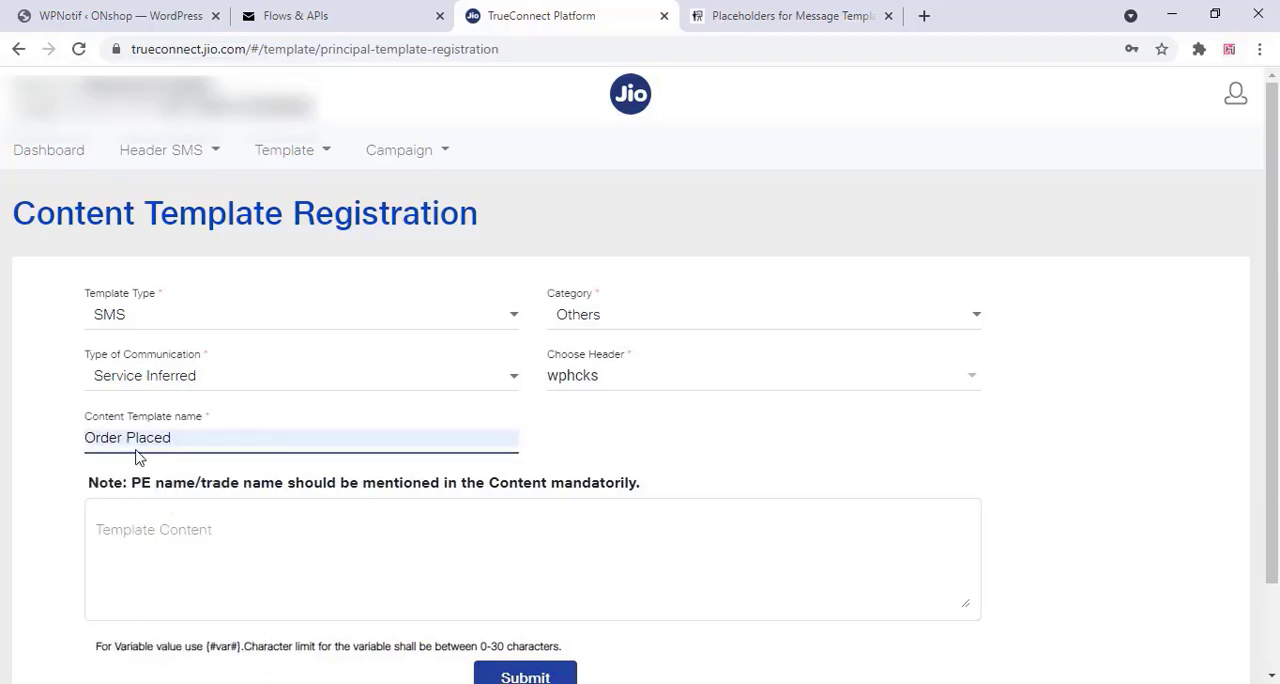
pyautogui.scroll(-1, 117, 447)
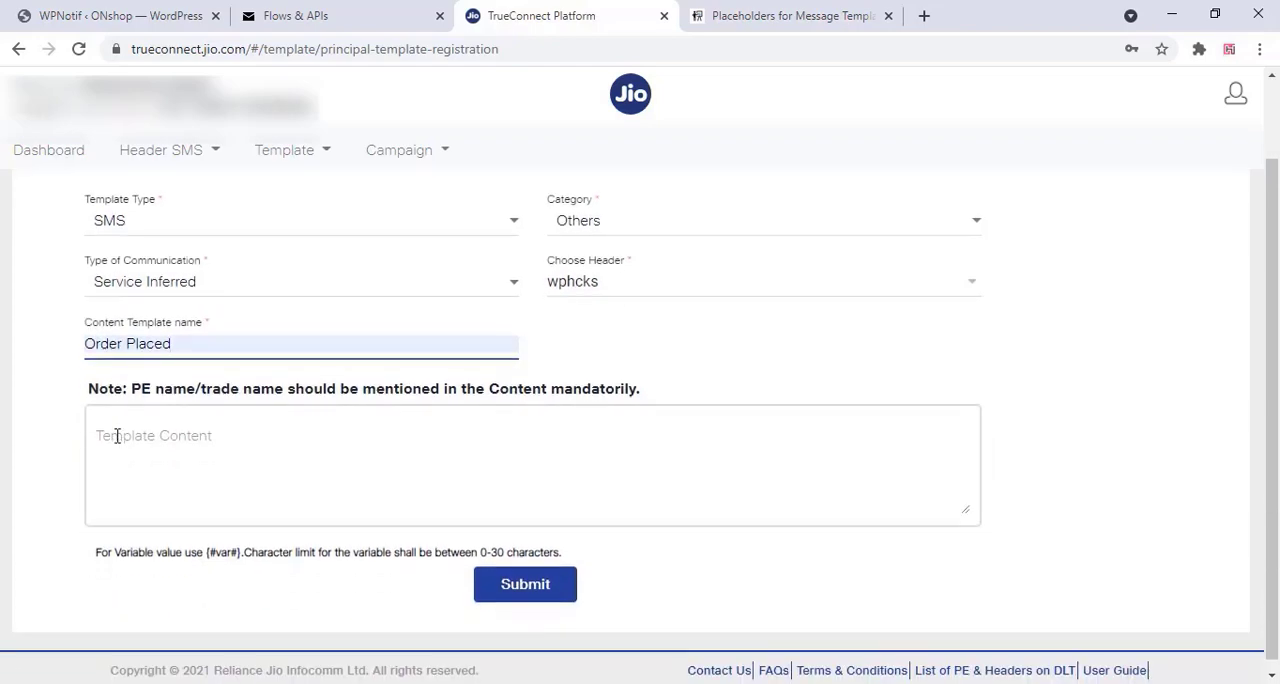
pyautogui.rightClick(117, 436)
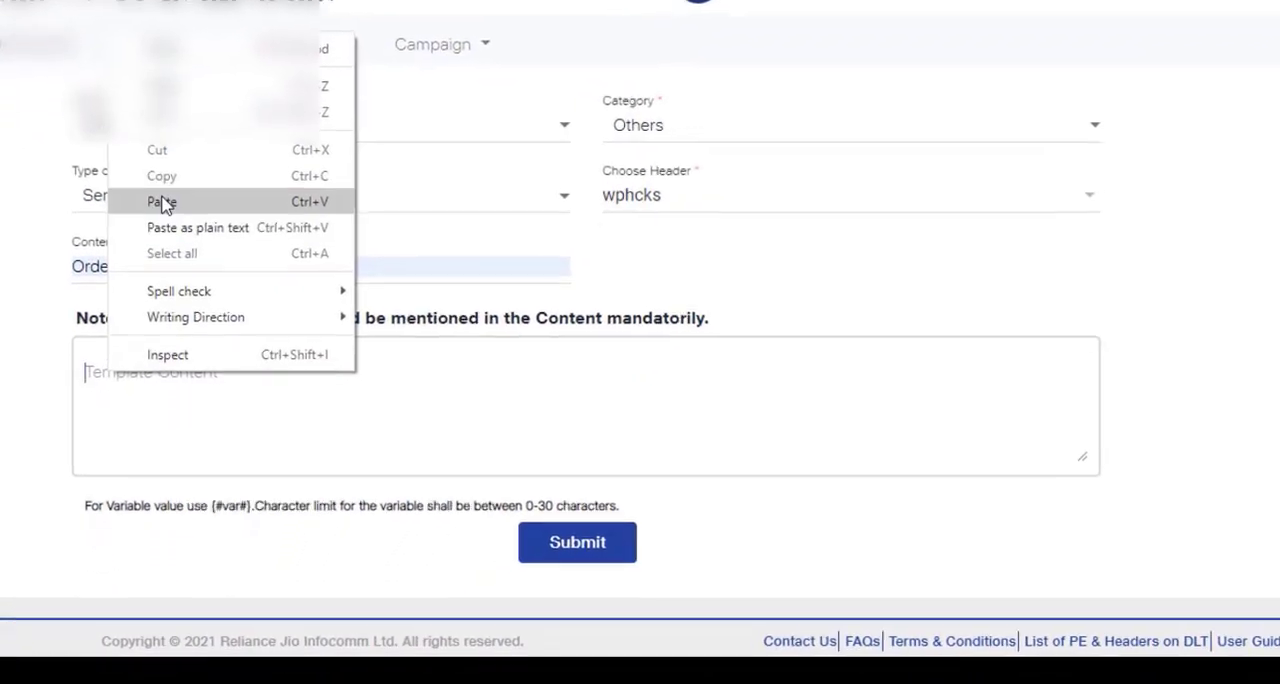
pyautogui.click(162, 203)
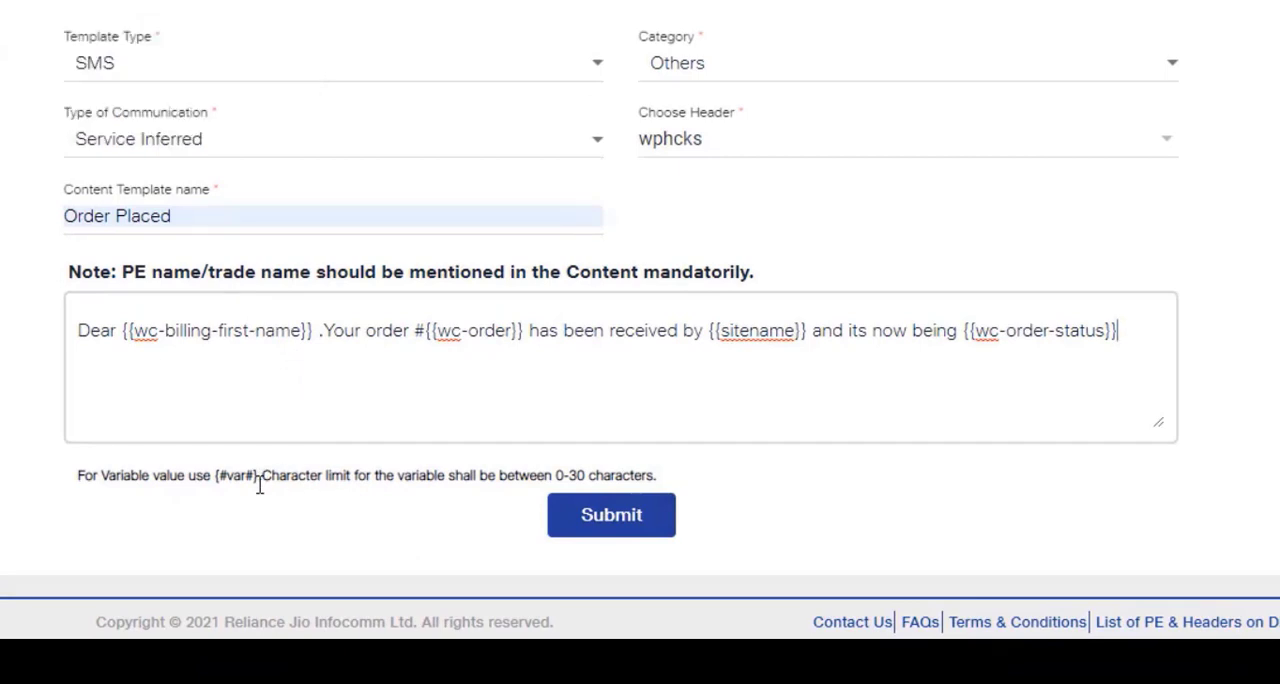
# Copy {#var#} from the variable note and replace {{wc-billing-first-name}} with it in the template content
pyautogui.moveTo(258, 476); pyautogui.dragTo(224, 476)
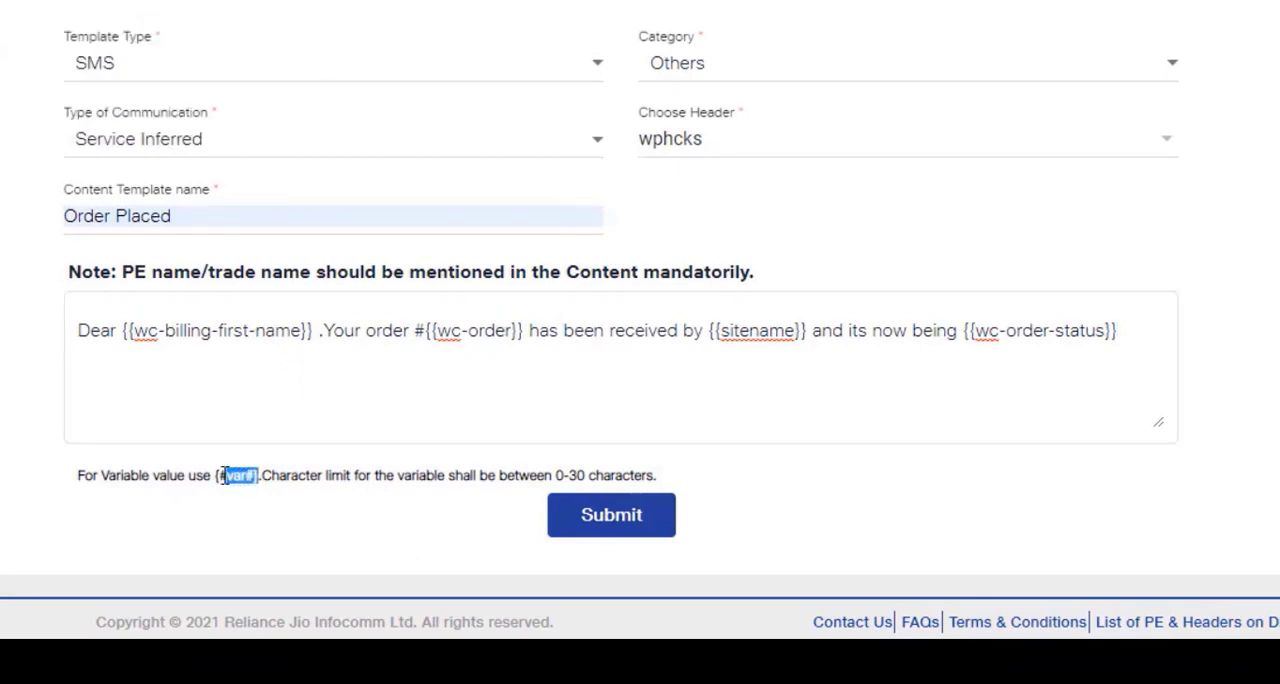
pyautogui.rightClick(236, 480)
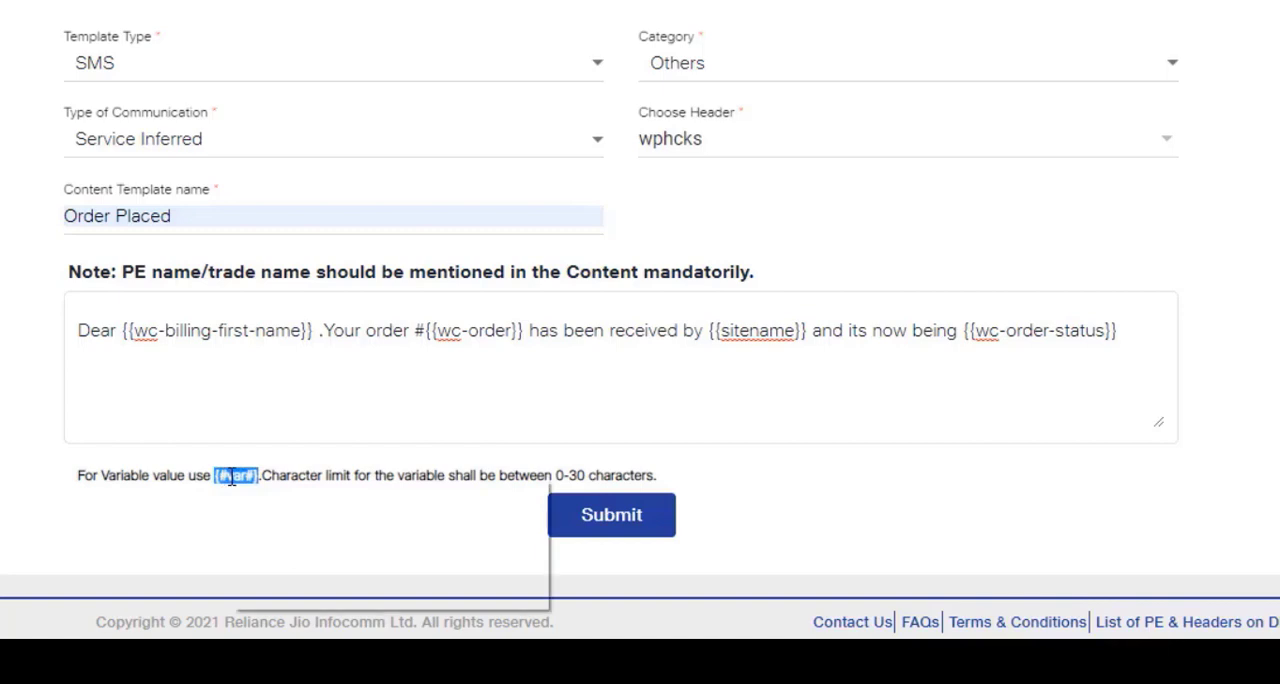
pyautogui.click(258, 504)
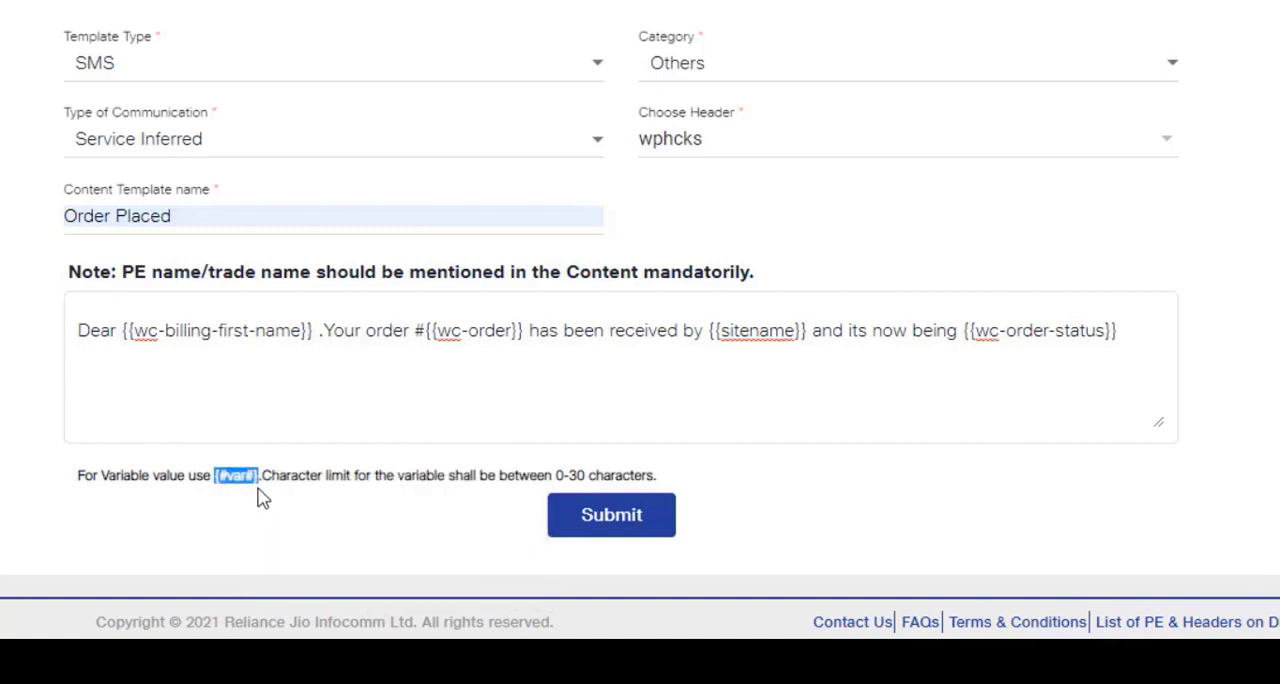
pyautogui.click(172, 350)
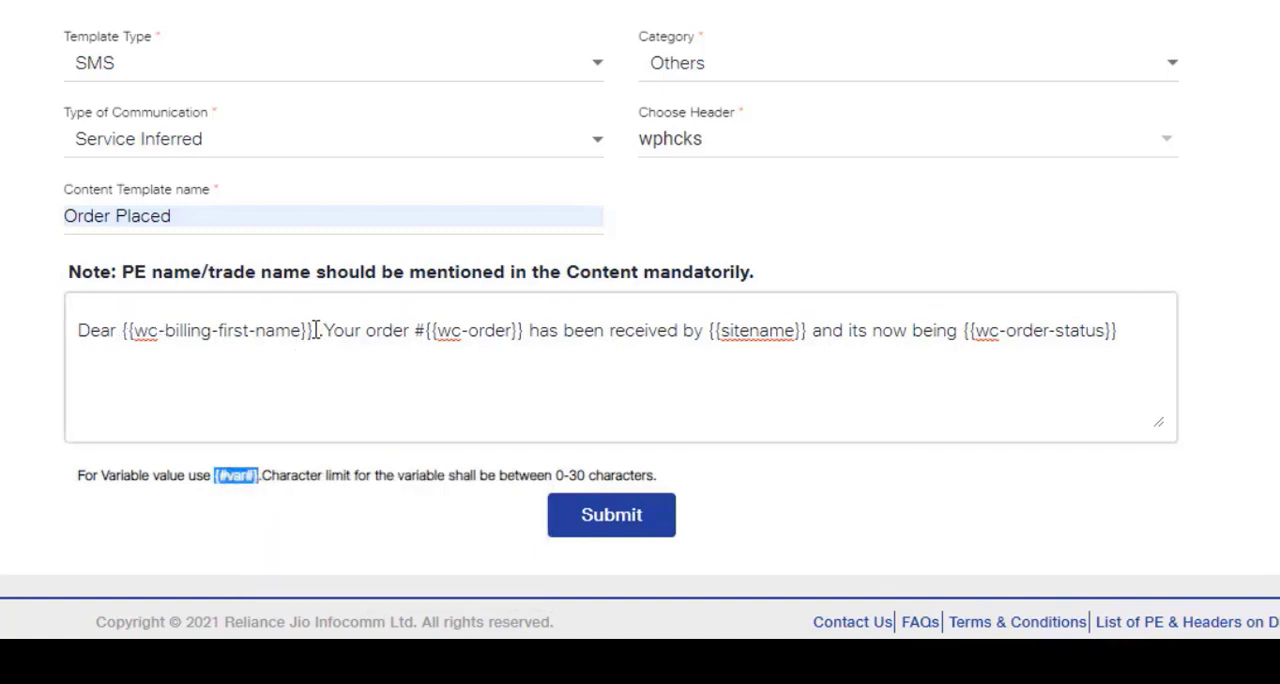
pyautogui.moveTo(312, 333); pyautogui.dragTo(126, 332)
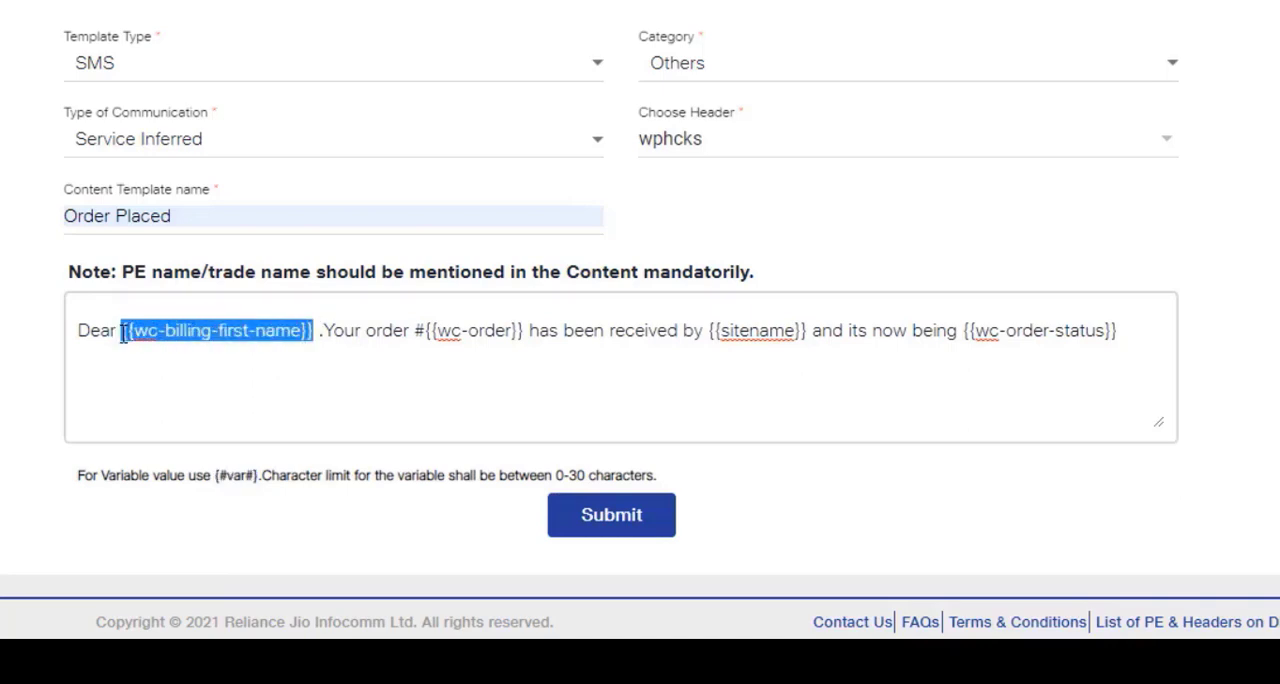
pyautogui.rightClick(135, 336)
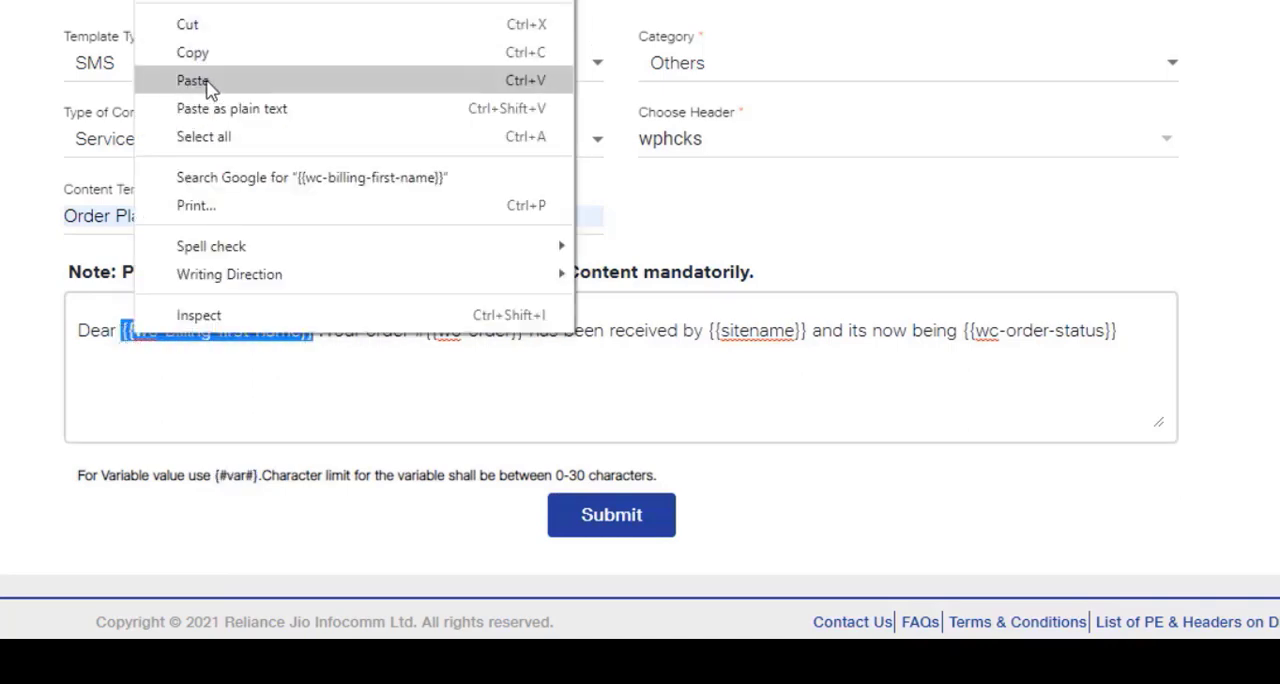
pyautogui.click(208, 83)
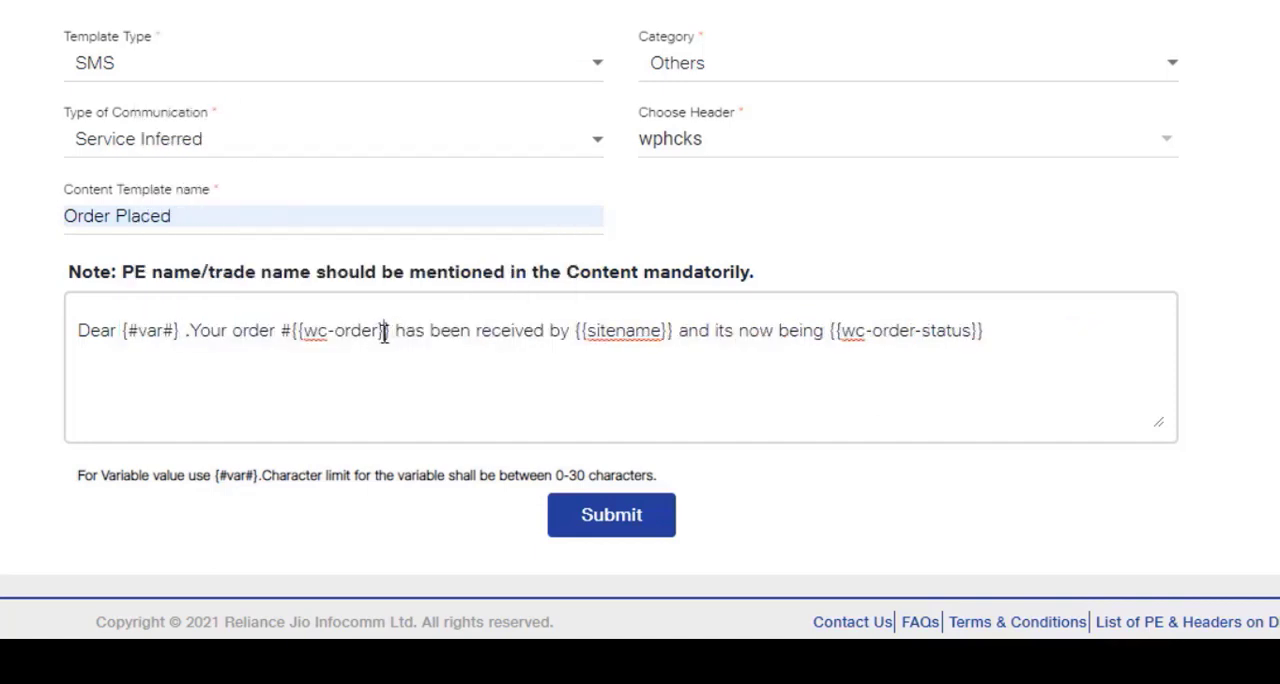
# Replace the {{wc-order}} placeholder in the template content with {#var#}
pyautogui.moveTo(384, 334); pyautogui.dragTo(302, 333)
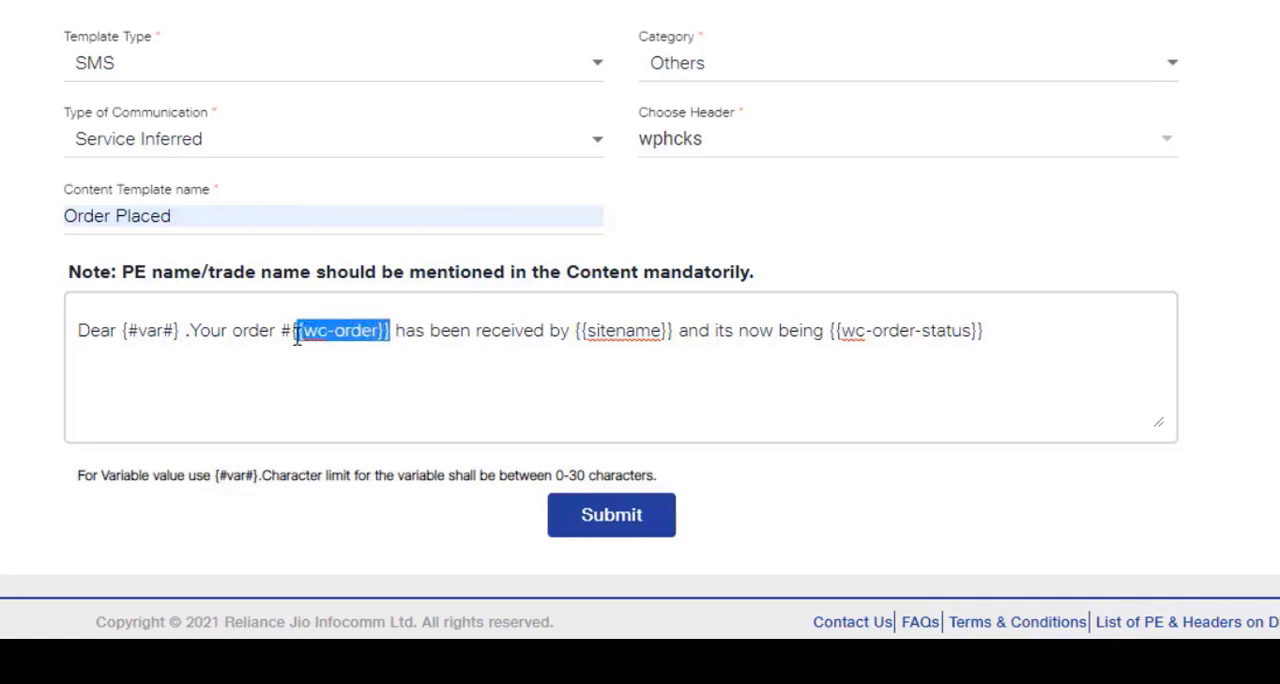
pyautogui.moveTo(297, 340); pyautogui.dragTo(295, 340)
pyautogui.rightClick(313, 333)
pyautogui.click(400, 79)
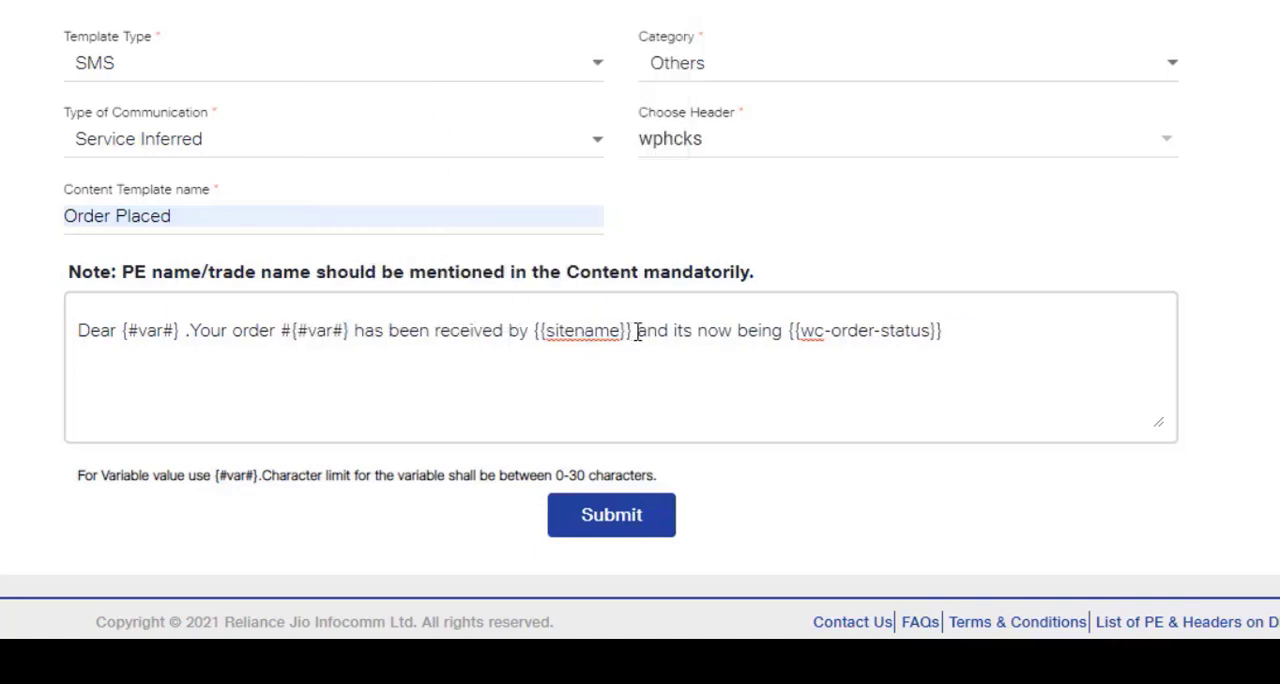
# Replace the {{sitename}} and {{wc-order-status}} placeholders in the template content with {#var#}
pyautogui.moveTo(632, 333); pyautogui.dragTo(535, 338)
pyautogui.rightClick(567, 337)
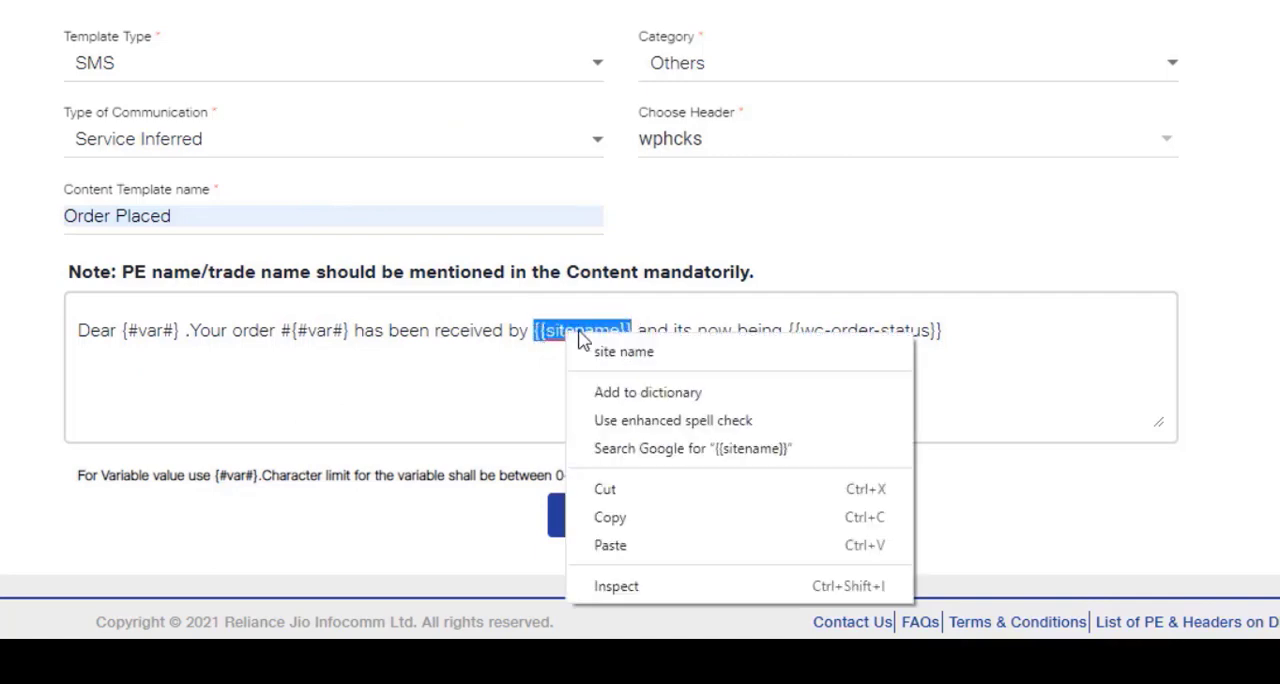
pyautogui.click(611, 545)
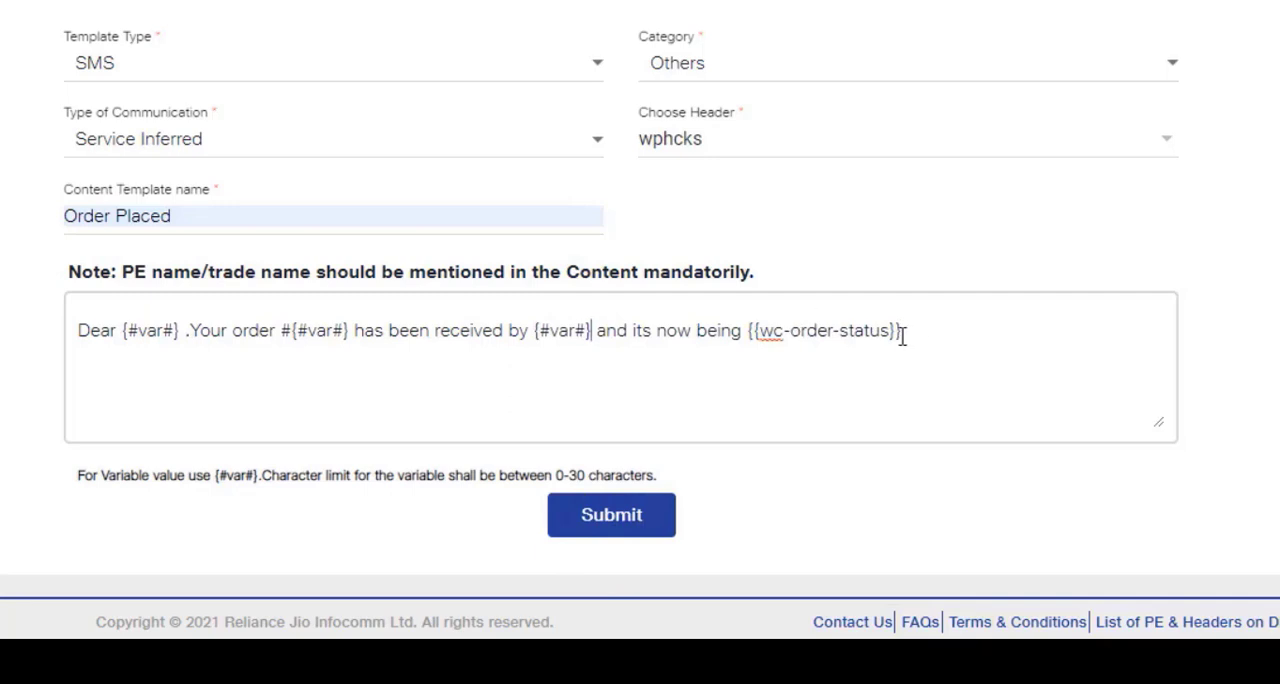
pyautogui.moveTo(901, 330); pyautogui.dragTo(751, 331)
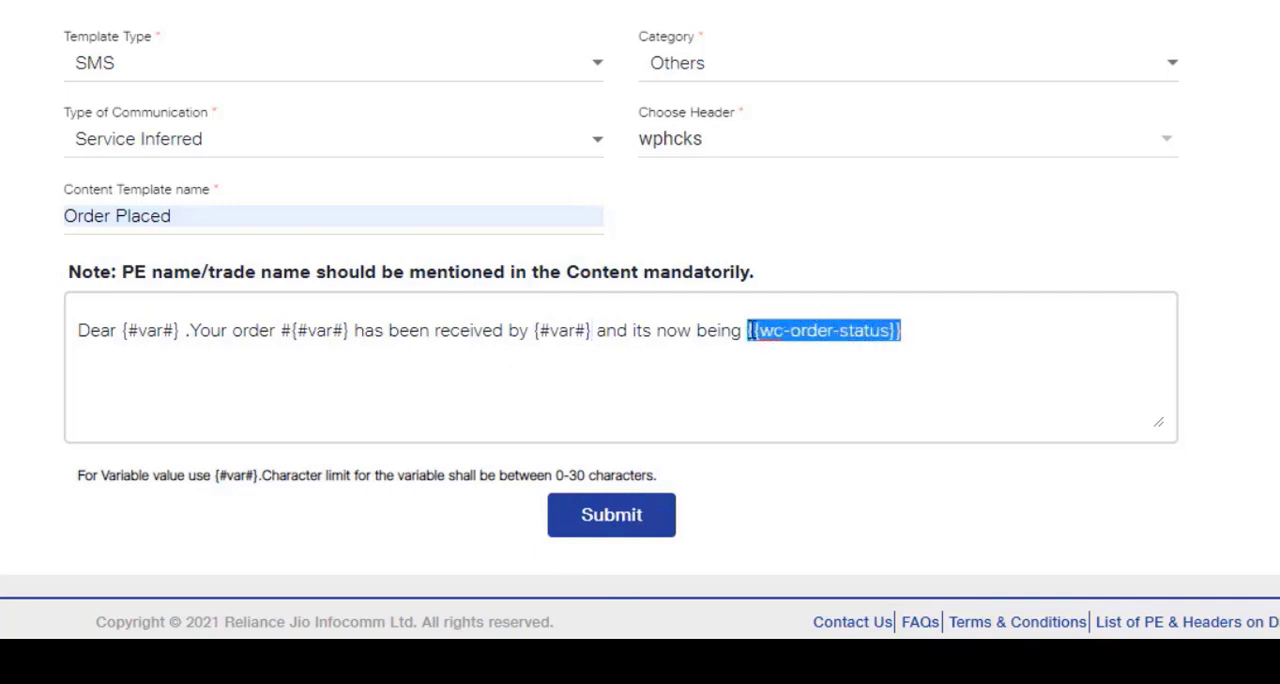
pyautogui.rightClick(802, 331)
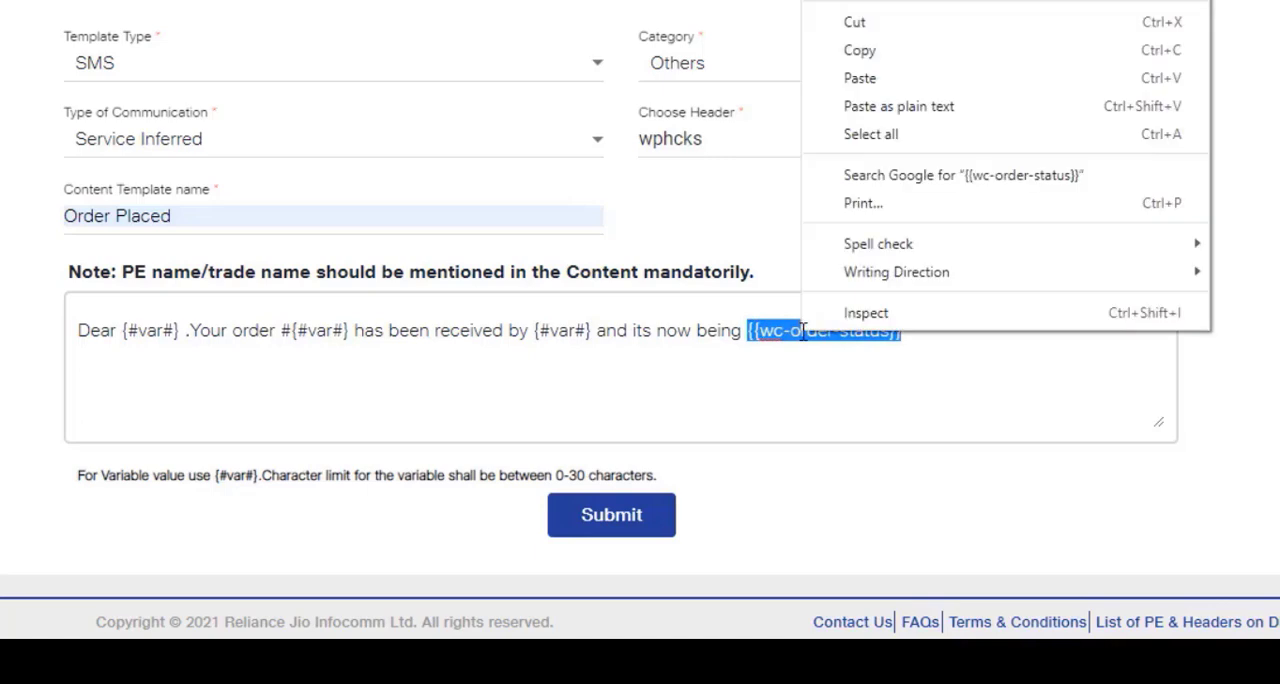
pyautogui.click(880, 80)
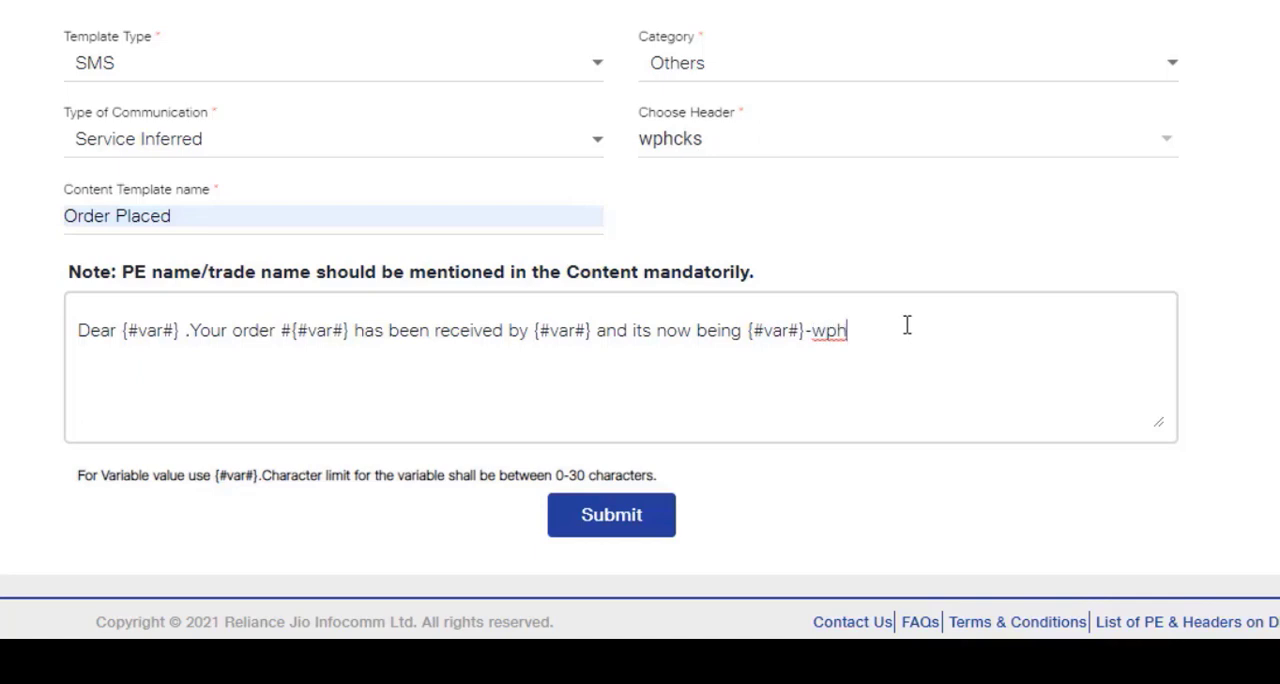
# Append -wphcks to the end of the template content and try to submit the template under the name Order Placed
pyautogui.write('cks')
pyautogui.click(632, 527)
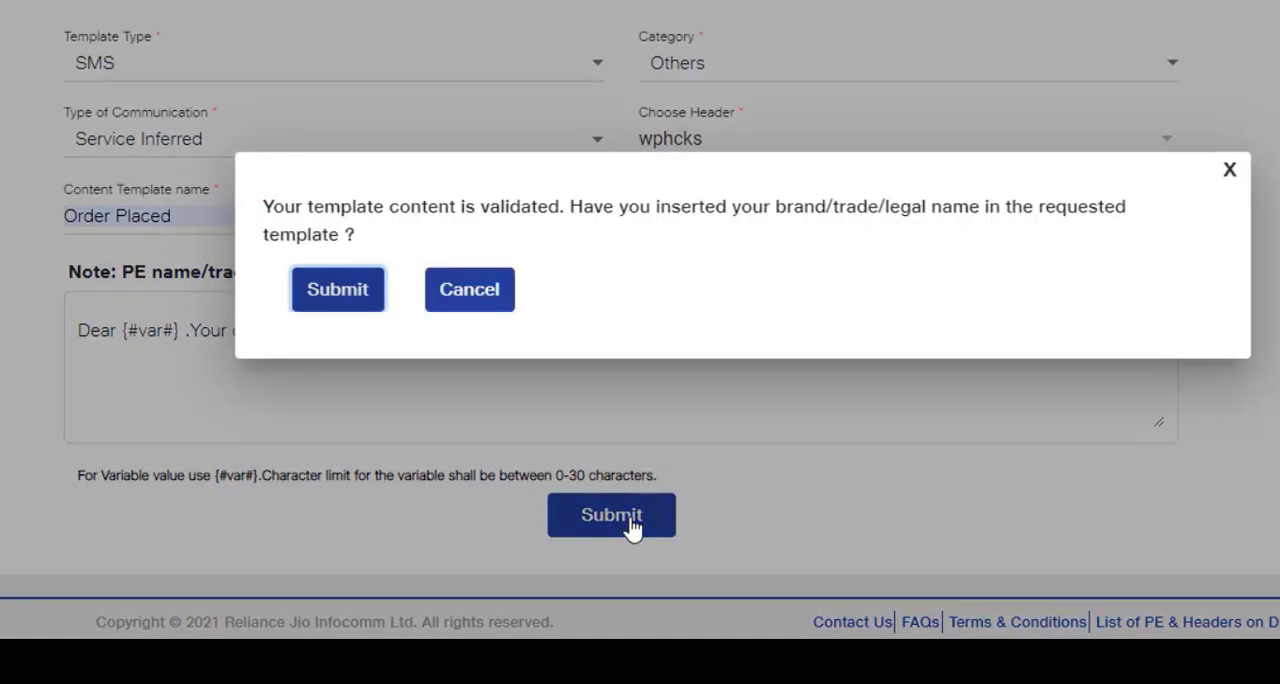
pyautogui.click(353, 290)
pyautogui.click(570, 264)
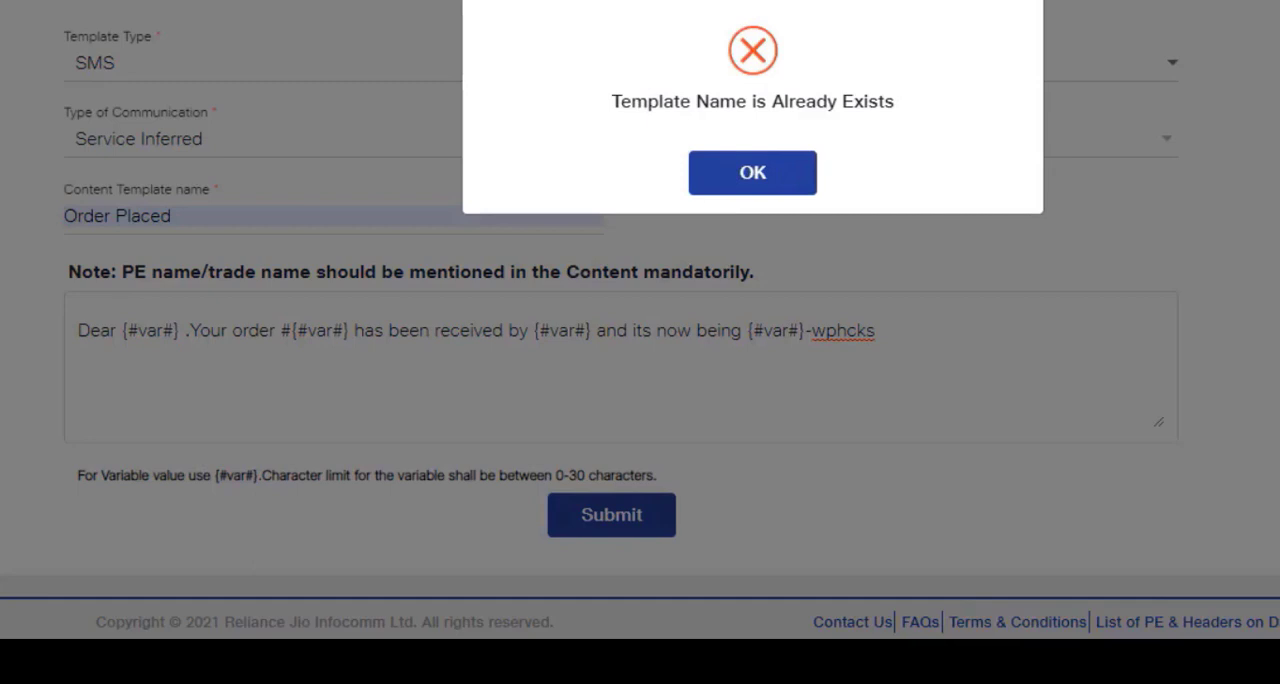
pyautogui.click(752, 172)
# Rename the content template as wphcks Order Placed
pyautogui.click(188, 215)
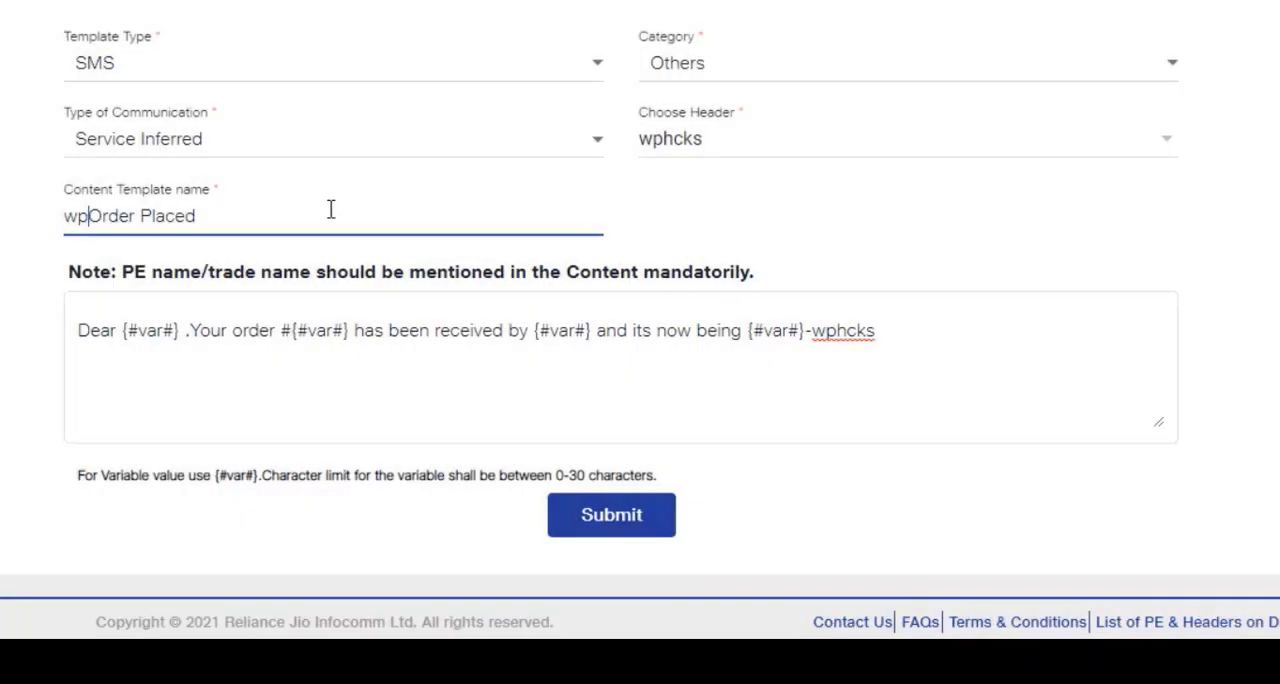
pyautogui.write('hcks')
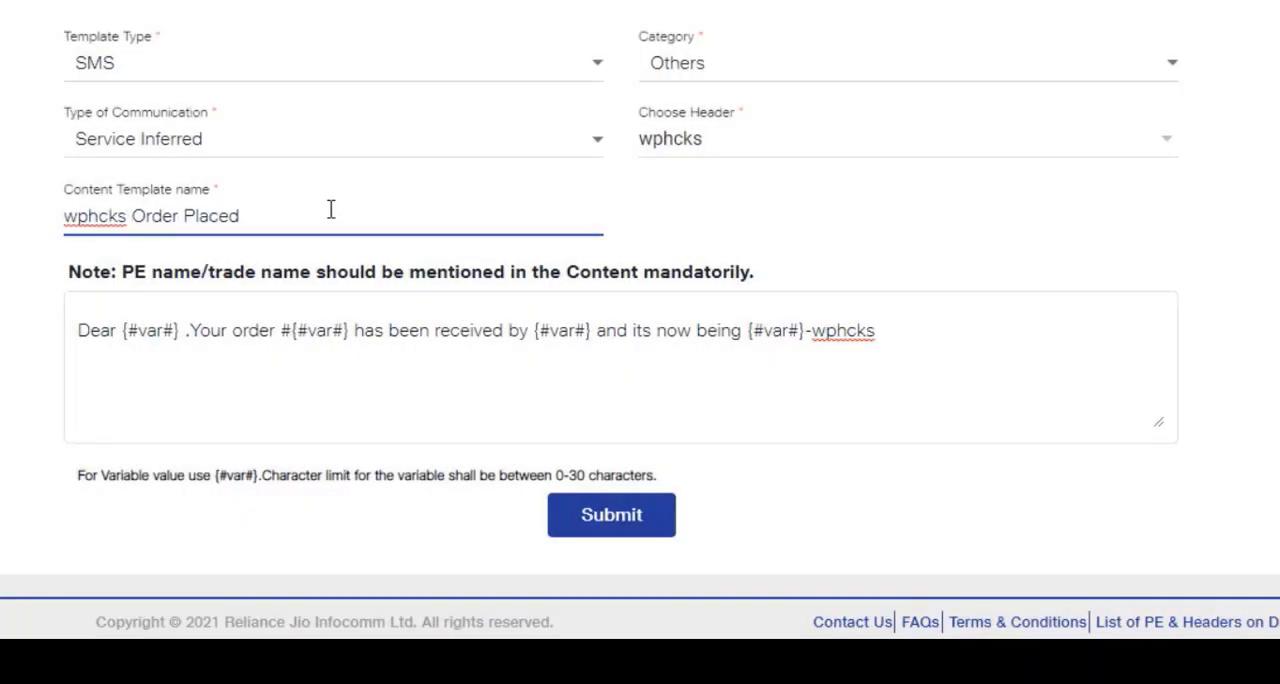
pyautogui.click(8, 238)
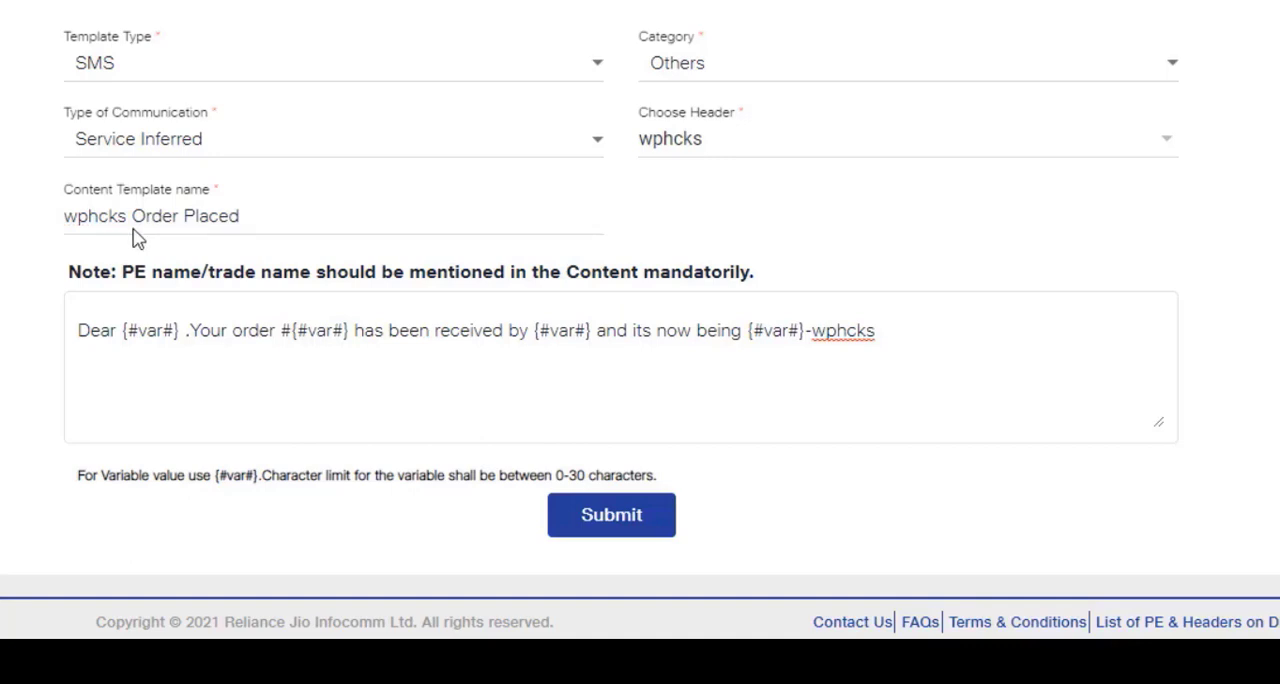
# Submit the wphcks Order Placed template for approval, confirming that the brand name is included, and close the completion message
pyautogui.click(627, 520)
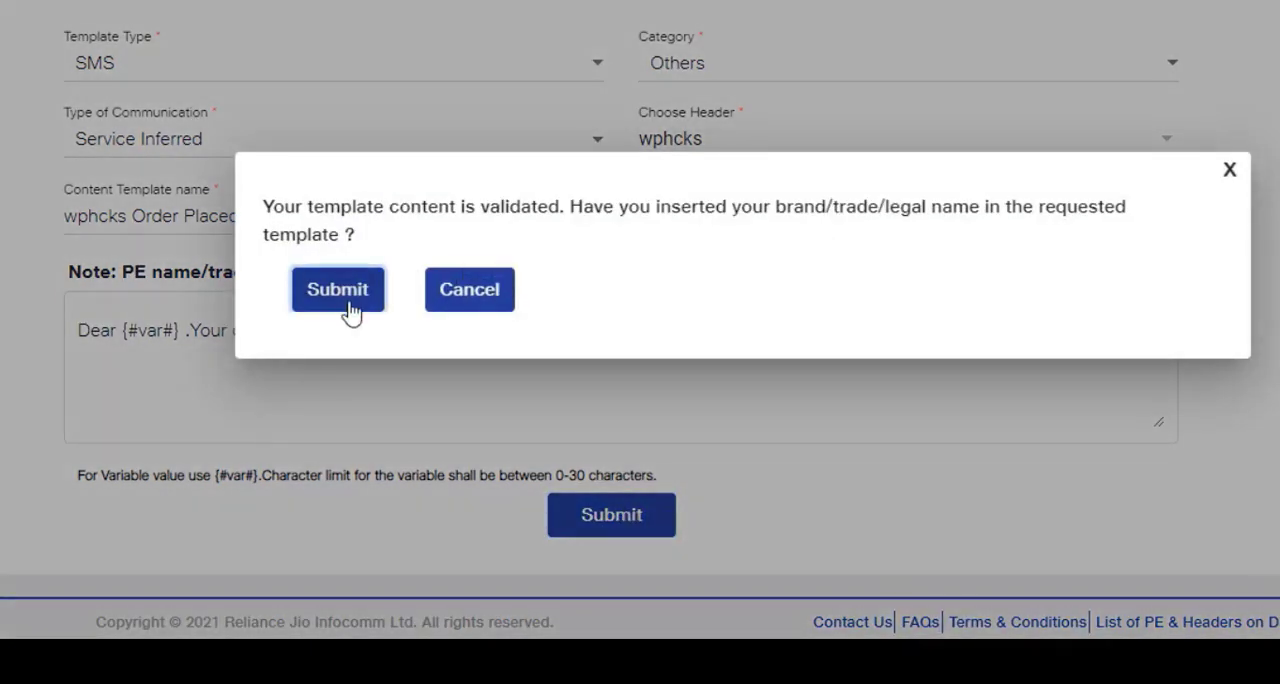
pyautogui.click(350, 312)
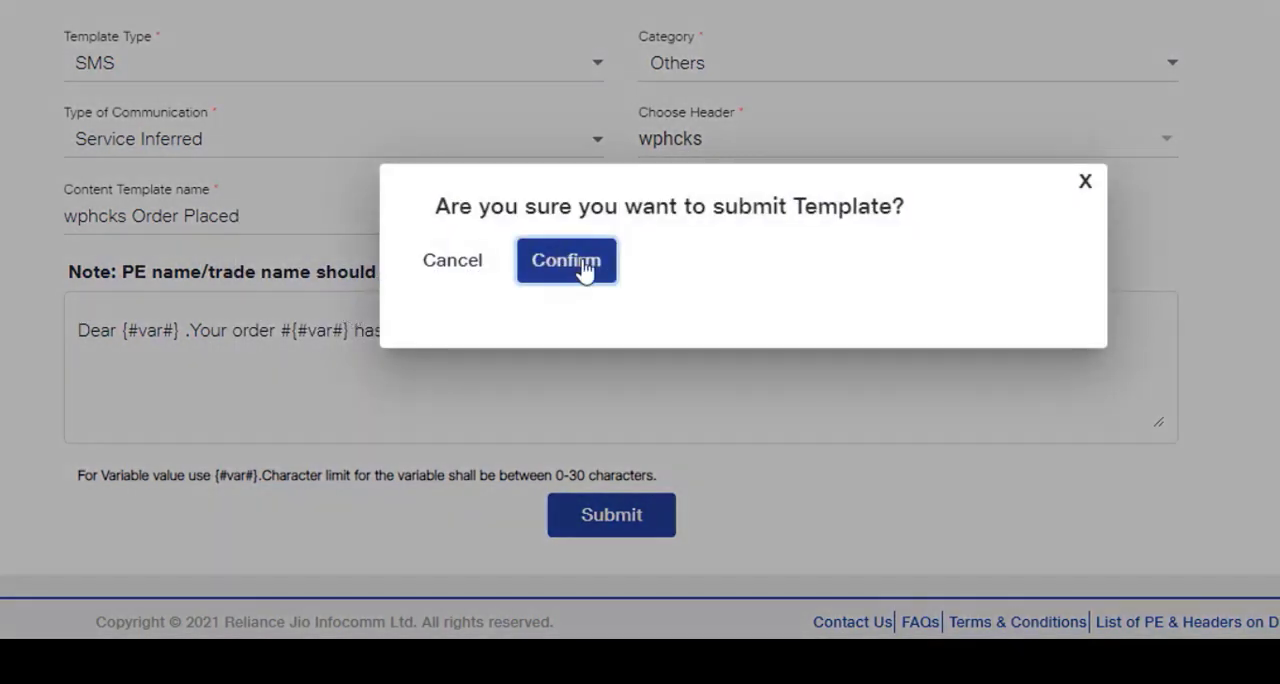
pyautogui.click(566, 262)
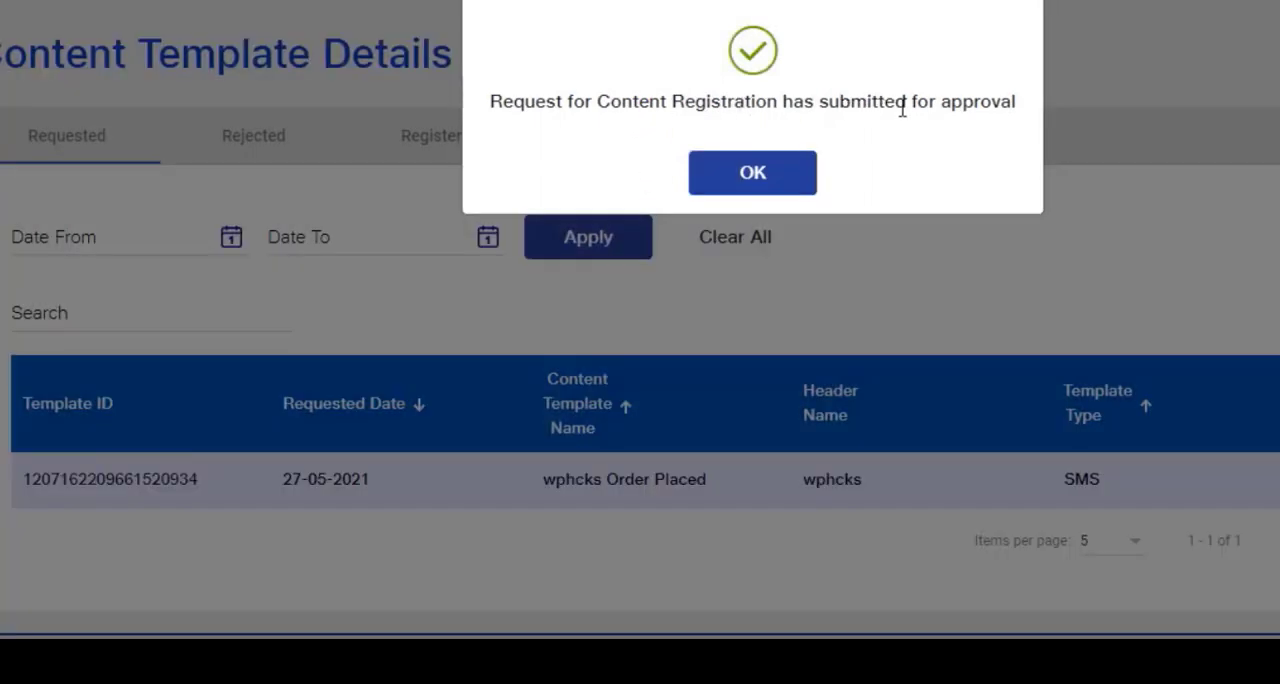
pyautogui.moveTo(1022, 108); pyautogui.dragTo(480, 120)
pyautogui.click(780, 186)
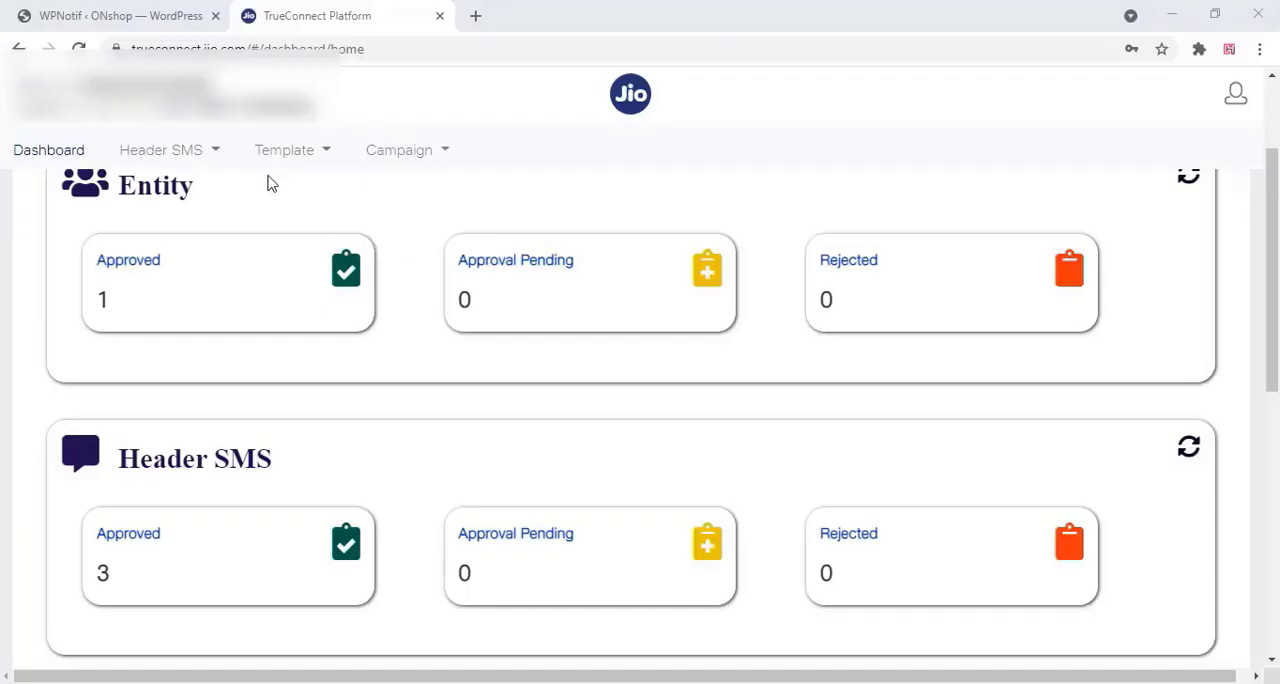
# Start another content template registration with template type SMS and category Others
pyautogui.click(281, 160)
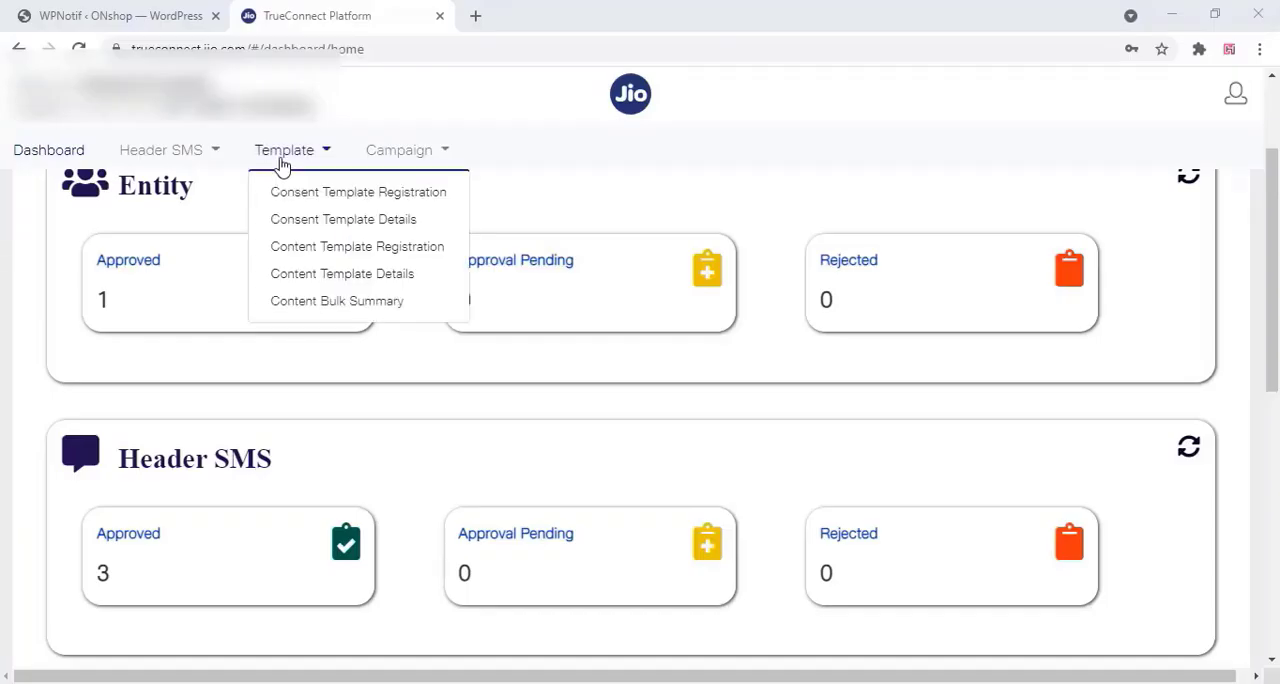
pyautogui.click(350, 250)
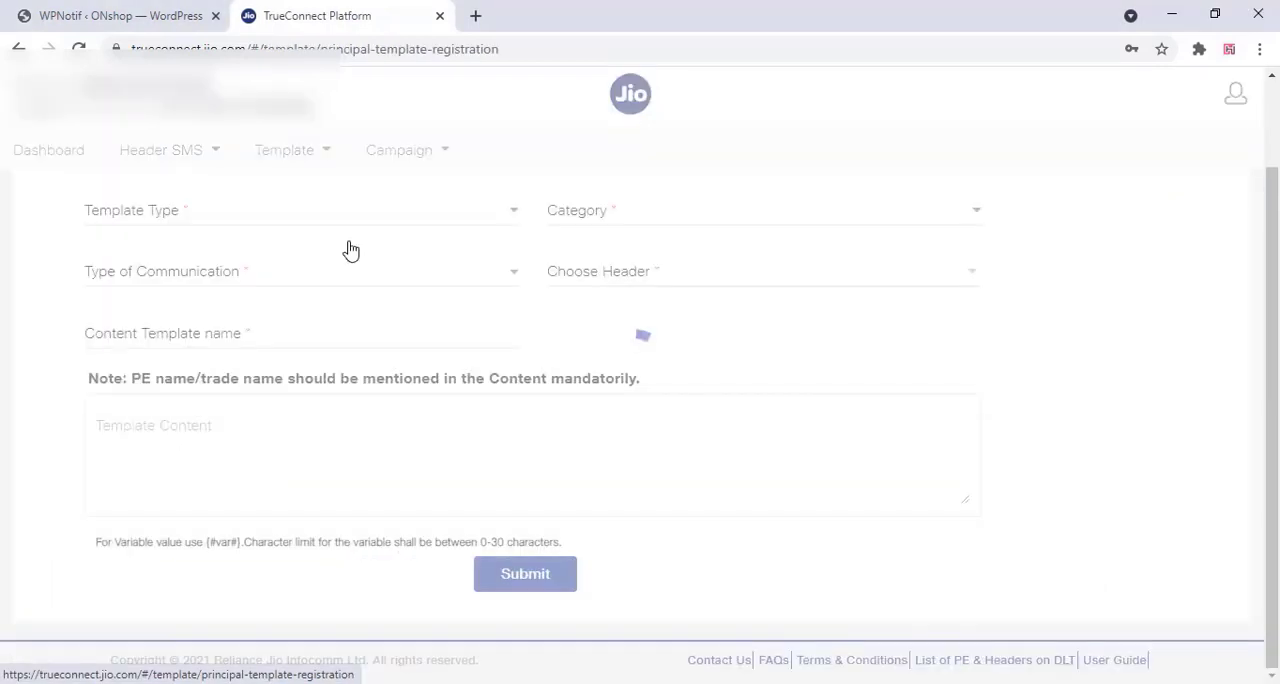
pyautogui.click(260, 221)
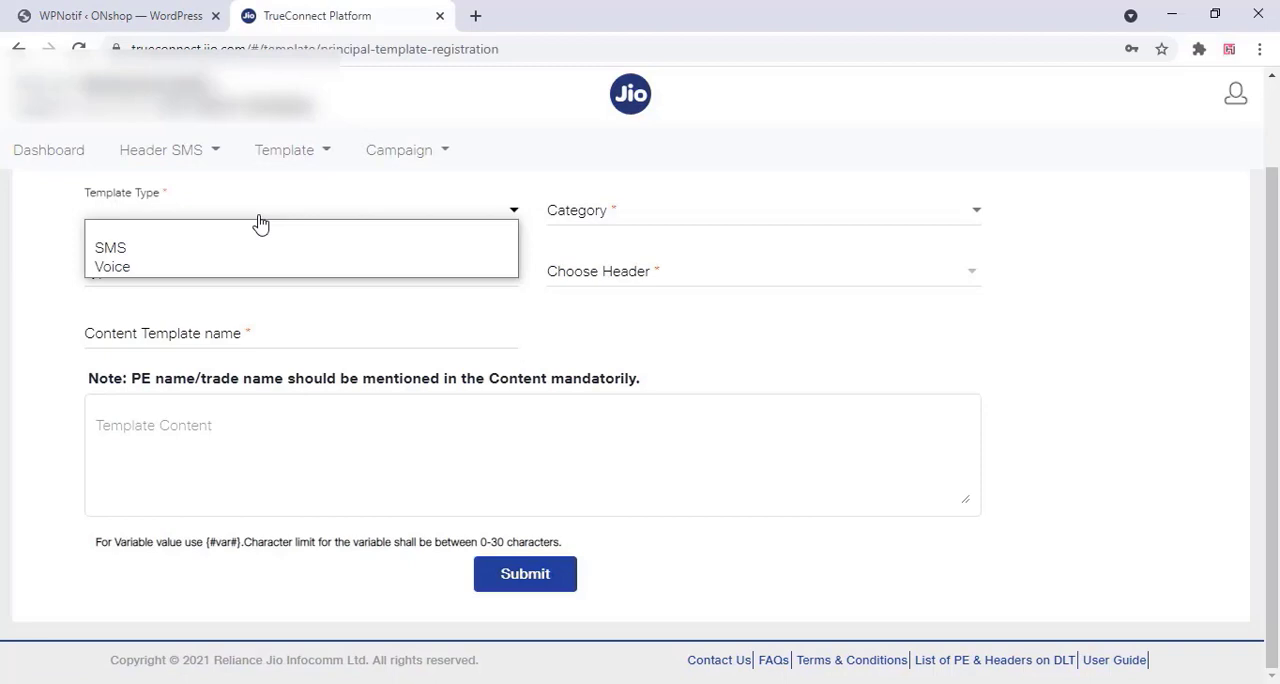
pyautogui.click(170, 248)
pyautogui.click(753, 231)
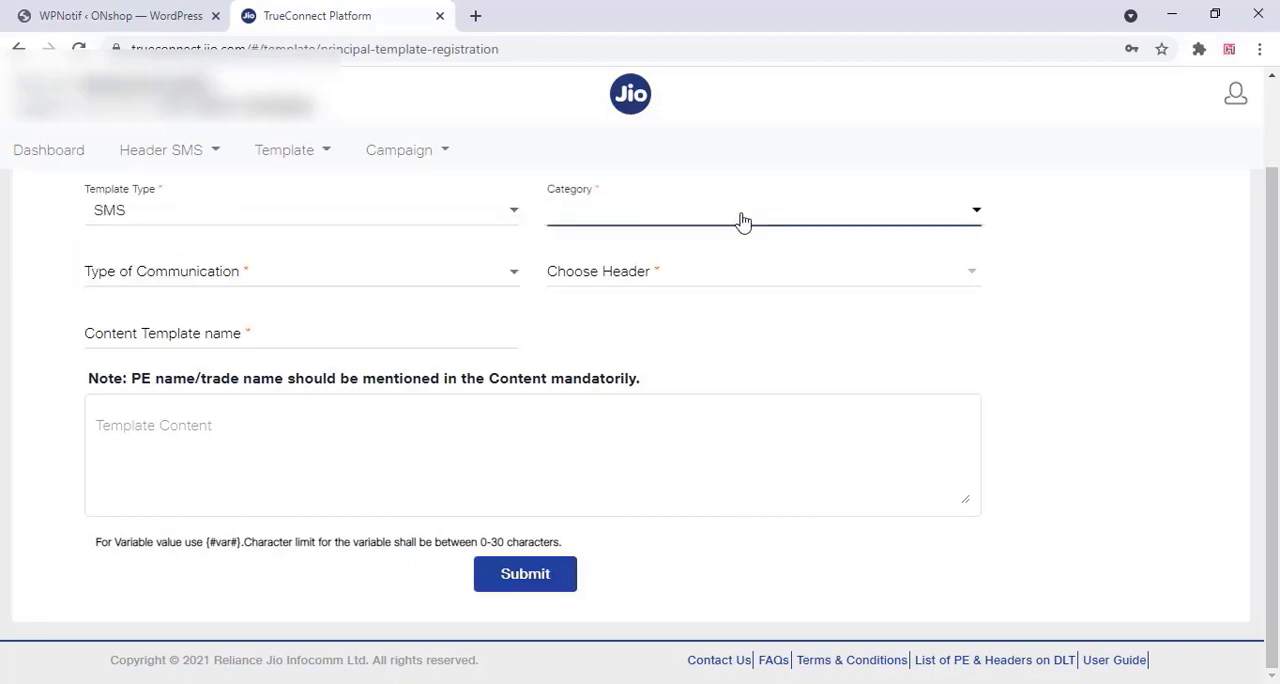
pyautogui.click(970, 222)
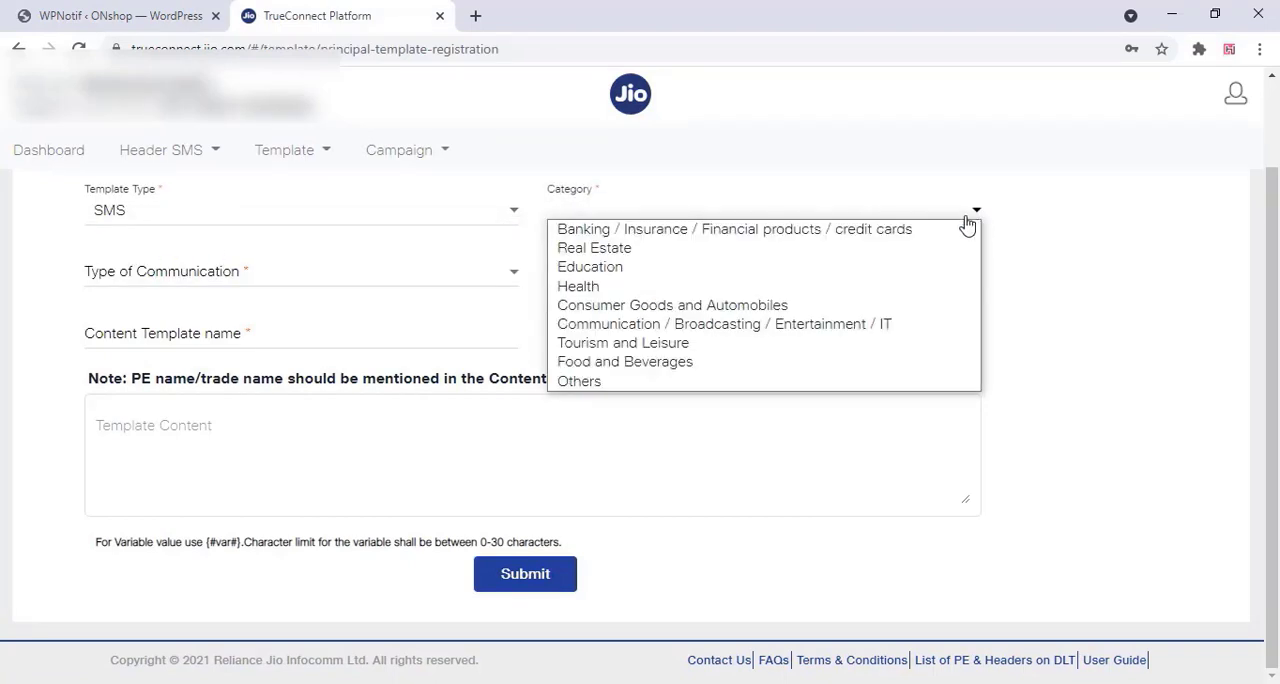
pyautogui.click(582, 381)
# Set the new template's type of communication to Service Inferred and its header to wphcks
pyautogui.click(502, 282)
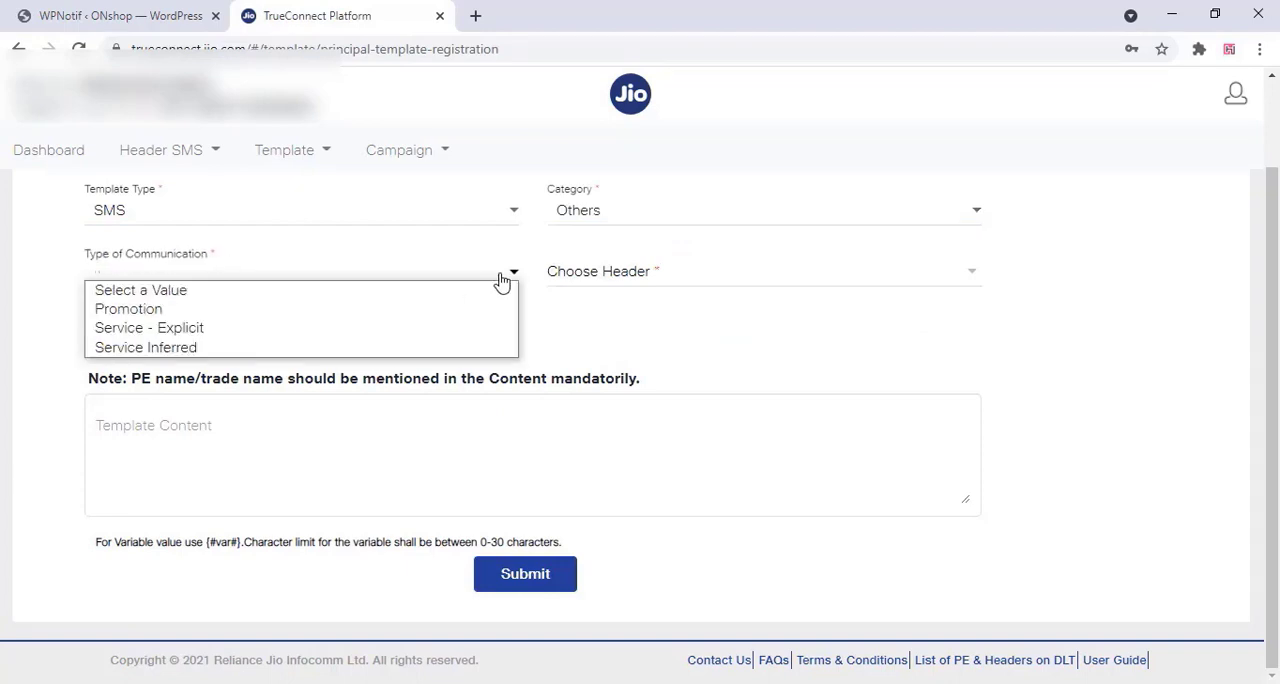
pyautogui.click(205, 350)
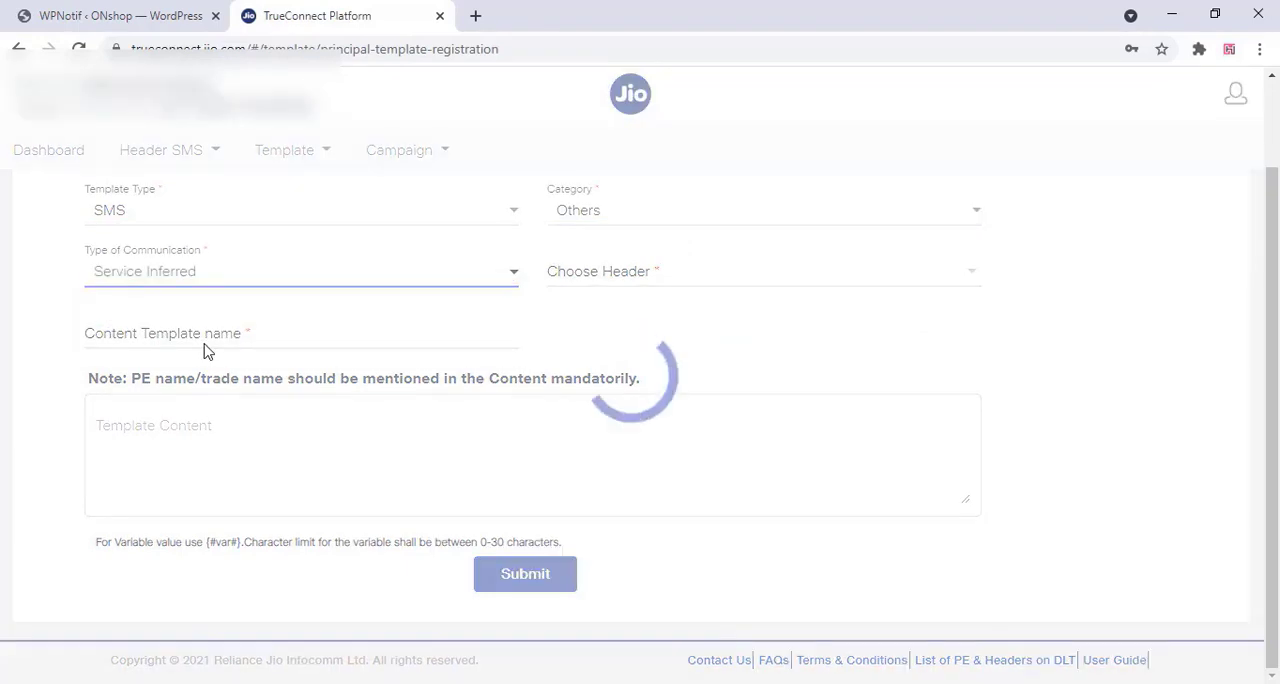
pyautogui.click(666, 285)
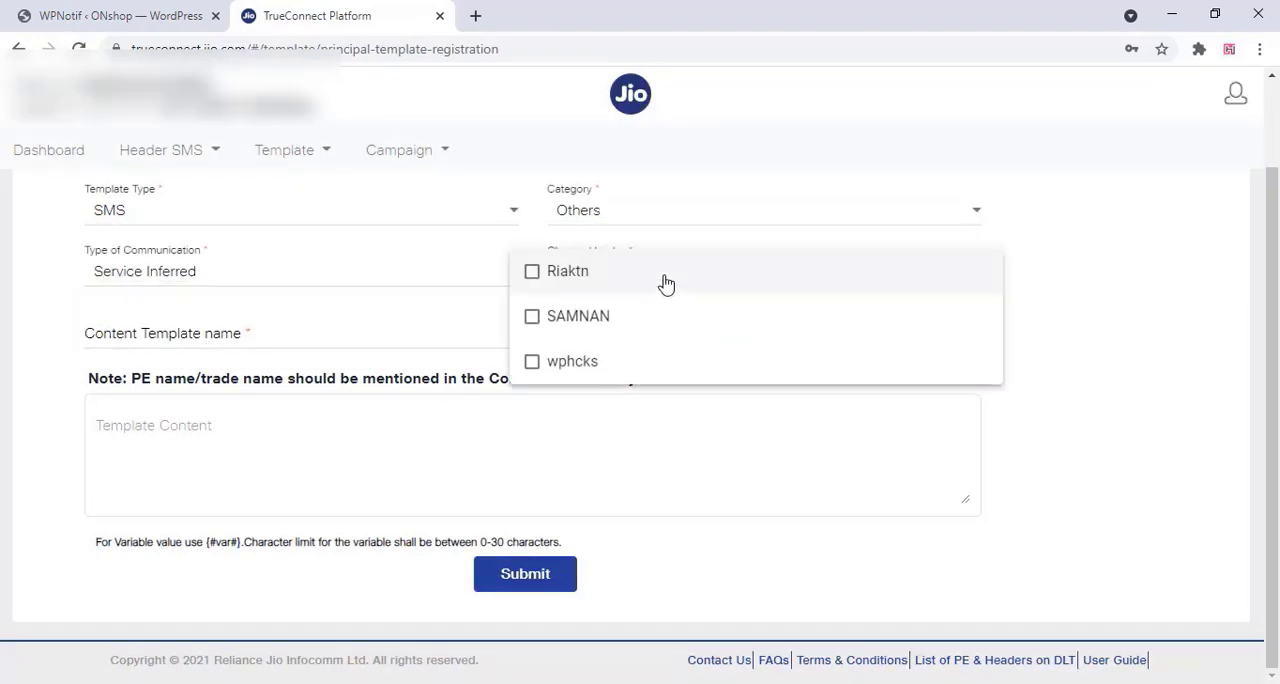
pyautogui.click(580, 368)
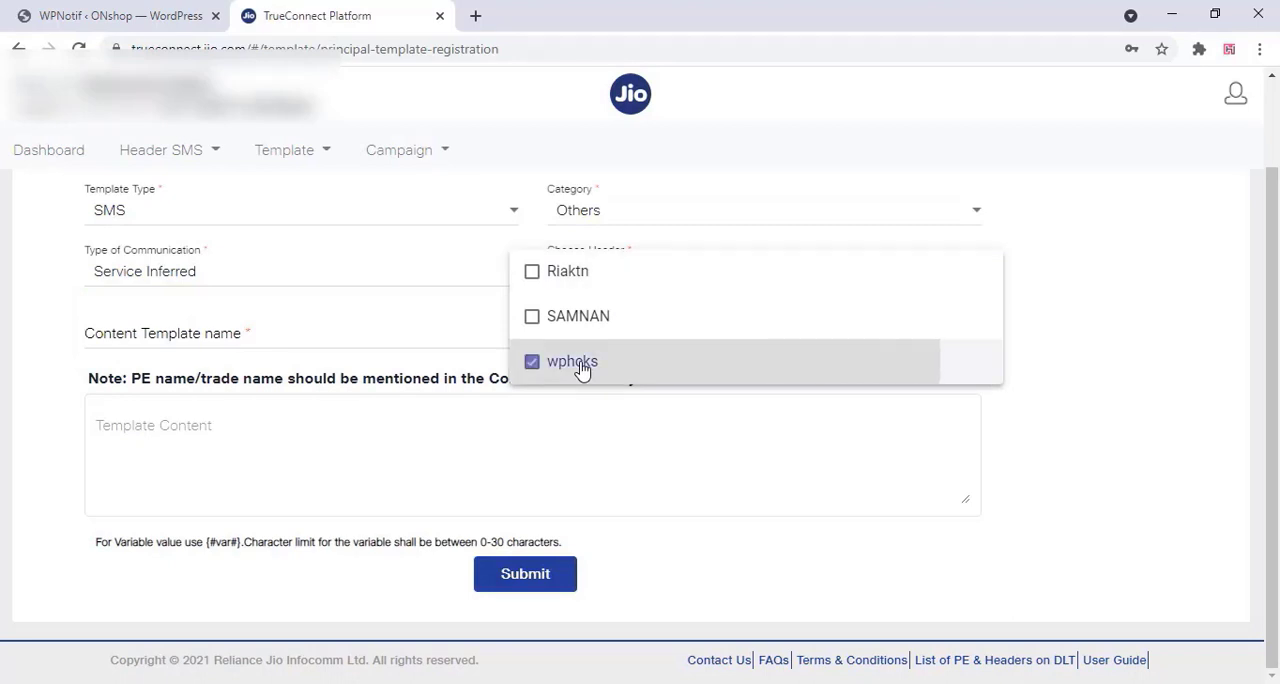
pyautogui.click(403, 334)
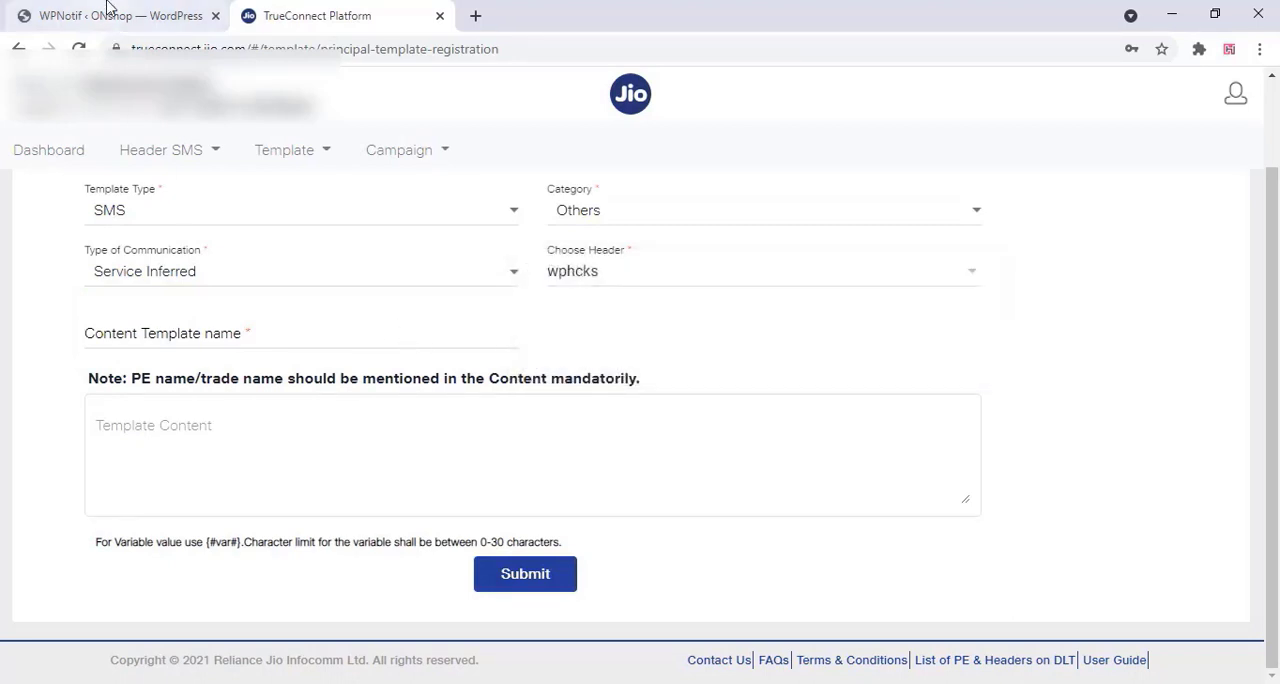
# Name the new content template wphcks Order received
pyautogui.click(106, 334)
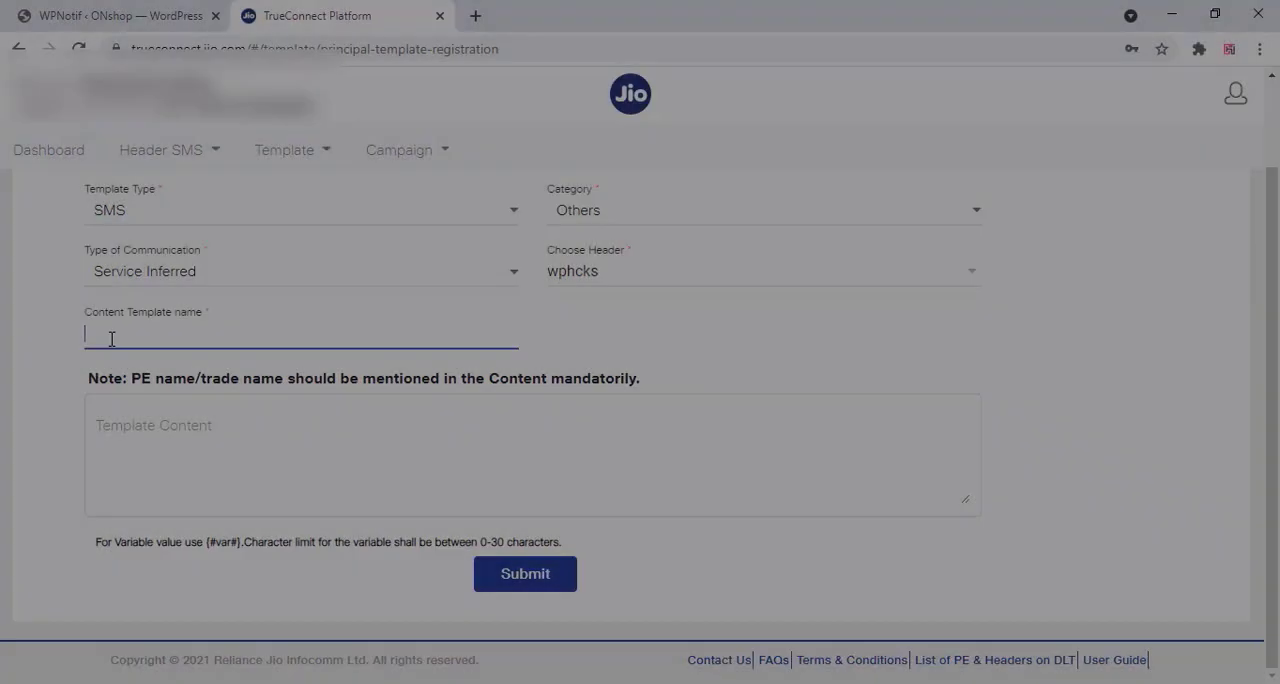
pyautogui.rightClick(106, 334)
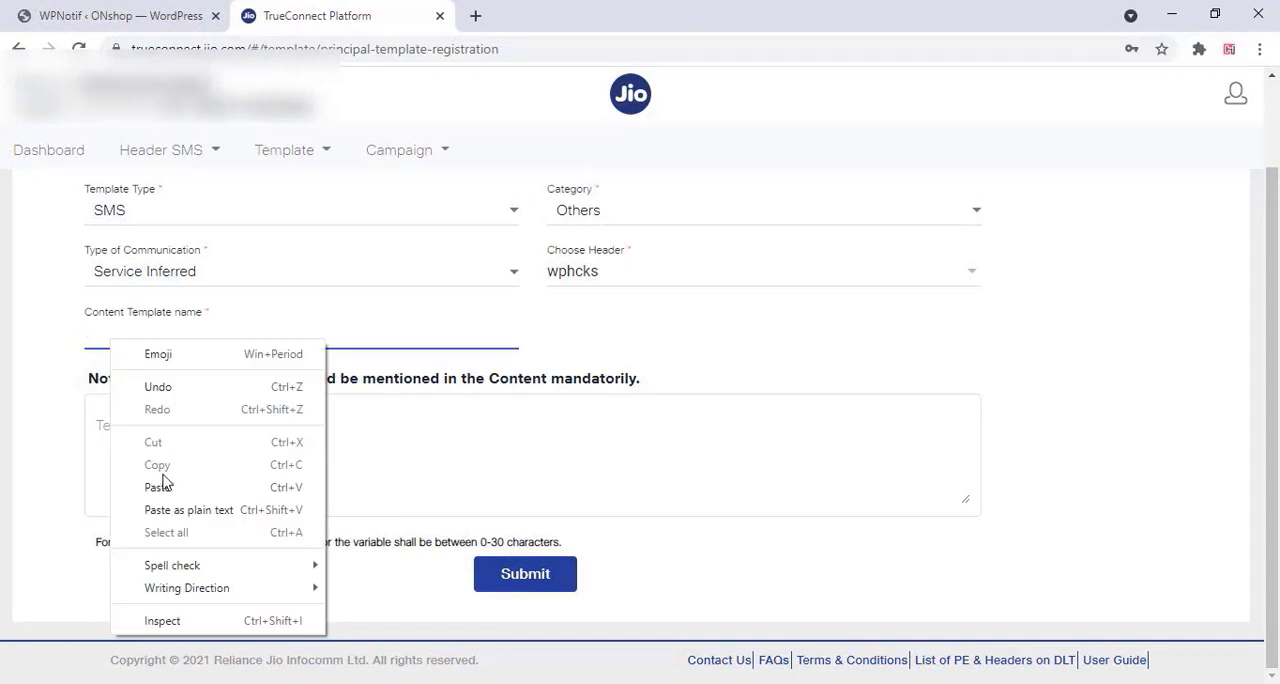
pyautogui.click(156, 484)
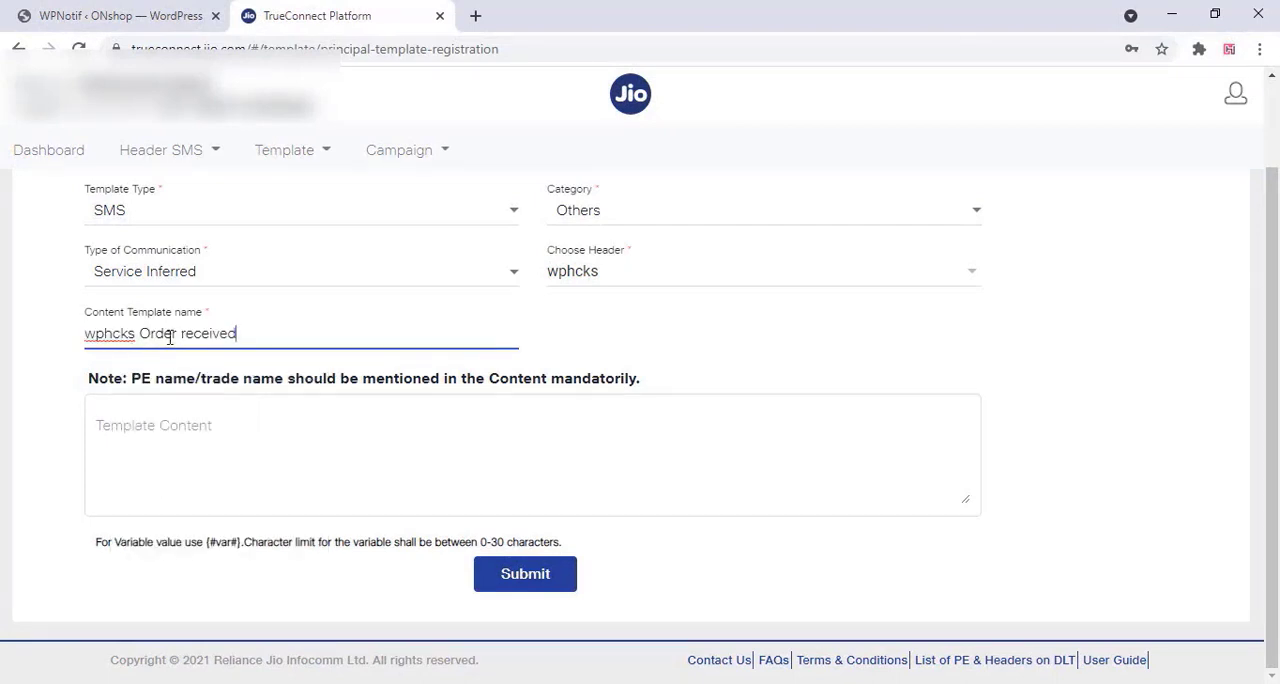
# Copy the Processing (New Order) message from the WPNotif notification settings and paste it as the template content on TrueConnect
pyautogui.click(114, 16)
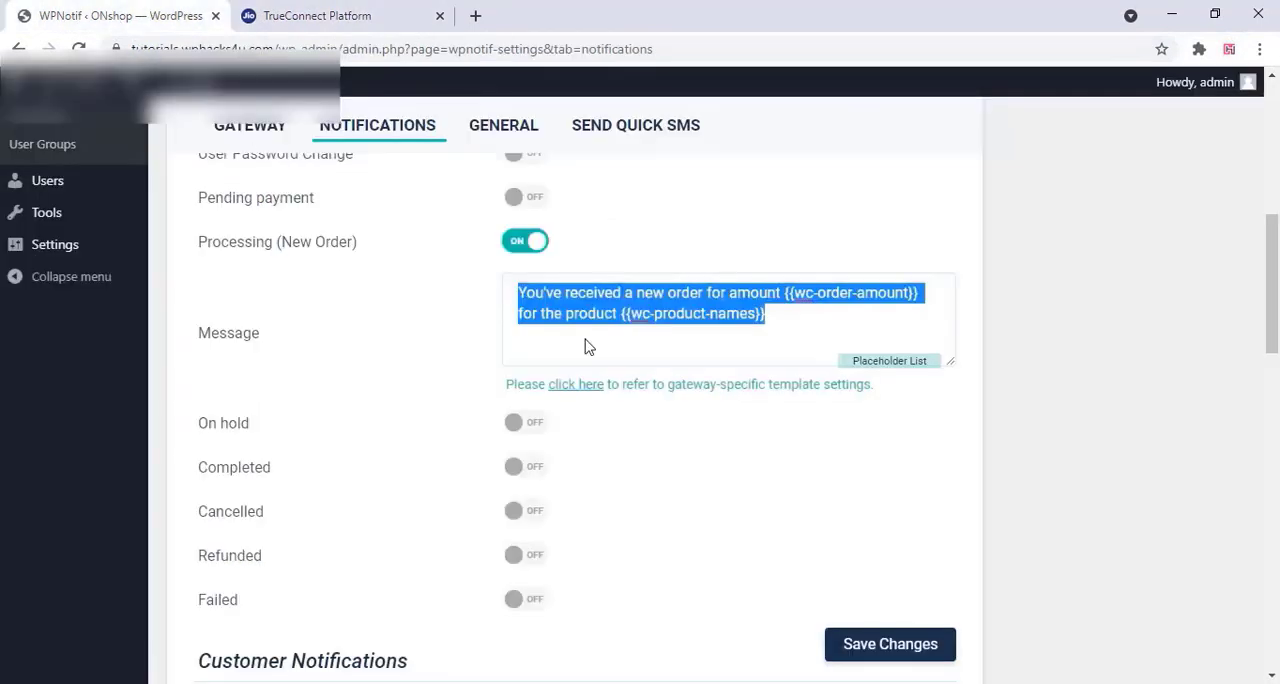
pyautogui.rightClick(552, 310)
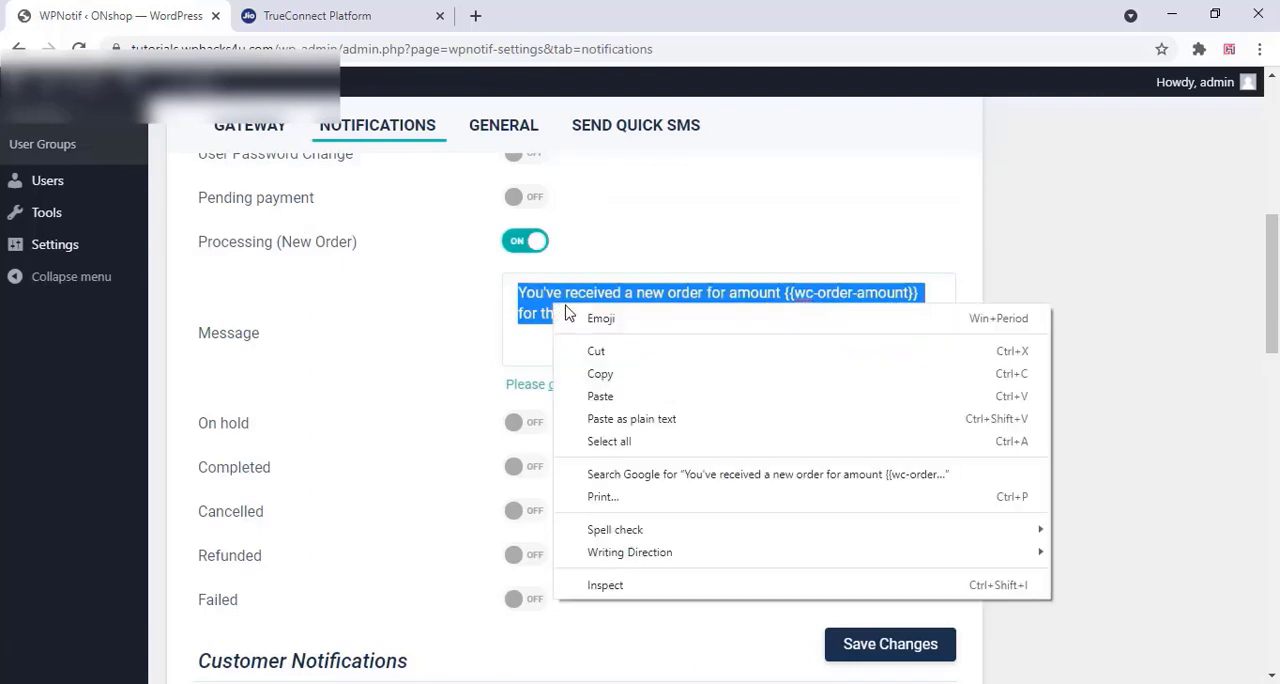
pyautogui.click(600, 374)
pyautogui.click(322, 16)
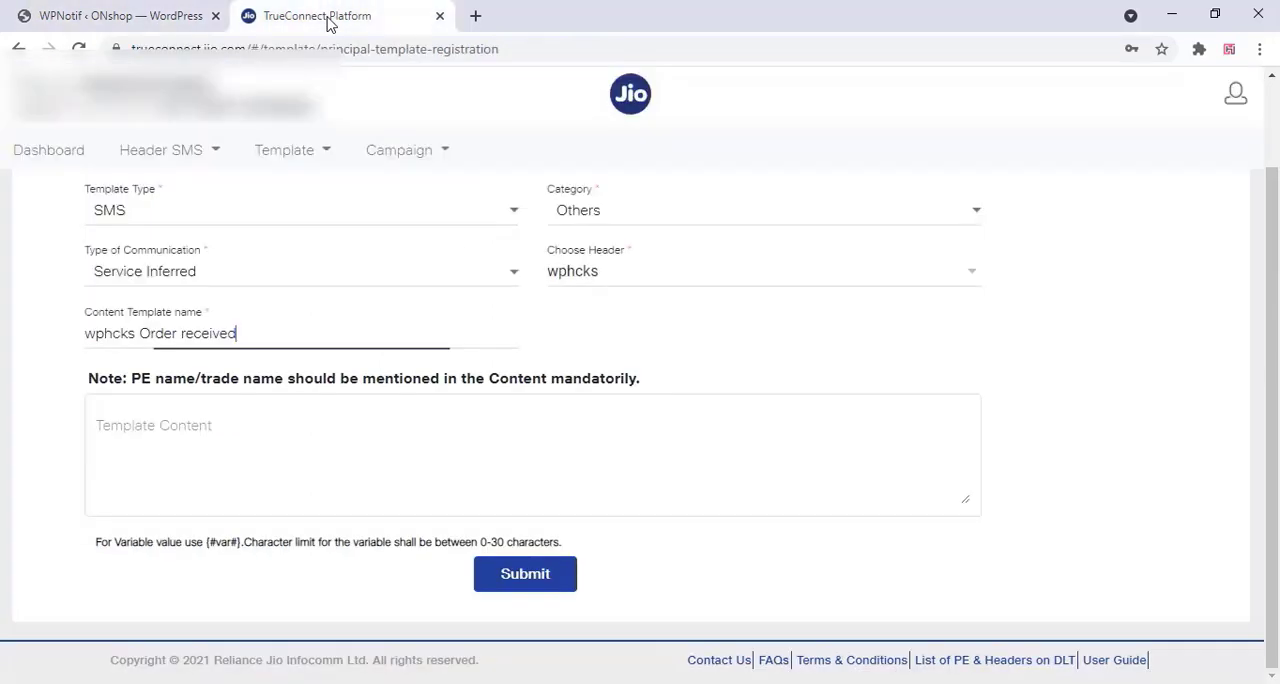
pyautogui.click(186, 417)
pyautogui.rightClick(116, 426)
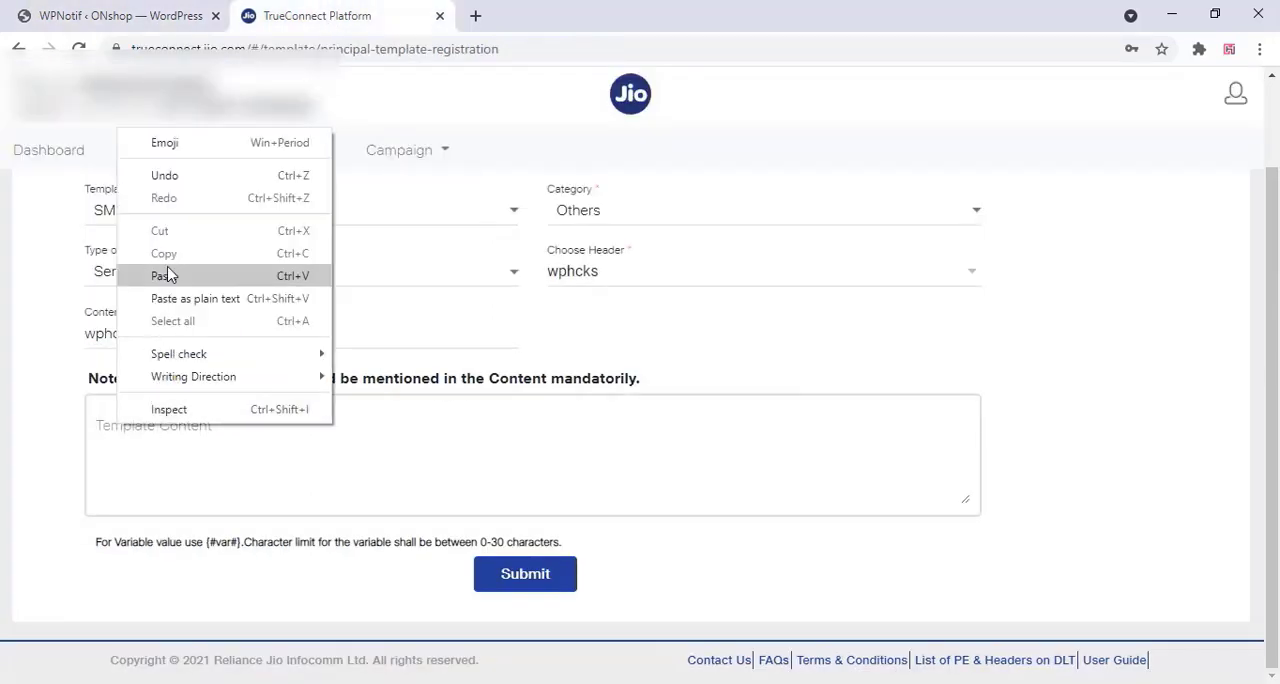
pyautogui.click(166, 274)
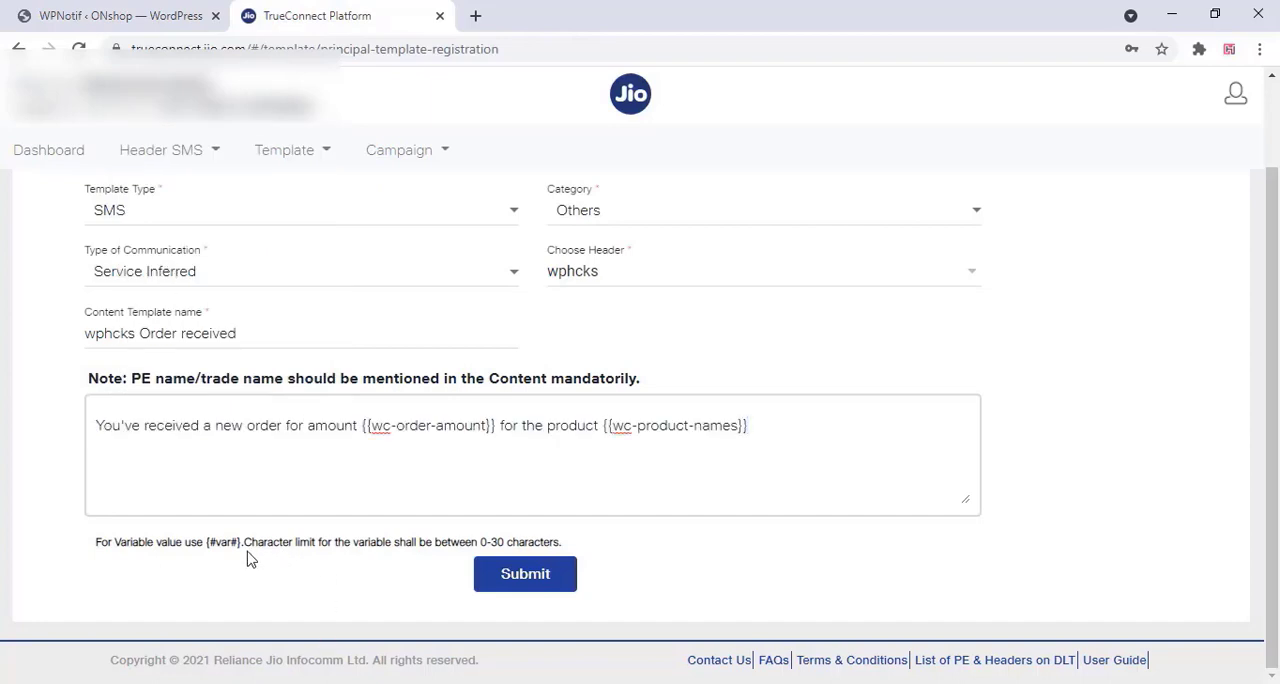
# Copy {#var#} from the variable note and replace the {{wc-order-amount}} placeholder in the template content with it
pyautogui.moveTo(240, 546); pyautogui.dragTo(218, 547)
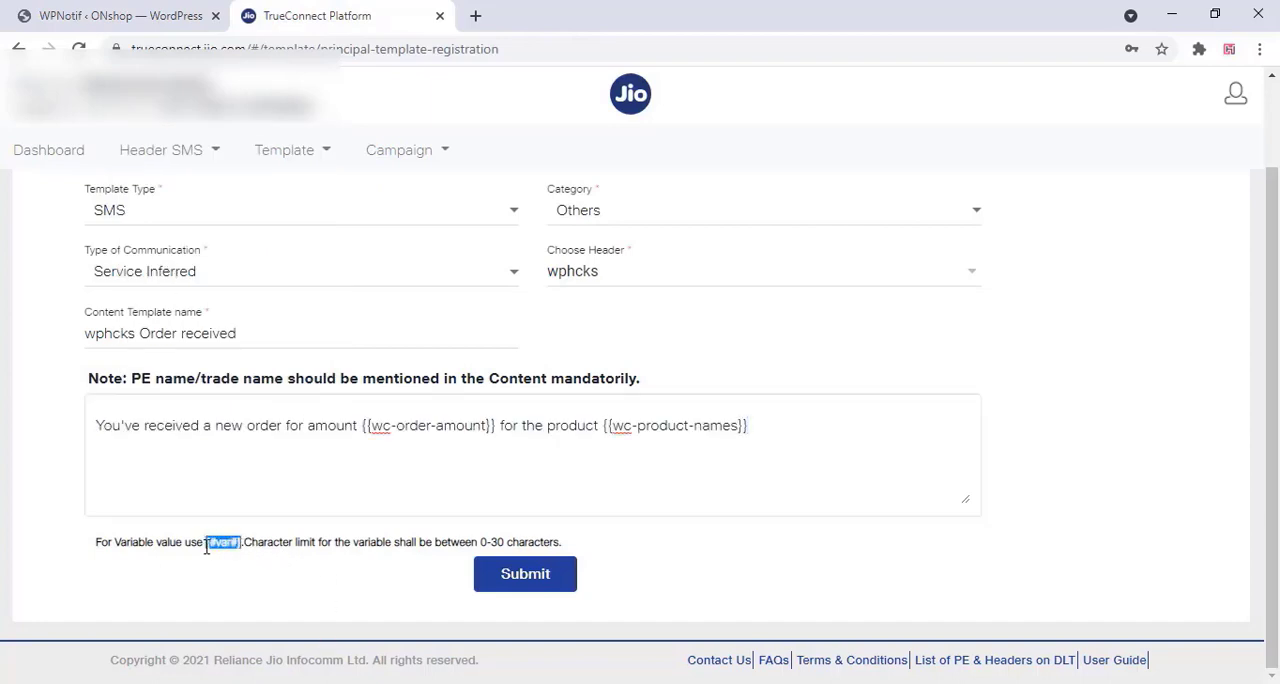
pyautogui.rightClick(218, 545)
pyautogui.click(247, 566)
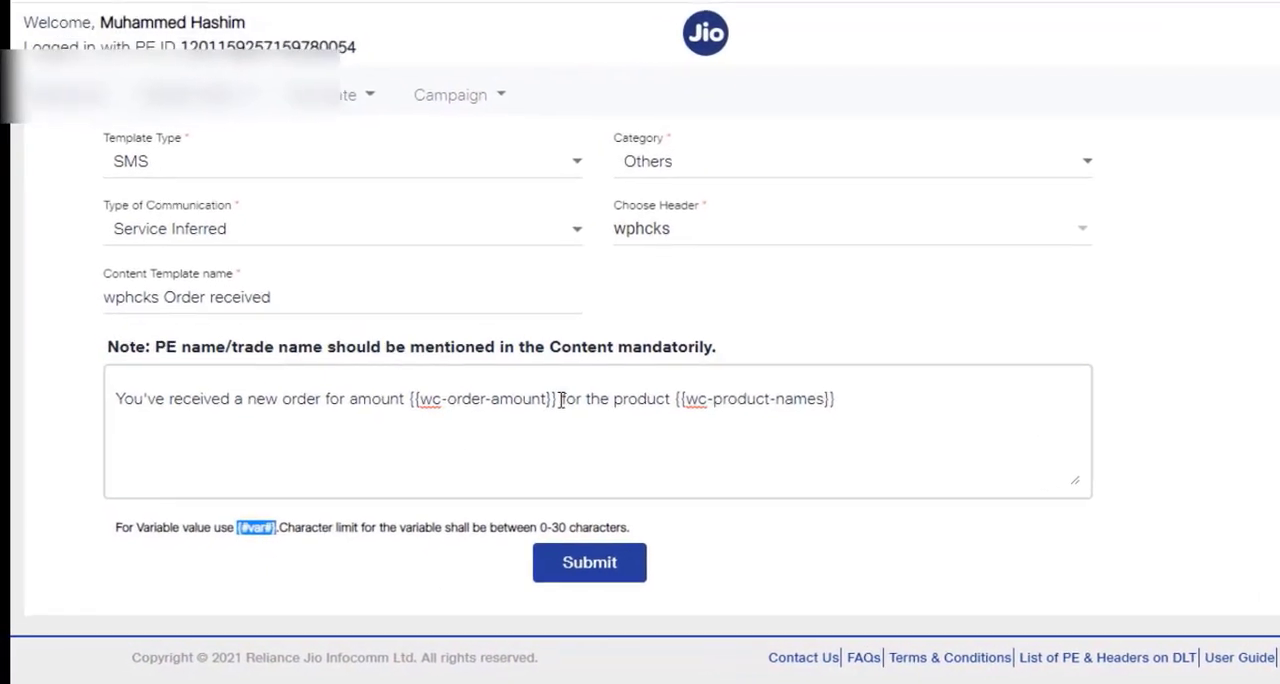
pyautogui.moveTo(636, 366); pyautogui.dragTo(473, 369)
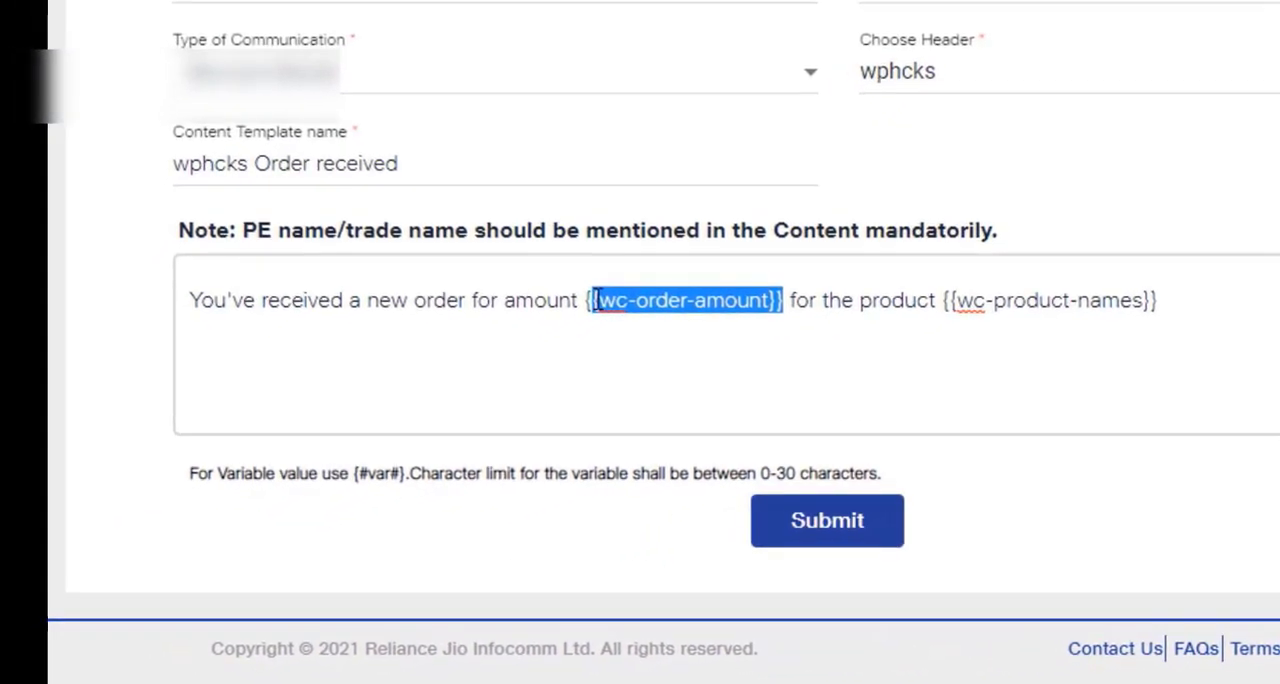
pyautogui.moveTo(591, 306); pyautogui.dragTo(585, 302)
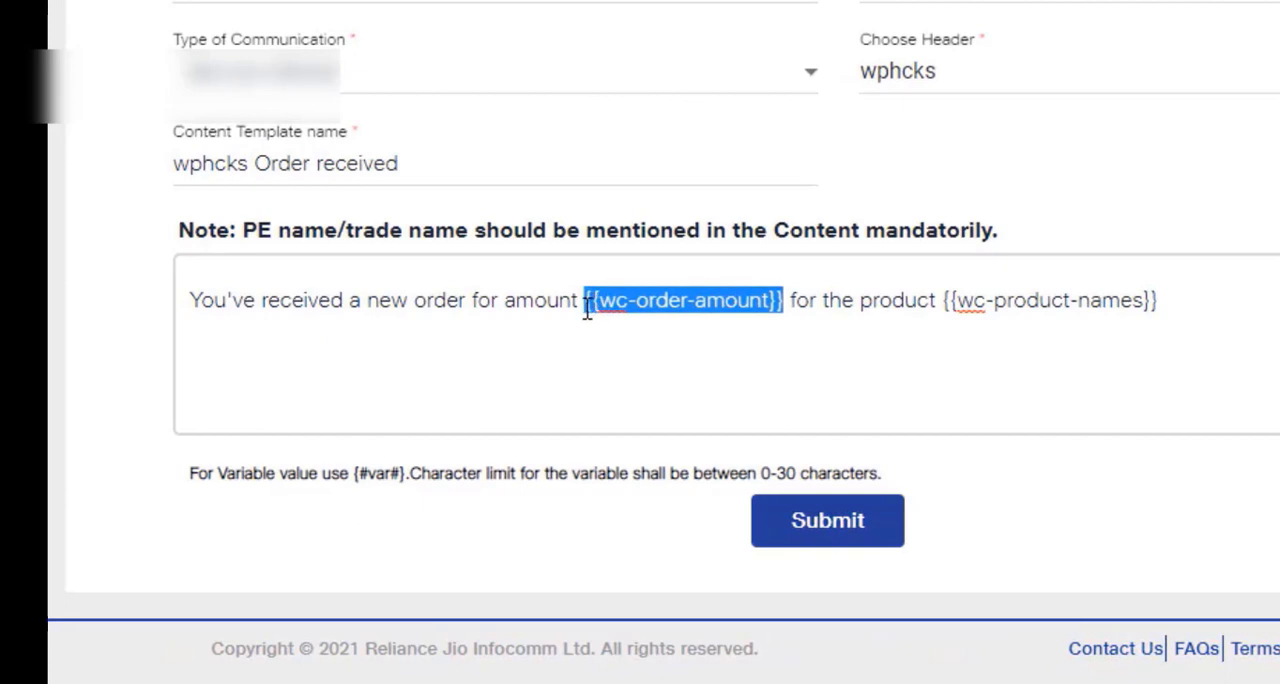
pyautogui.rightClick(663, 302)
pyautogui.click(754, 9)
# Replace the {{wc-product-names}} placeholder in the template content with {#var#} and append -wphcks to the end of the message
pyautogui.moveTo(812, 301); pyautogui.dragTo(1044, 304)
pyautogui.rightClick(997, 303)
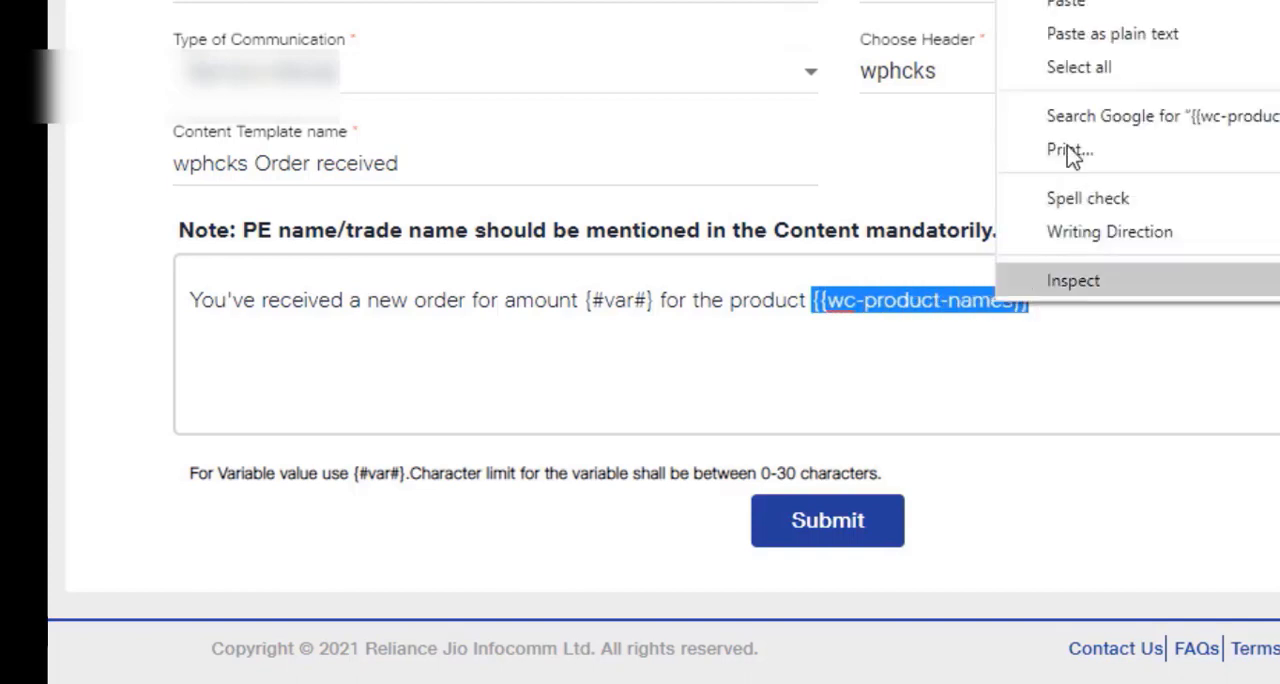
pyautogui.click(1083, 5)
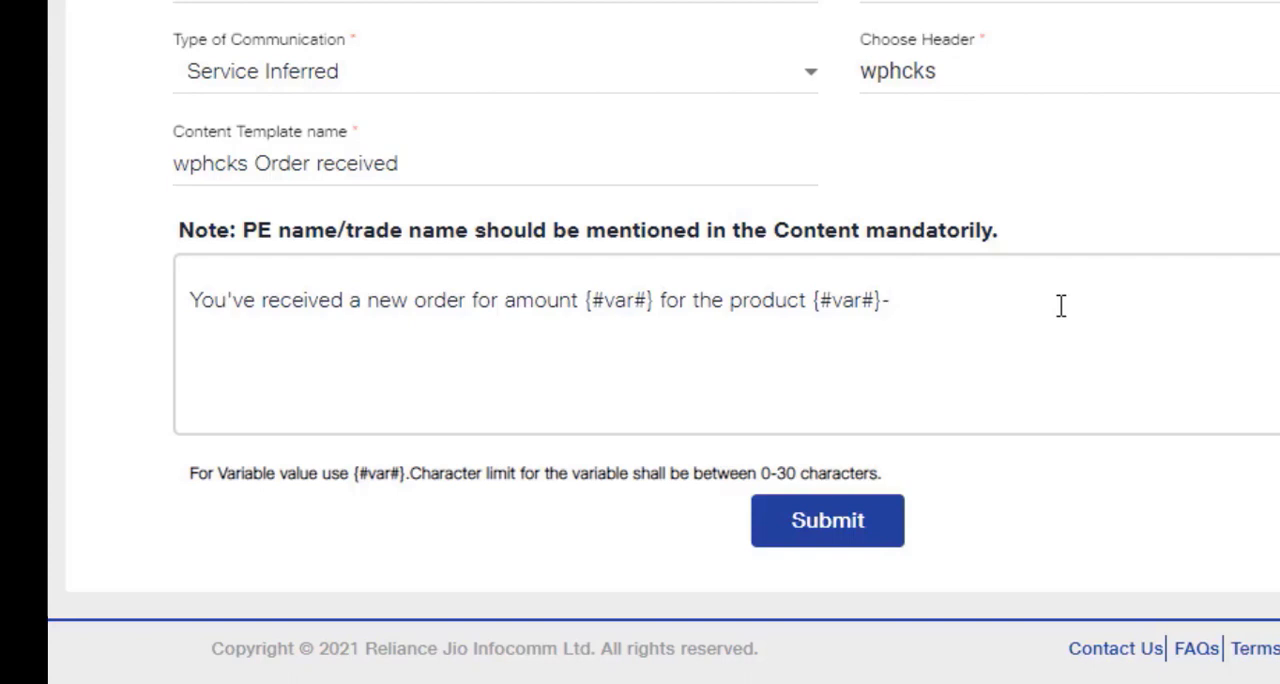
pyautogui.write('wphcks')
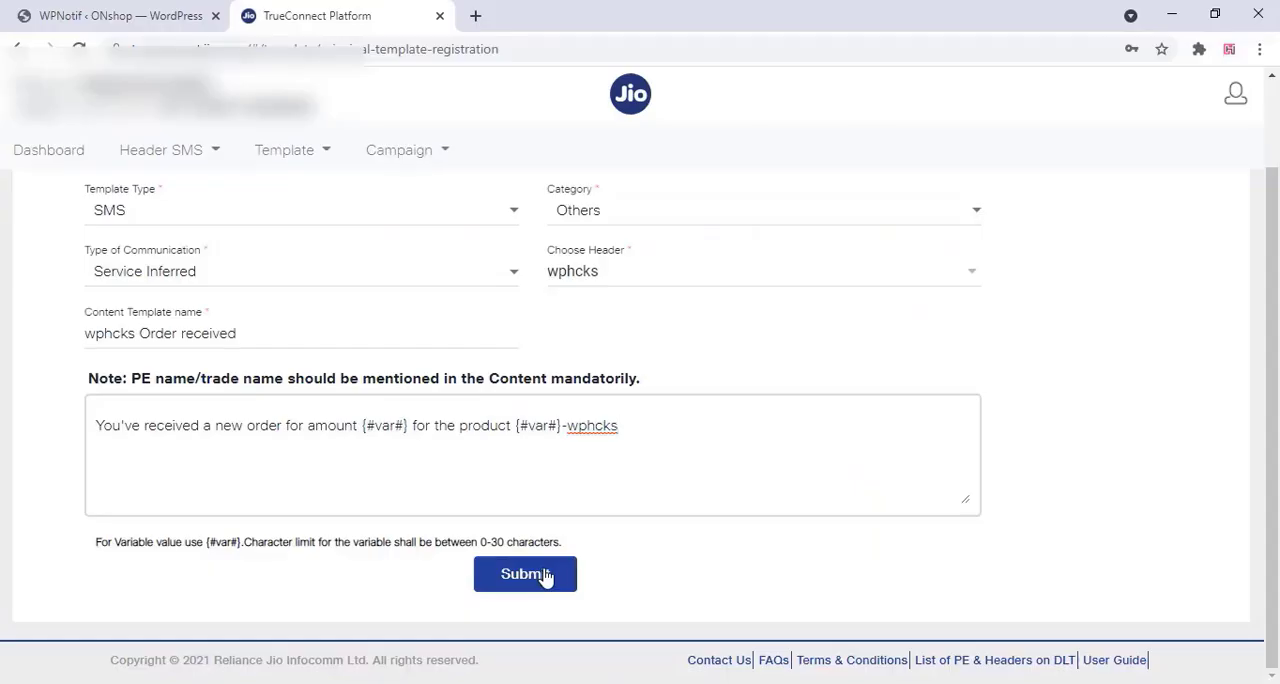
# Submit the wphcks Order received template for approval, confirming that the brand name is included in its content
pyautogui.click(546, 578)
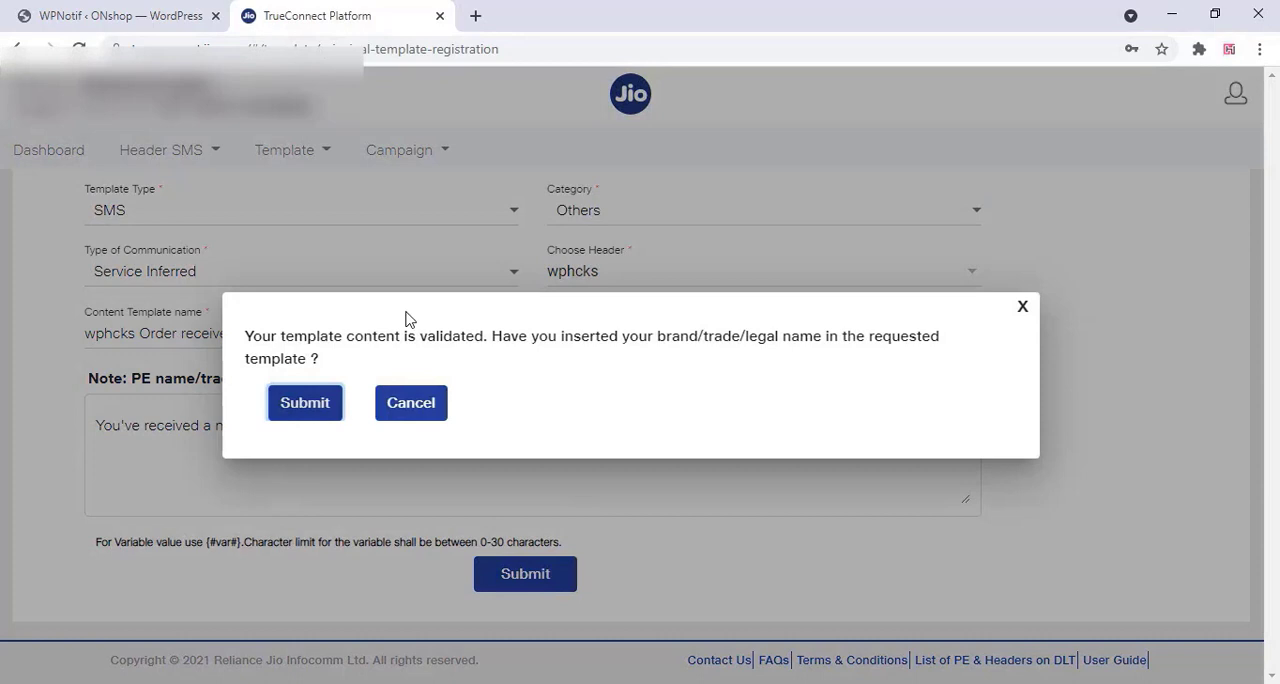
pyautogui.click(322, 404)
pyautogui.click(480, 380)
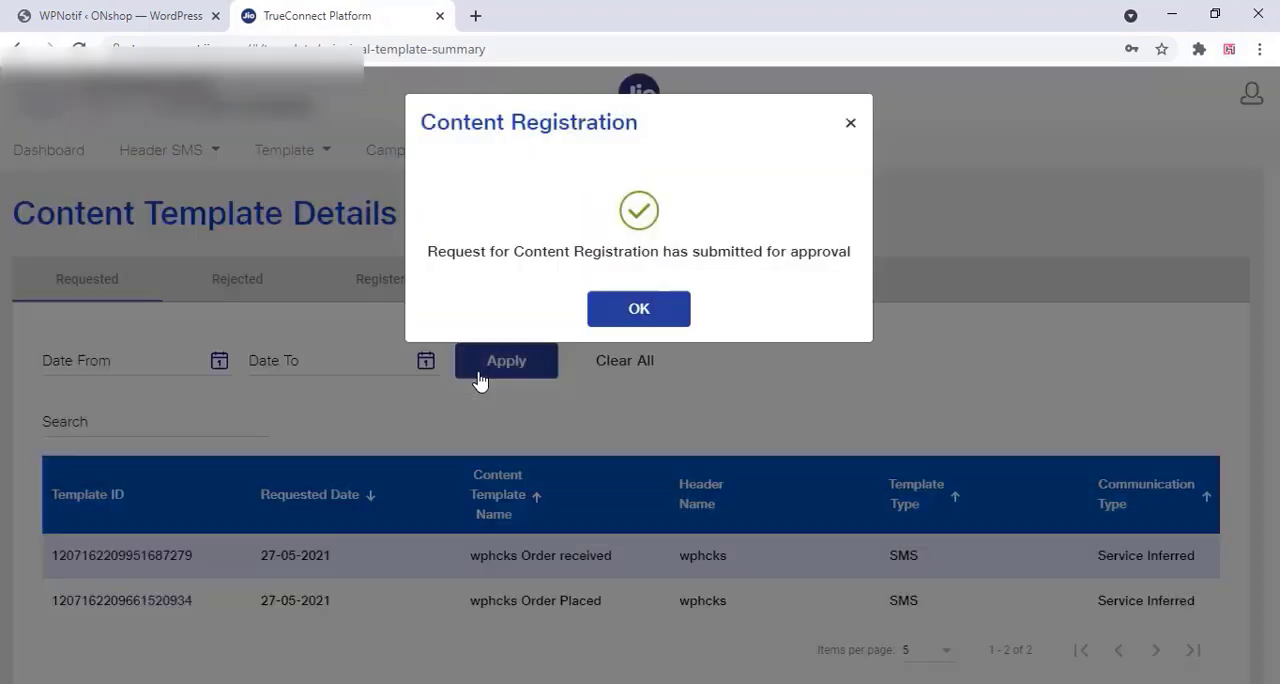
pyautogui.click(654, 309)
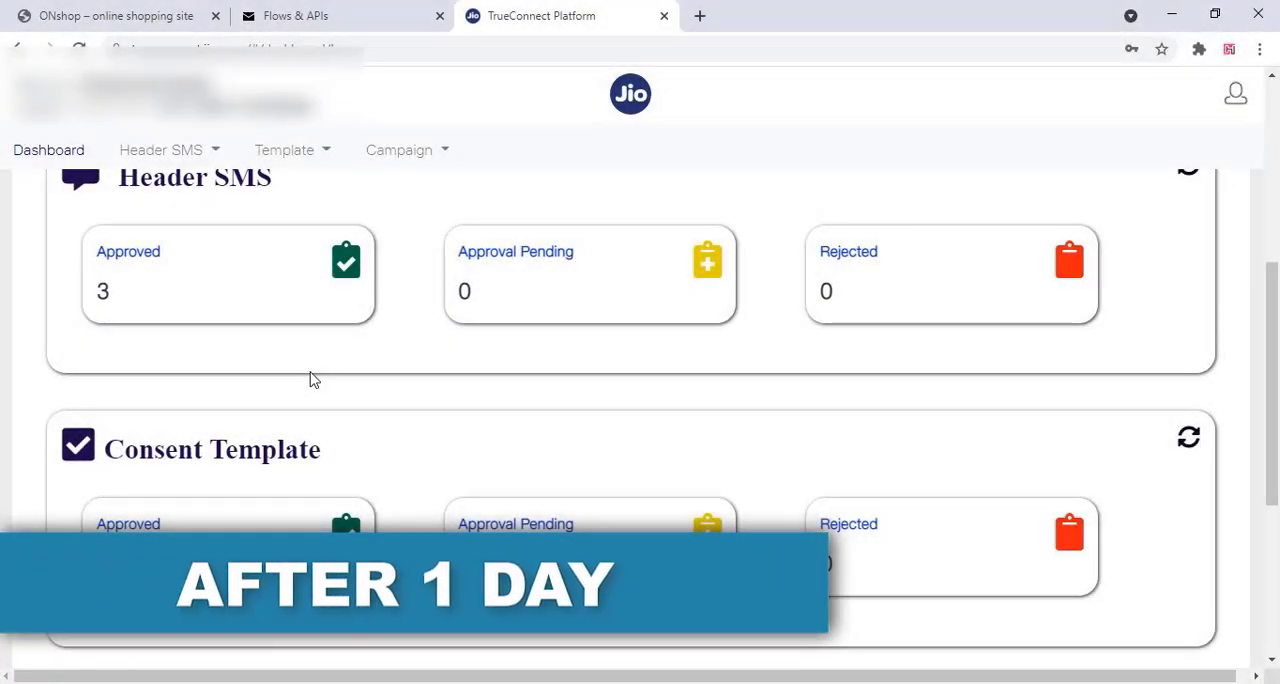
# Check the content template approvals on the TrueConnect dashboard and display the registered templates in Content Template Details
pyautogui.scroll(-3, 310, 378)
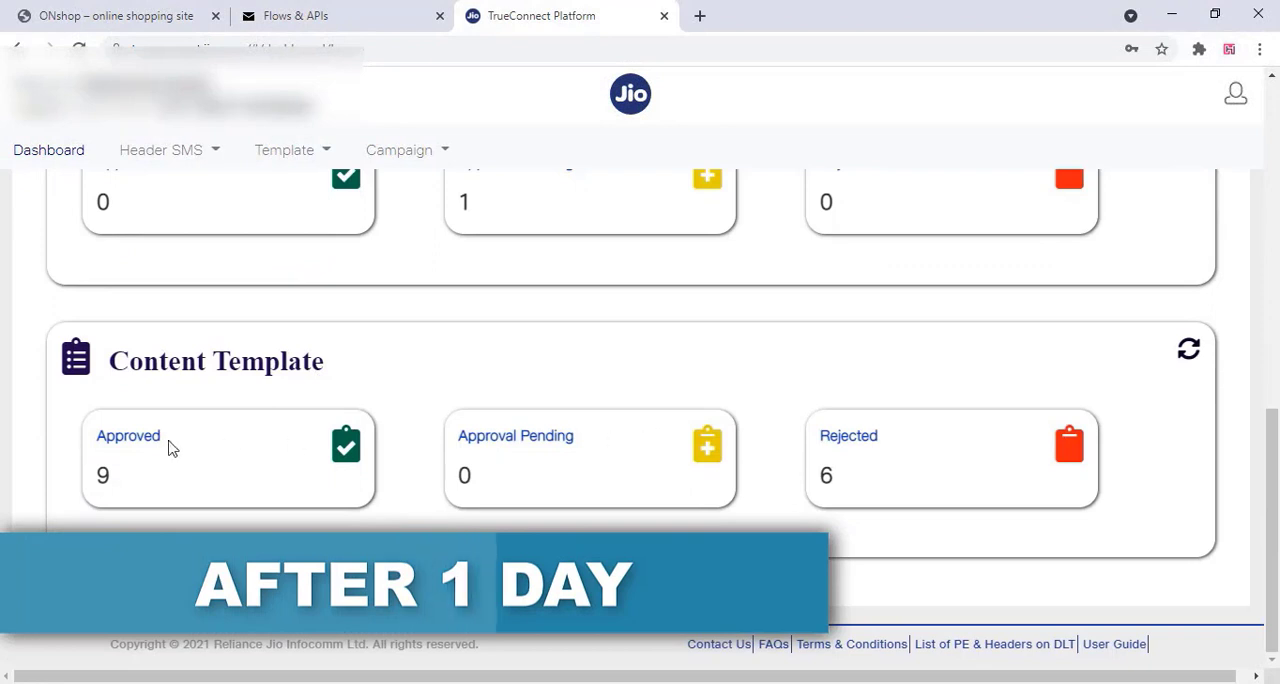
pyautogui.click(288, 151)
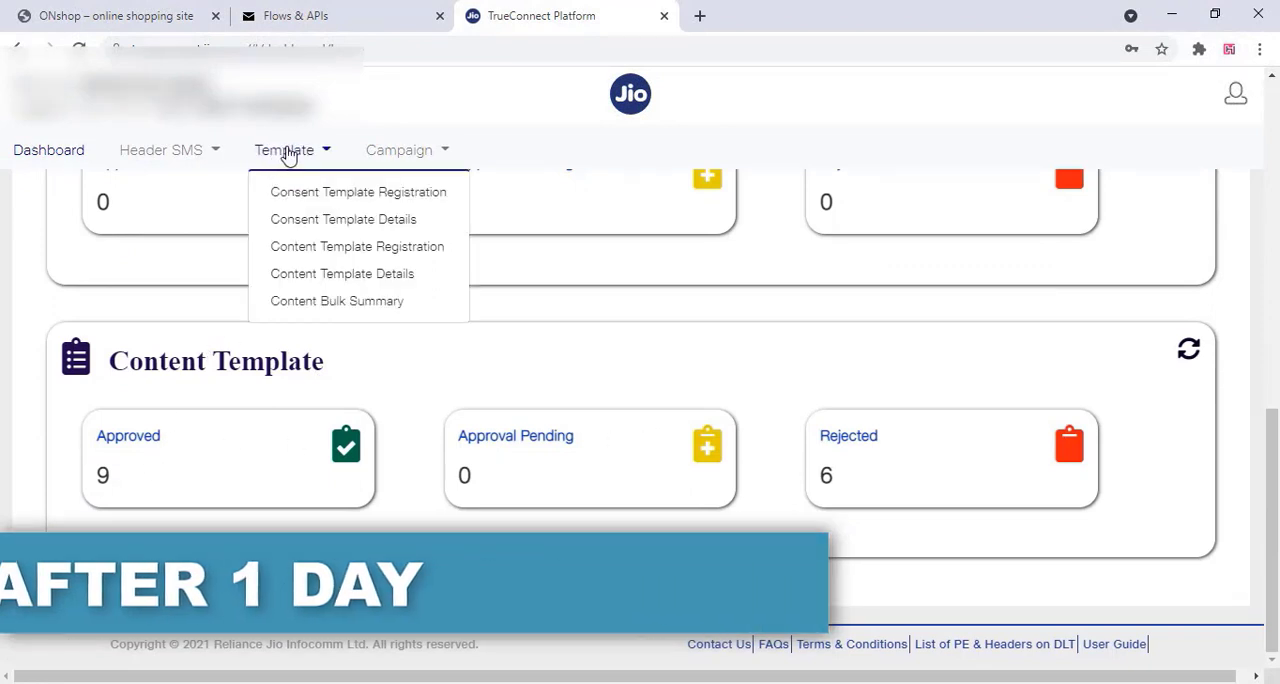
pyautogui.click(368, 276)
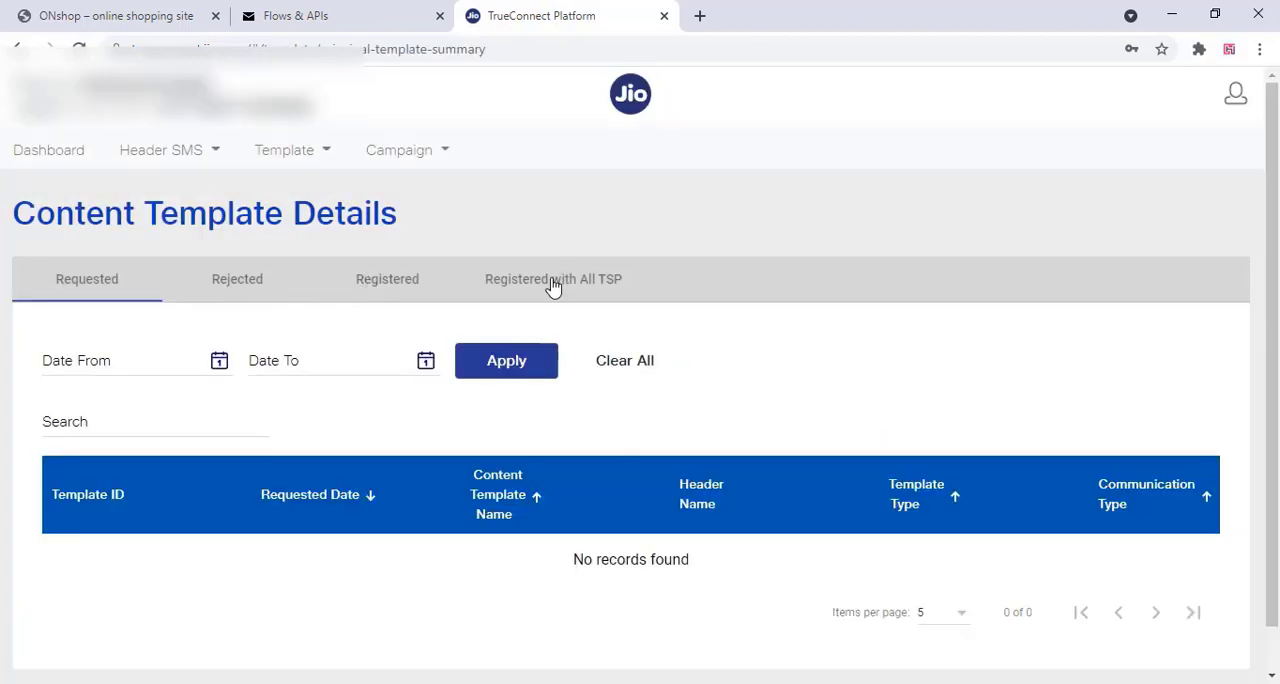
pyautogui.click(367, 280)
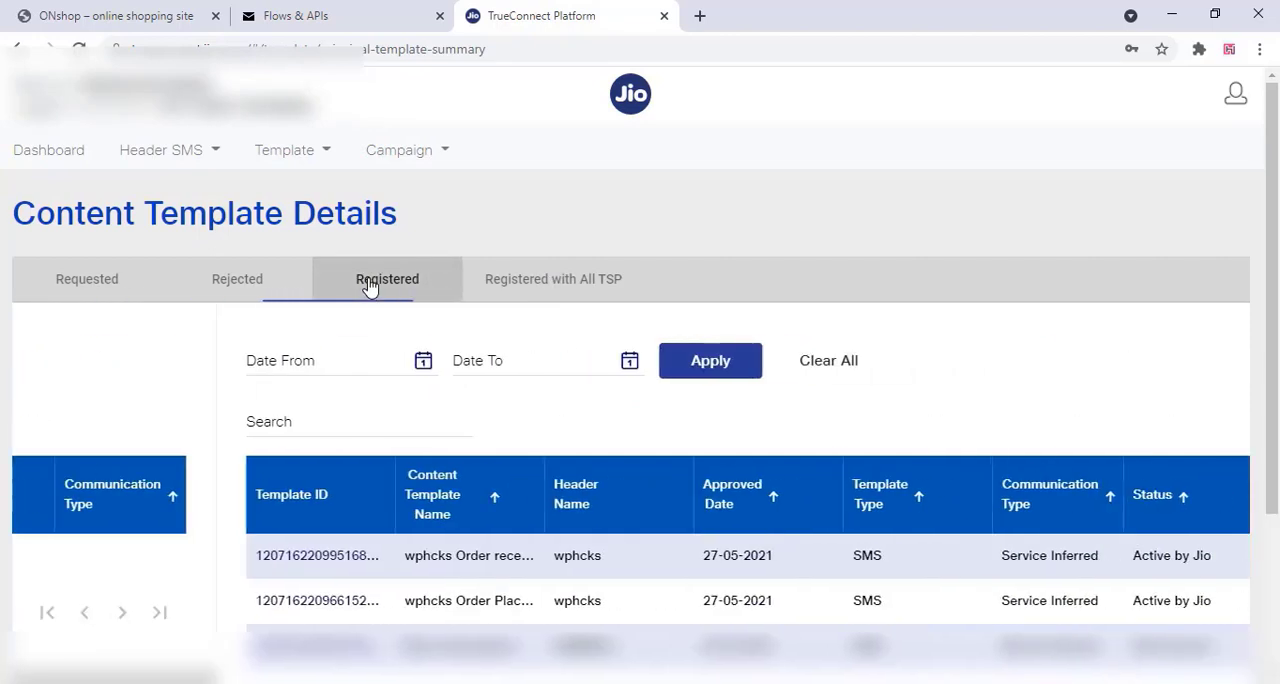
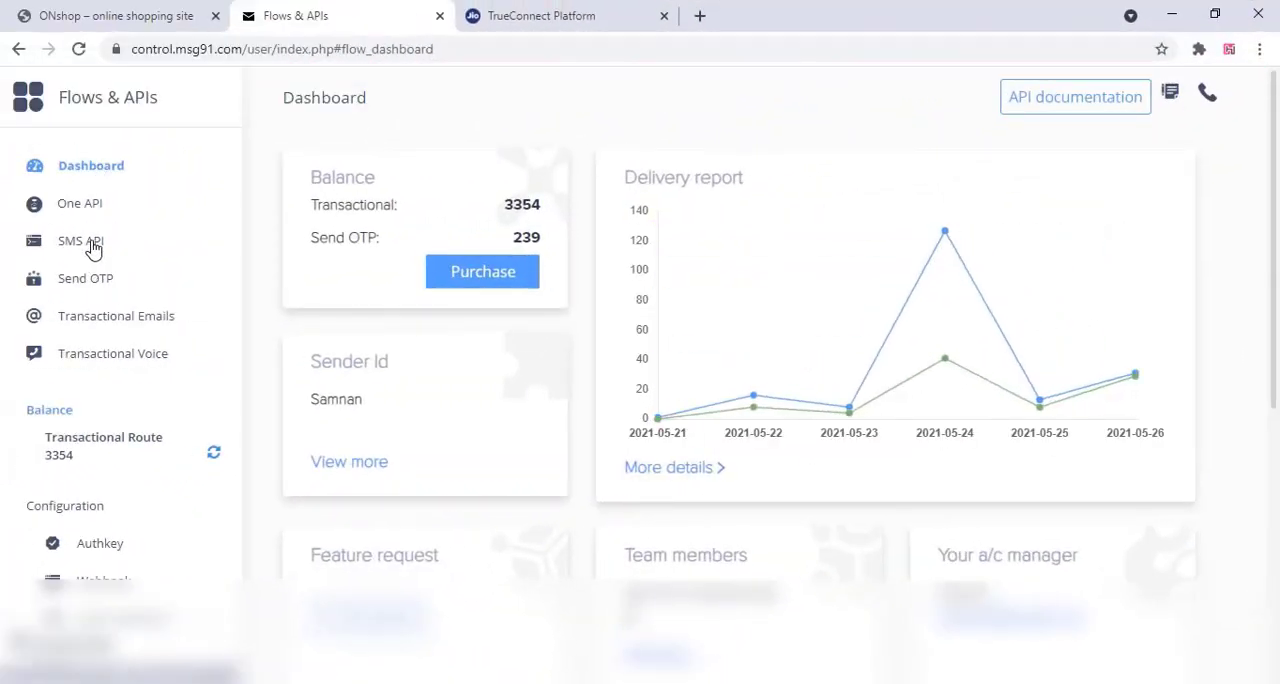
# Create a new MSG91 One API flow named wphcks Order received
pyautogui.click(88, 212)
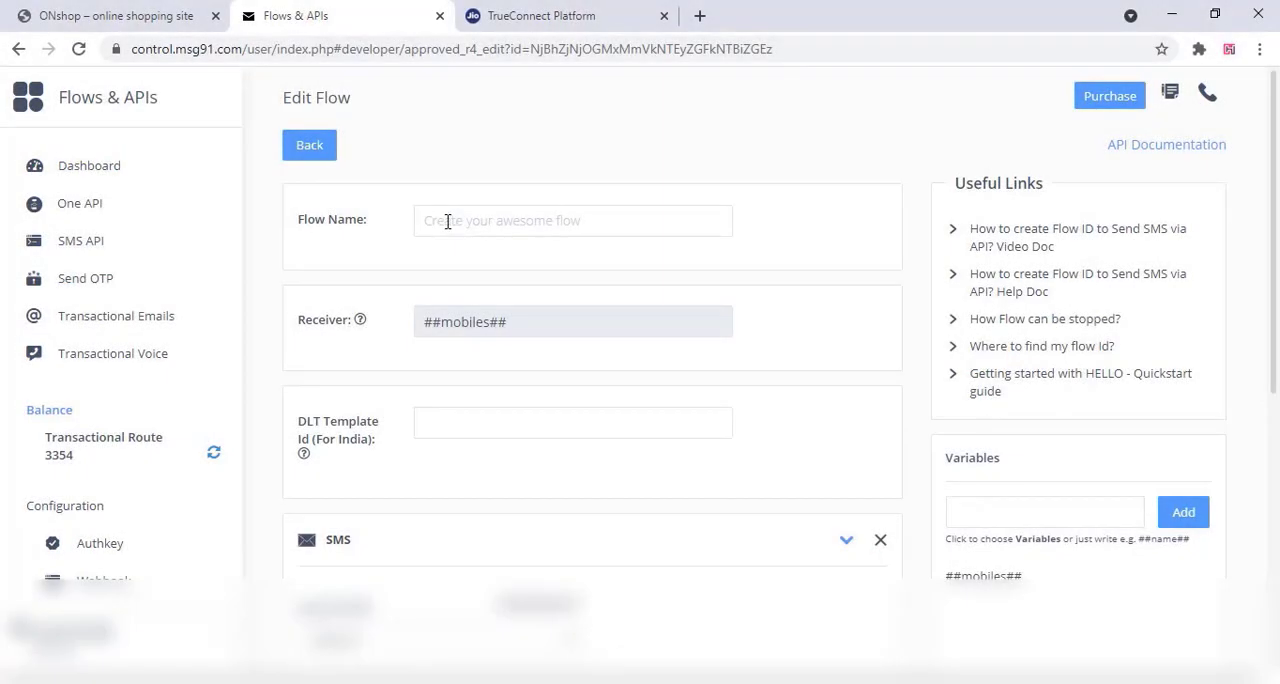
pyautogui.rightClick(447, 221)
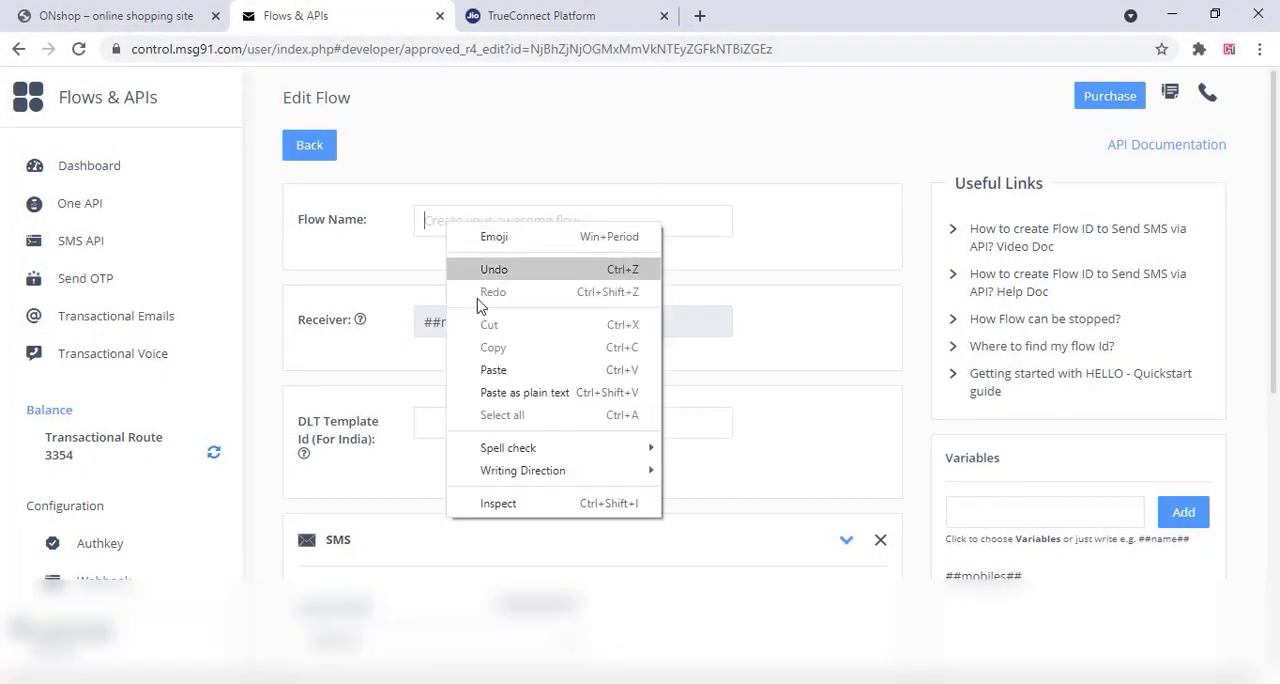
pyautogui.click(506, 373)
# Copy the wphcks Order received template ID from TrueConnect into the flow's DLT Template Id on MSG91
pyautogui.click(535, 12)
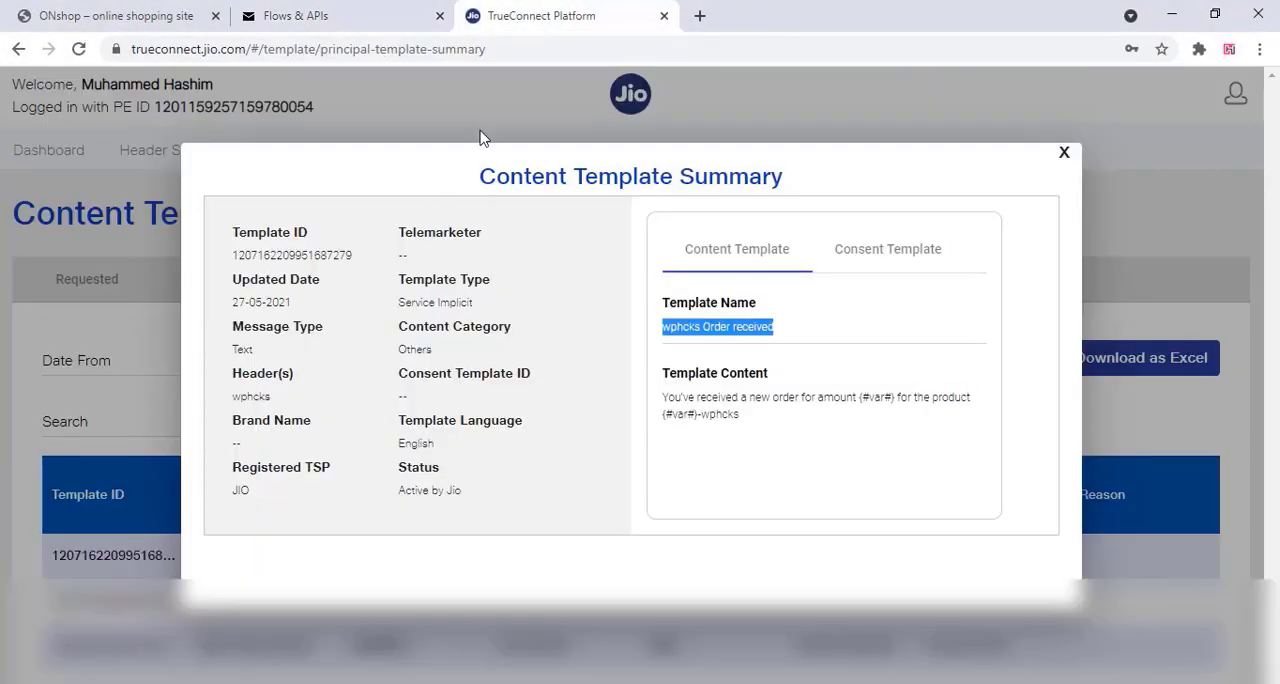
pyautogui.moveTo(356, 256); pyautogui.dragTo(228, 266)
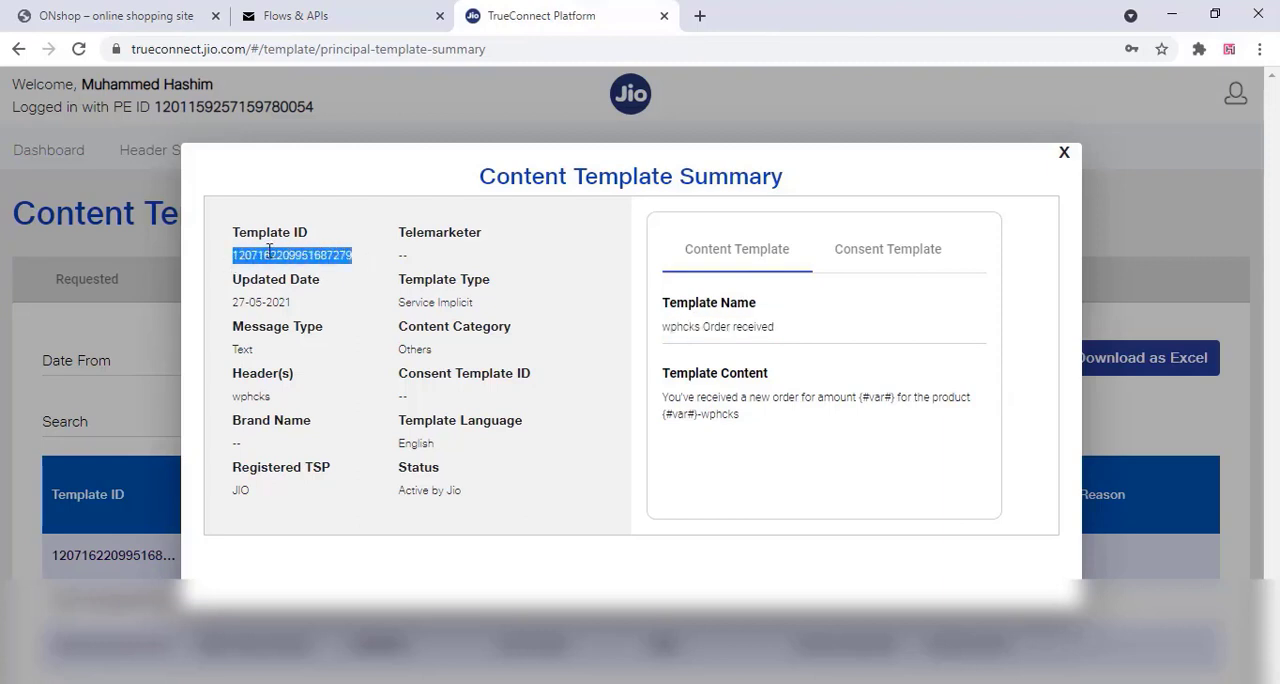
pyautogui.rightClick(268, 251)
pyautogui.click(274, 263)
pyautogui.click(318, 10)
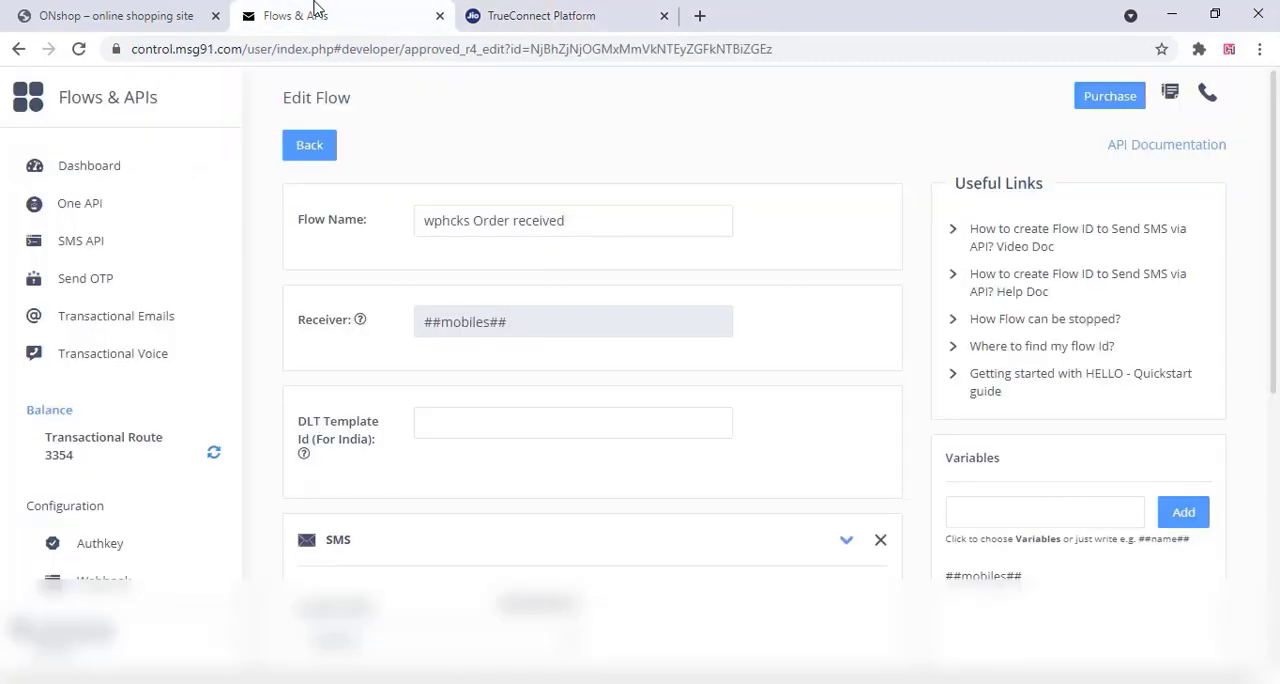
pyautogui.rightClick(432, 425)
pyautogui.click(450, 276)
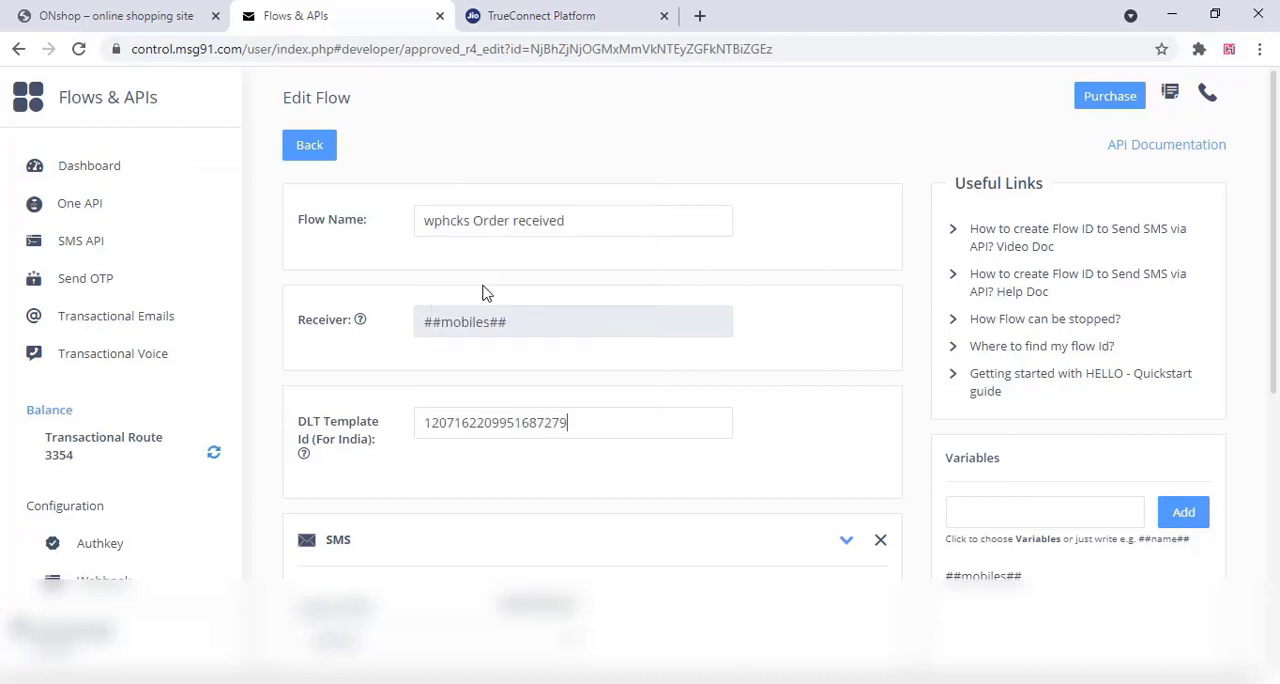
# Choose wphcks as the Sender ID for the flow's SMS channel
pyautogui.scroll(-3, 509, 476)
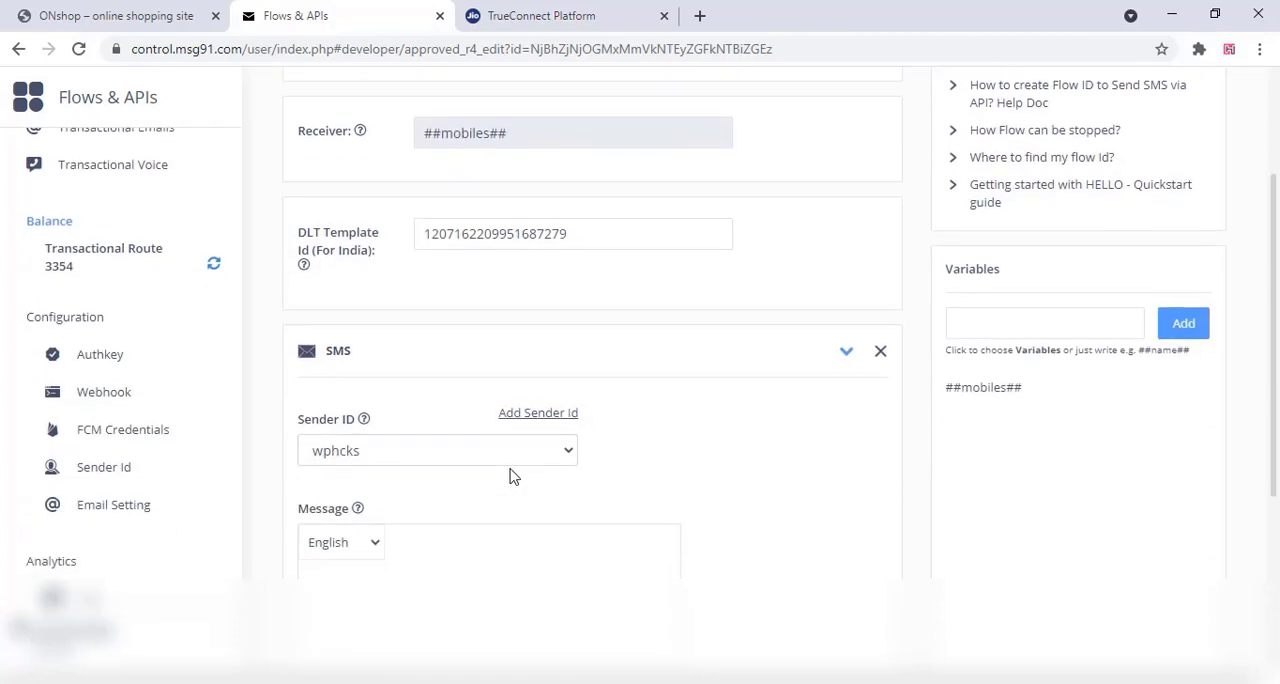
pyautogui.click(503, 357)
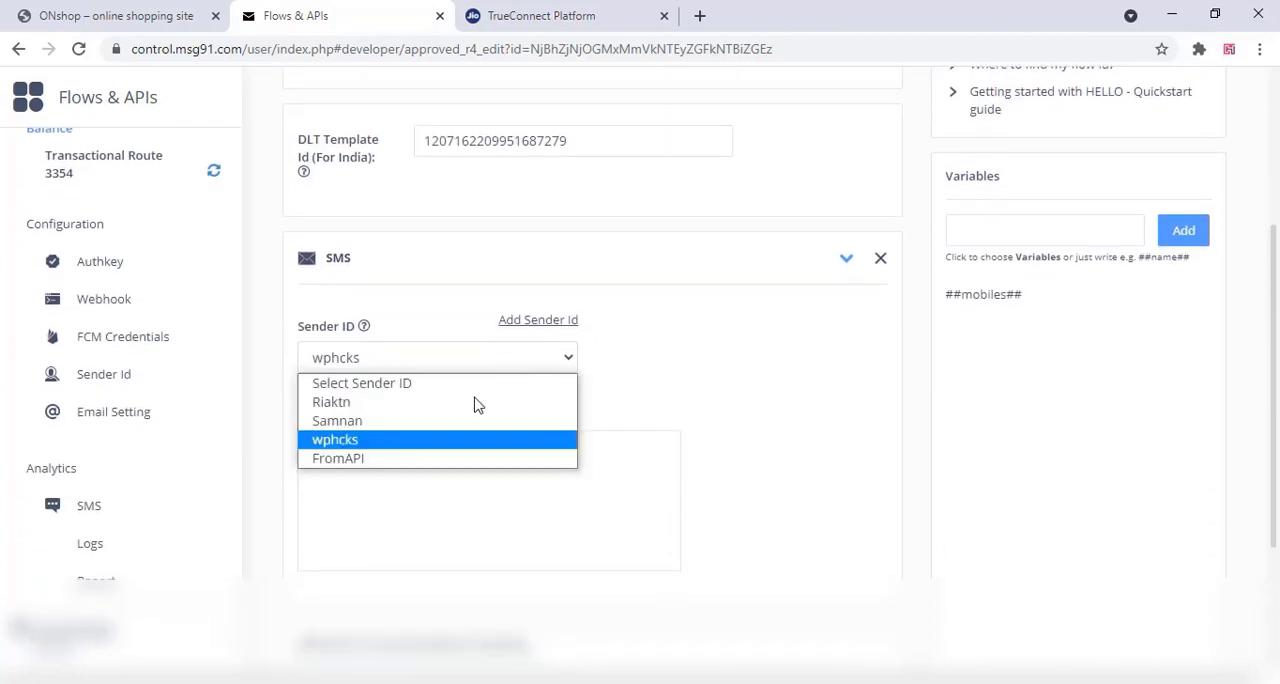
pyautogui.click(448, 441)
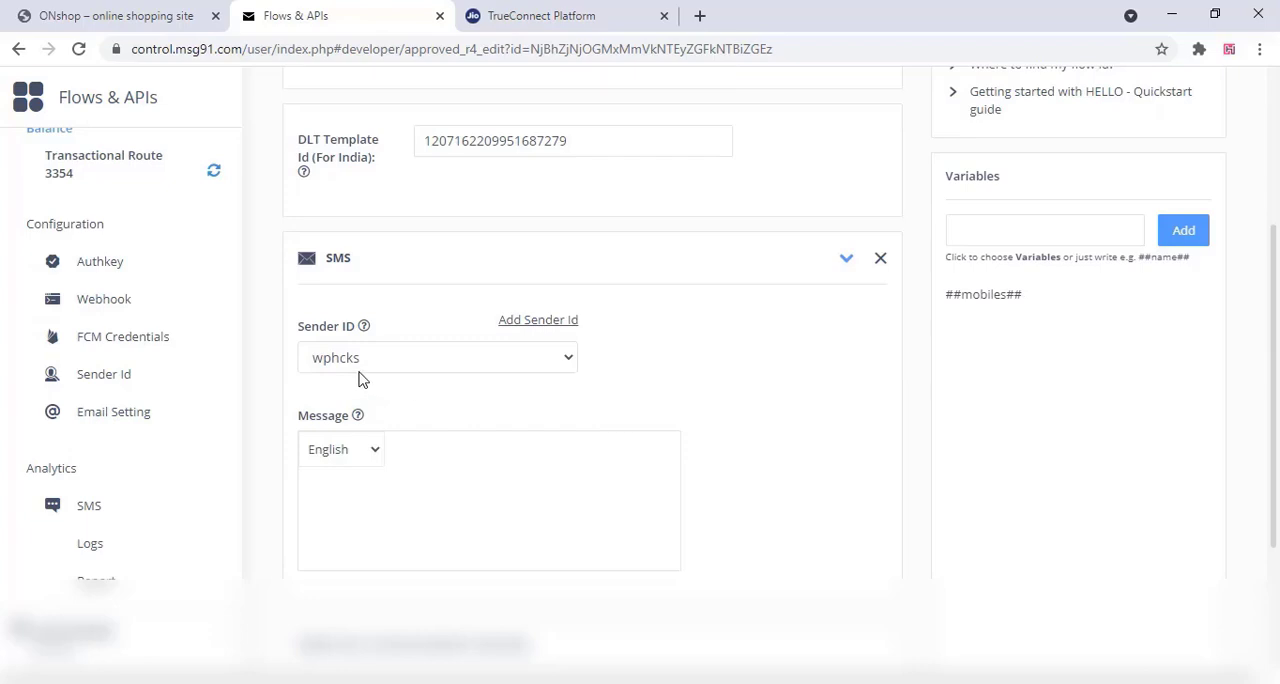
# Copy the wphcks Order received template content from TrueConnect into the flow's English SMS message and update the flow
pyautogui.click(510, 15)
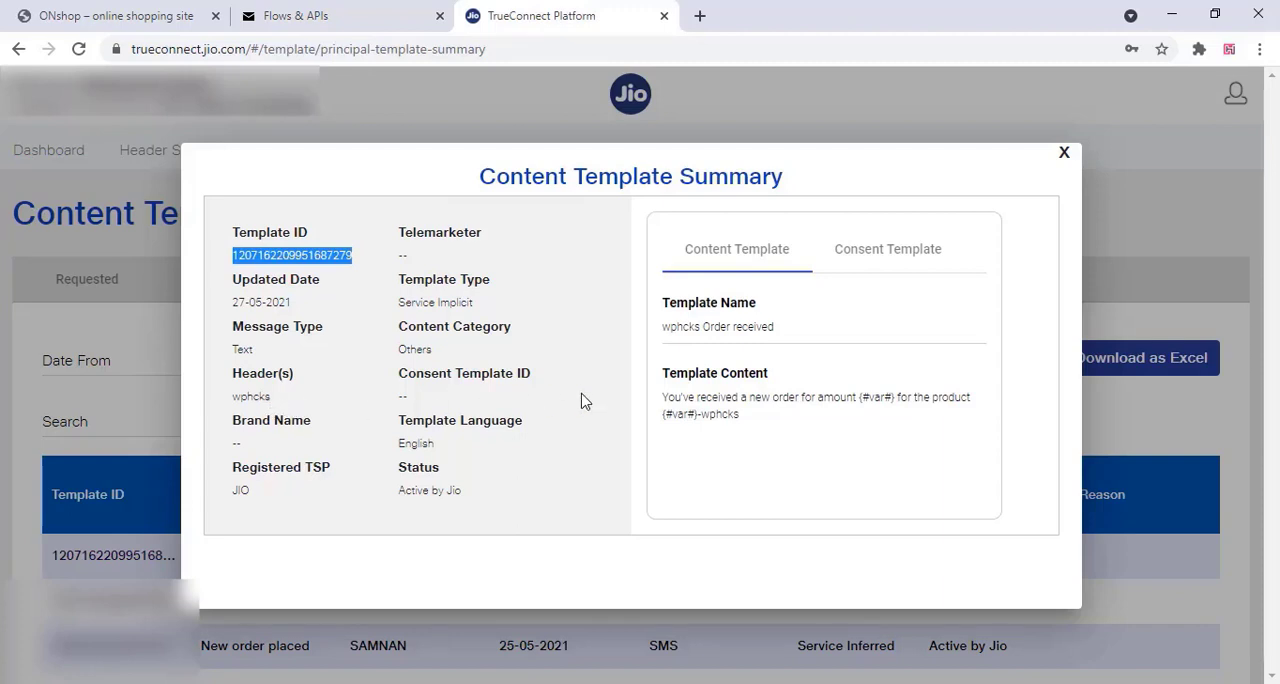
pyautogui.moveTo(757, 427); pyautogui.dragTo(659, 402)
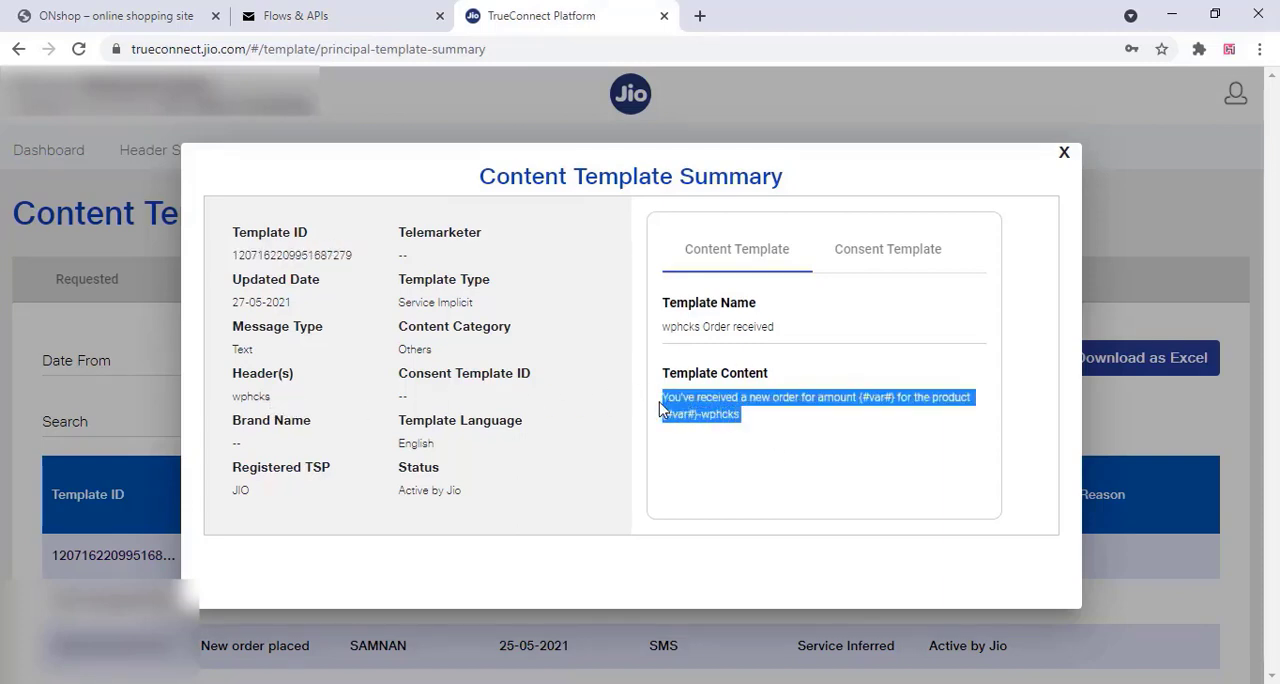
pyautogui.rightClick(678, 412)
pyautogui.click(705, 420)
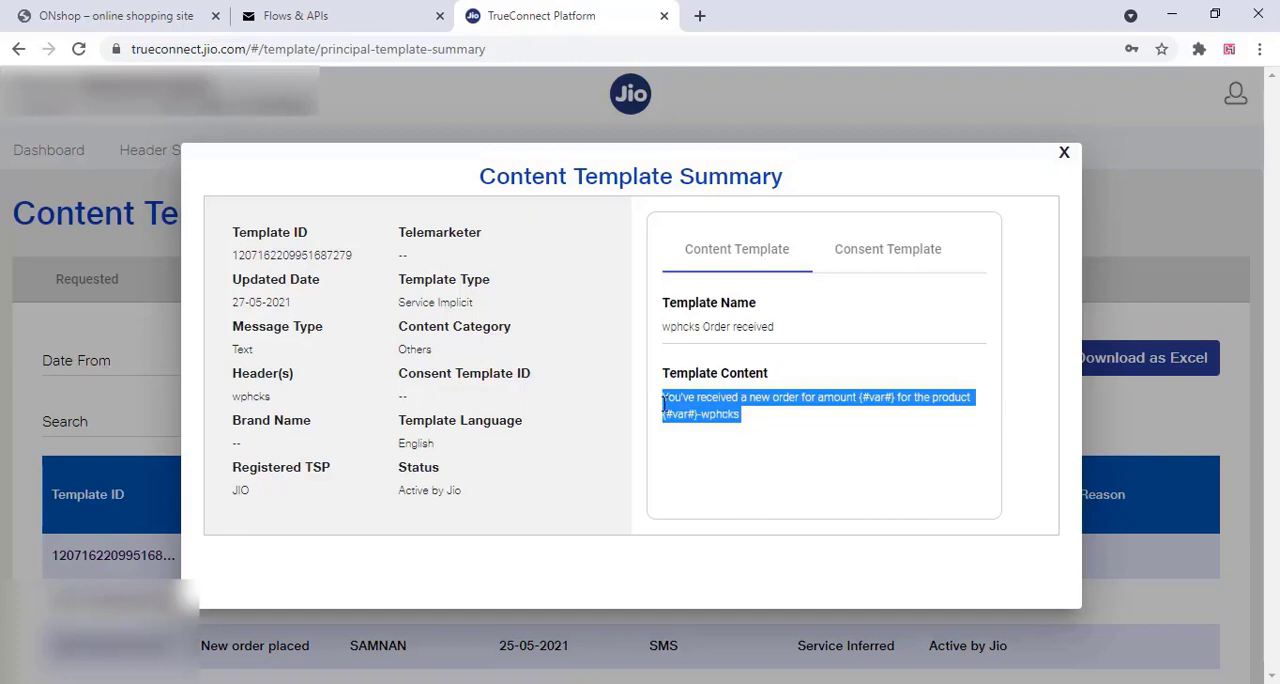
pyautogui.click(352, 30)
pyautogui.rightClick(331, 490)
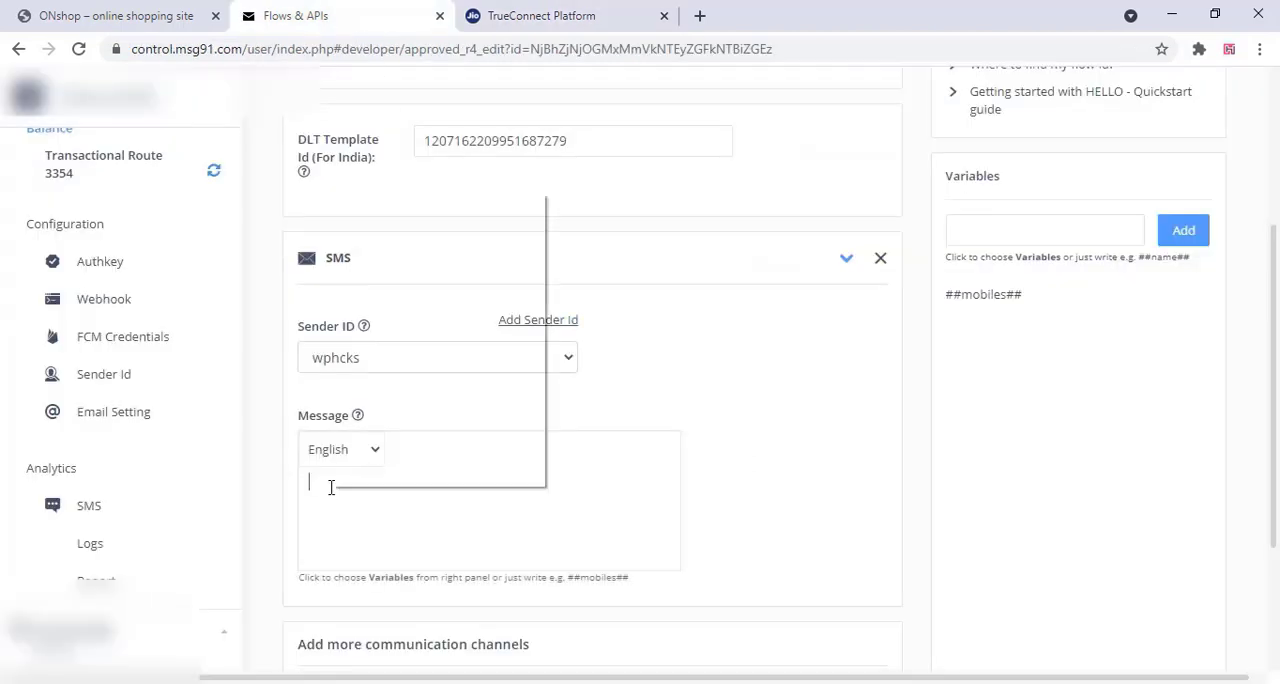
pyautogui.click(376, 337)
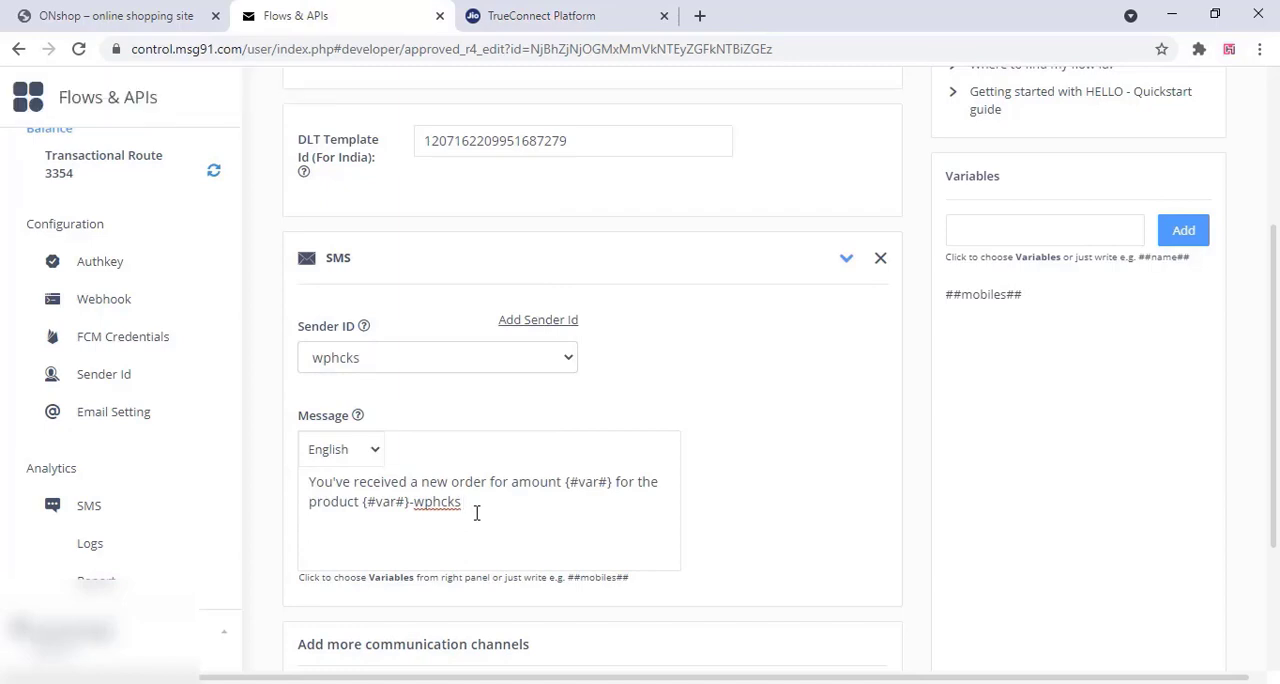
pyautogui.scroll(-3, 476, 515)
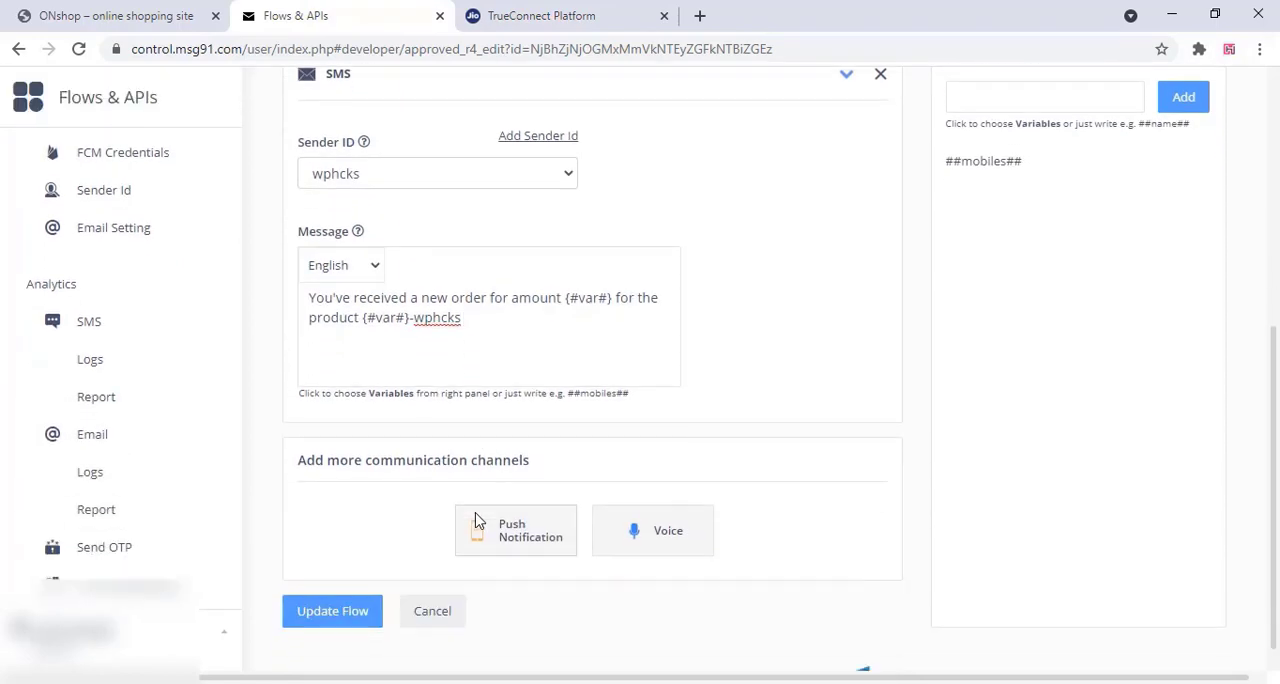
pyautogui.click(365, 580)
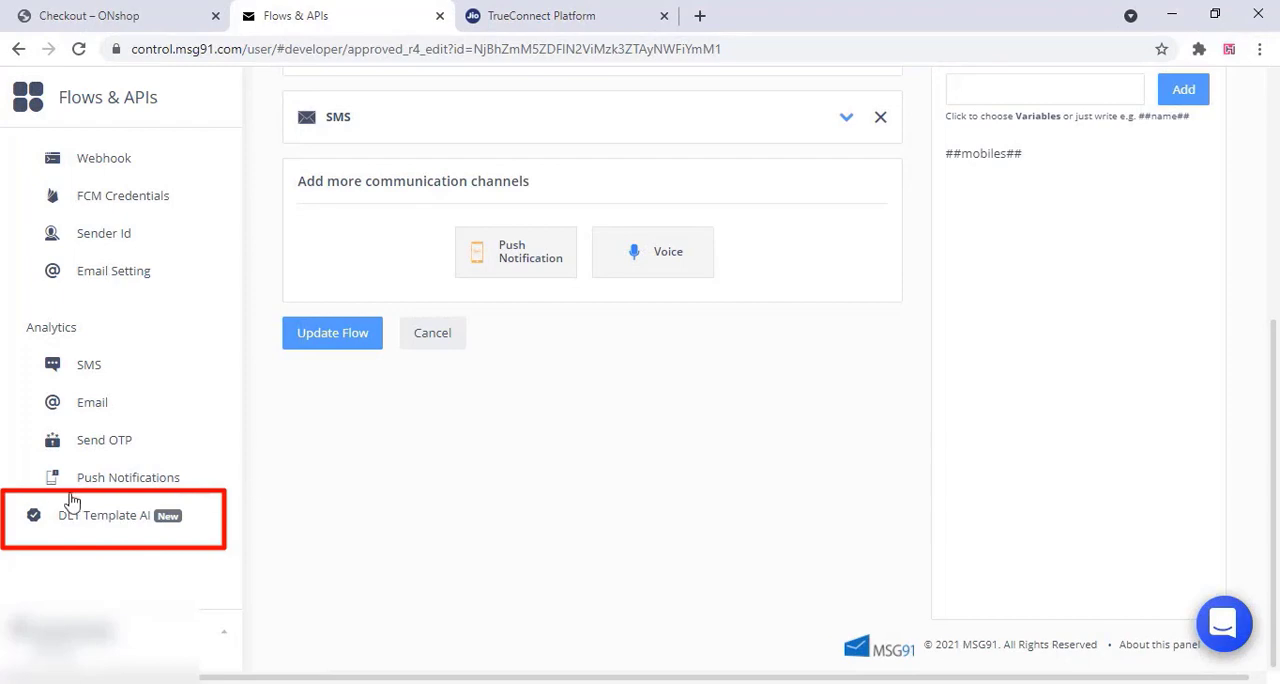
# Start a new template in MSG91's DLT Template AI and name it wphcks Order Placed, copying the name from TrueConnect
pyautogui.click(93, 518)
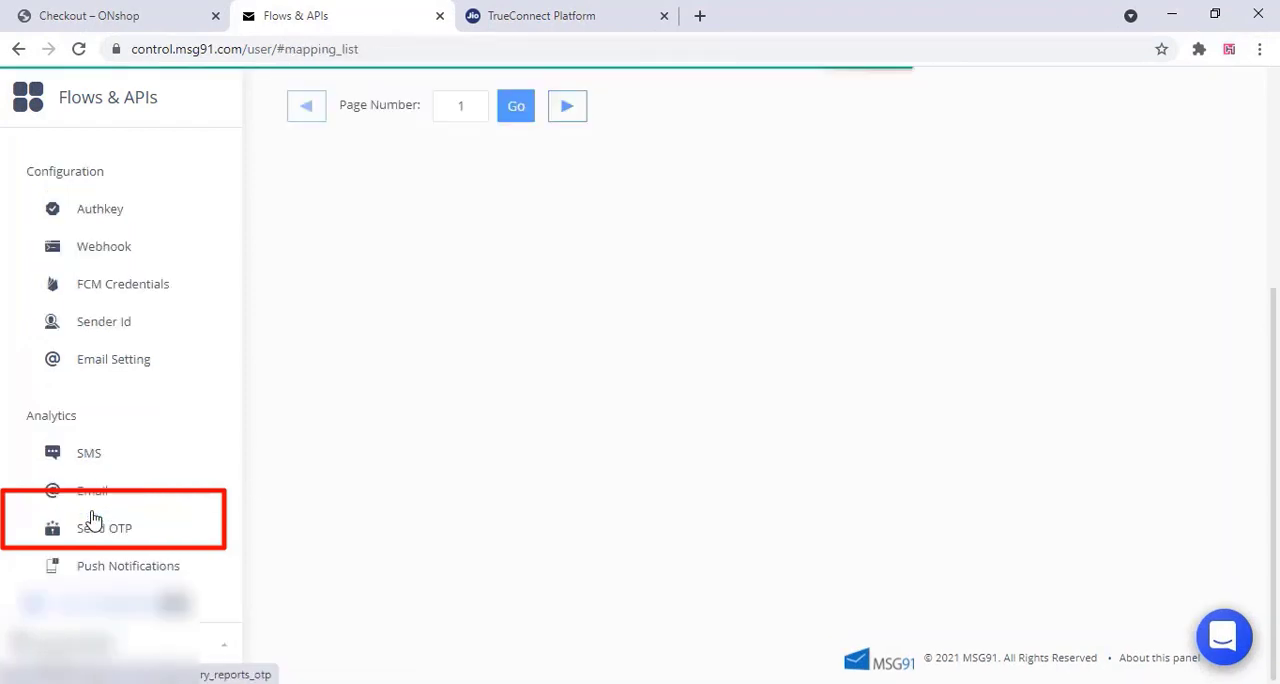
pyautogui.scroll(4, 508, 302)
pyautogui.click(1092, 326)
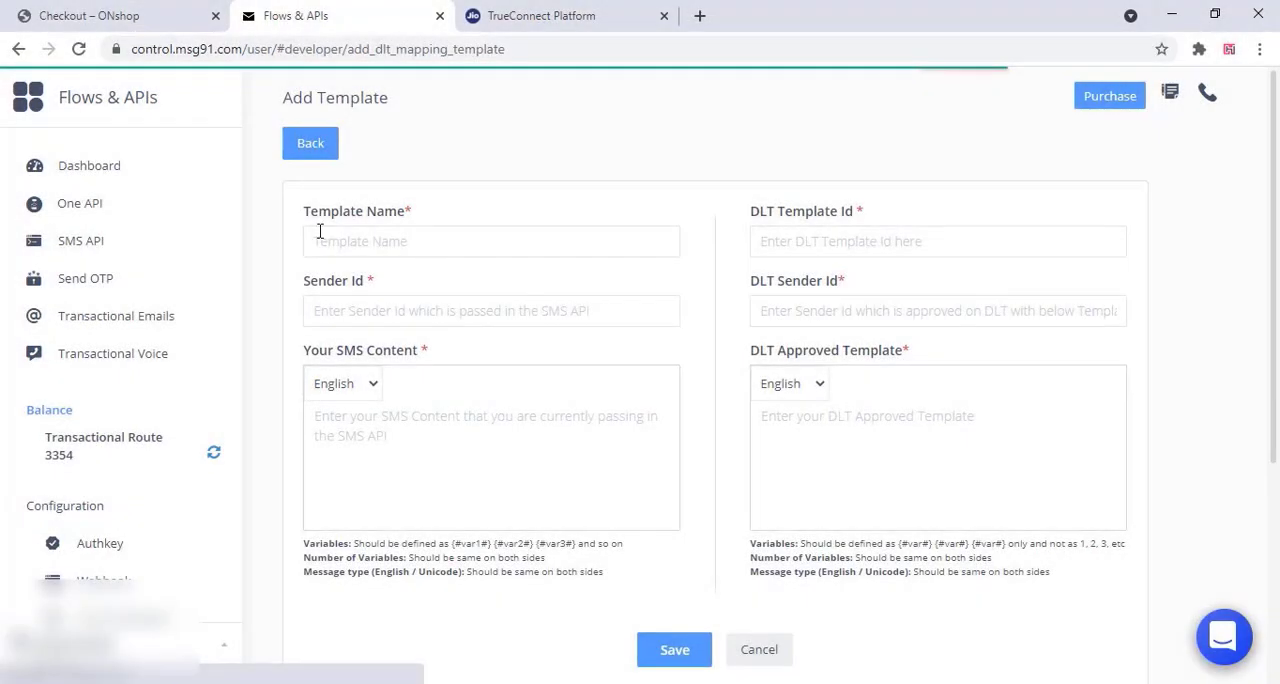
pyautogui.click(530, 15)
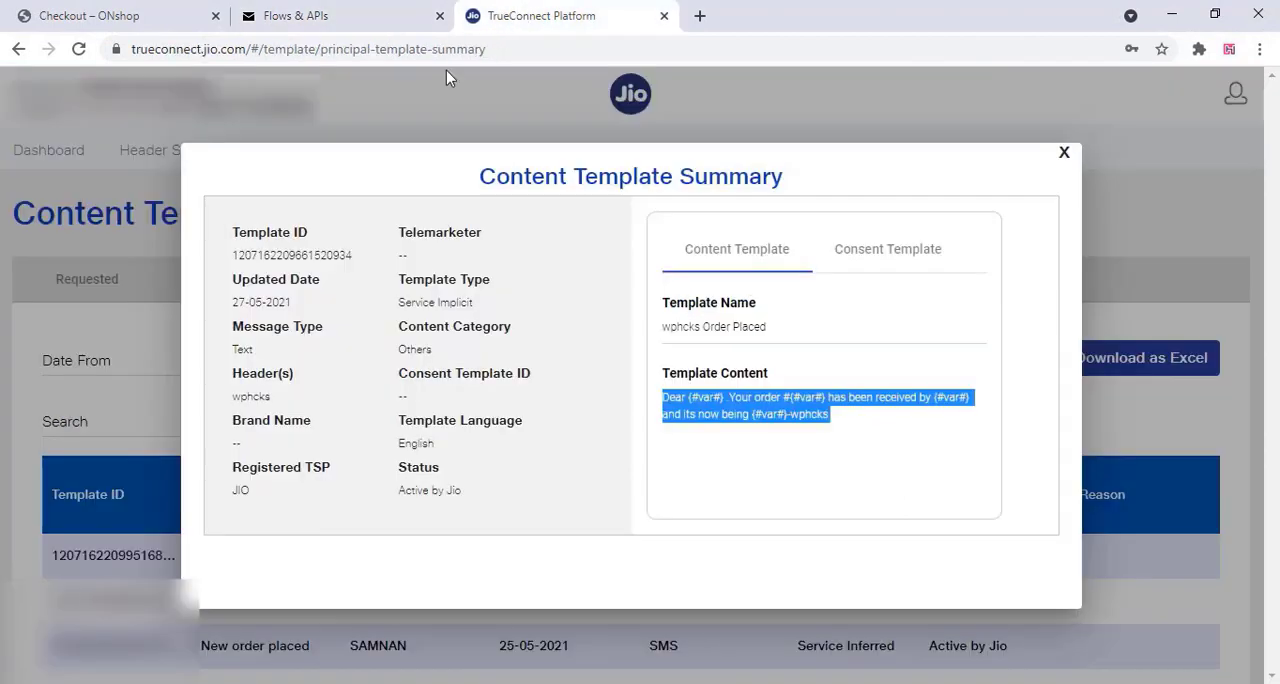
pyautogui.moveTo(774, 330); pyautogui.dragTo(652, 332)
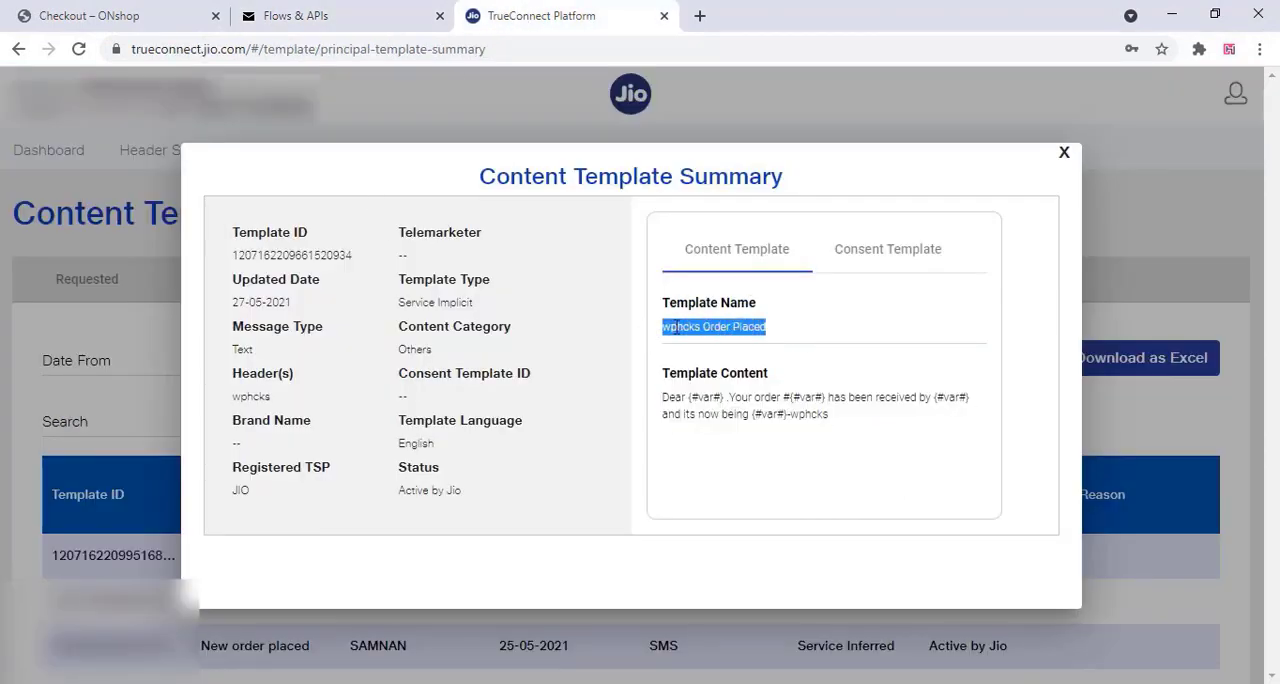
pyautogui.rightClick(677, 327)
pyautogui.click(697, 338)
pyautogui.click(355, 18)
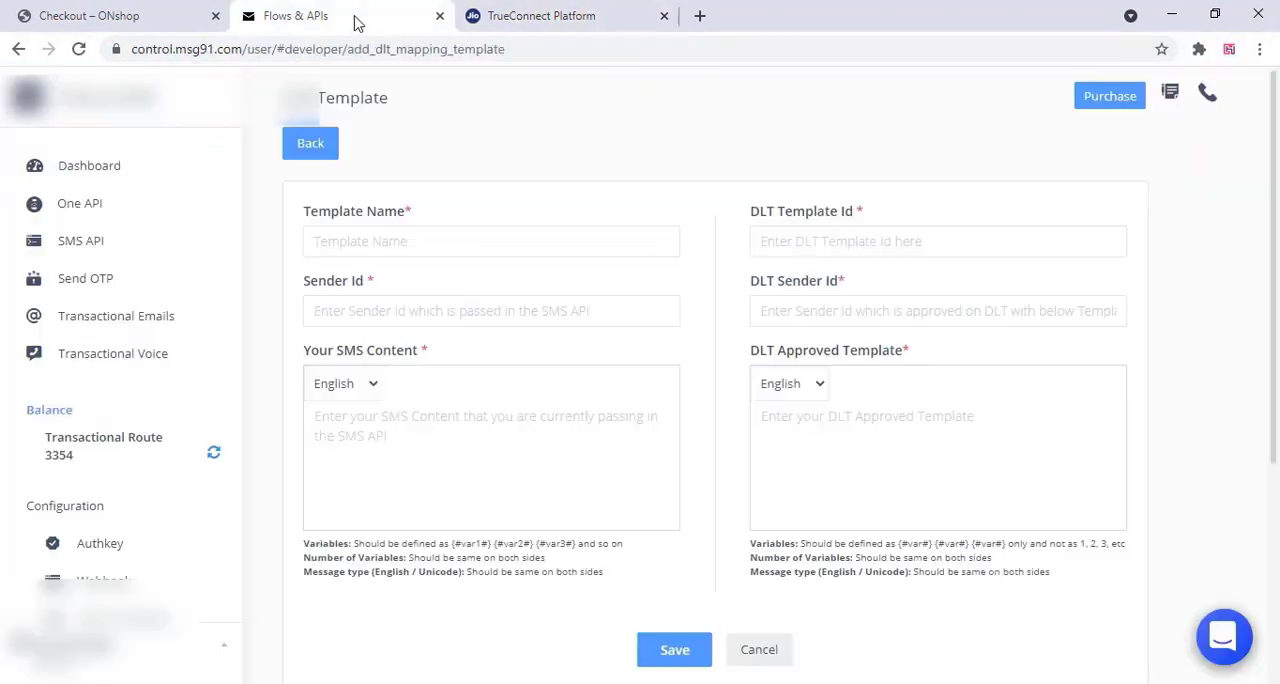
pyautogui.rightClick(331, 240)
pyautogui.click(374, 380)
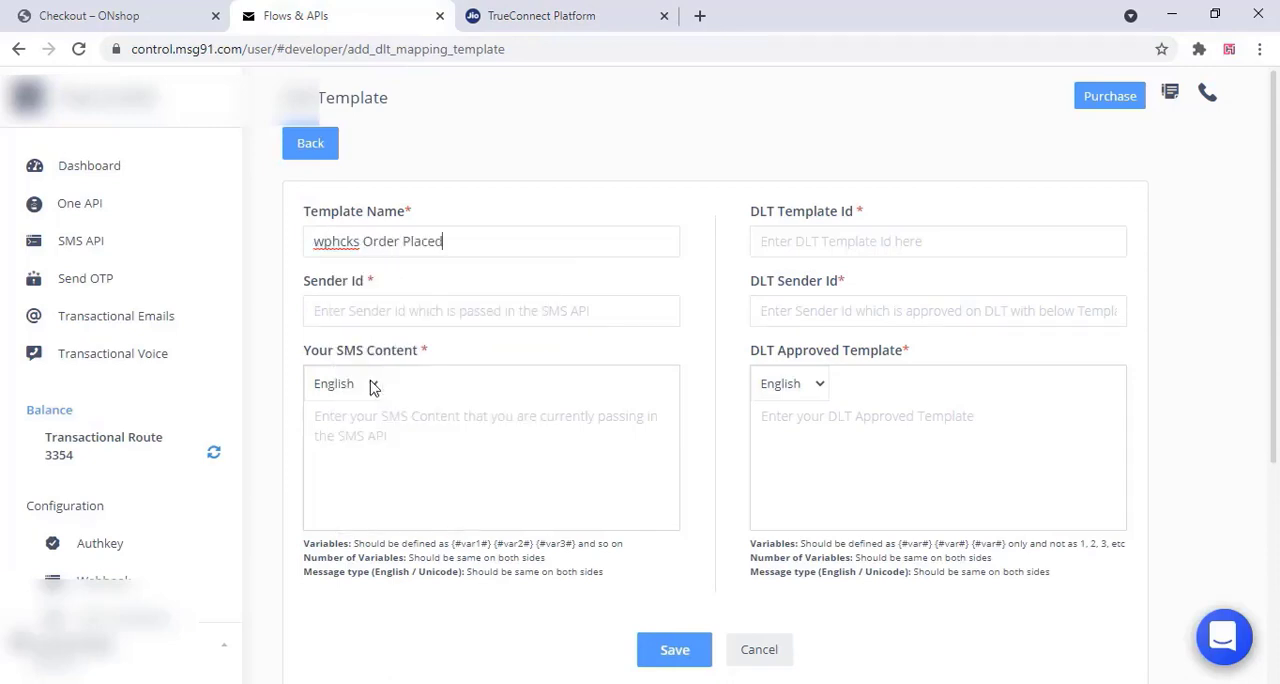
# Copy the wphcks Order Placed template ID from TrueConnect into the DLT Template Id of the new MSG91 template
pyautogui.click(525, 12)
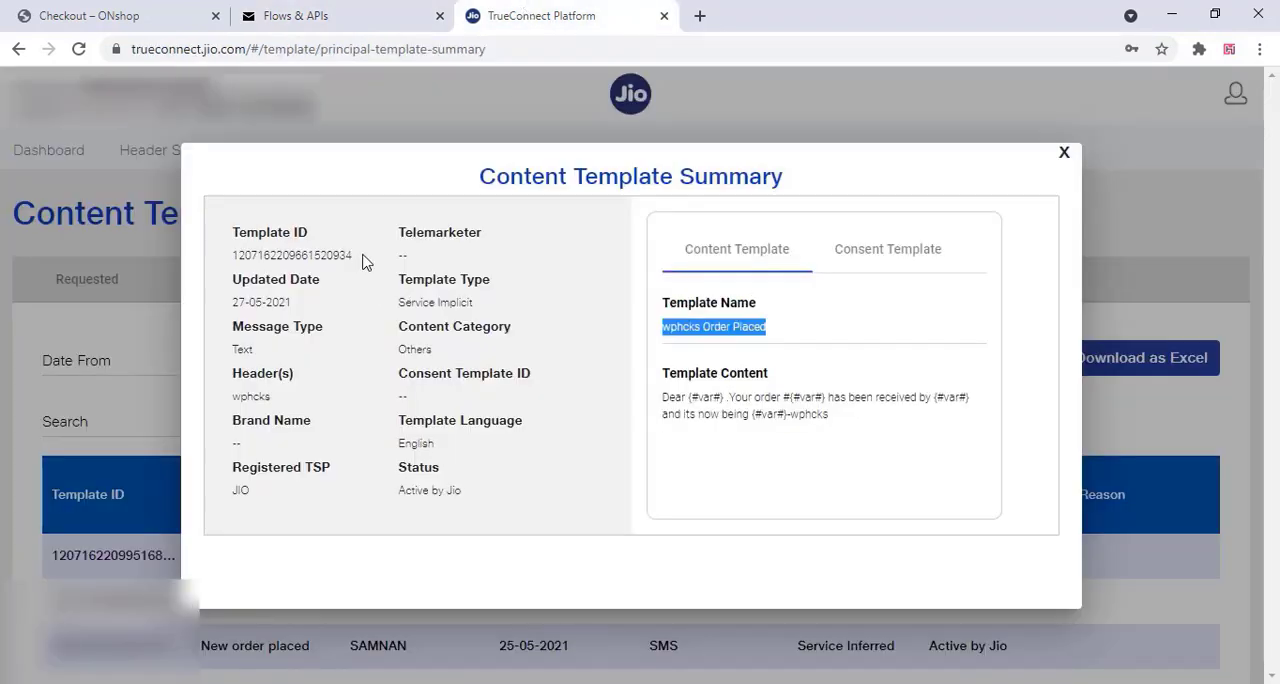
pyautogui.moveTo(362, 259); pyautogui.dragTo(226, 258)
pyautogui.rightClick(240, 255)
pyautogui.click(258, 264)
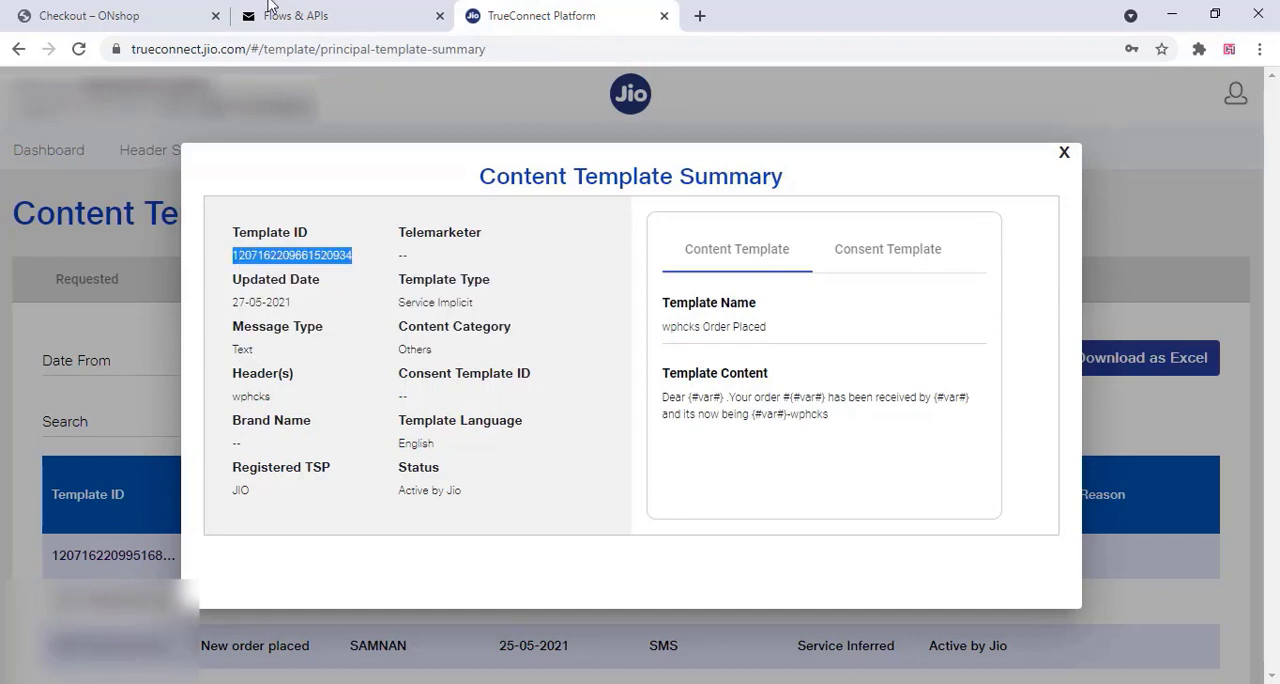
pyautogui.click(276, 14)
pyautogui.rightClick(784, 241)
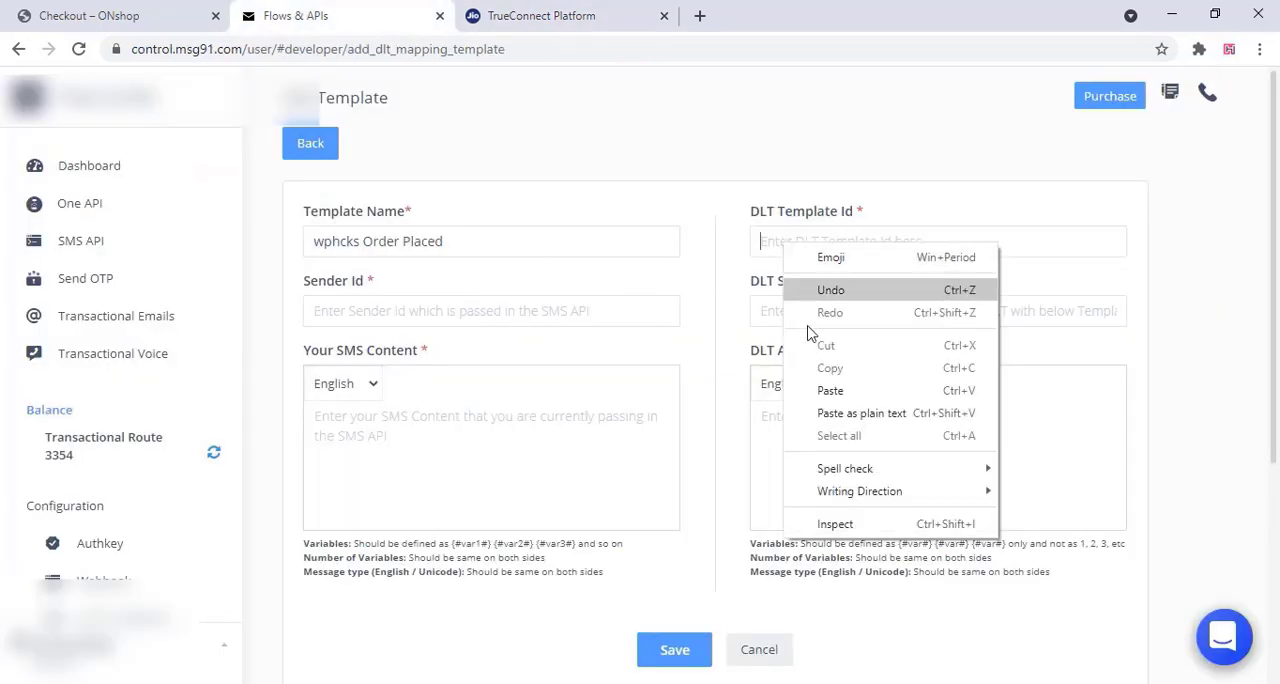
pyautogui.click(829, 386)
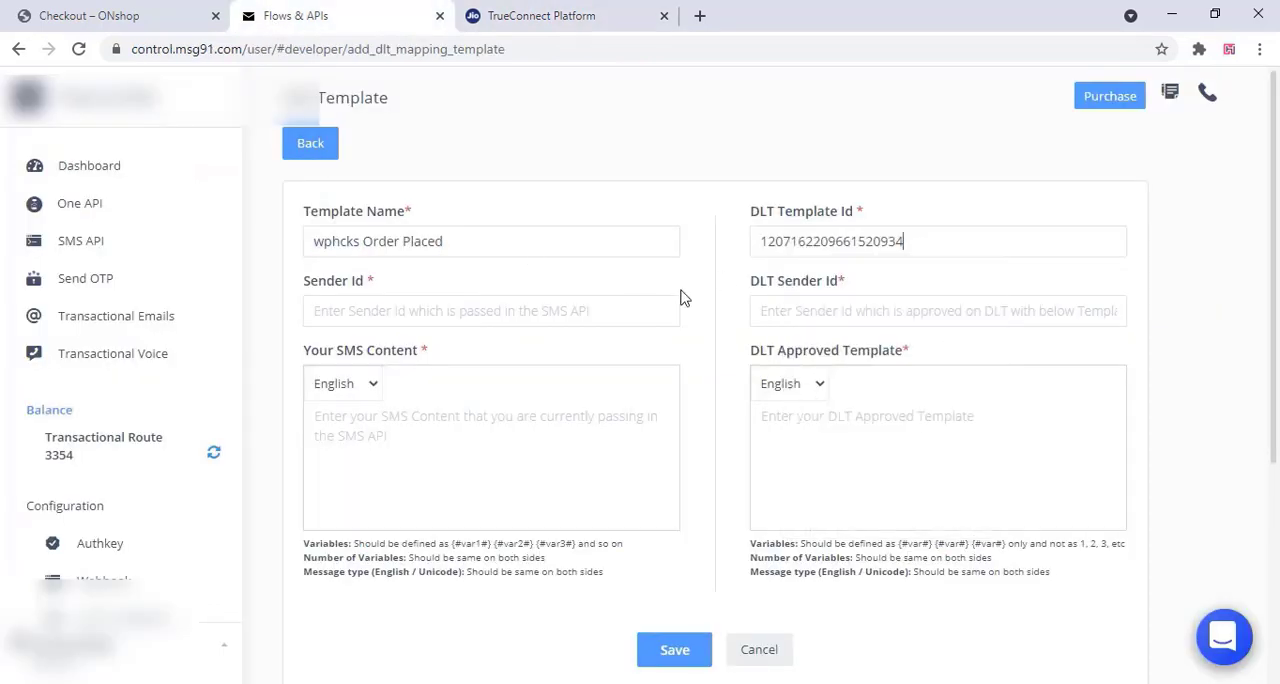
# Copy the wphcks header from TrueConnect into both the Sender Id and DLT Sender Id of the new MSG91 template
pyautogui.click(562, 20)
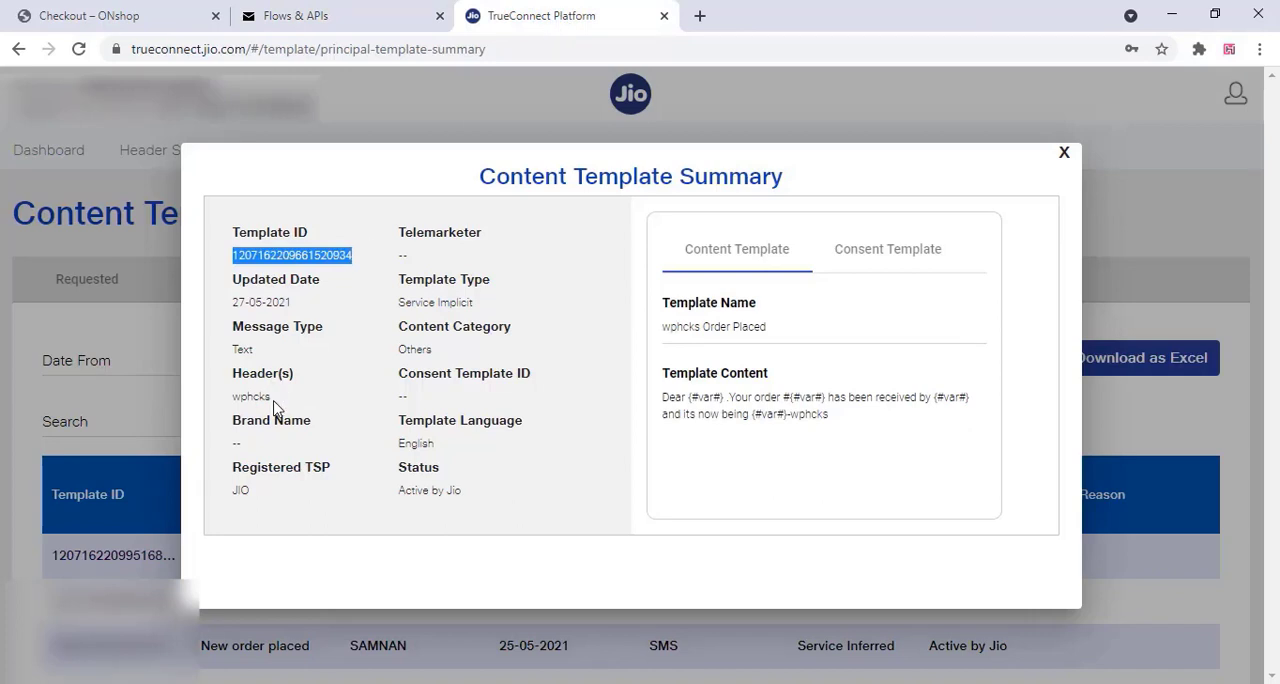
pyautogui.moveTo(275, 405); pyautogui.dragTo(225, 404)
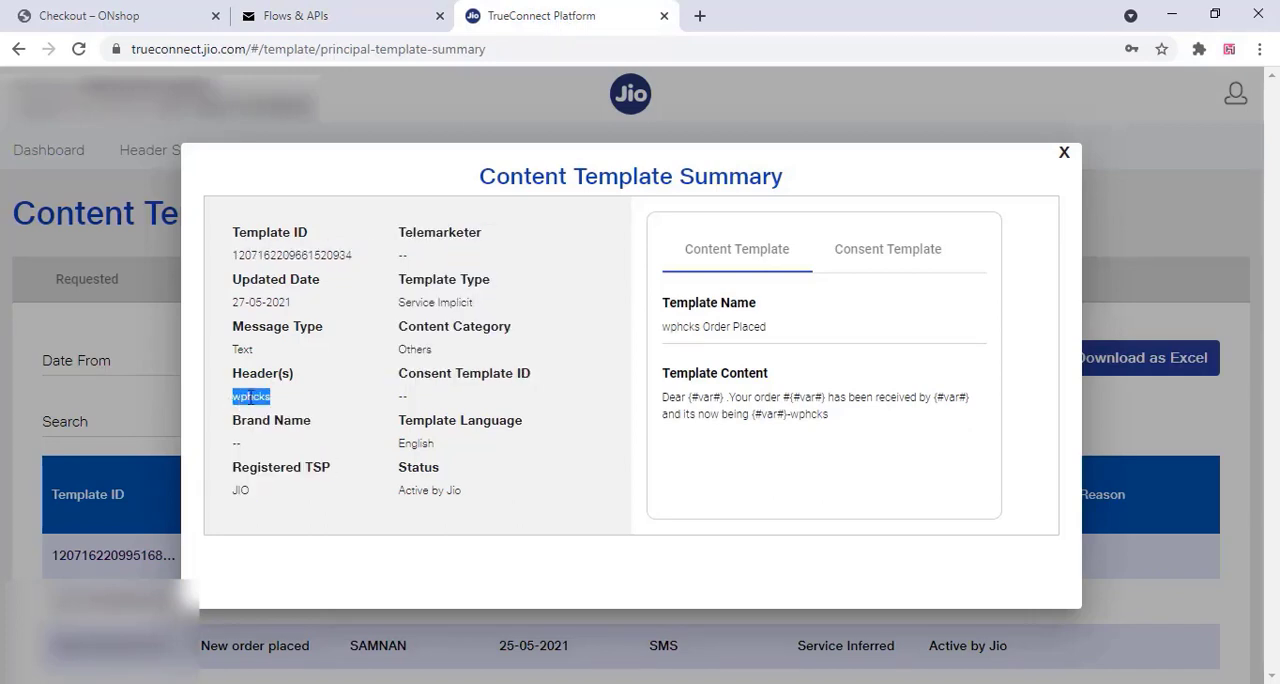
pyautogui.rightClick(251, 398)
pyautogui.click(290, 410)
pyautogui.click(288, 22)
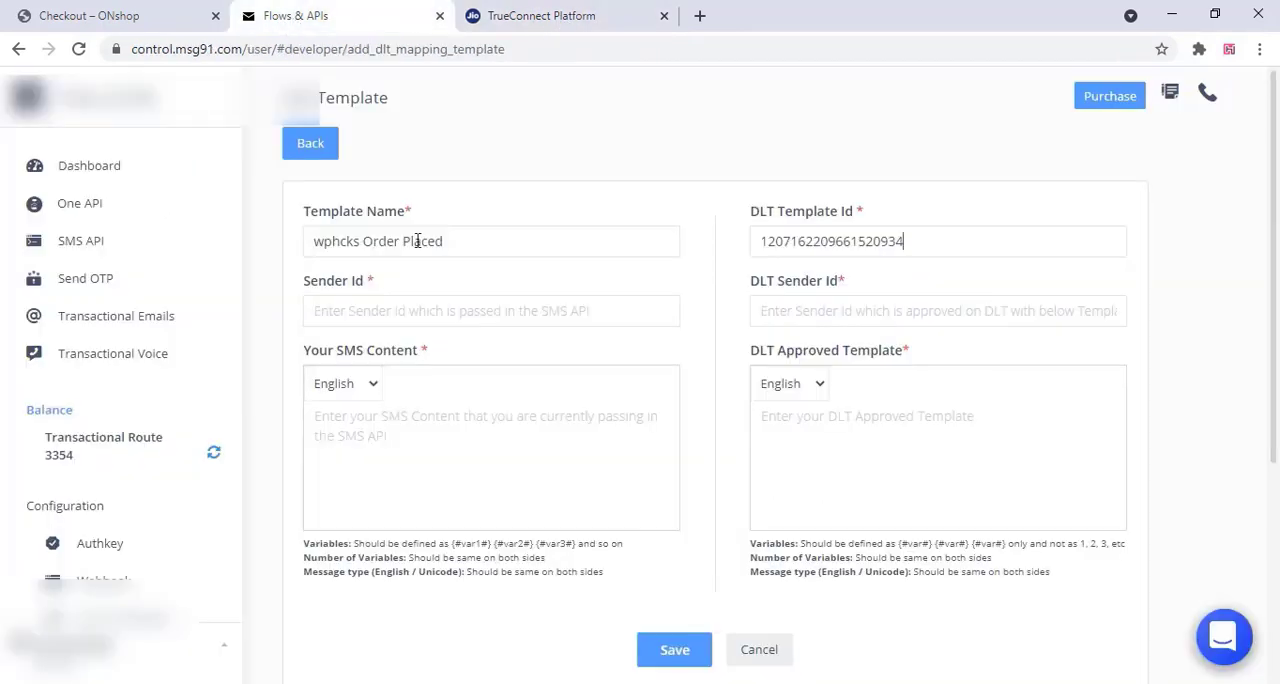
pyautogui.rightClick(313, 305)
pyautogui.click(360, 449)
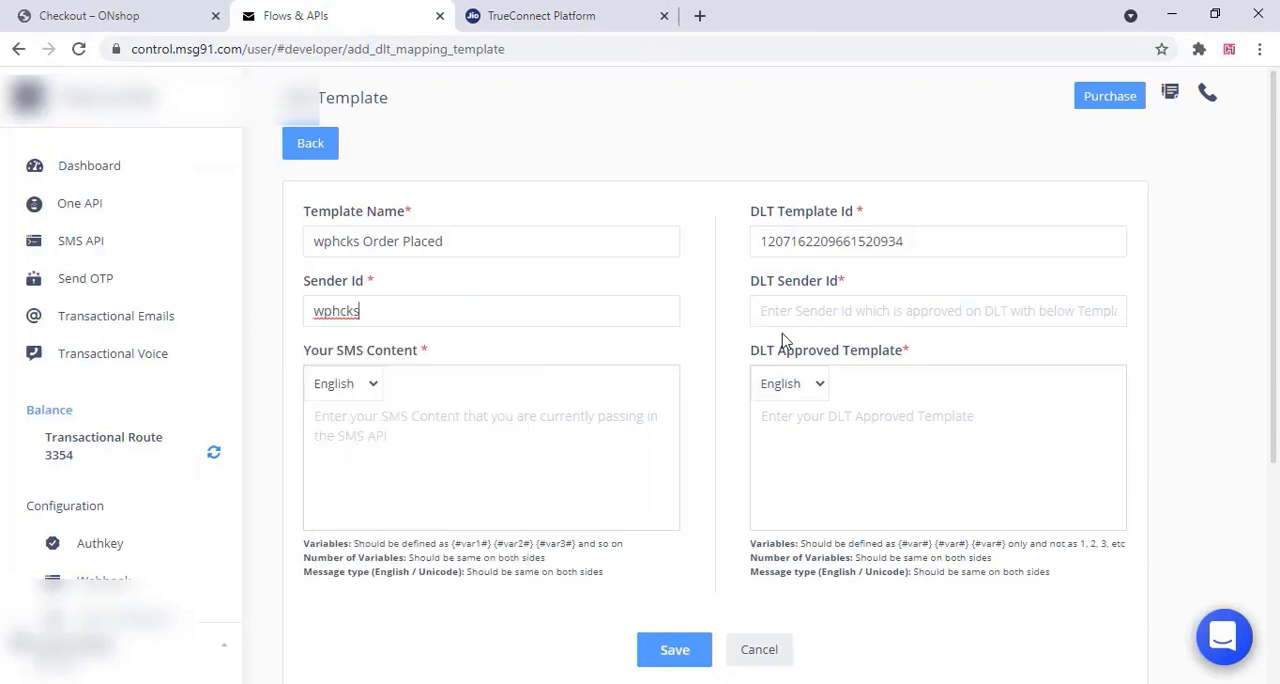
pyautogui.rightClick(766, 317)
pyautogui.click(776, 463)
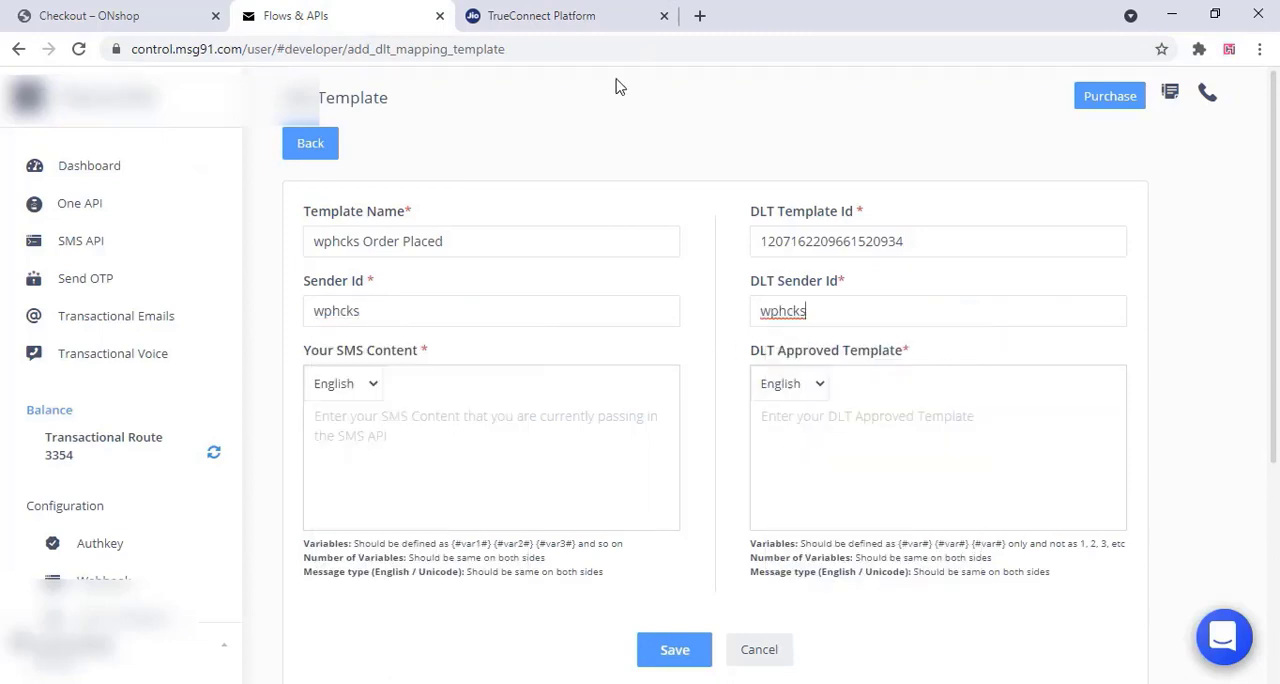
# Copy the wphcks Order Placed content from TrueConnect into both the SMS content and the DLT approved template on MSG91
pyautogui.click(567, 18)
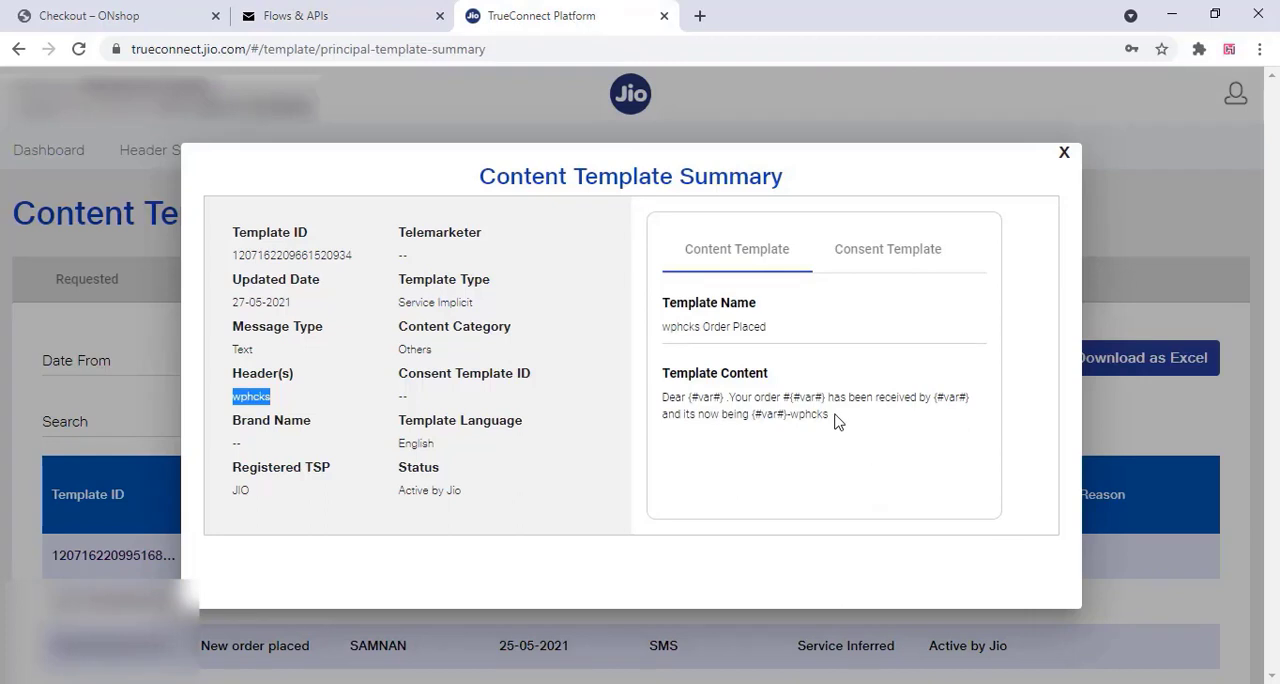
pyautogui.moveTo(834, 418); pyautogui.dragTo(662, 398)
pyautogui.rightClick(696, 402)
pyautogui.click(730, 414)
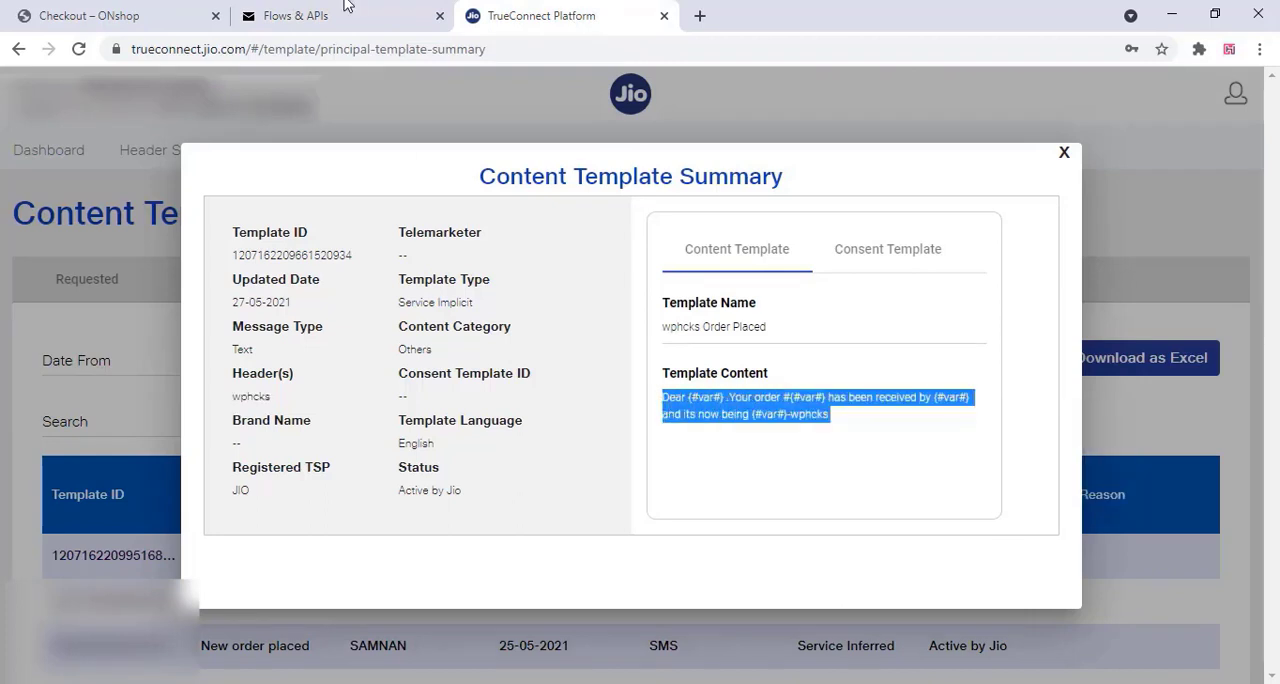
pyautogui.click(320, 16)
pyautogui.rightClick(331, 424)
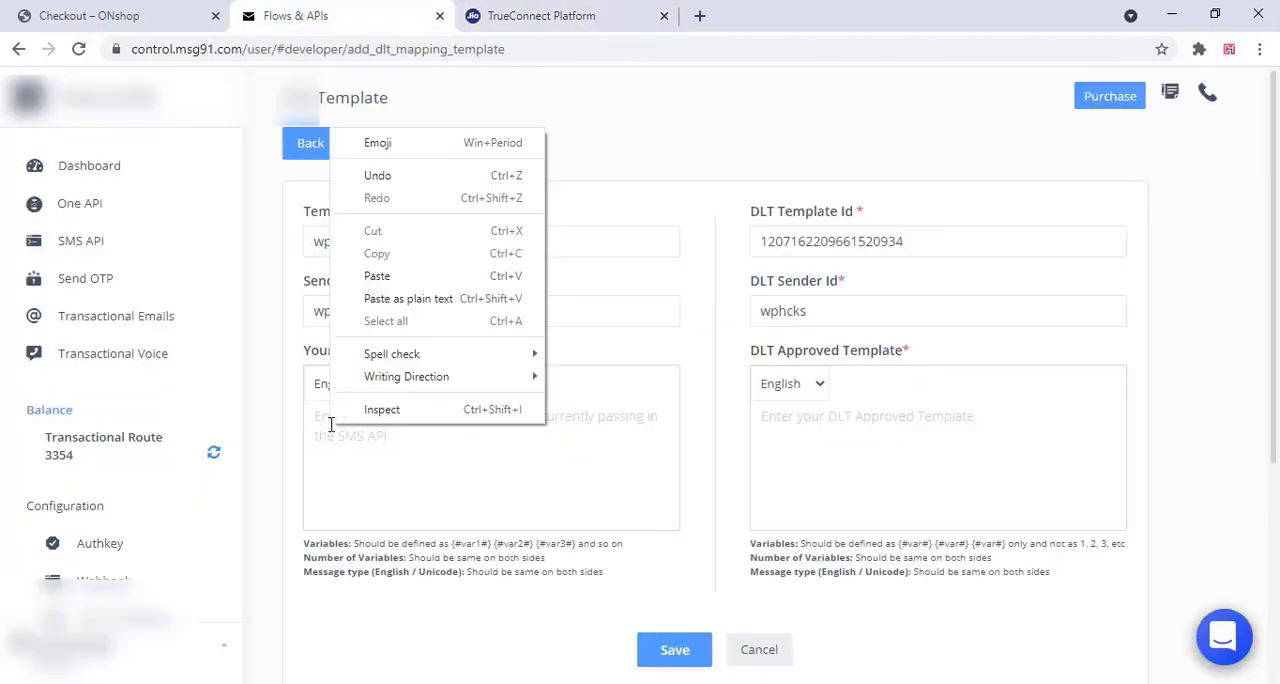
pyautogui.click(378, 278)
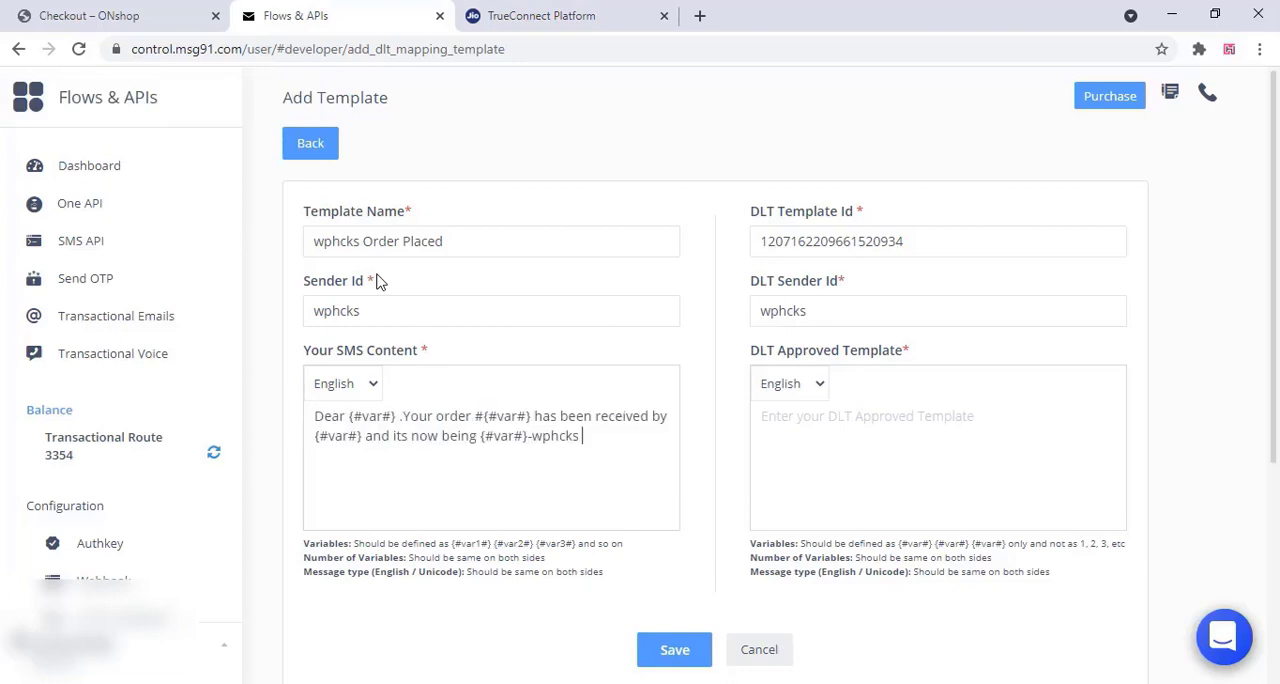
pyautogui.rightClick(789, 420)
pyautogui.click(878, 270)
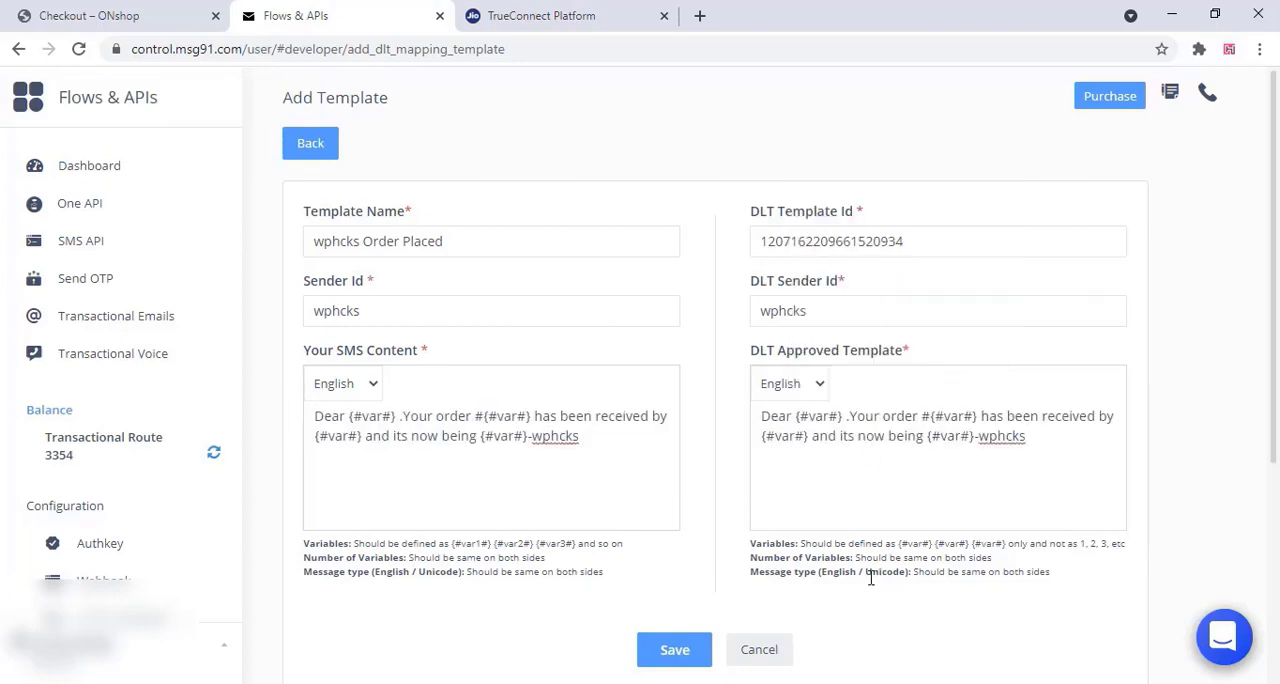
# Number the four variables in the wphcks Order Placed SMS content in order as {#var1#}, {#var2#}, {#var3#} and {#var4#}
pyautogui.scroll(-3, 786, 509)
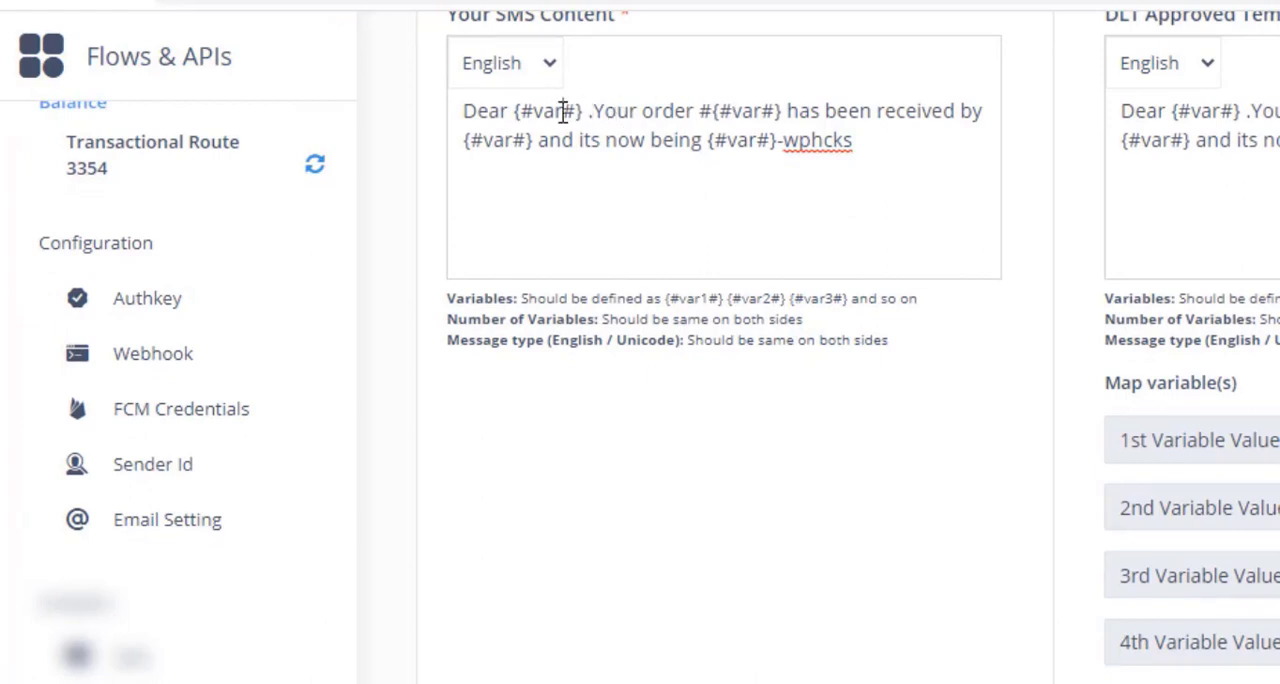
pyautogui.write('1')
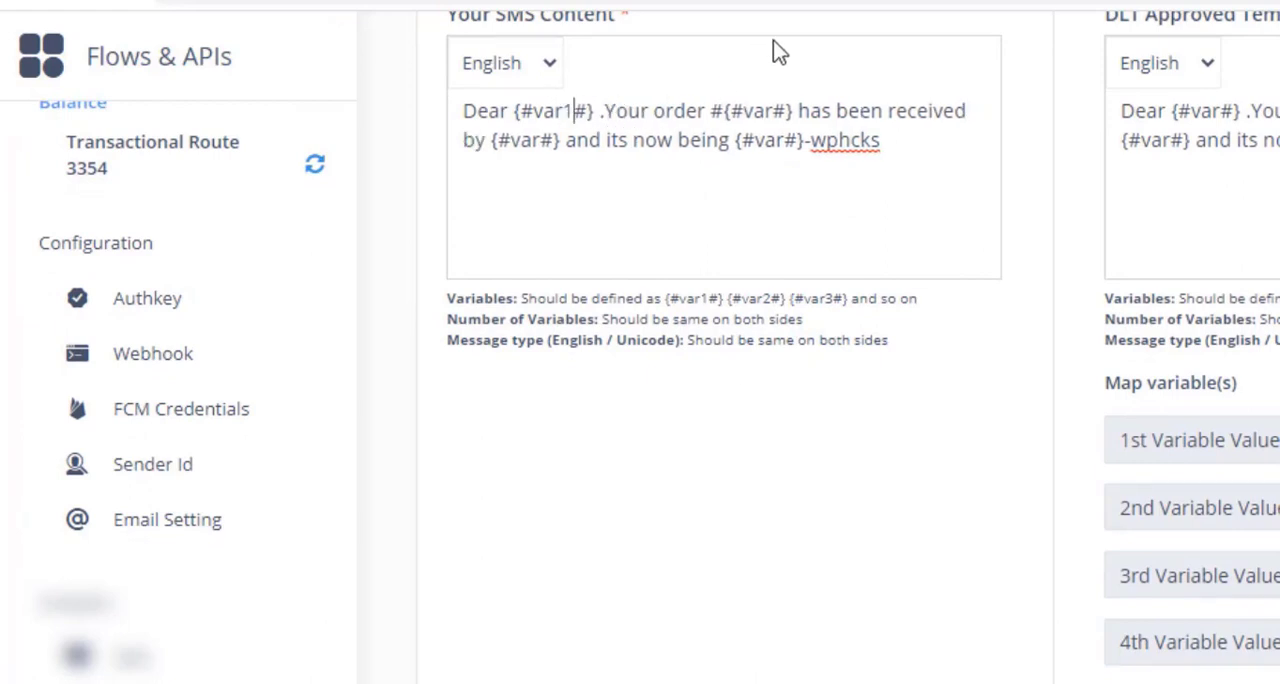
pyautogui.click(776, 112)
pyautogui.write('2')
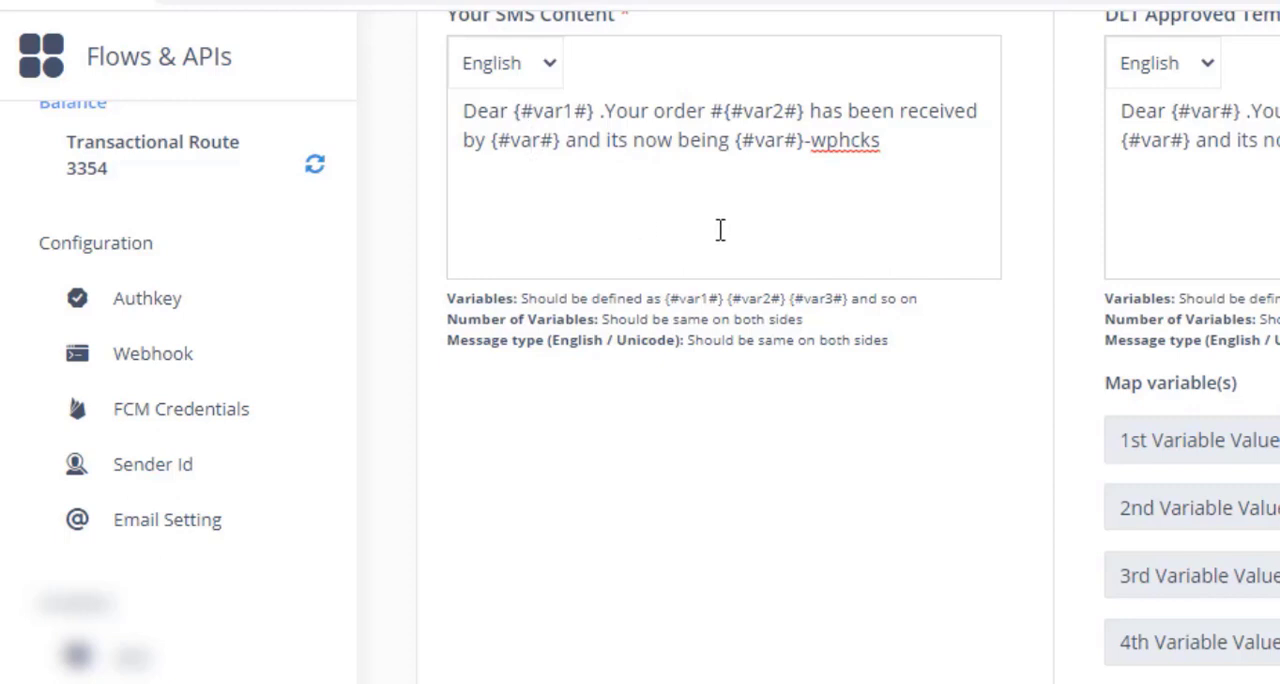
pyautogui.write('3')
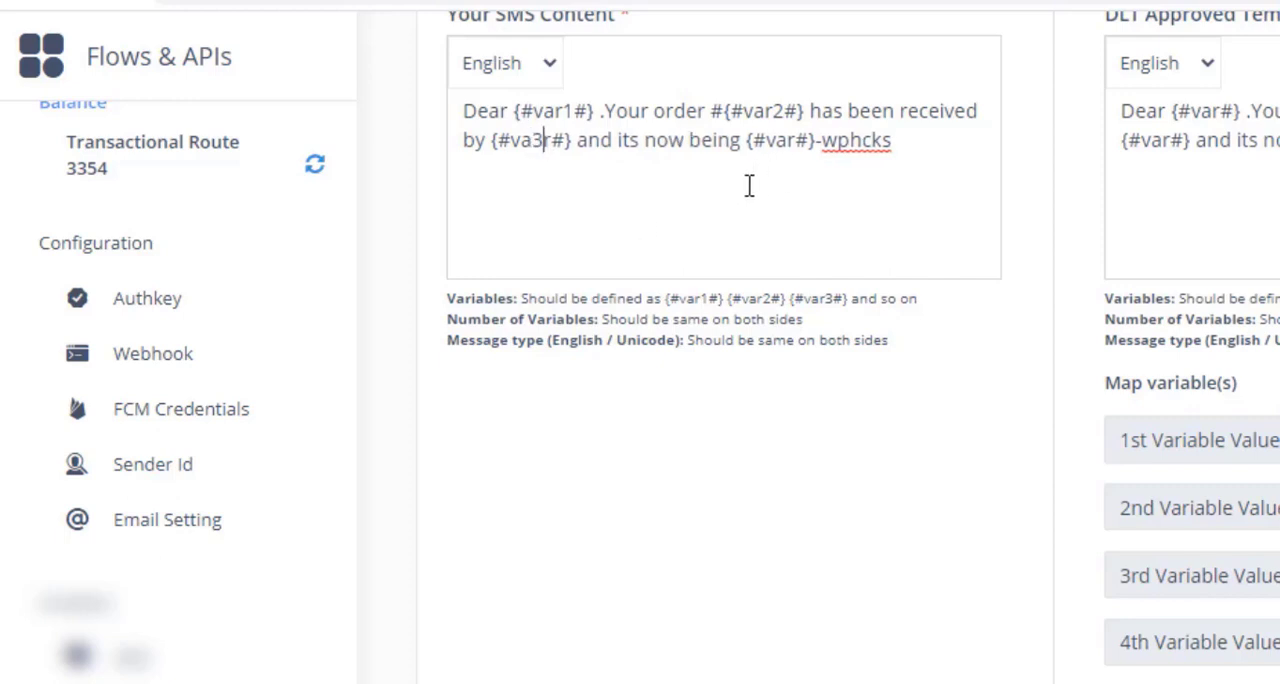
pyautogui.press('BackSpace')
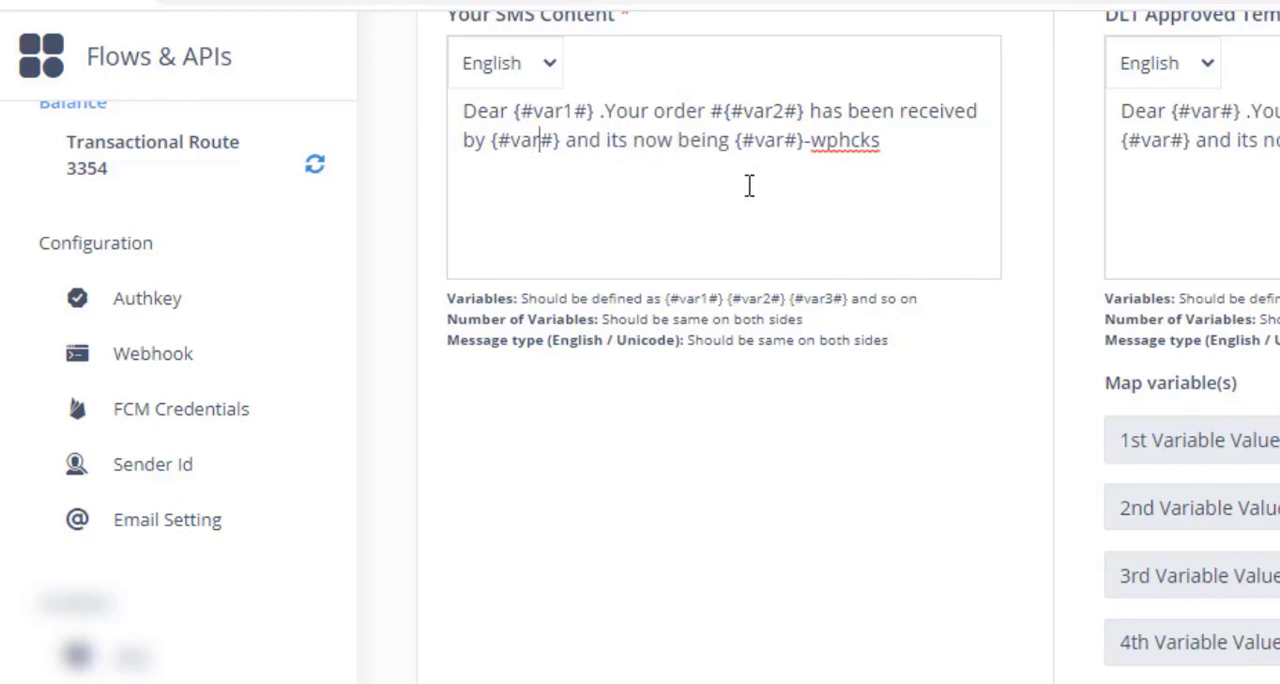
pyautogui.write('3')
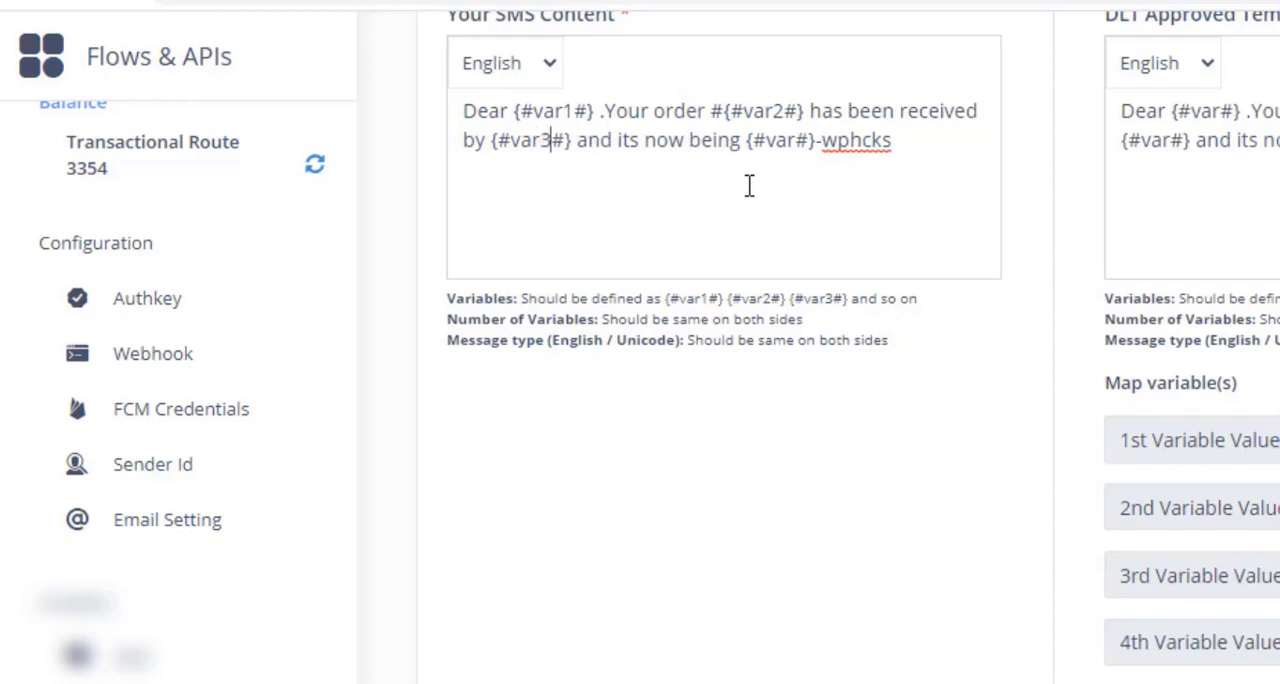
pyautogui.click(789, 140)
pyautogui.write('4')
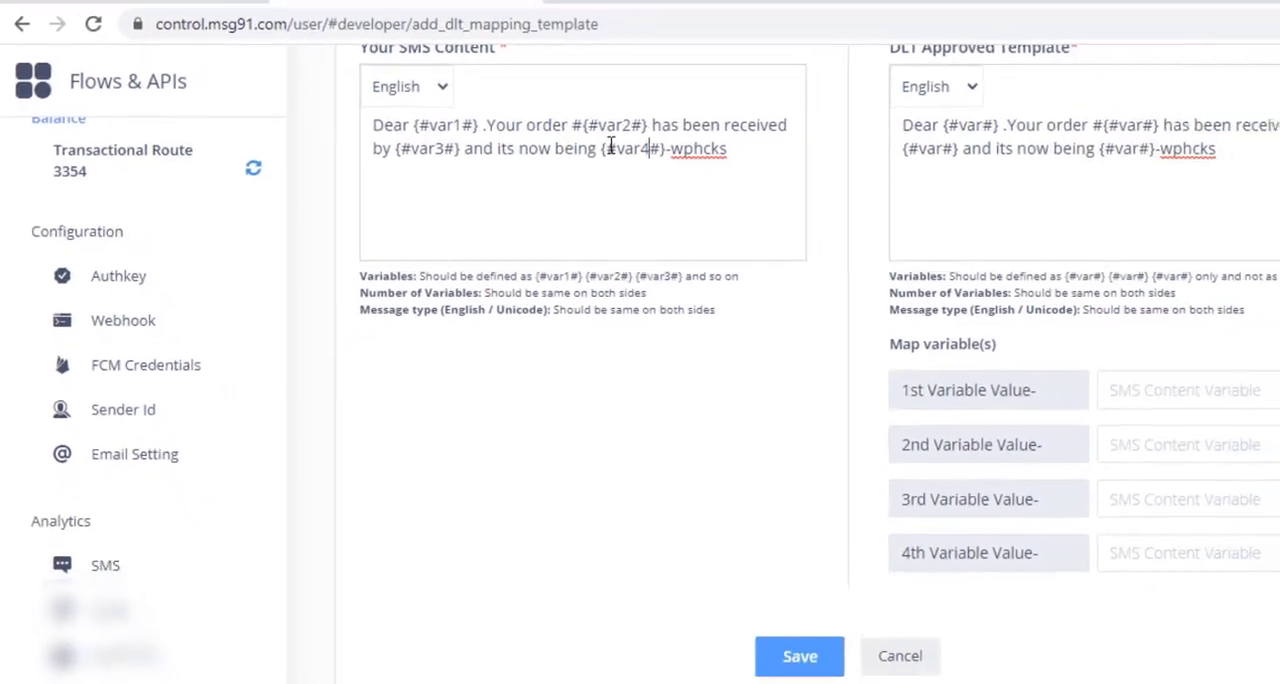
# Map the 1st to 4th DLT variable values to var1, var2, var3 and var4, and save the template
pyautogui.click(1165, 401)
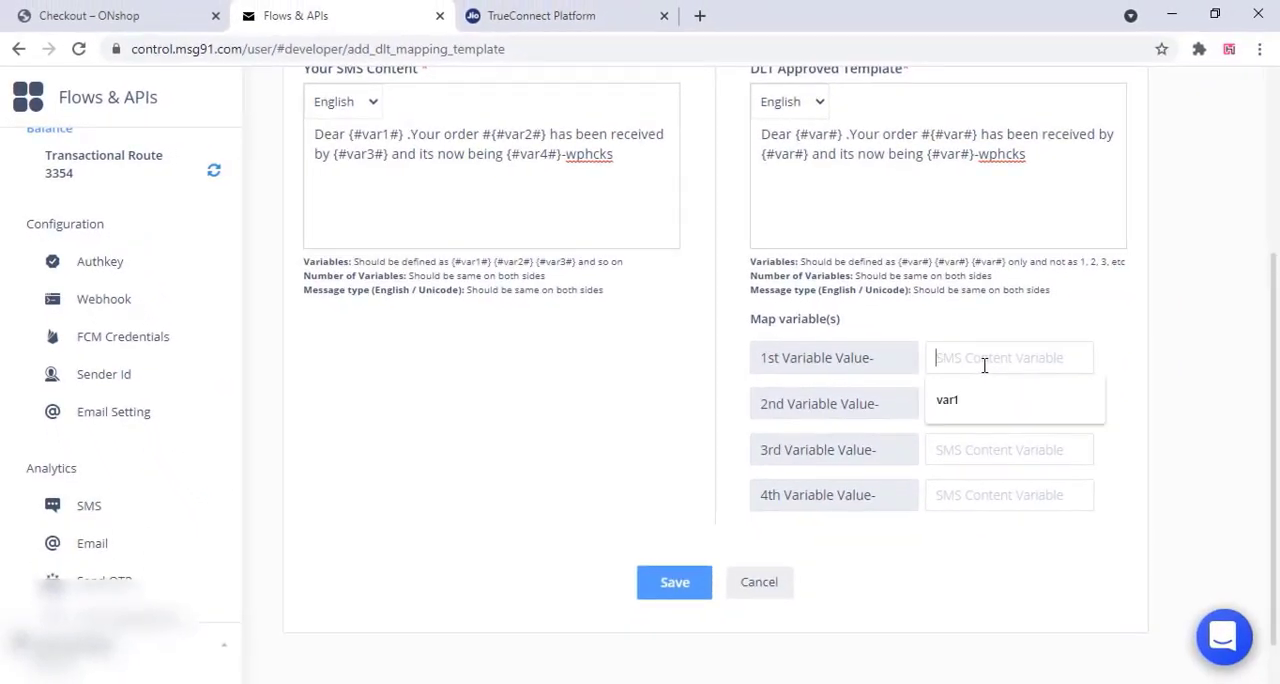
pyautogui.click(1139, 453)
pyautogui.click(962, 411)
pyautogui.click(955, 445)
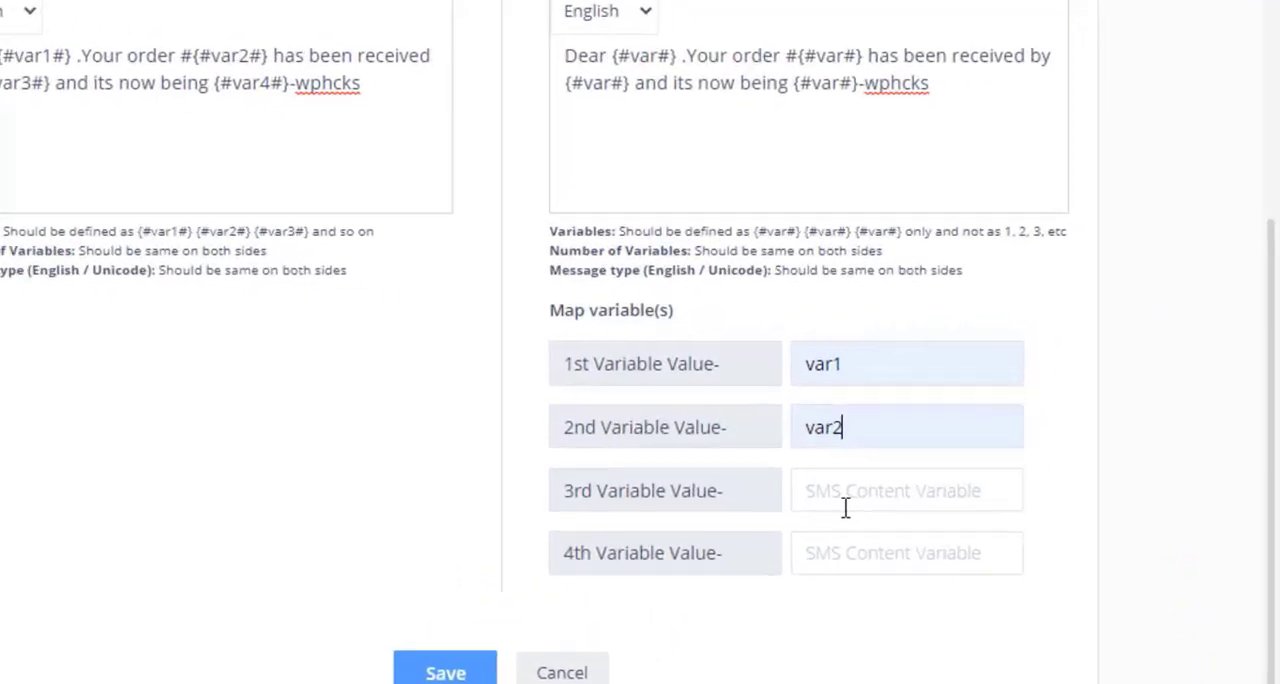
pyautogui.click(980, 458)
pyautogui.click(745, 600)
pyautogui.click(734, 605)
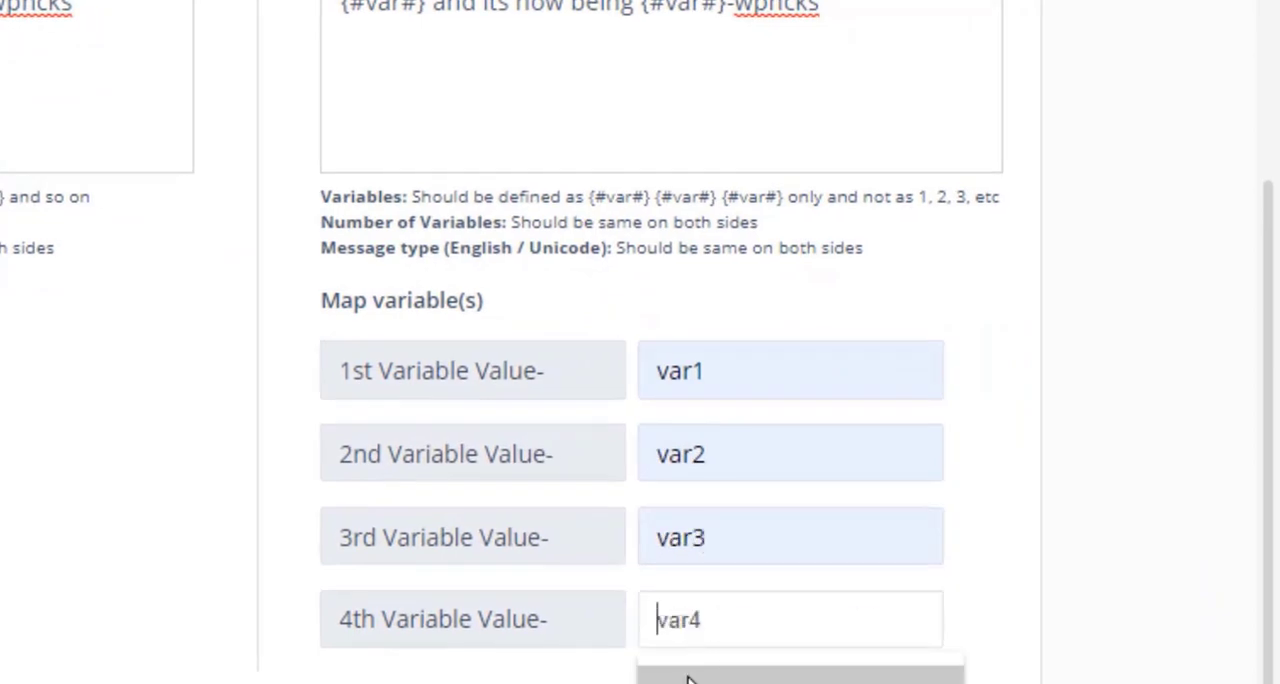
pyautogui.click(729, 655)
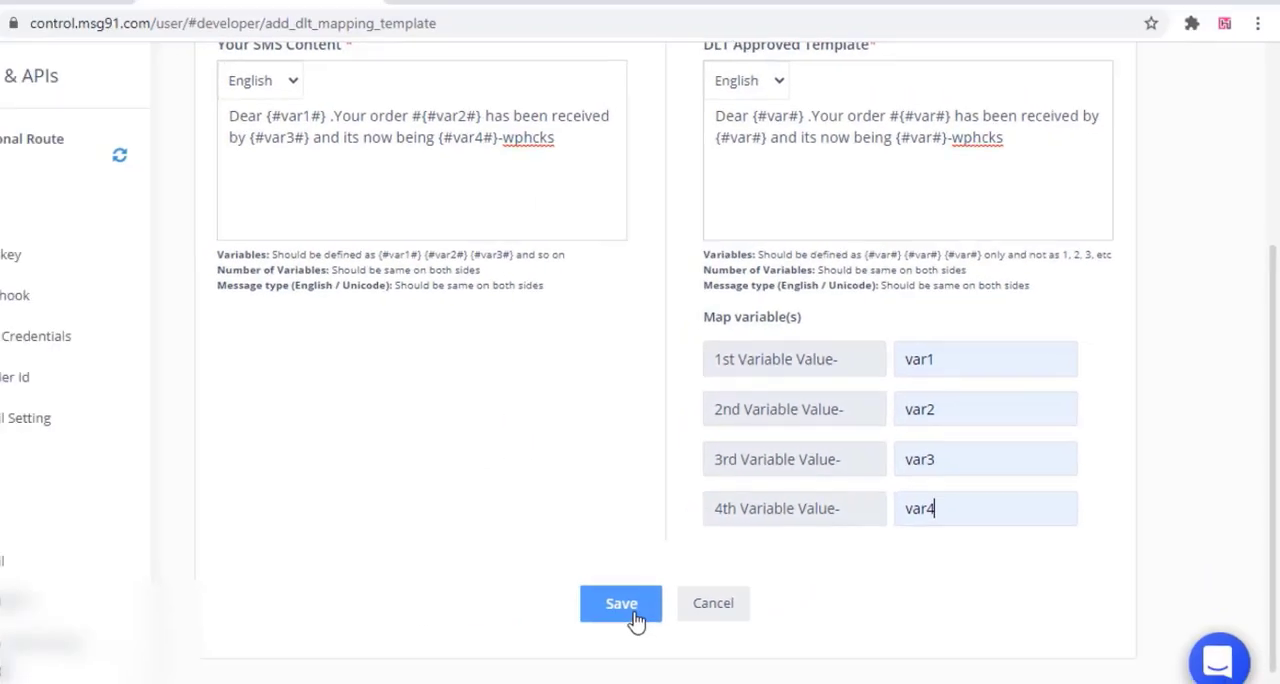
pyautogui.click(684, 591)
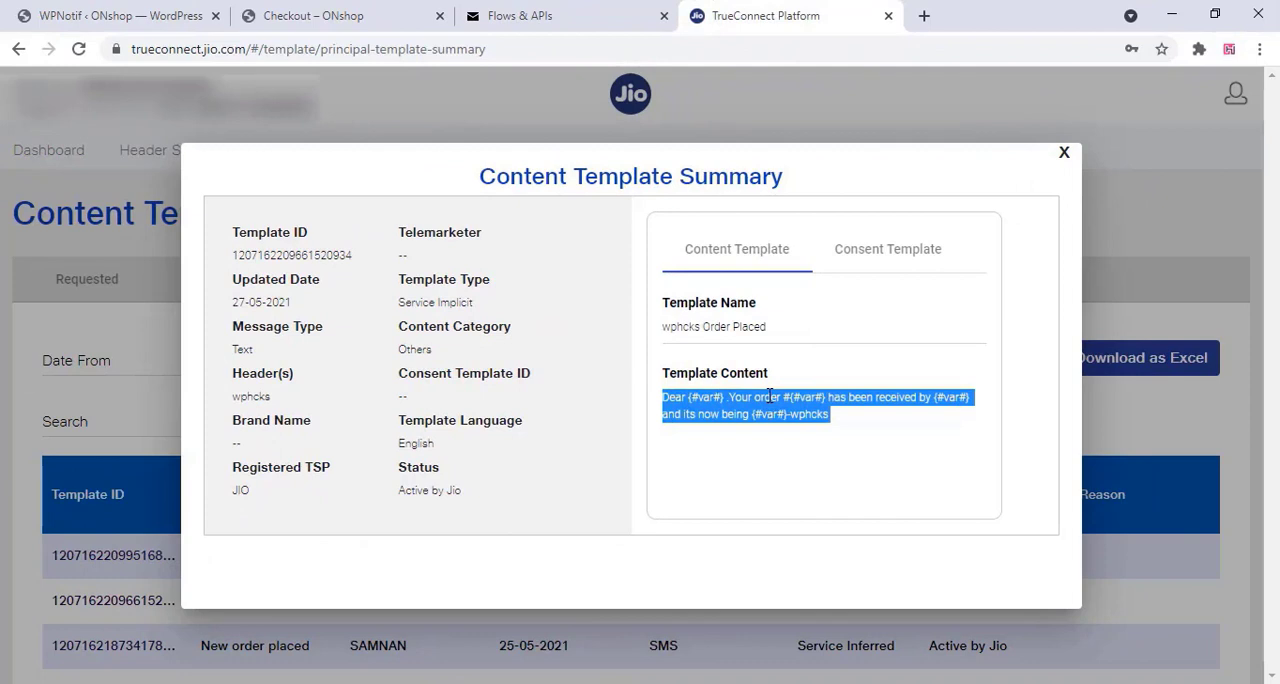
# Replace WPNotif's Processing (New Order) message with the wphcks Order Placed content copied from TrueConnect, and save the changes
pyautogui.rightClick(783, 398)
pyautogui.click(812, 410)
pyautogui.click(120, 16)
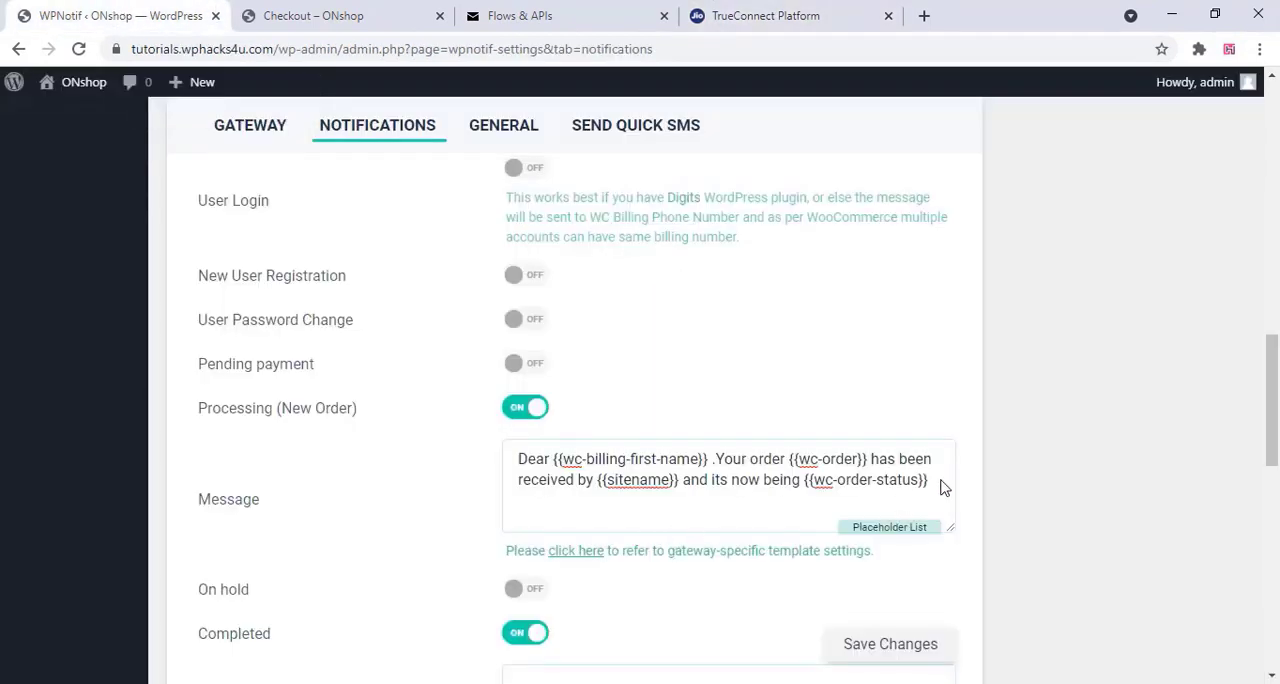
pyautogui.moveTo(930, 482); pyautogui.dragTo(547, 477)
pyautogui.rightClick(547, 477)
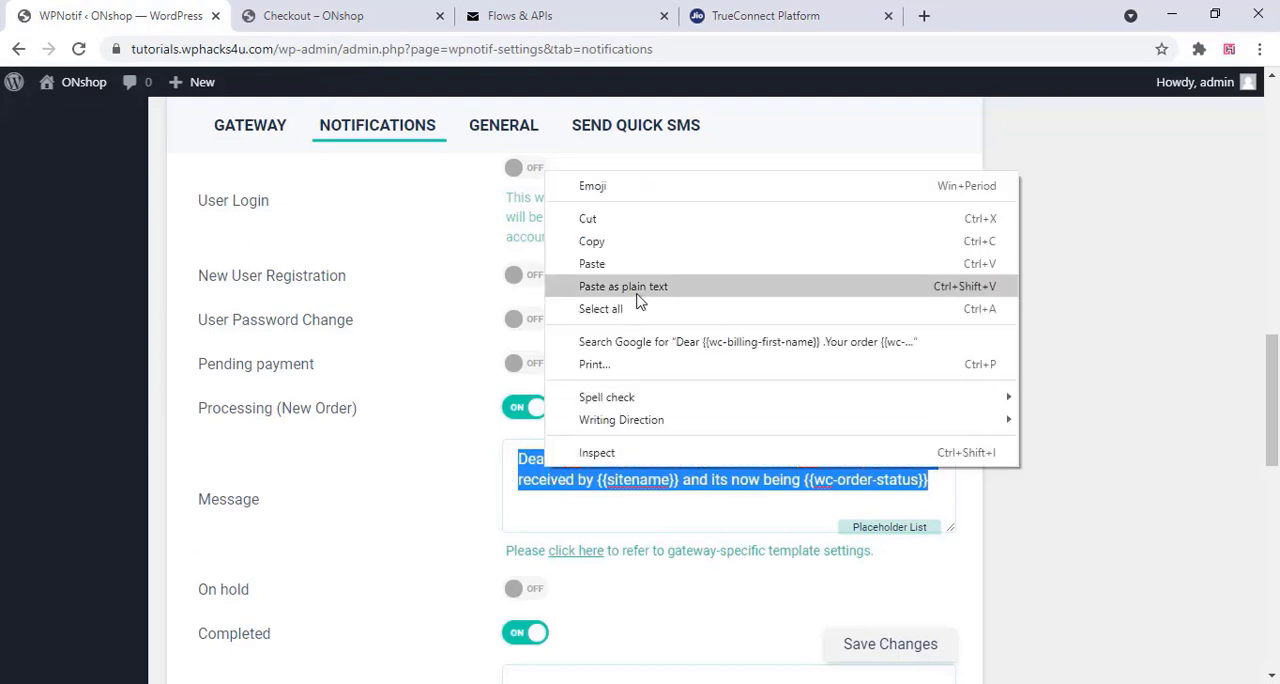
pyautogui.click(600, 266)
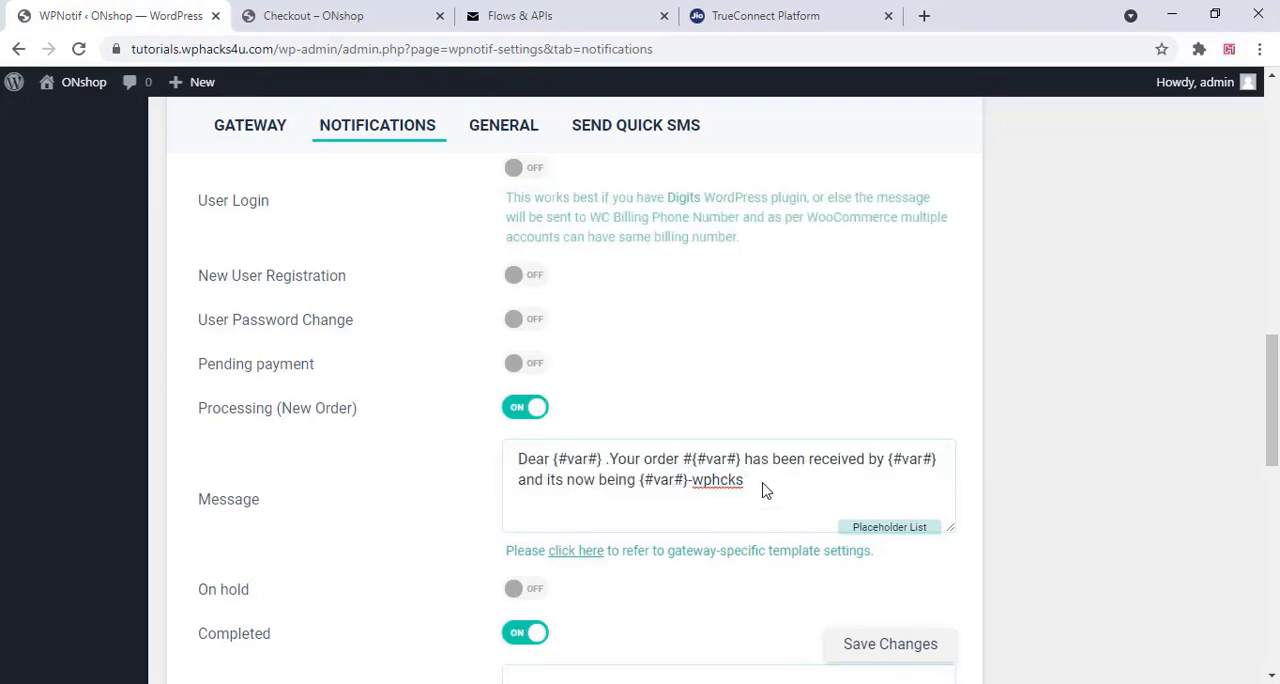
pyautogui.click(857, 648)
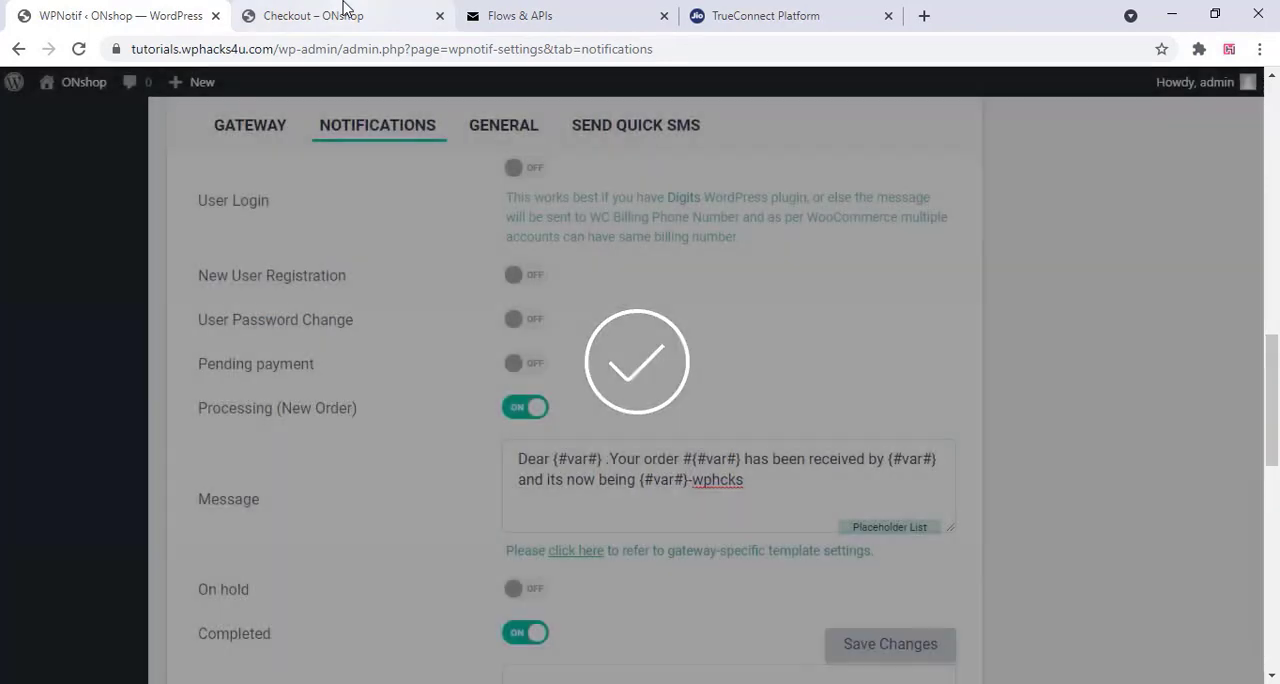
# From the ONshop home page, add the "Aturna condimentum mattis pellentesque nibh tortor" backpack to the cart and open the cart
pyautogui.click(338, 15)
pyautogui.click(608, 170)
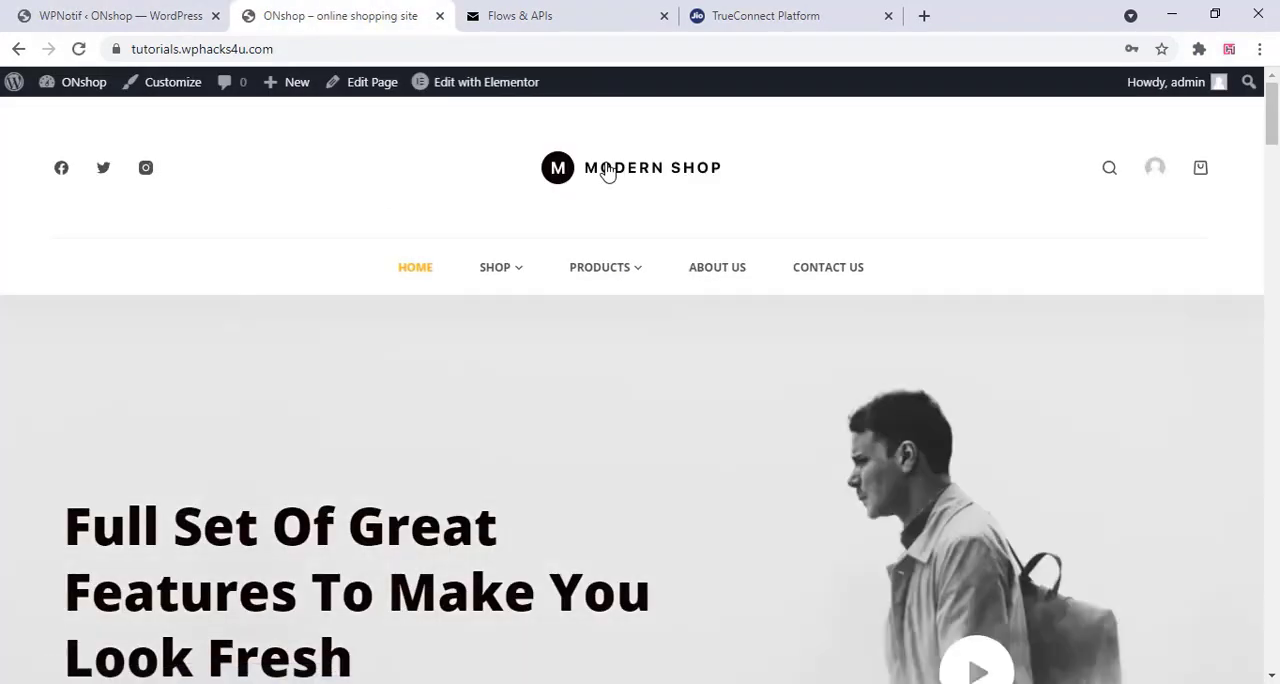
pyautogui.scroll(-15, 607, 170)
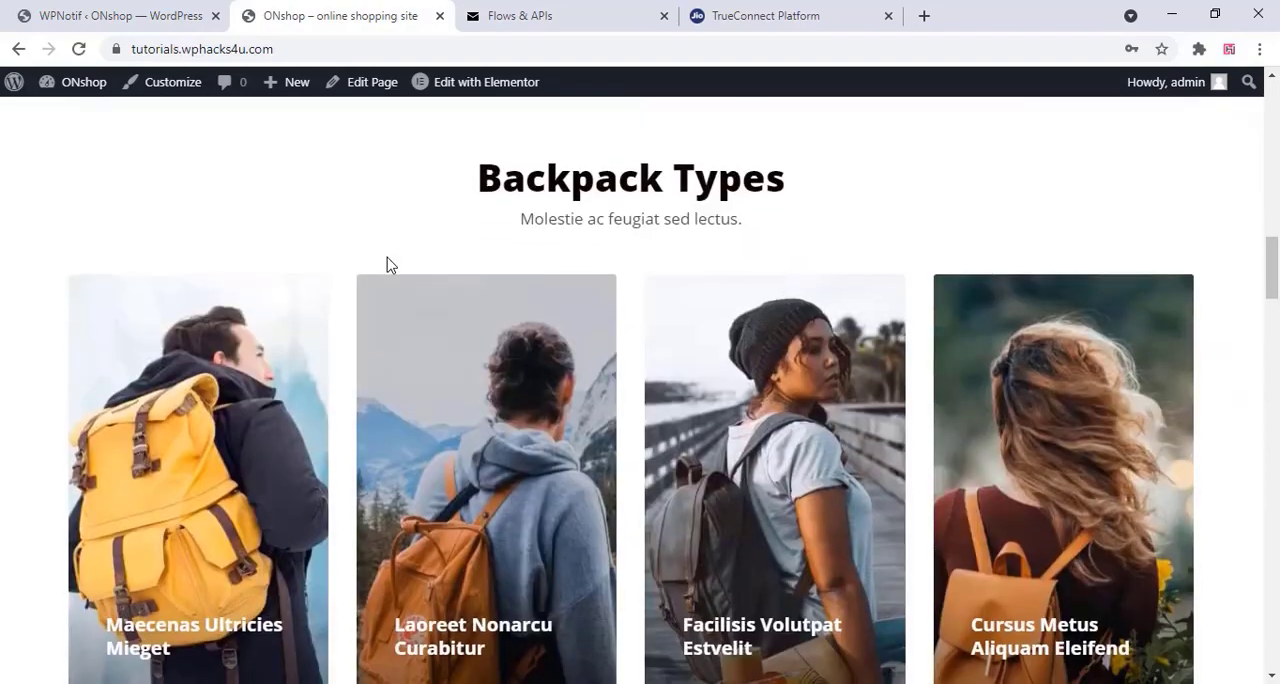
pyautogui.scroll(-14, 374, 266)
pyautogui.scroll(3, 80, 362)
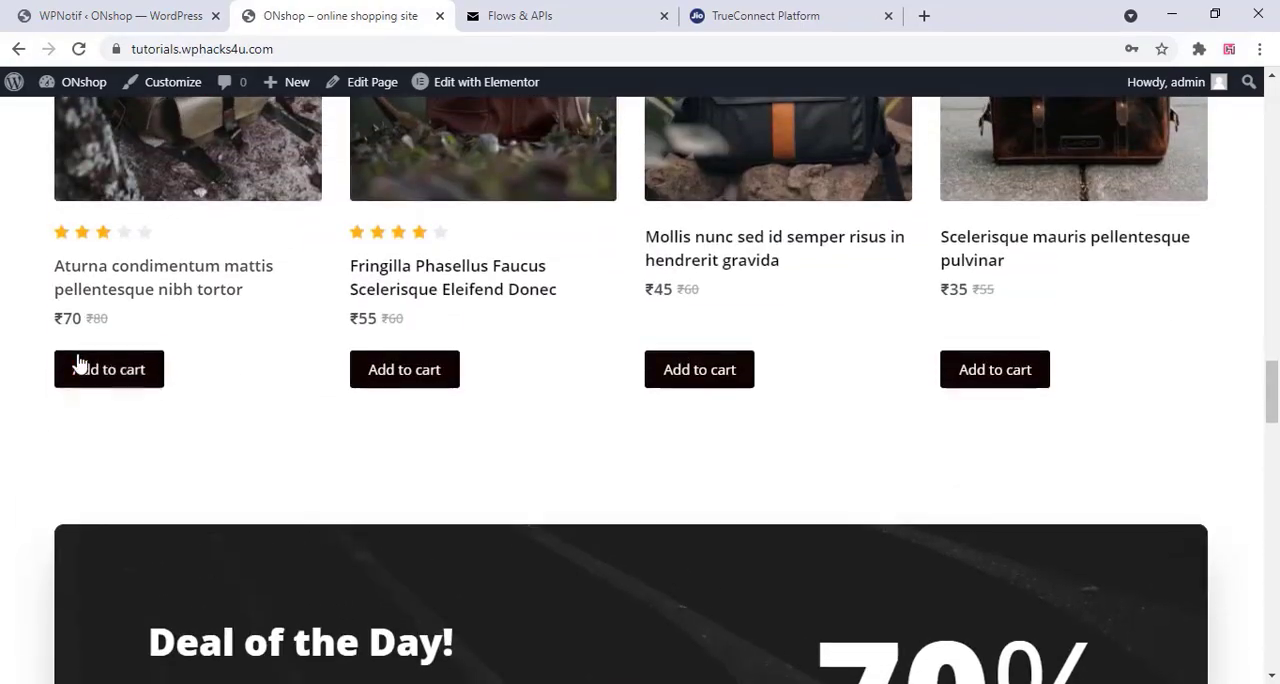
pyautogui.click(100, 370)
pyautogui.click(113, 372)
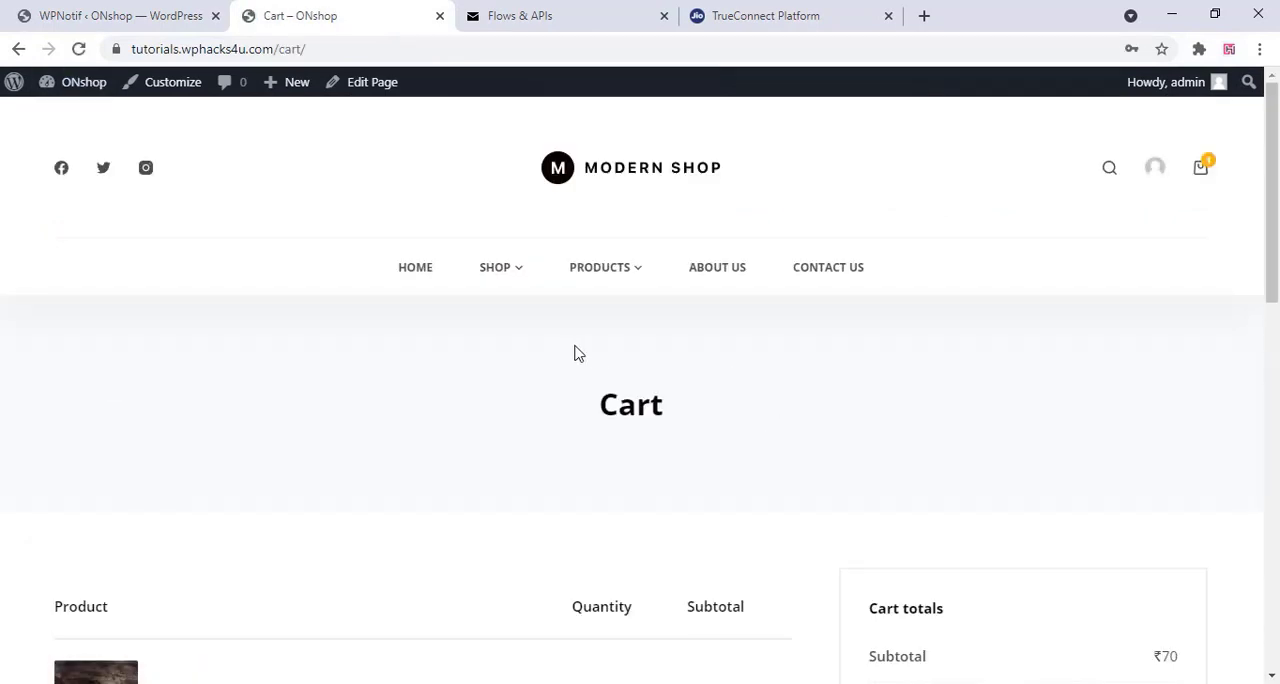
# Check out the cart with the prefilled billing details and place the order with cash on delivery
pyautogui.scroll(-4, 575, 352)
pyautogui.click(1080, 380)
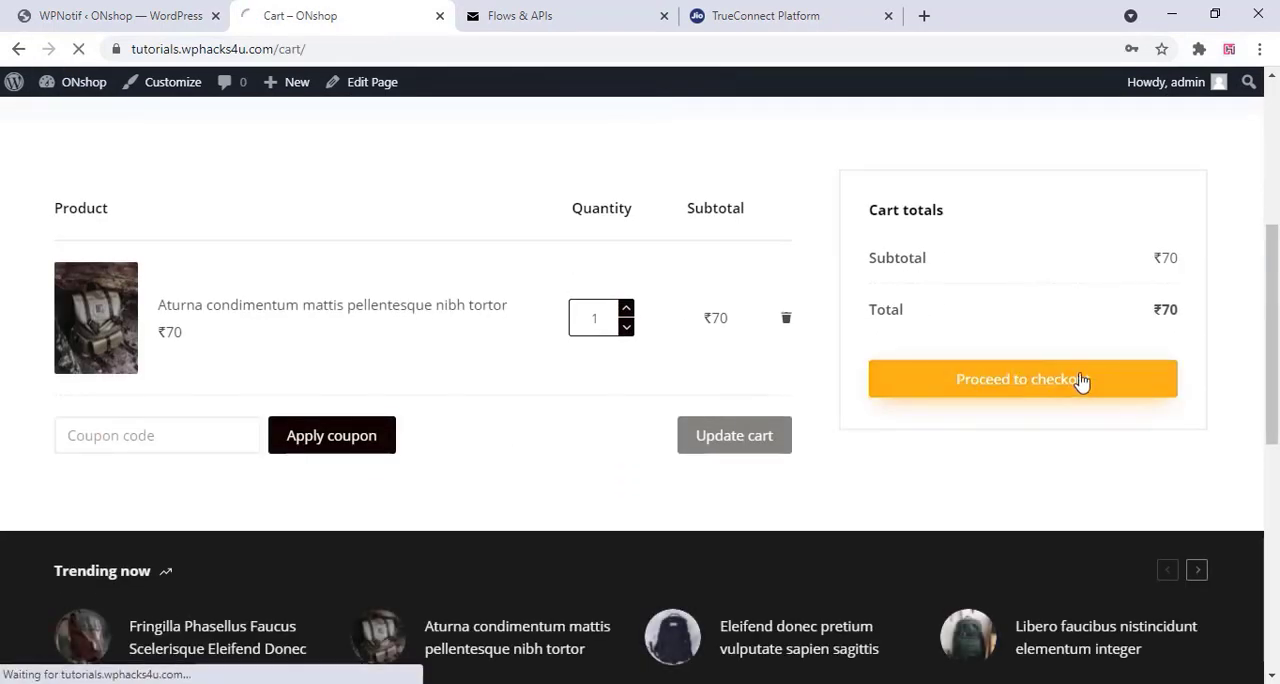
pyautogui.scroll(-3, 445, 332)
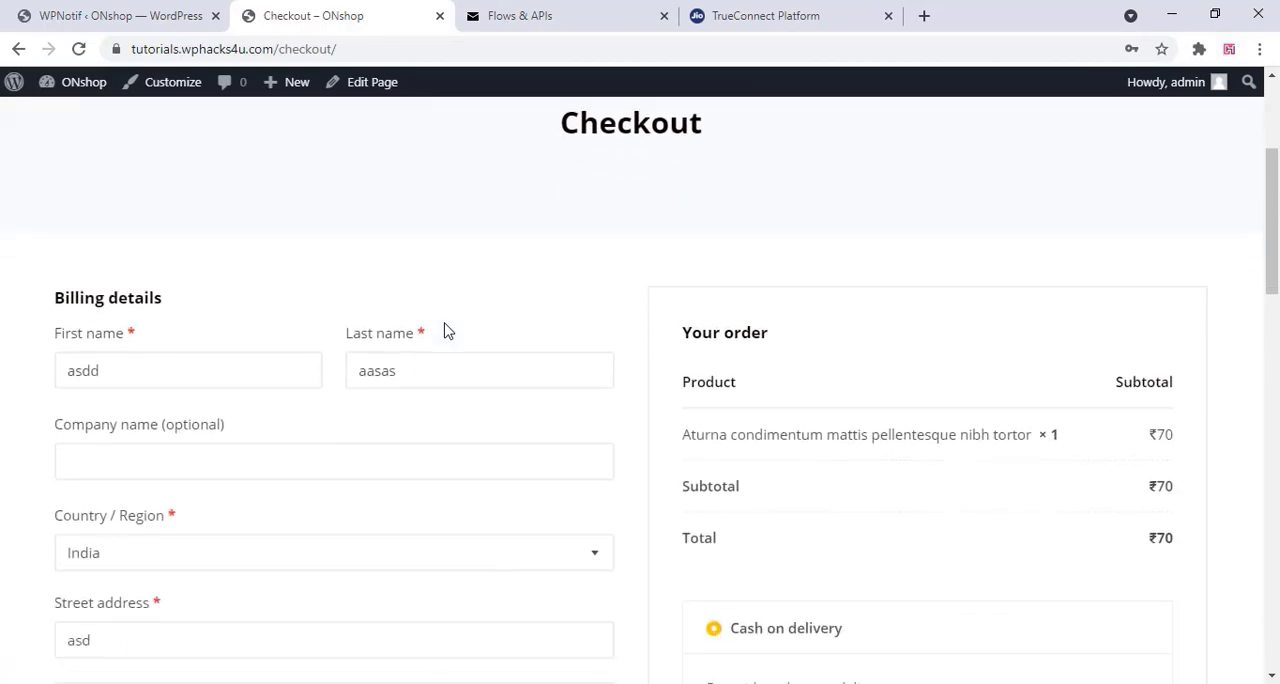
pyautogui.scroll(-5, 447, 332)
pyautogui.click(903, 333)
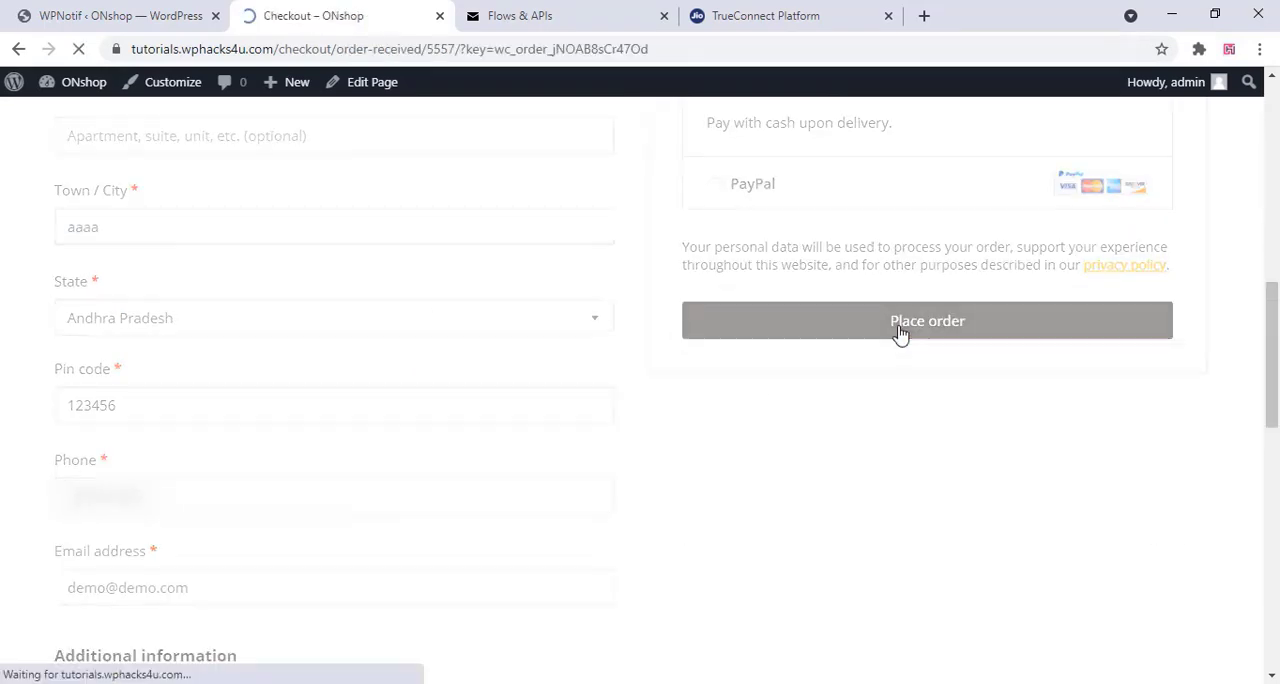
pyautogui.click(900, 334)
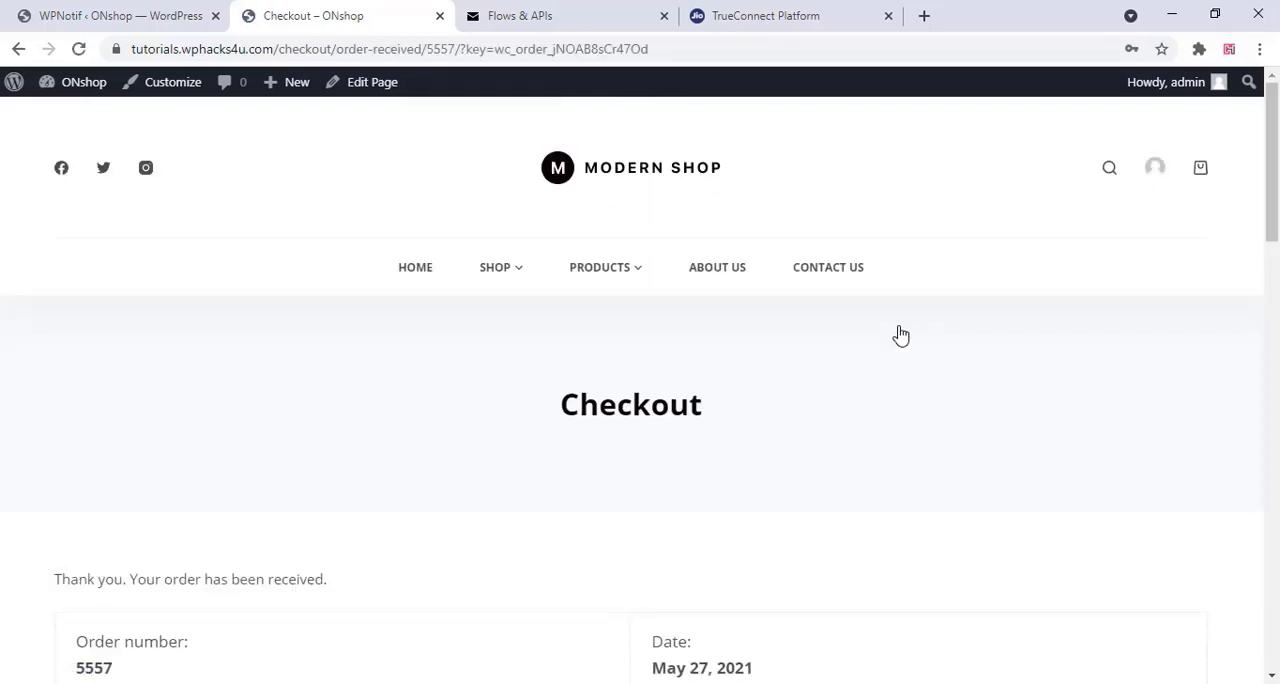
# Review the received order's details and open the QP-wphcks message in the phone's Messaging app
pyautogui.scroll(-2, 900, 334)
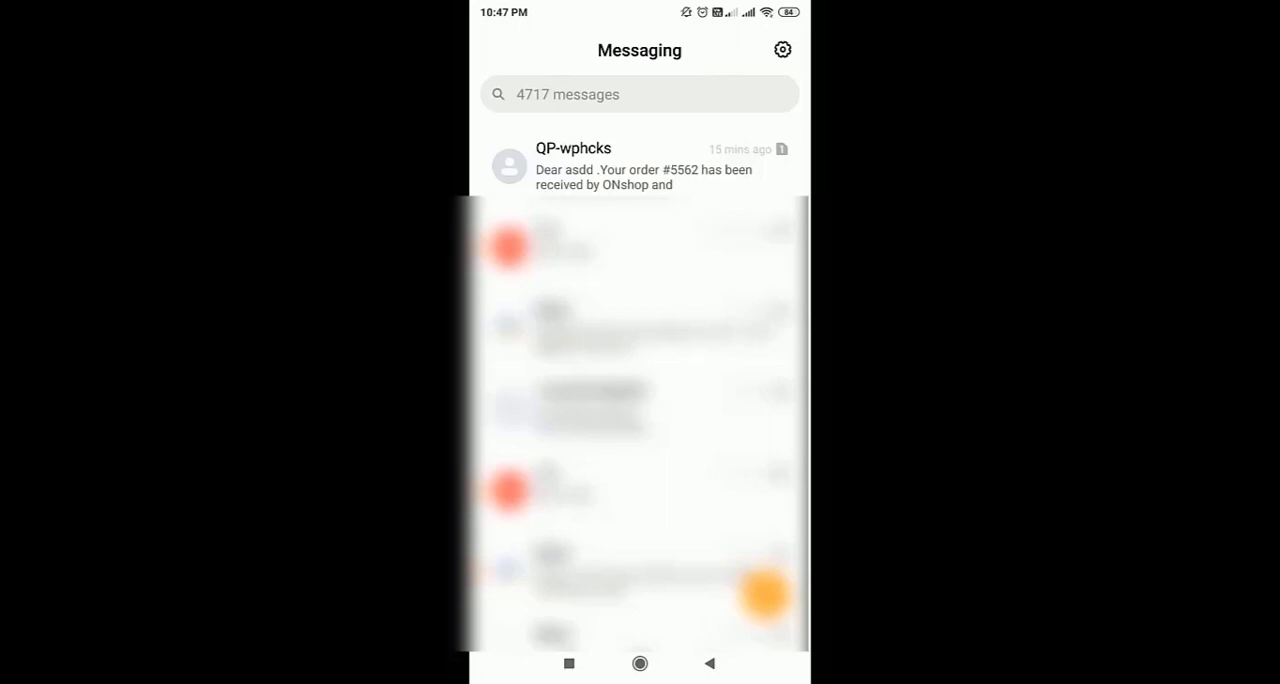
pyautogui.click(640, 166)
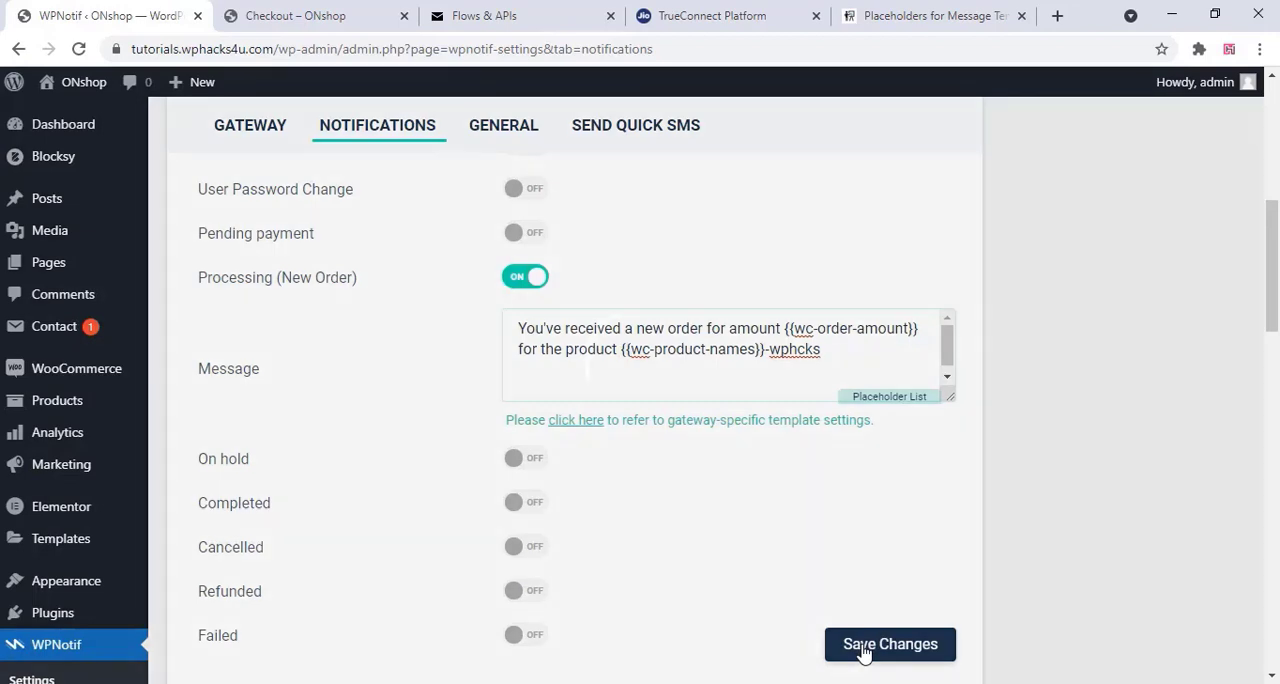
# Save the WPNotif Processing (New Order) message that uses the {{wc-order-amount}} and {{wc-product-names}} placeholders
pyautogui.click(863, 651)
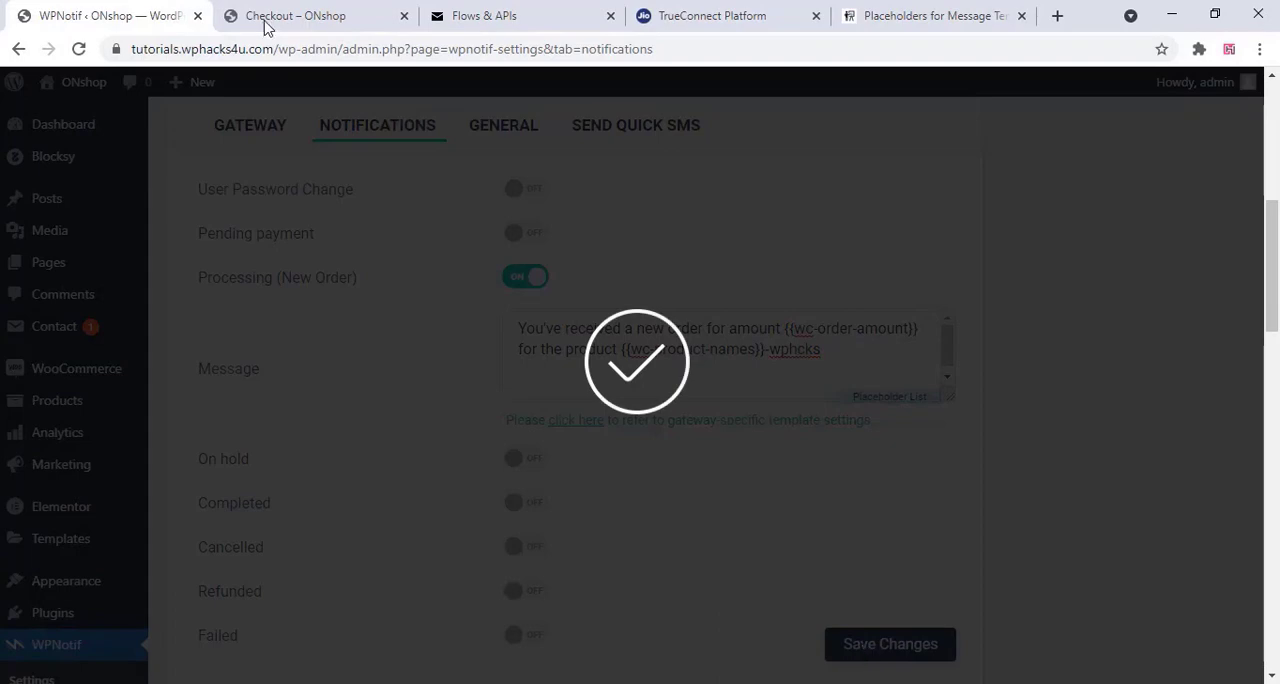
# Order the "Fringilla Phasellus Faucus Scelerisque Eleifend Donec" backpack from ONshop with cash on delivery
pyautogui.click(414, 609)
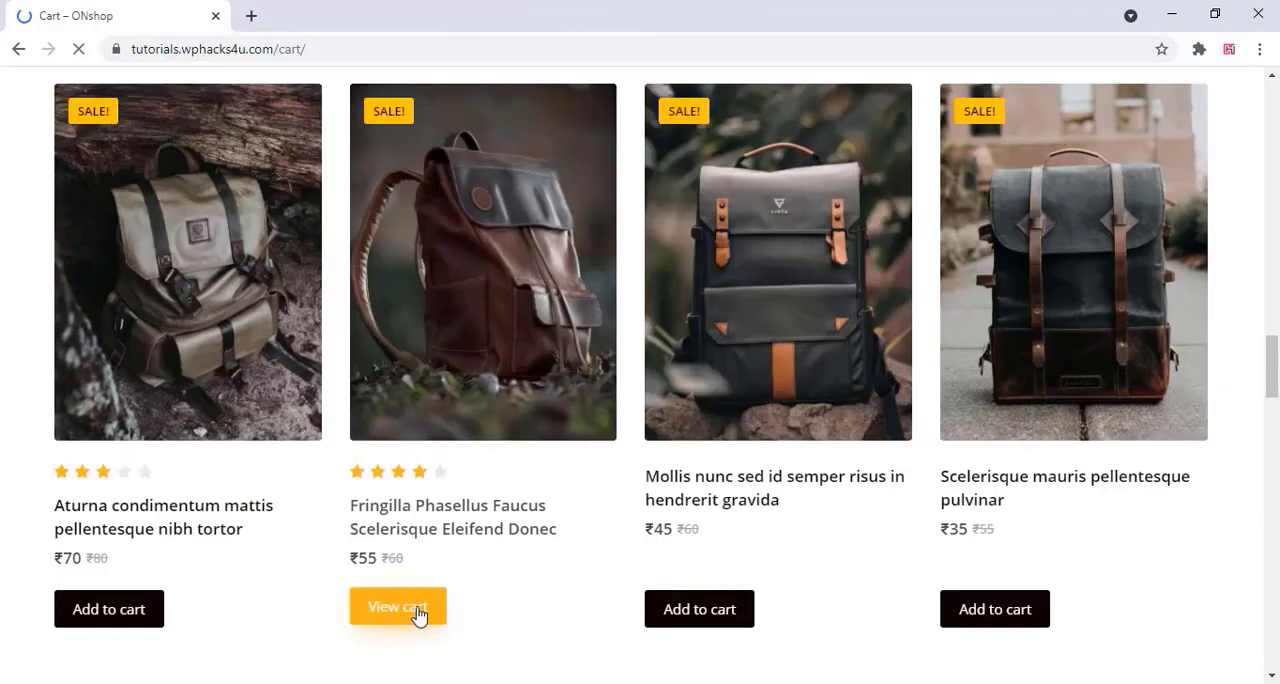
pyautogui.scroll(-3, 438, 502)
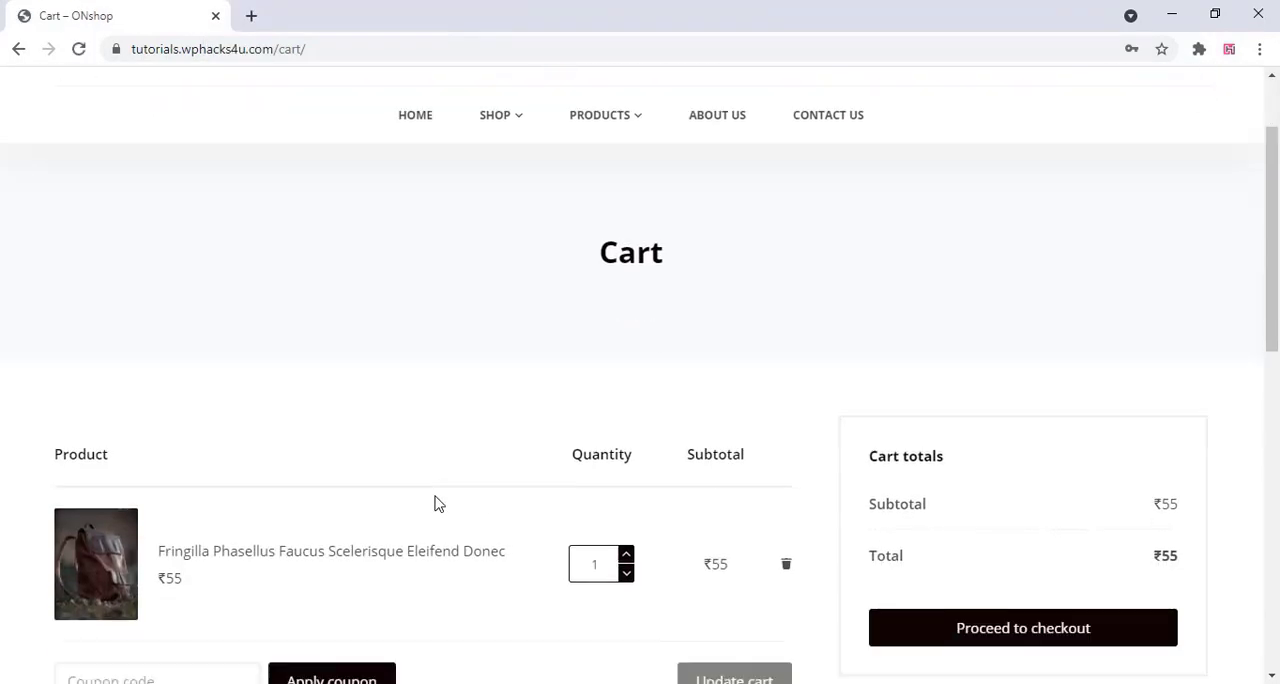
pyautogui.click(1022, 484)
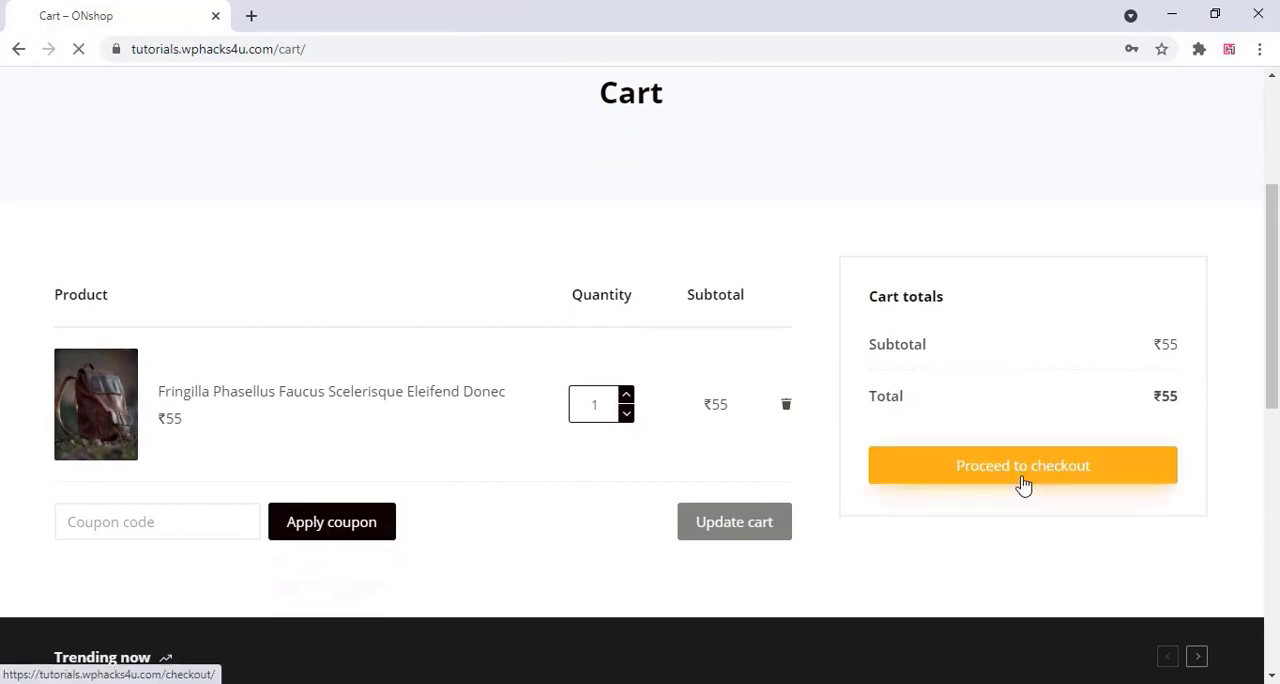
pyautogui.scroll(-2, 486, 449)
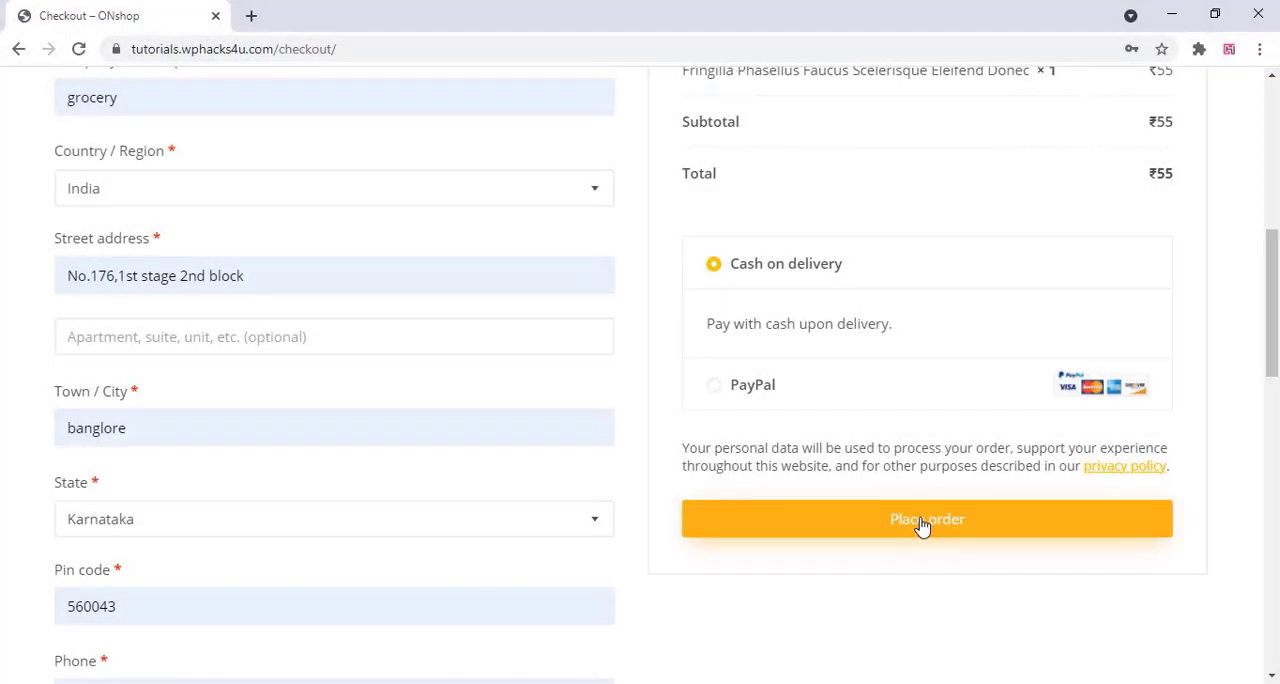
pyautogui.click(922, 528)
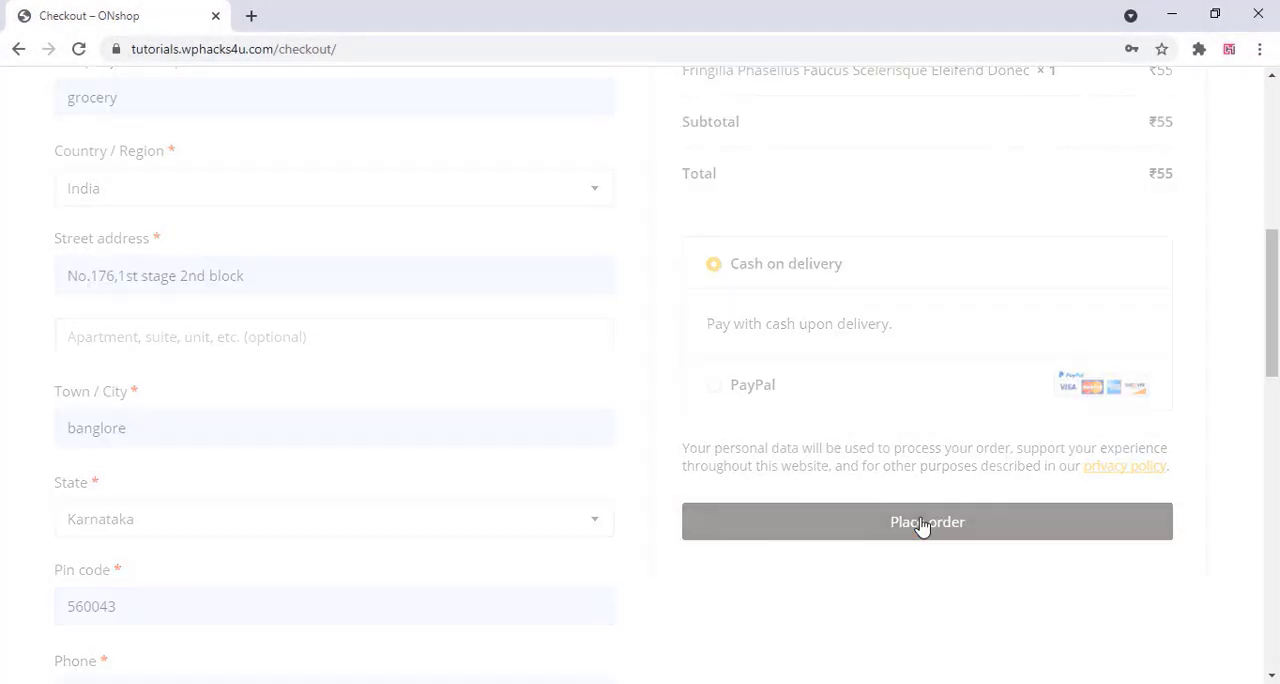